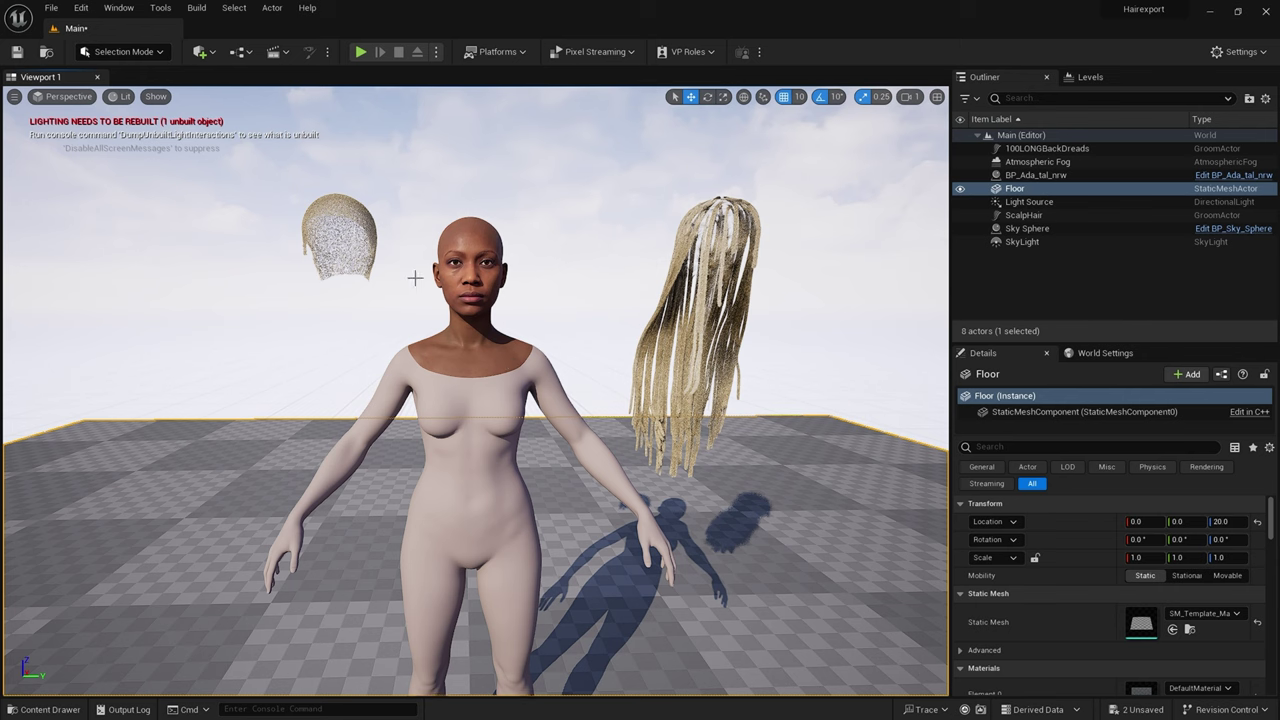
Inspect the ScalpHair and 100LONGBackDreads groom actors on either side of the character by selecting each in turn
left_click(365, 213)
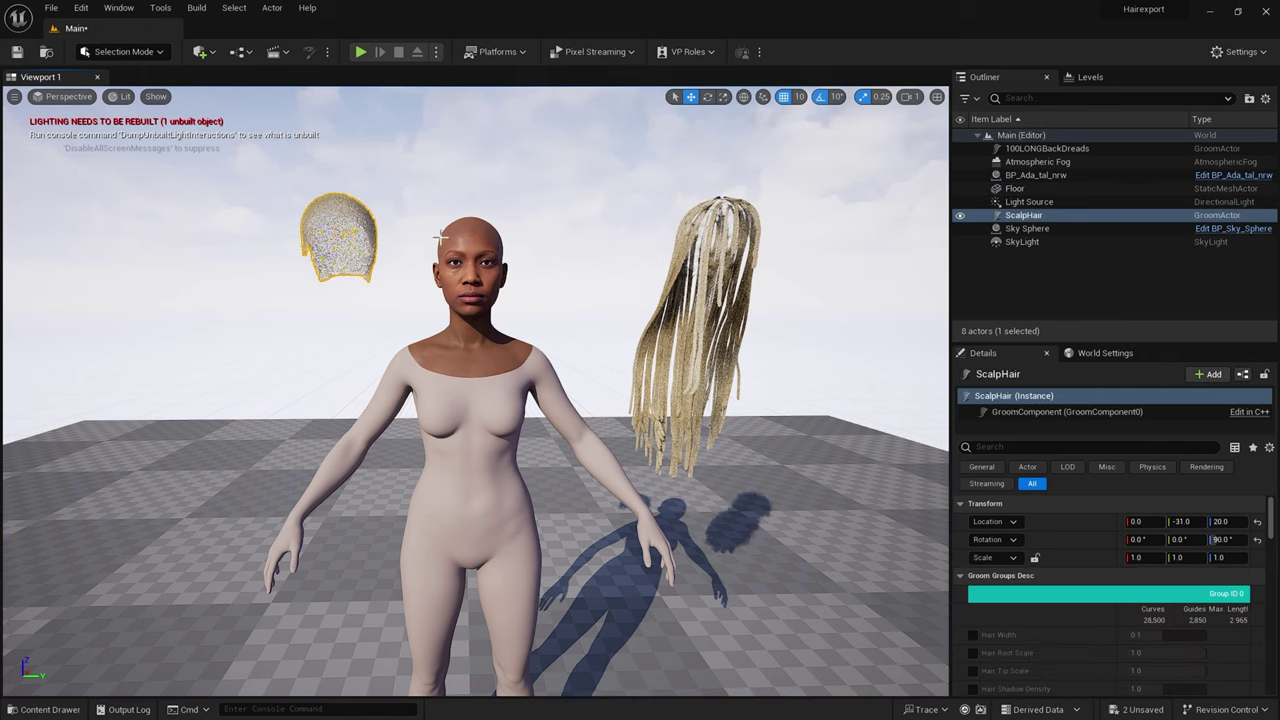
left_click(735, 316)
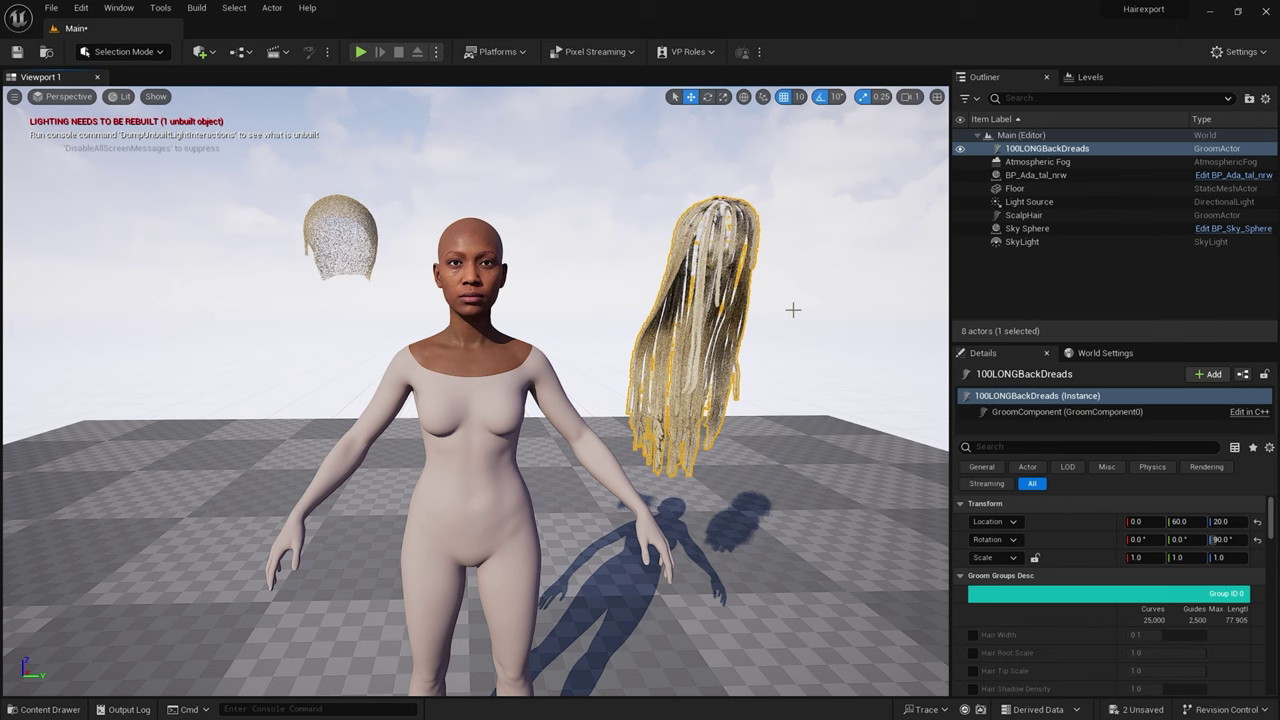
left_click(628, 277)
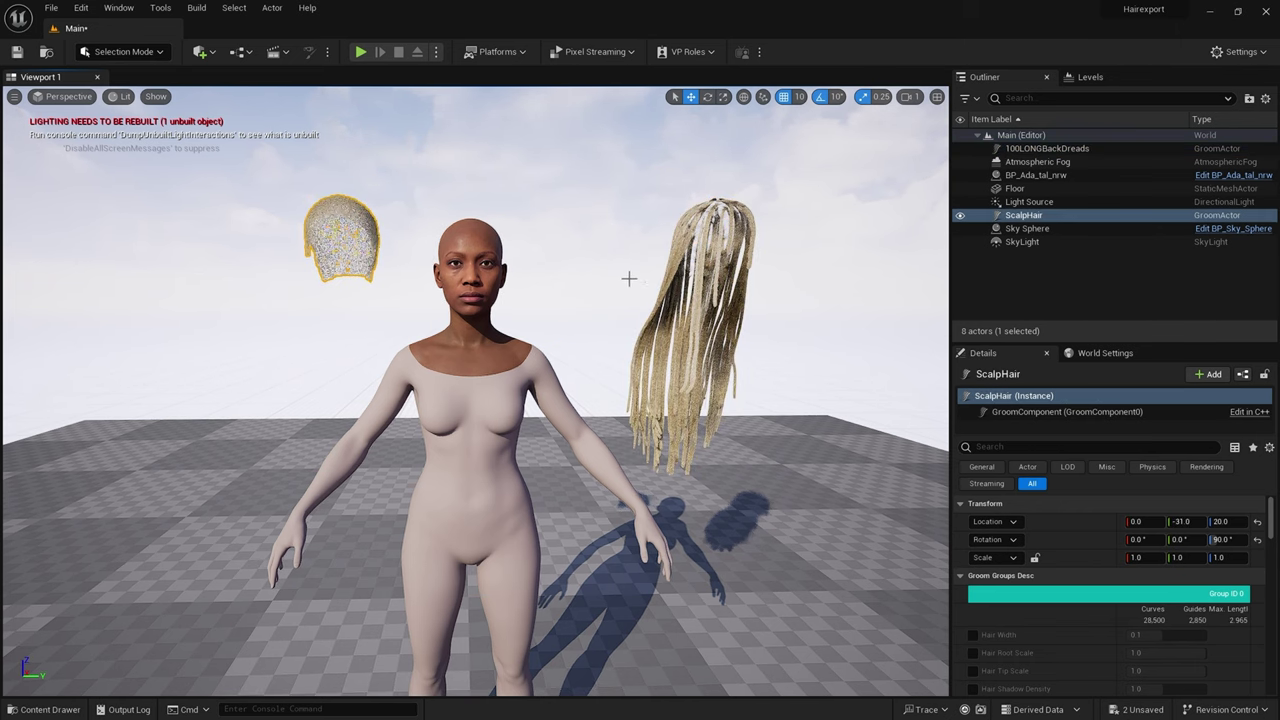
left_click(690, 290)
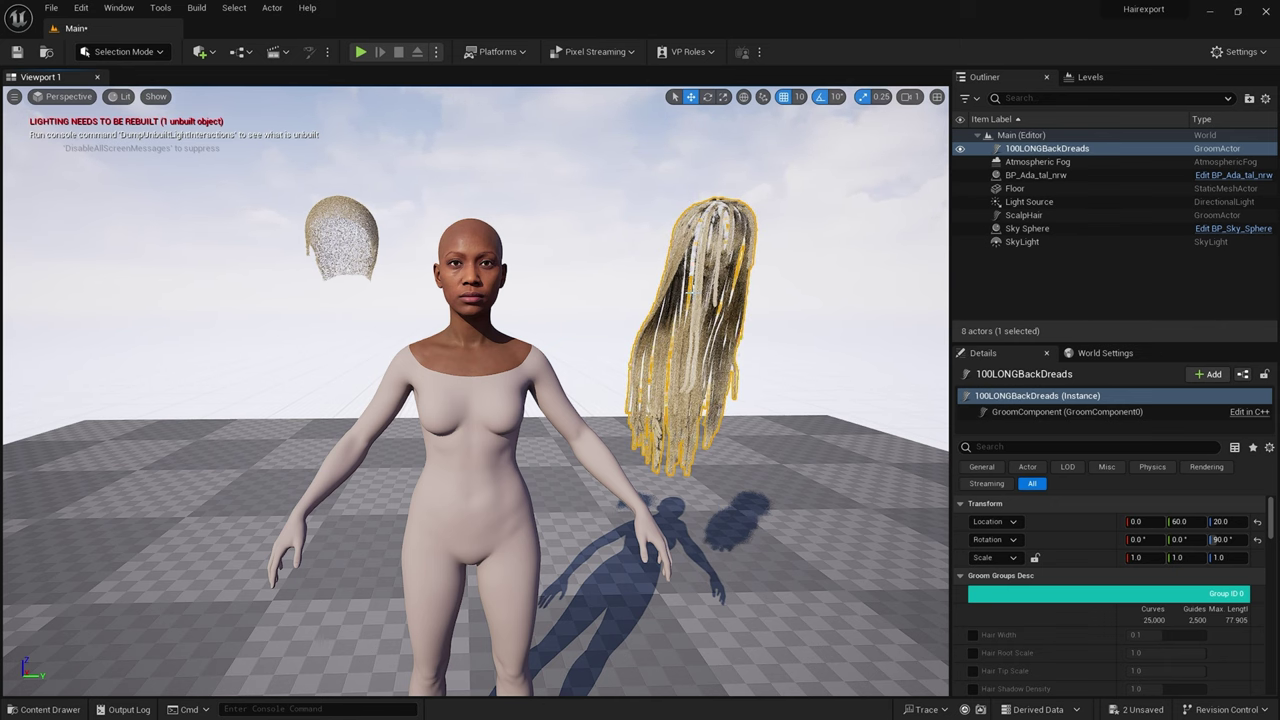
Create and save a skeletal mesh groom binding for the 100LONGBackDreads asset in tut_hair, targeting Ada_tal_nrw_FaceMesh
left_click(45, 709)
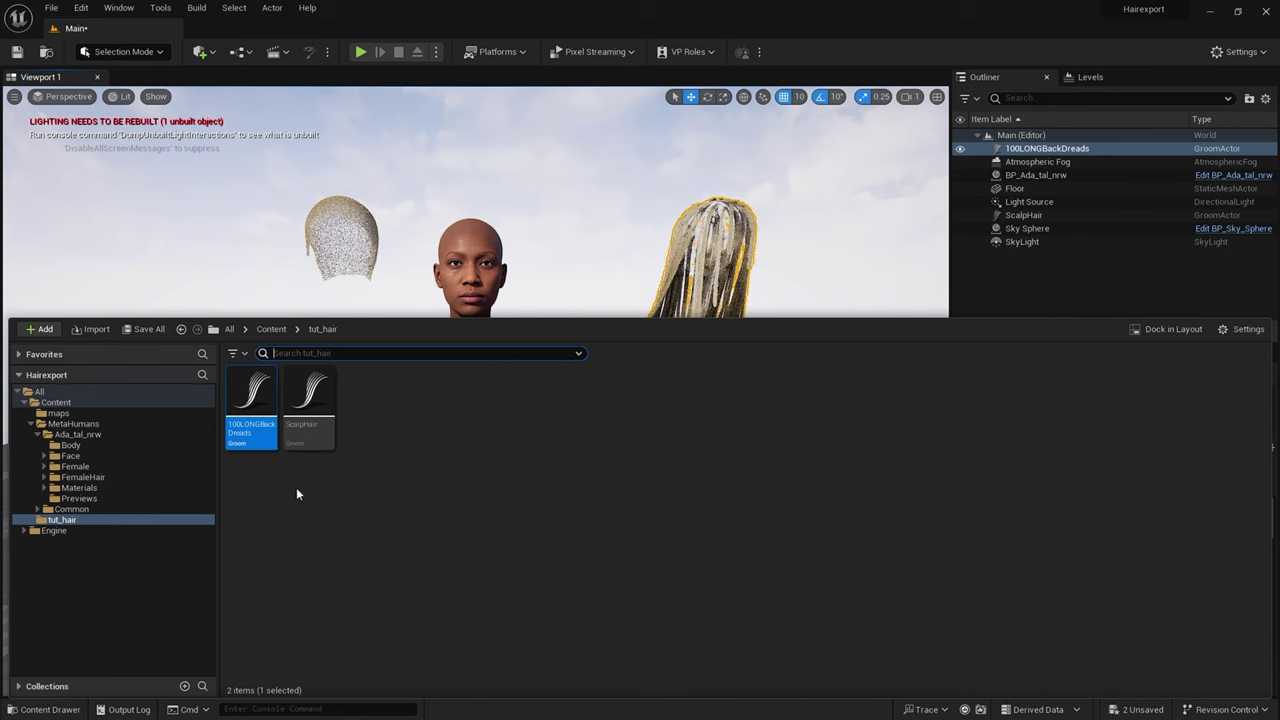
right_click(250, 397)
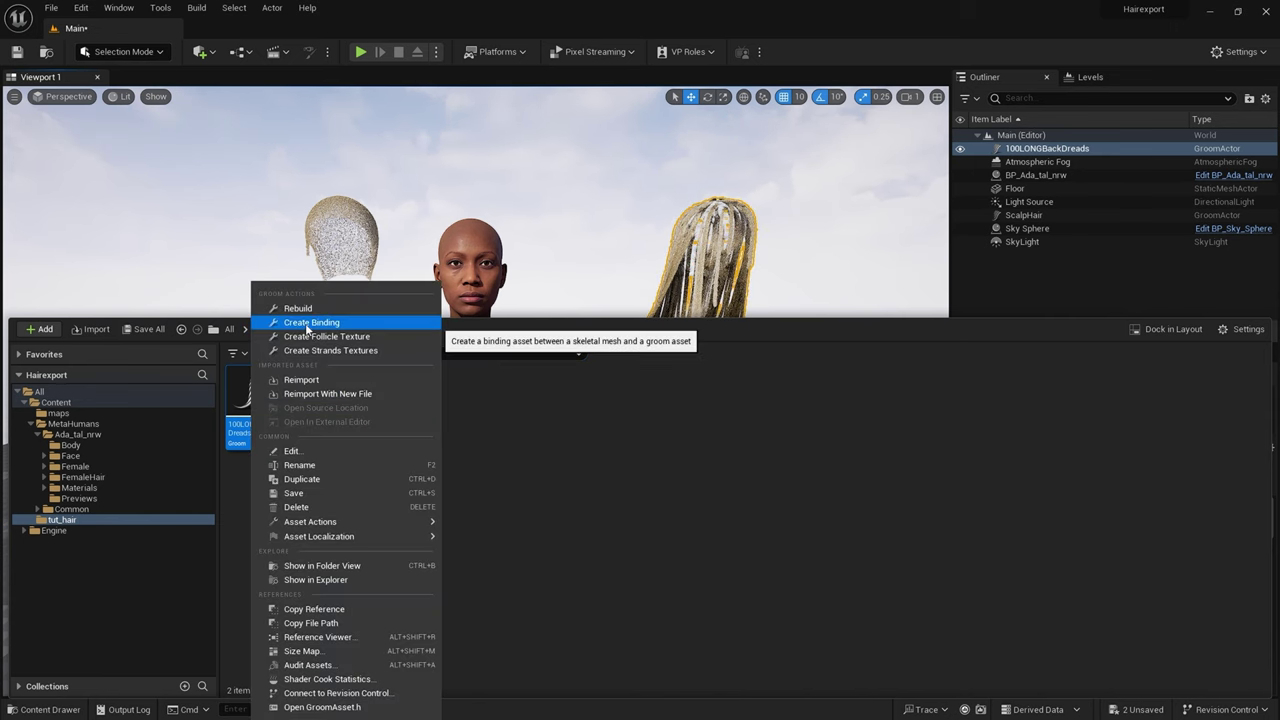
left_click(307, 324)
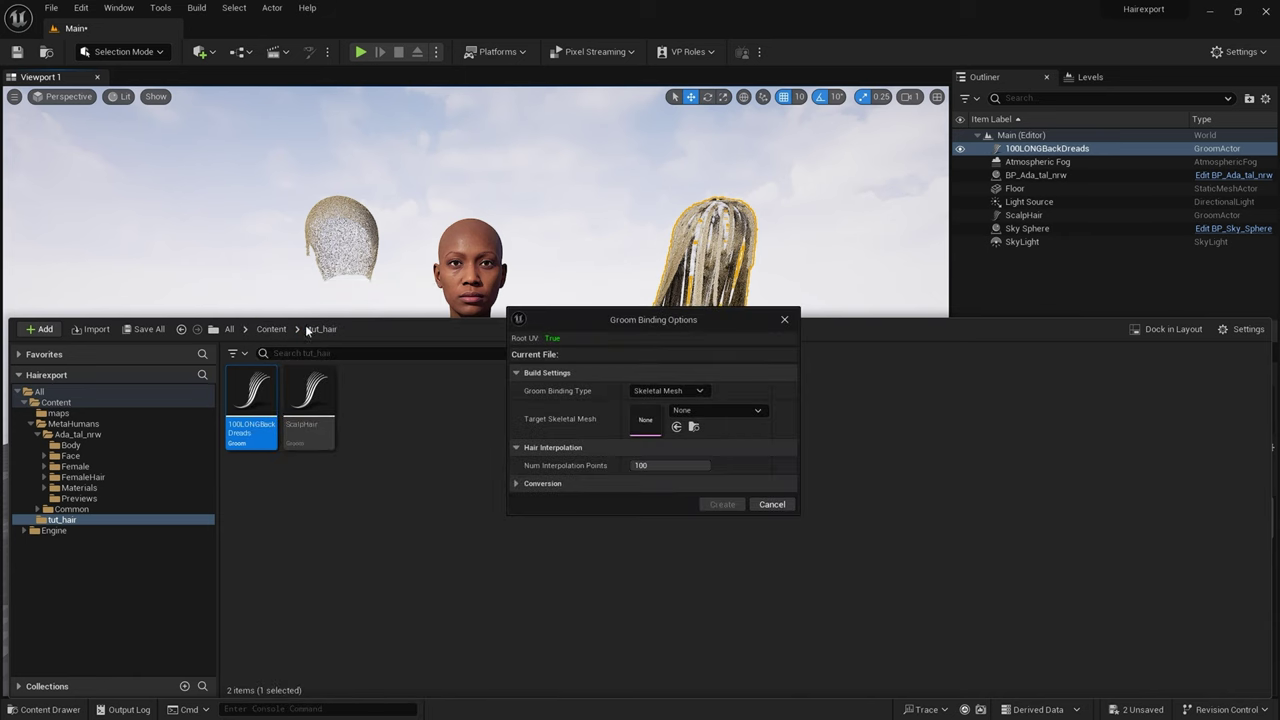
left_click(731, 410)
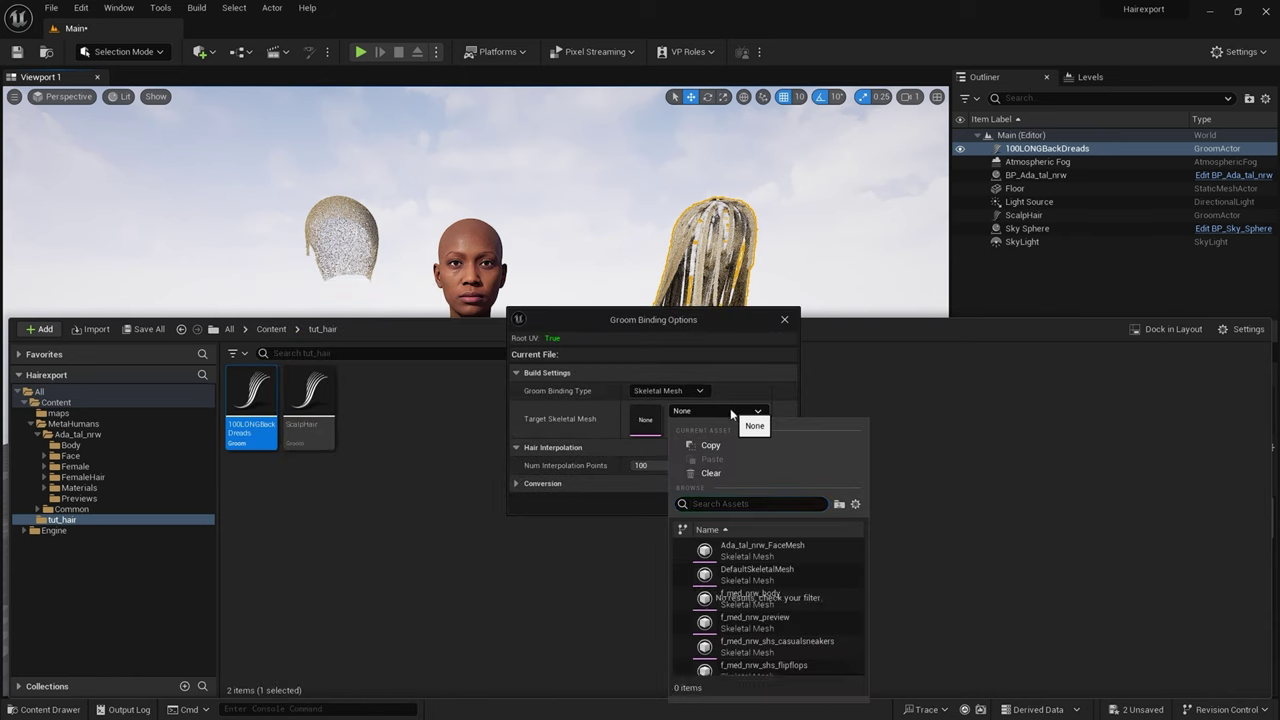
left_click(774, 552)
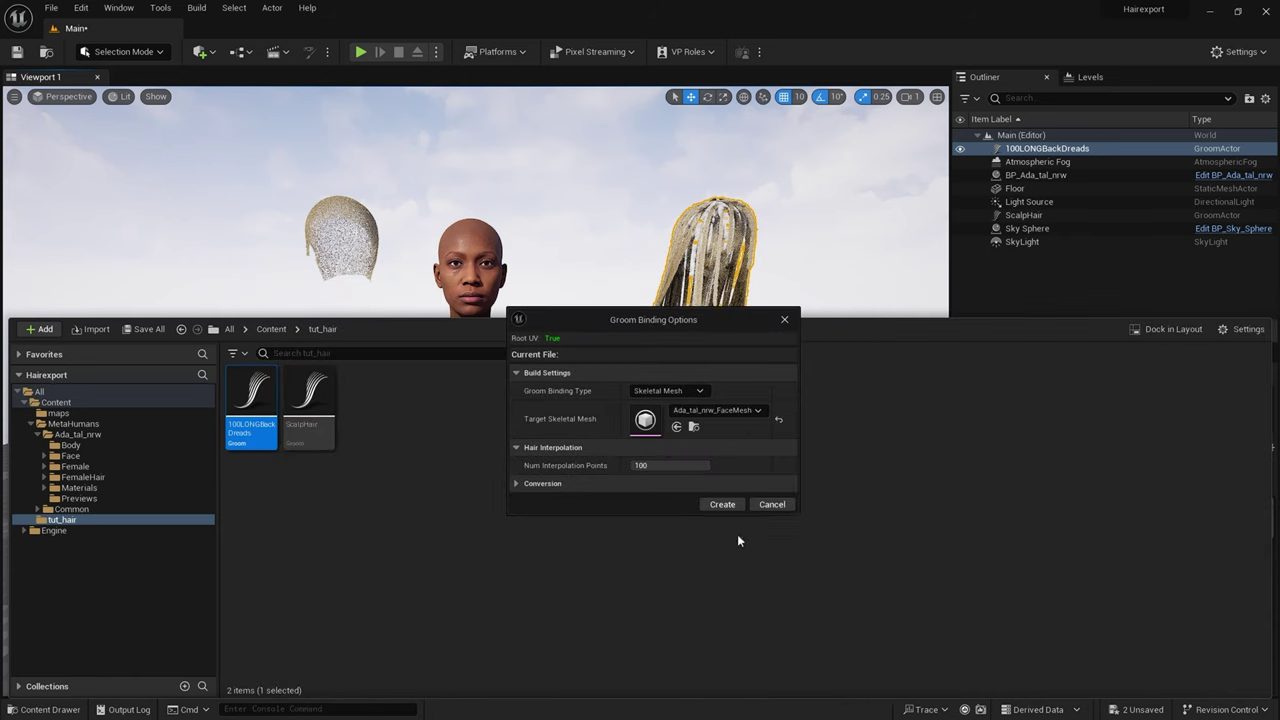
left_click(737, 510)
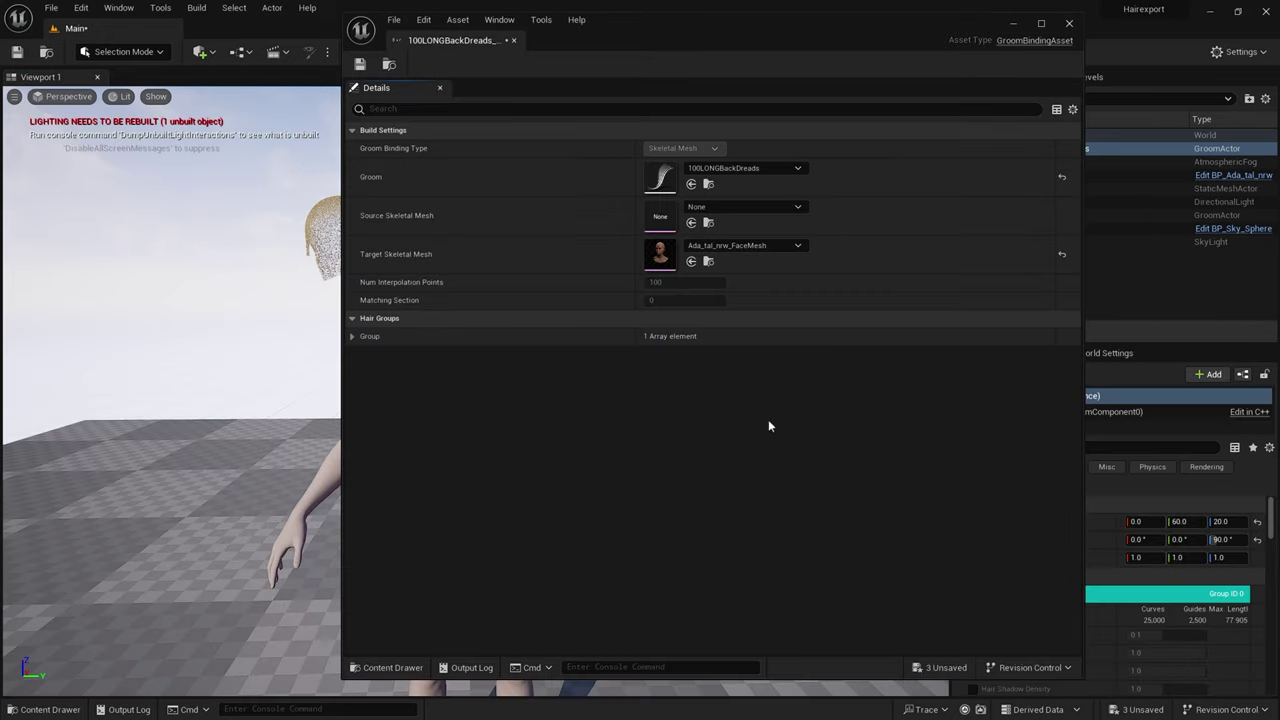
key("ctrl+s")
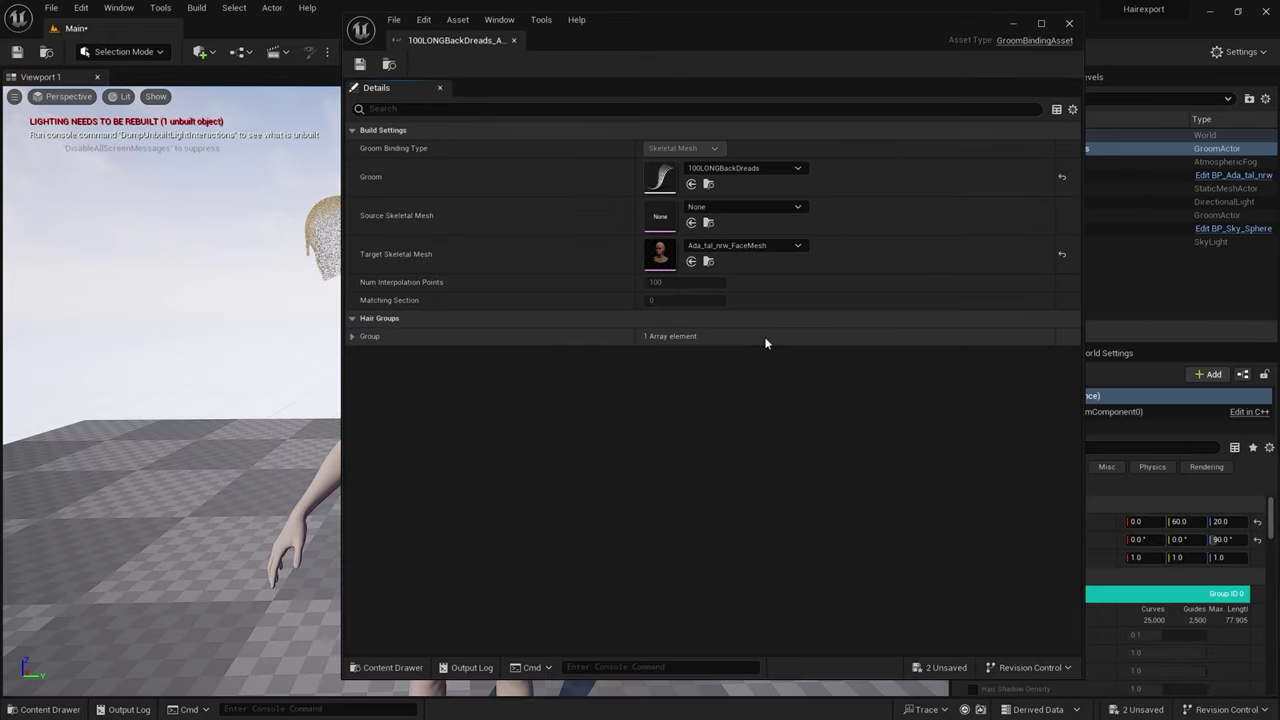
left_click(1071, 24)
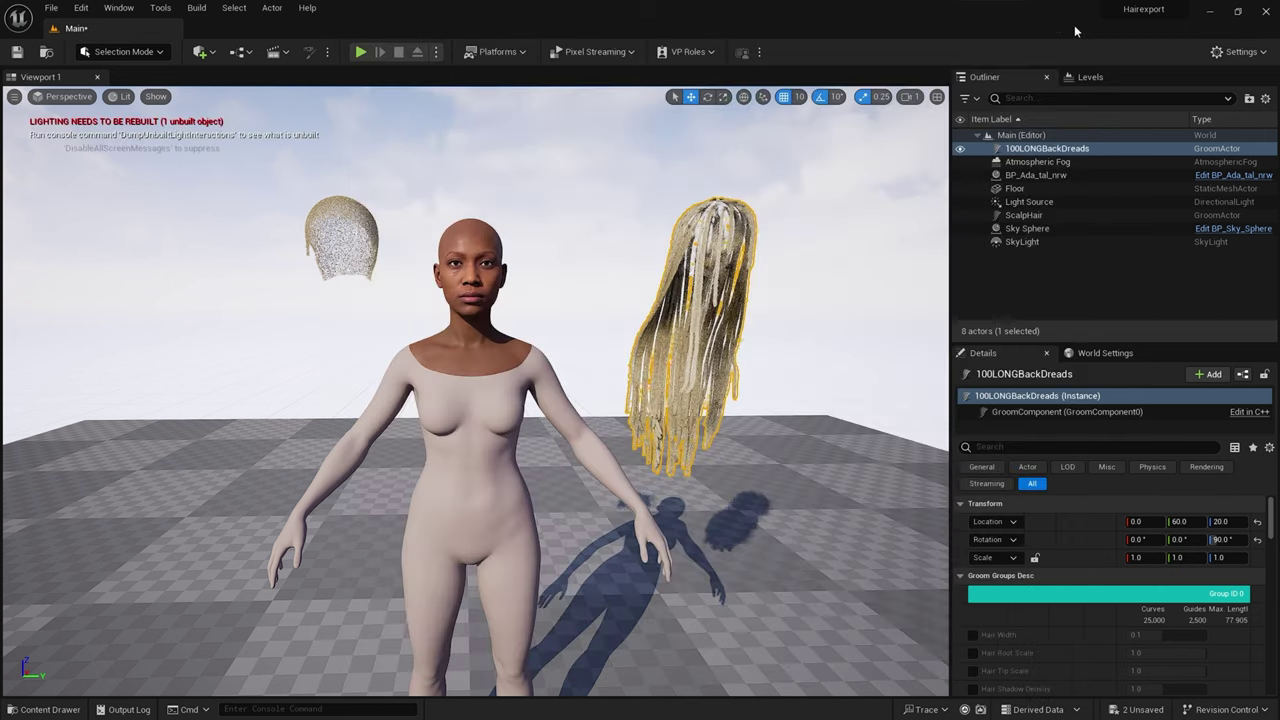
Open the BP_Ada_tal_nrw blueprint and assign 100LONGBackDreads as the groom asset of its Hair component
left_click(50, 709)
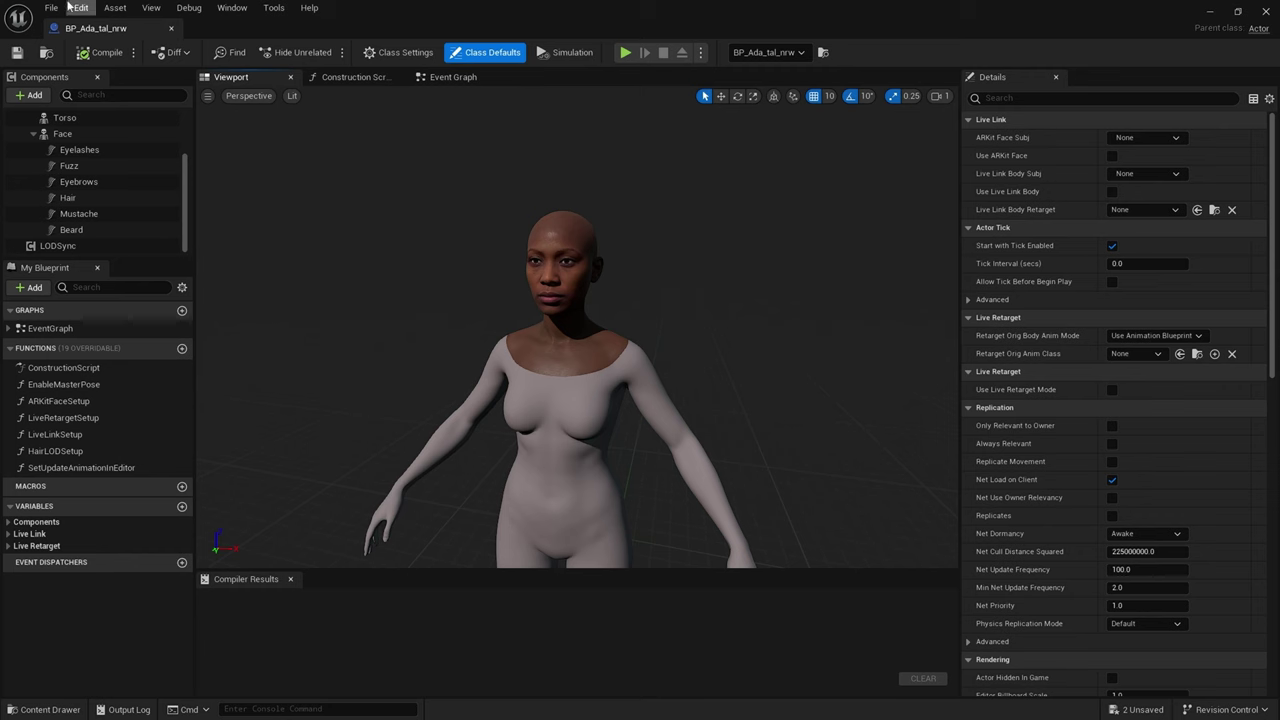
left_click_drag(81, 10, 84, 204)
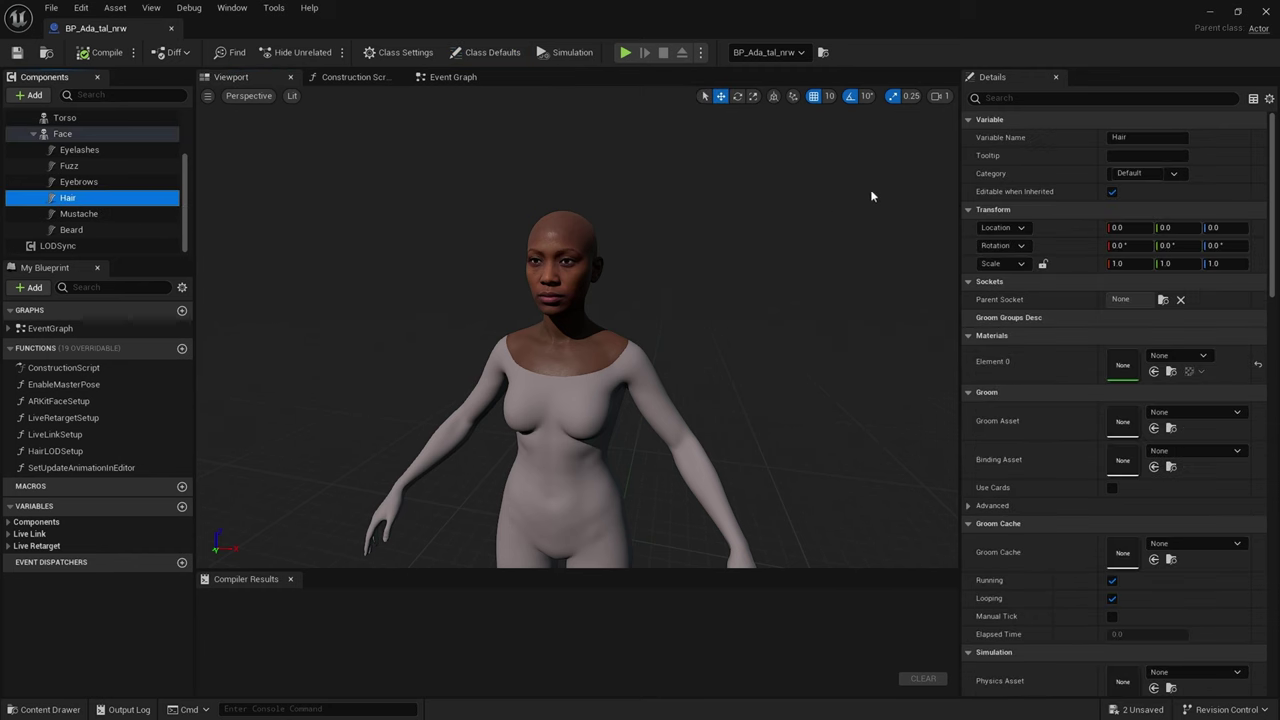
left_click(1190, 413)
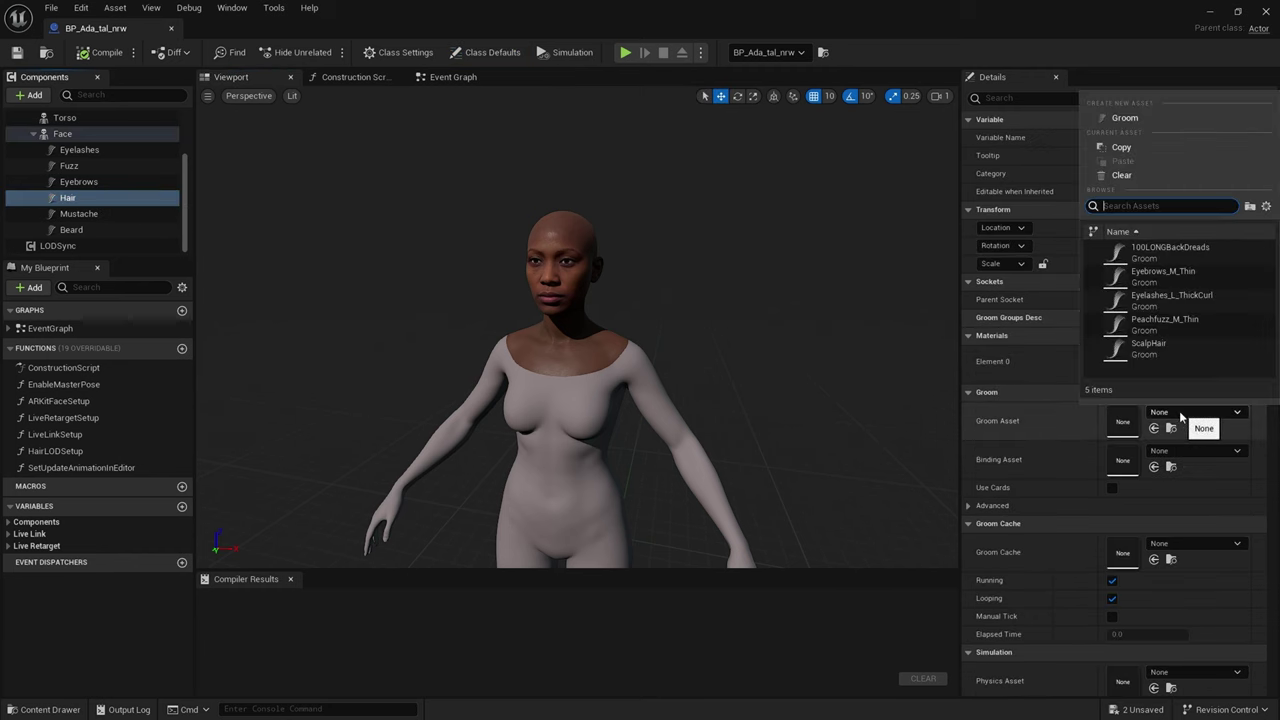
left_click(1178, 252)
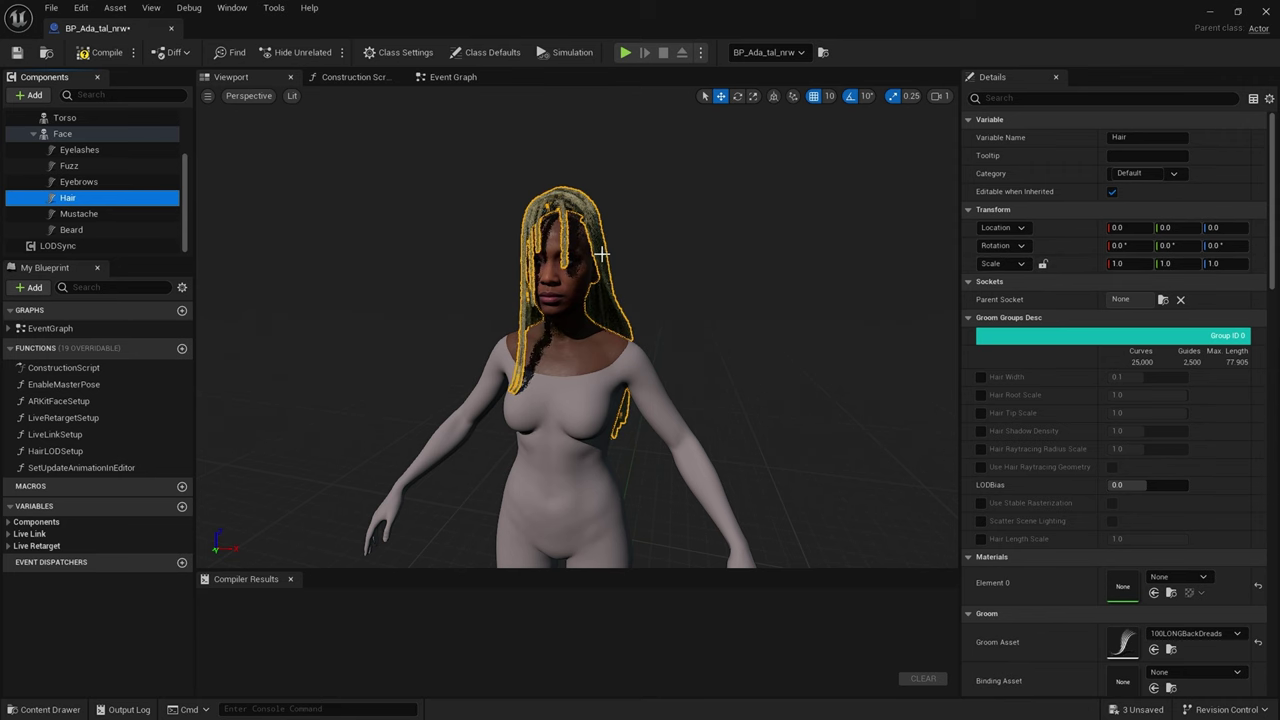
Set the Hair component's binding asset to the 100LONGBackDreads binding for the Ada_tal_nrw face mesh
scroll(1186, 558, "down", 1)
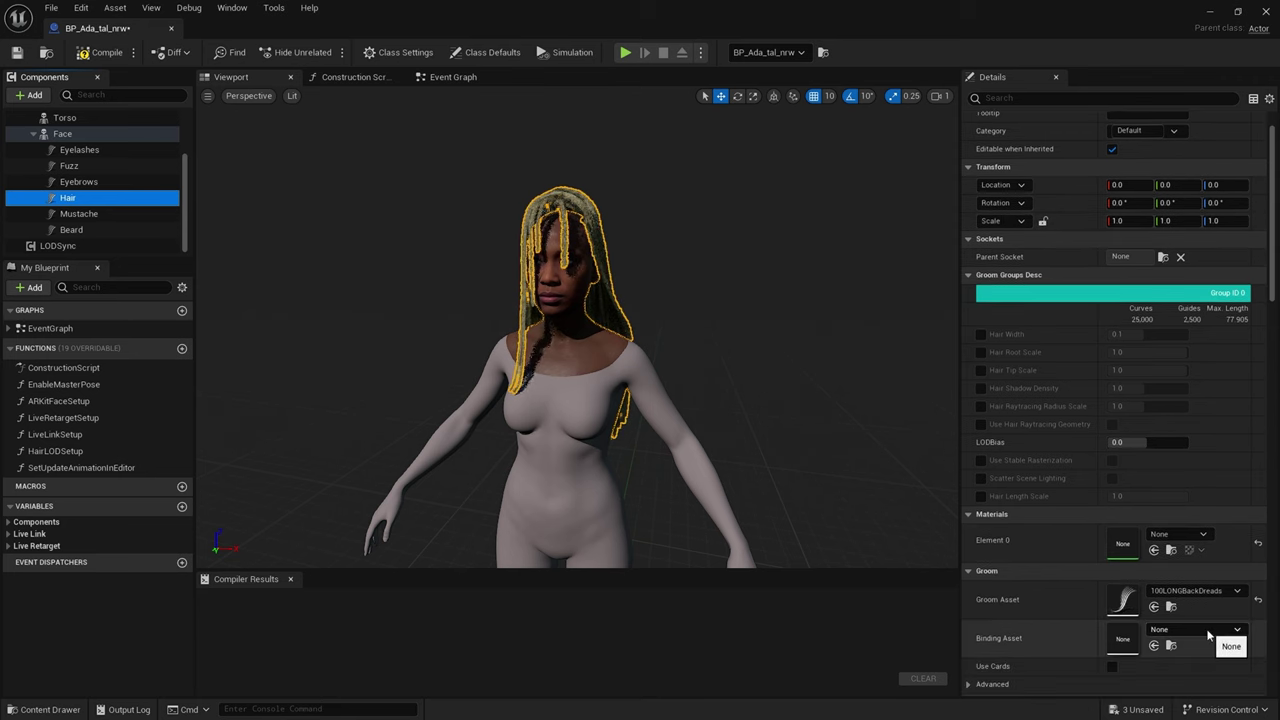
left_click(1207, 631)
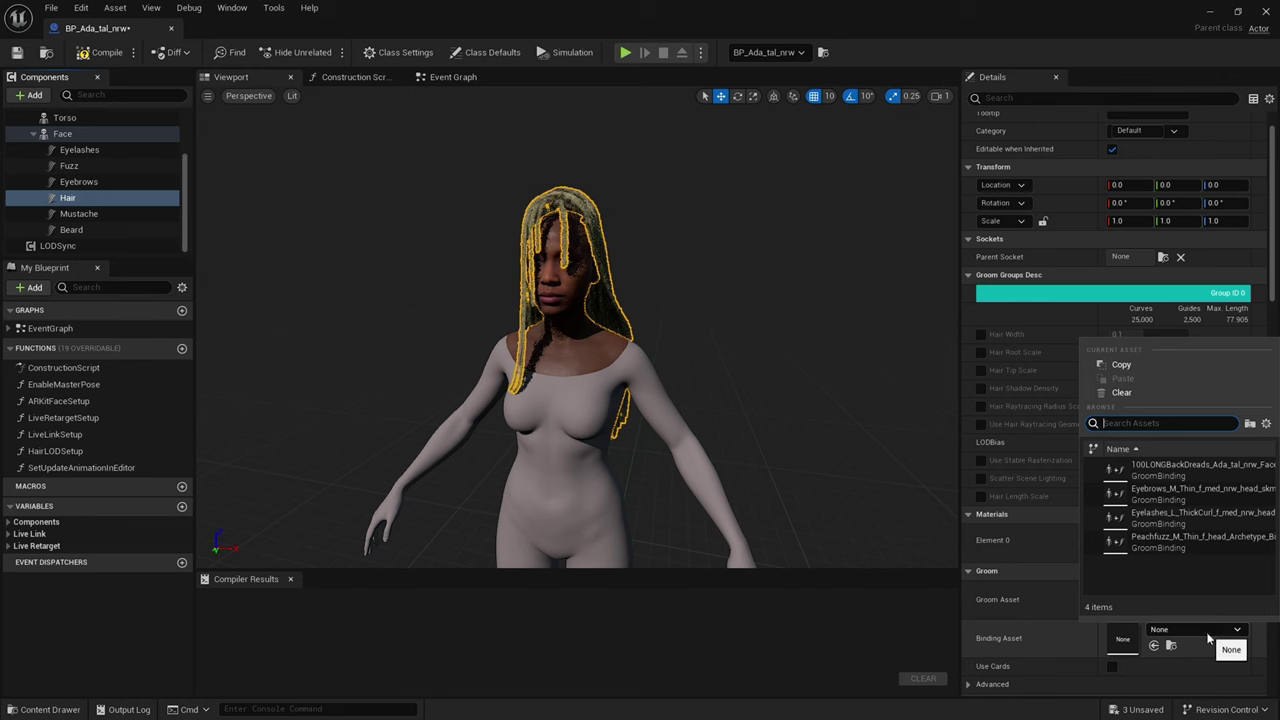
left_click(1184, 472)
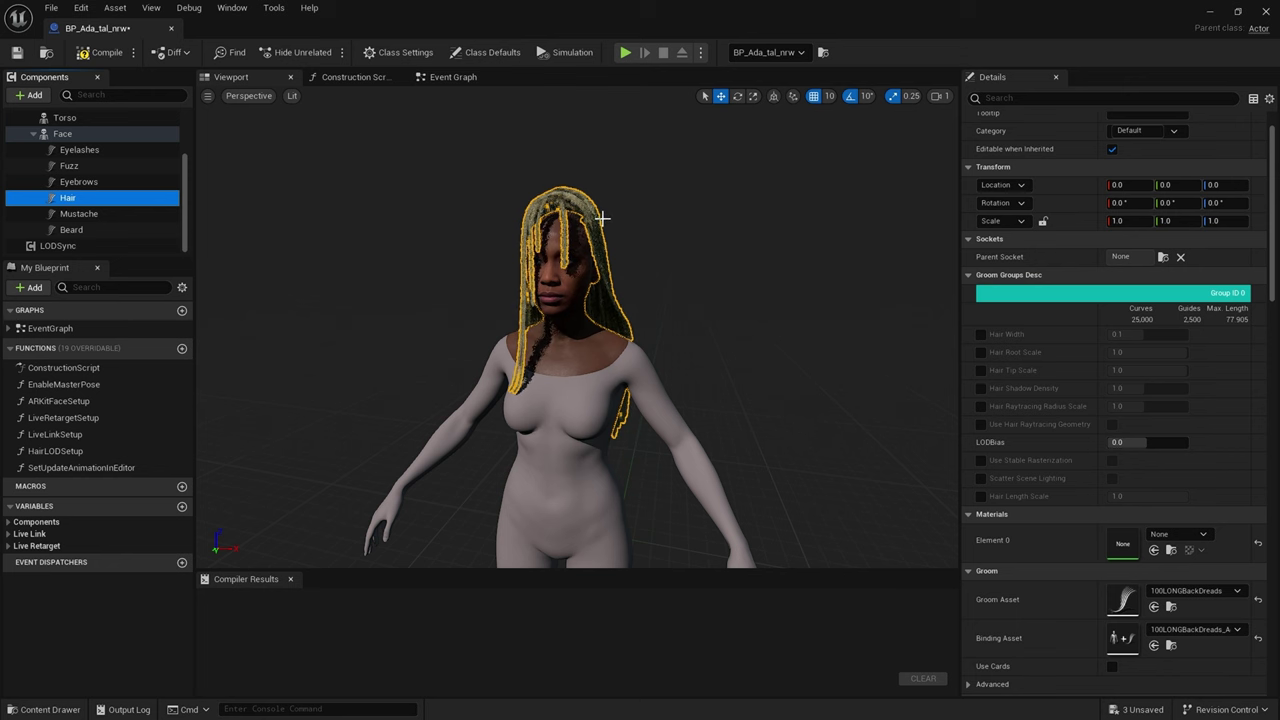
Examine the dreads' fit on the character's head up close and the Hair component's available parent sockets, then close the blueprint
scroll(665, 383, "down", 3)
scroll(620, 330, "up", 5)
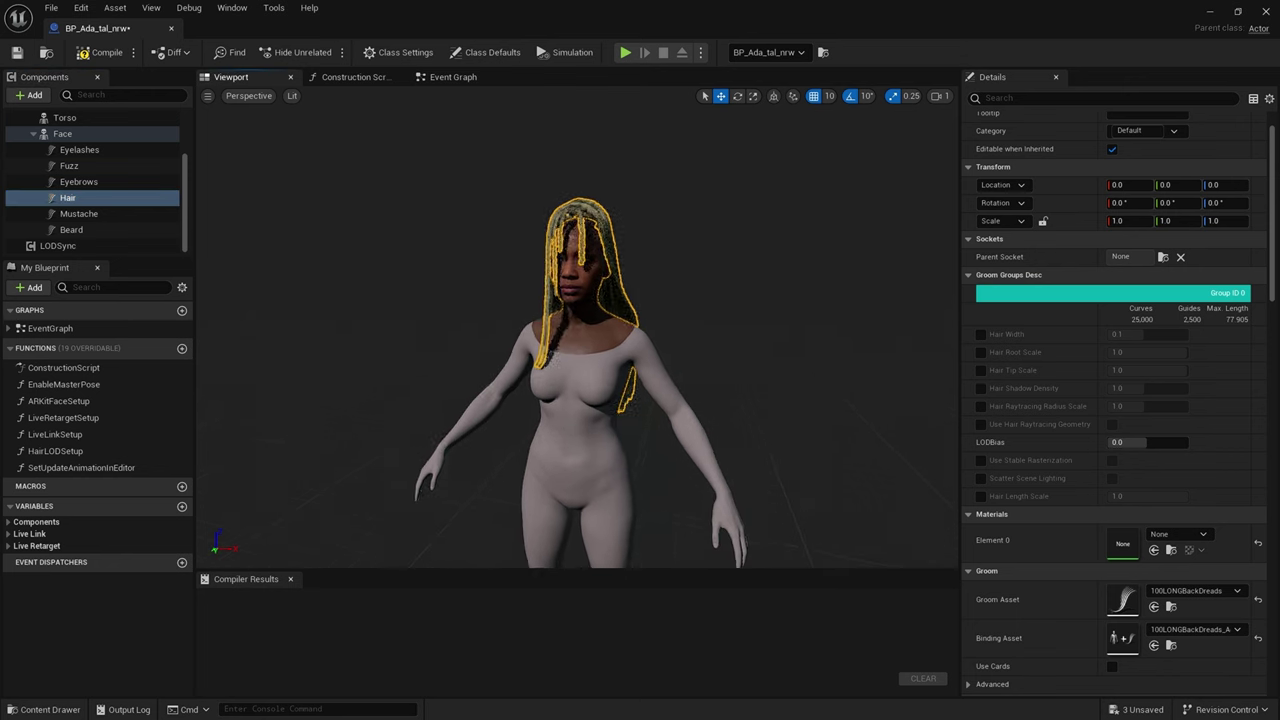
mouse_move(620, 330)
right_mouse_down()
mouse_move(600, 300)
mouse_move(640, 360)
mouse_move(620, 330)
right_mouse_up()
key("f")
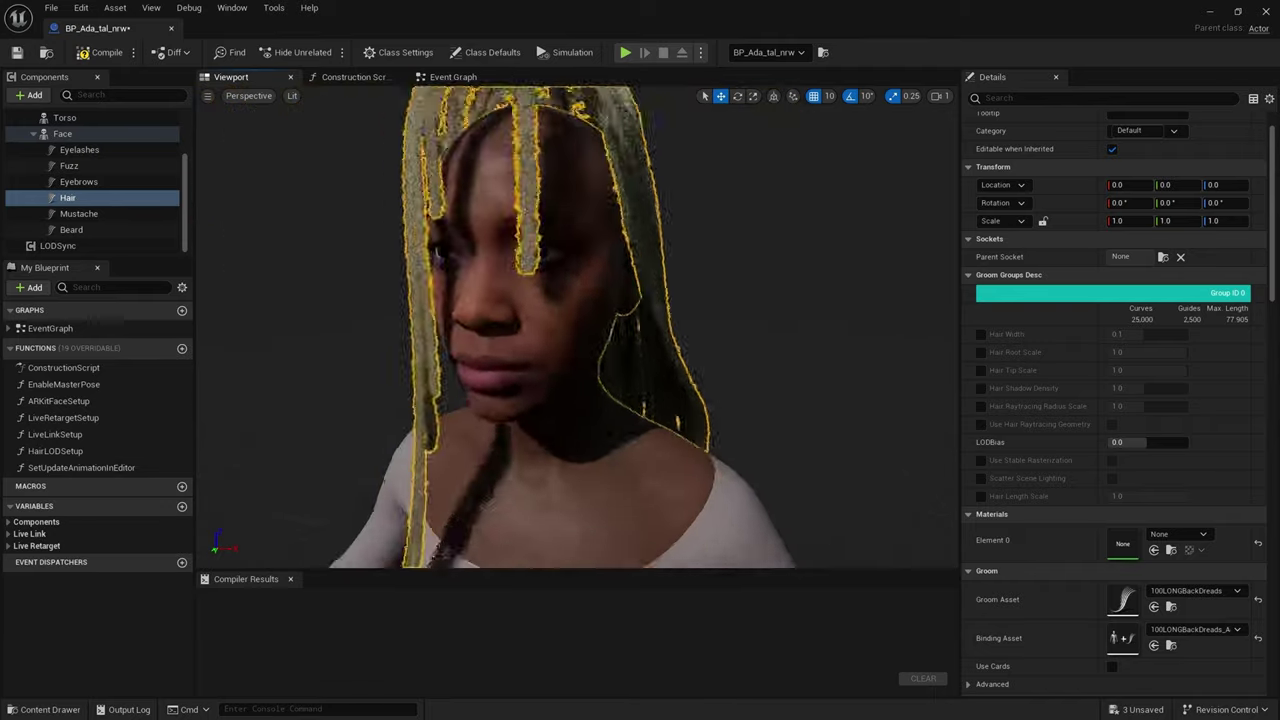
left_click(1162, 257)
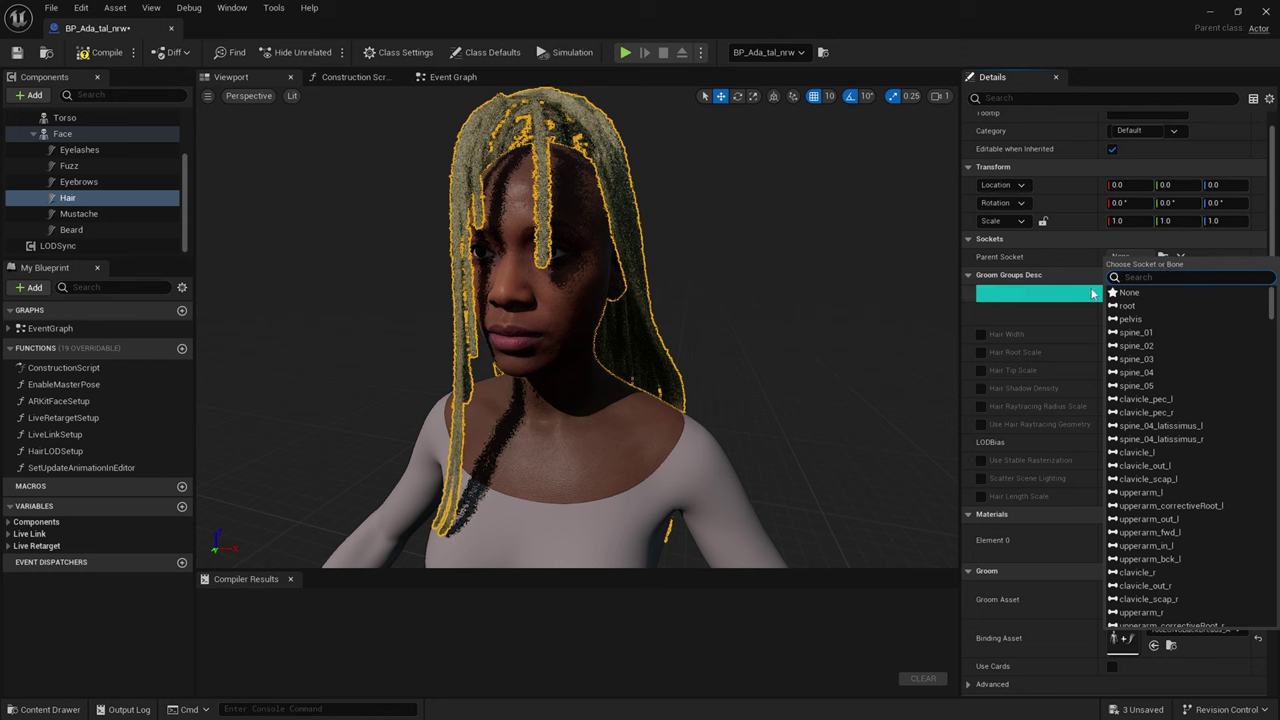
left_click(1060, 263)
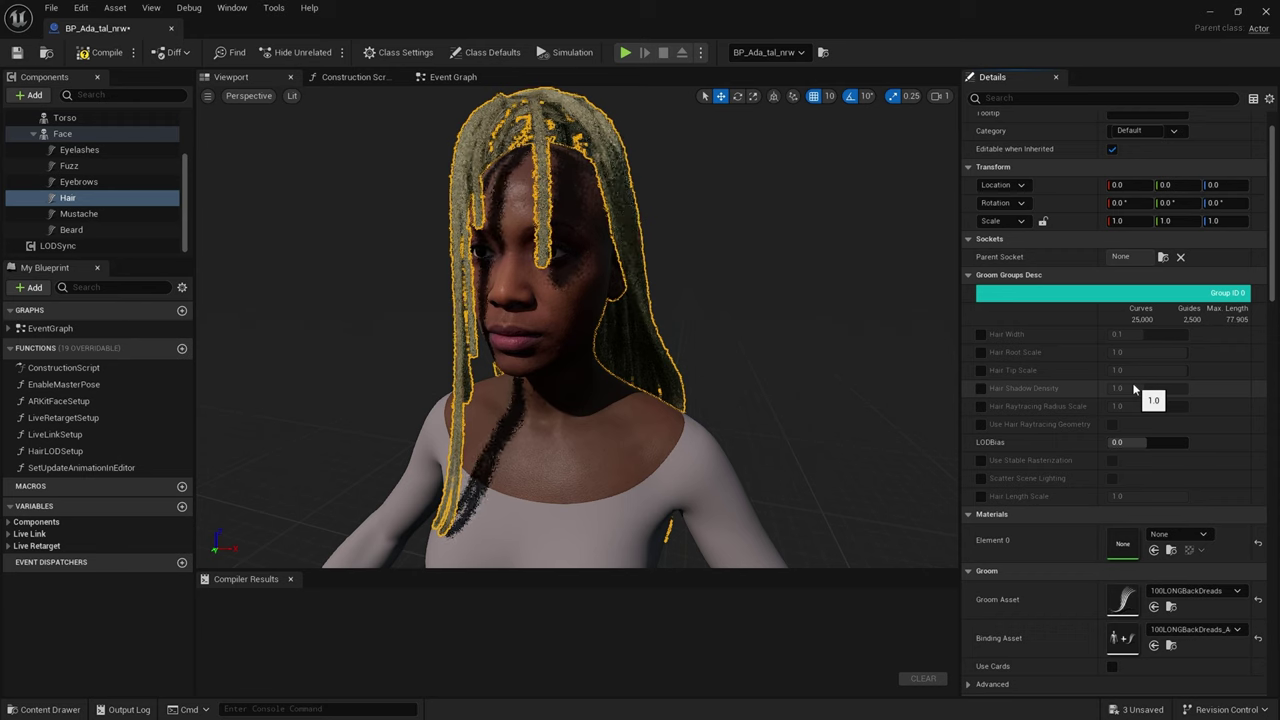
left_click(1266, 11)
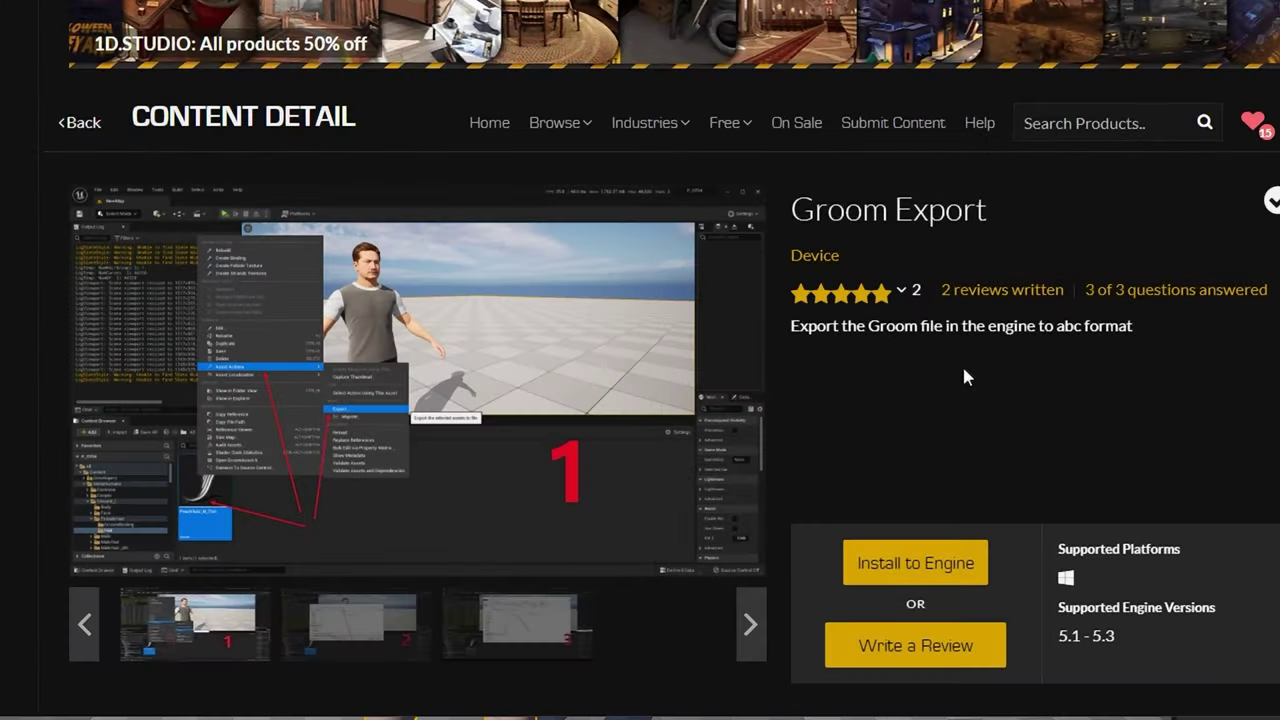
Review the marketplace page of the Groom Export plugin, including its description and supported engine versions
scroll(962, 364, "down", 1)
scroll(965, 377, "up", 1)
left_click_drag(803, 199, 1014, 193)
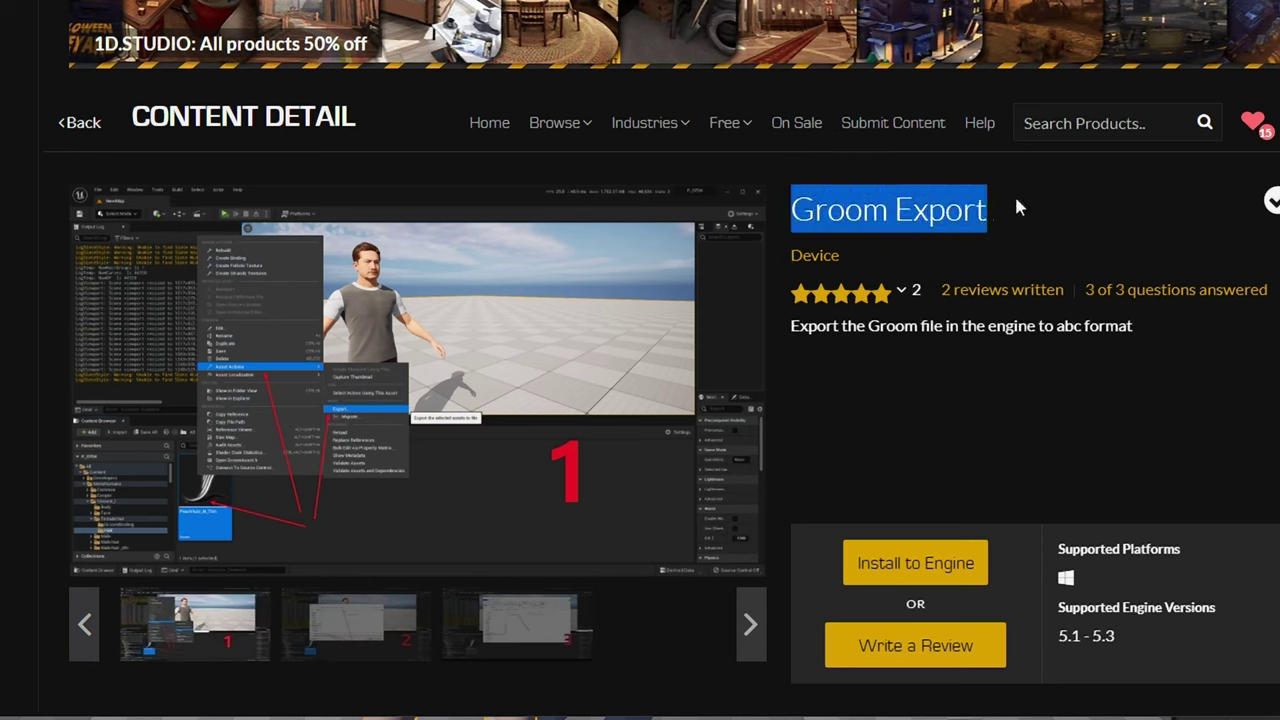
left_click(1008, 419)
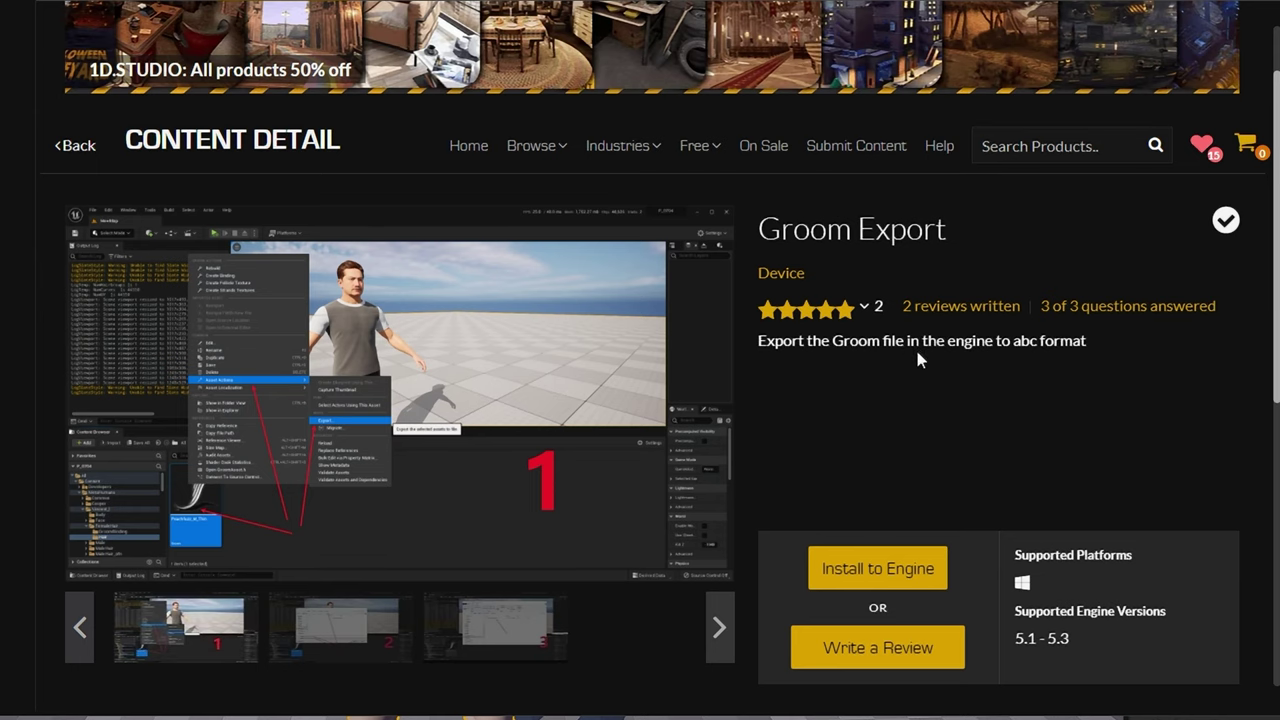
scroll(917, 354, "down", 1)
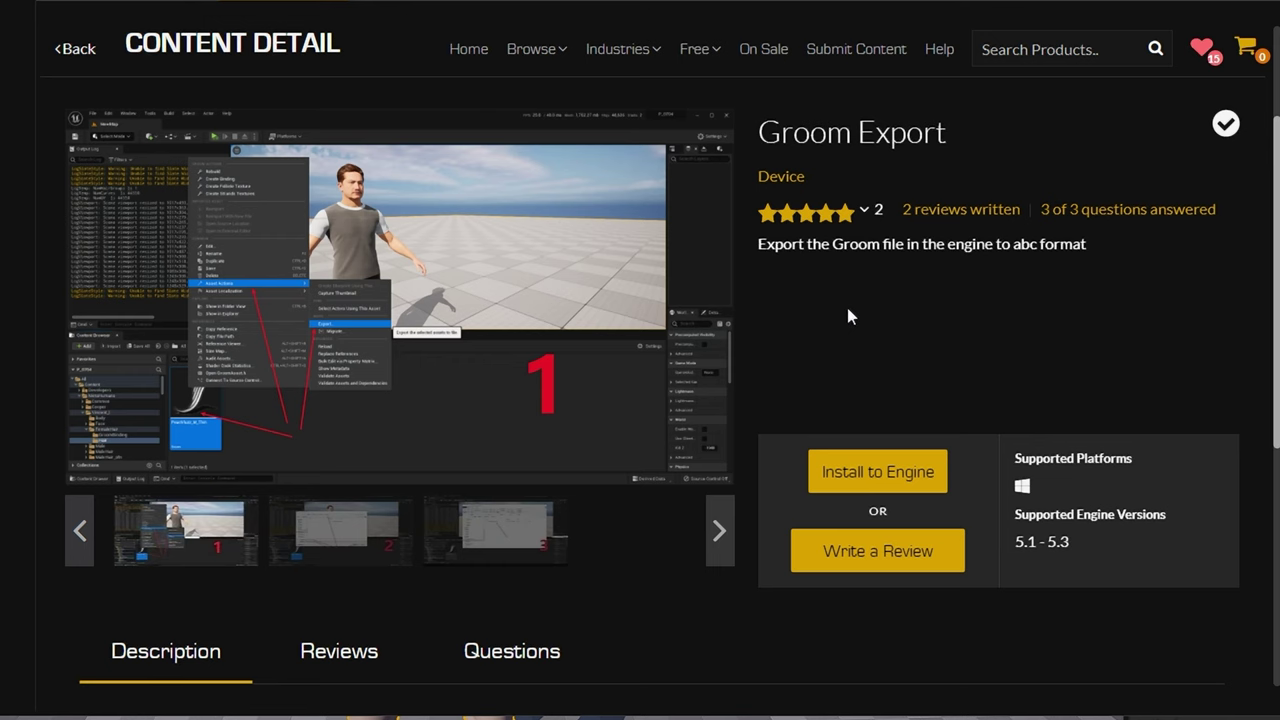
scroll(846, 303, "up", 2)
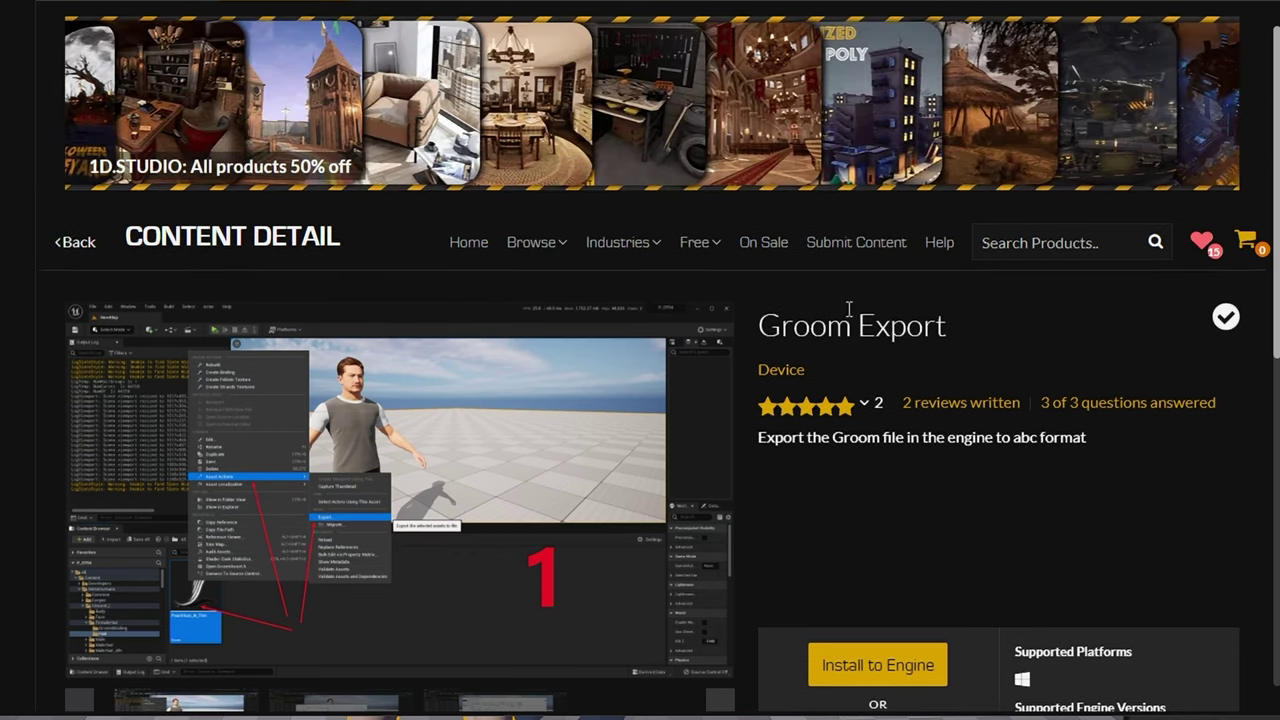
scroll(846, 306, "down", 1)
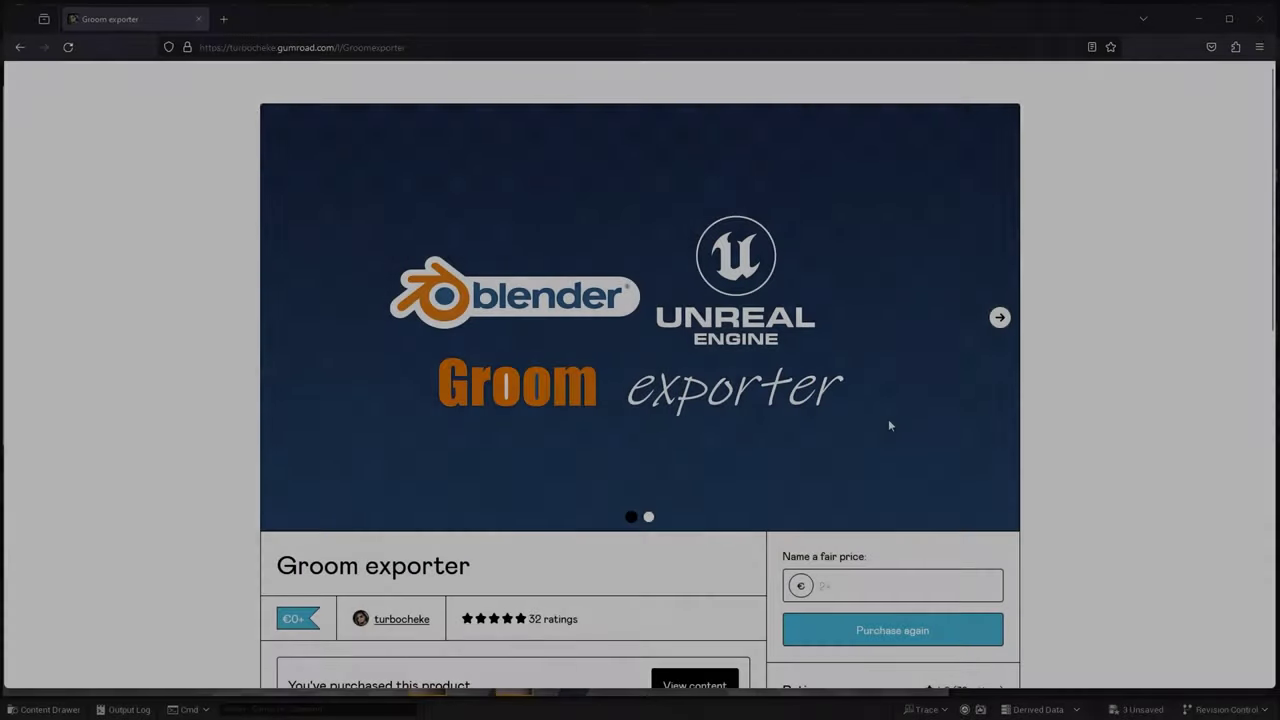
Review the Gumroad page of the Groom exporter add-on for Blender, including its price, ratings, description and supported features
scroll(888, 425, "down", 2)
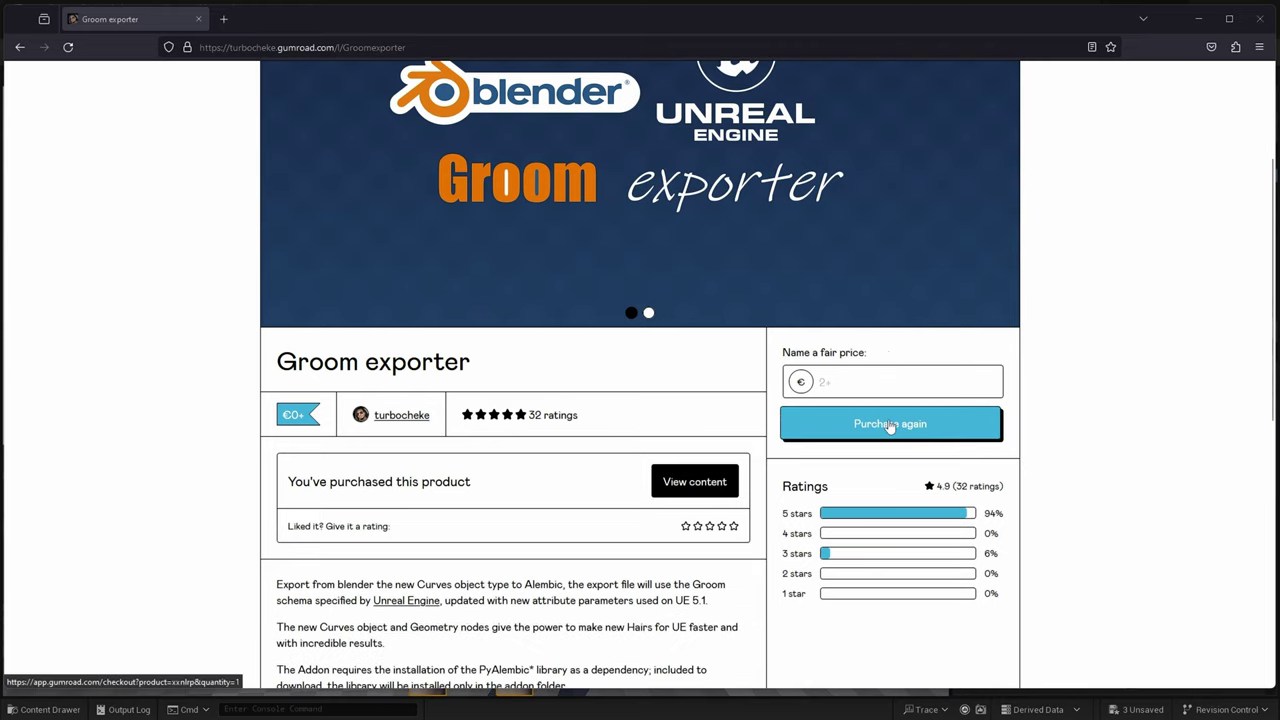
scroll(1075, 490, "down", 1)
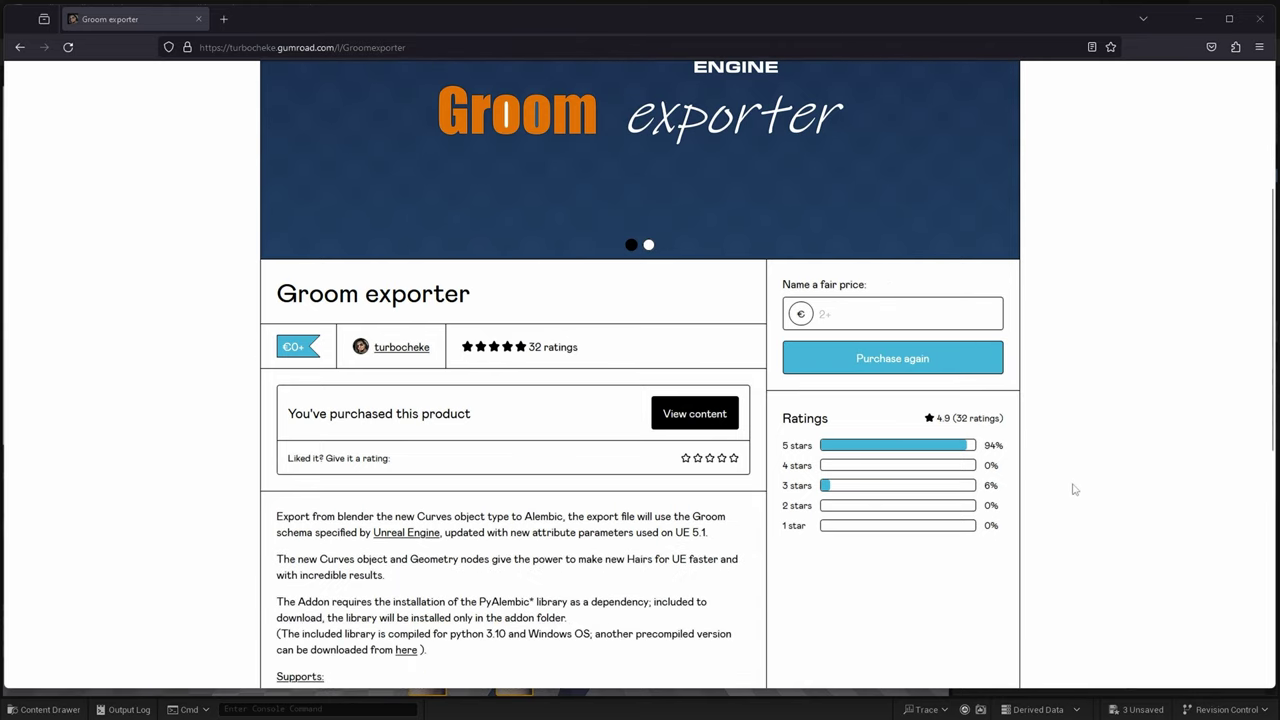
scroll(815, 350, "up", 1)
scroll(815, 350, "up", 2)
scroll(815, 350, "down", 3)
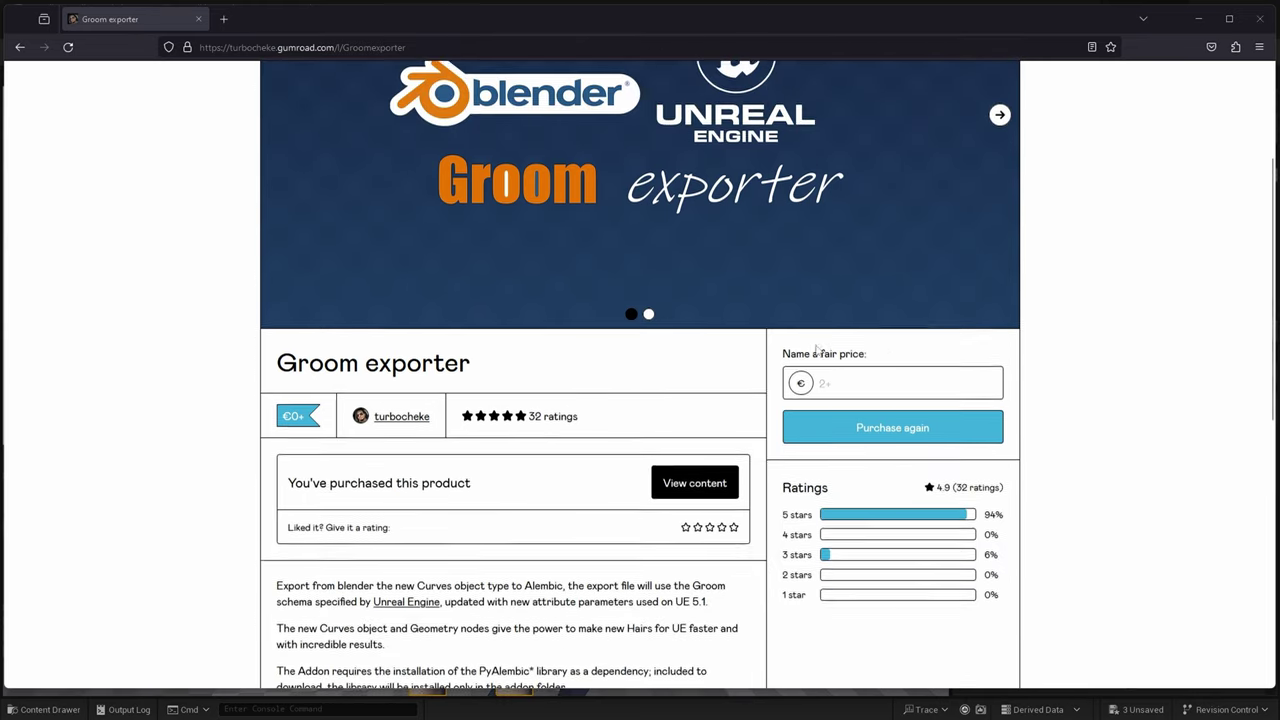
scroll(817, 350, "down", 2)
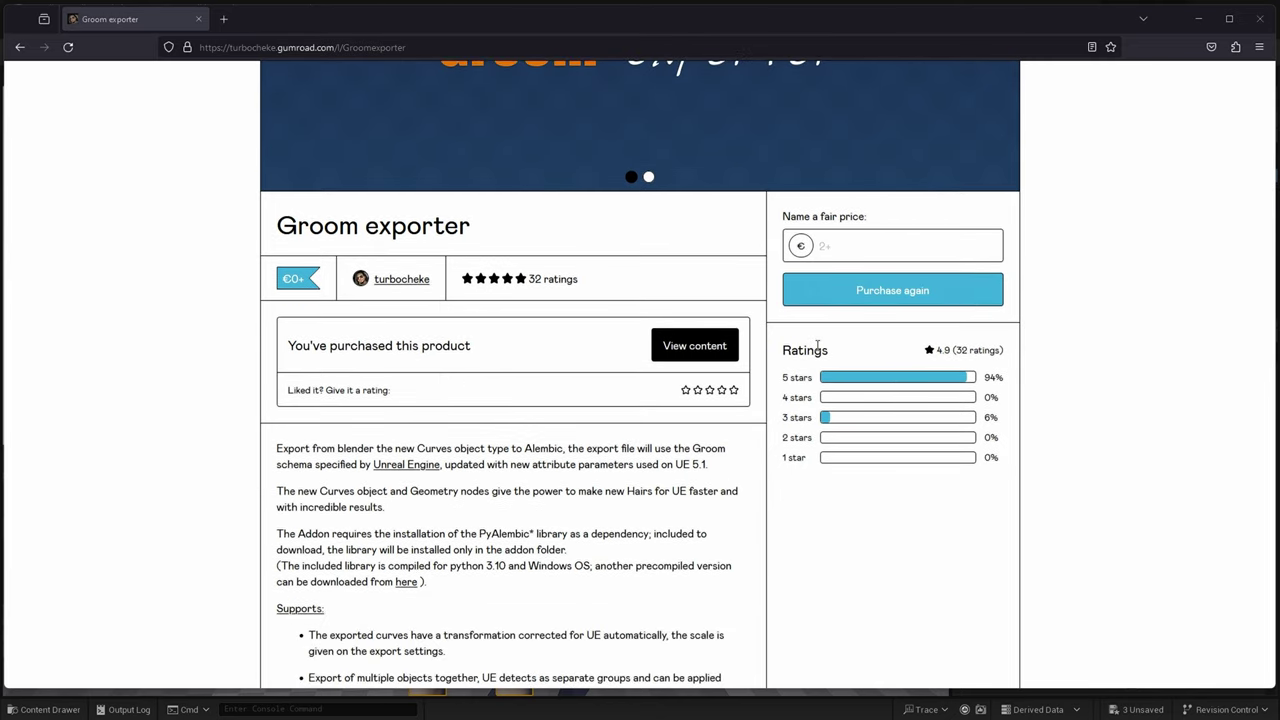
scroll(817, 347, "down", 2)
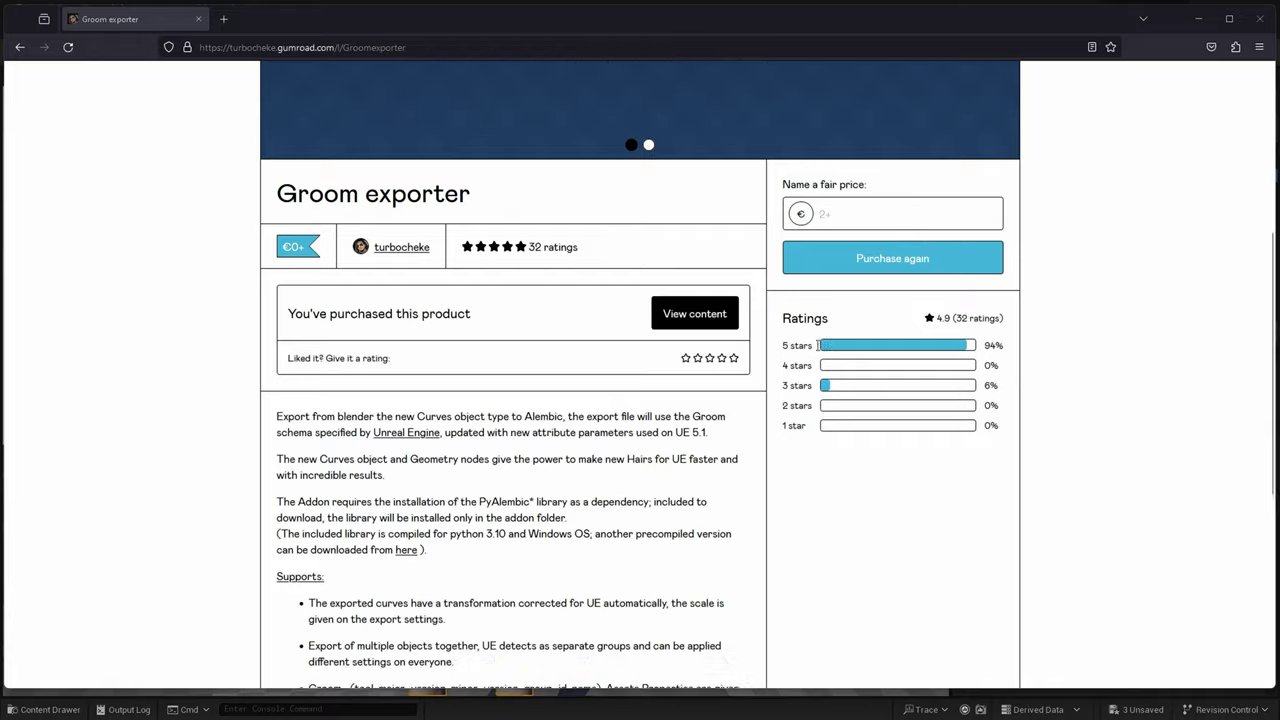
scroll(817, 350, "up", 5)
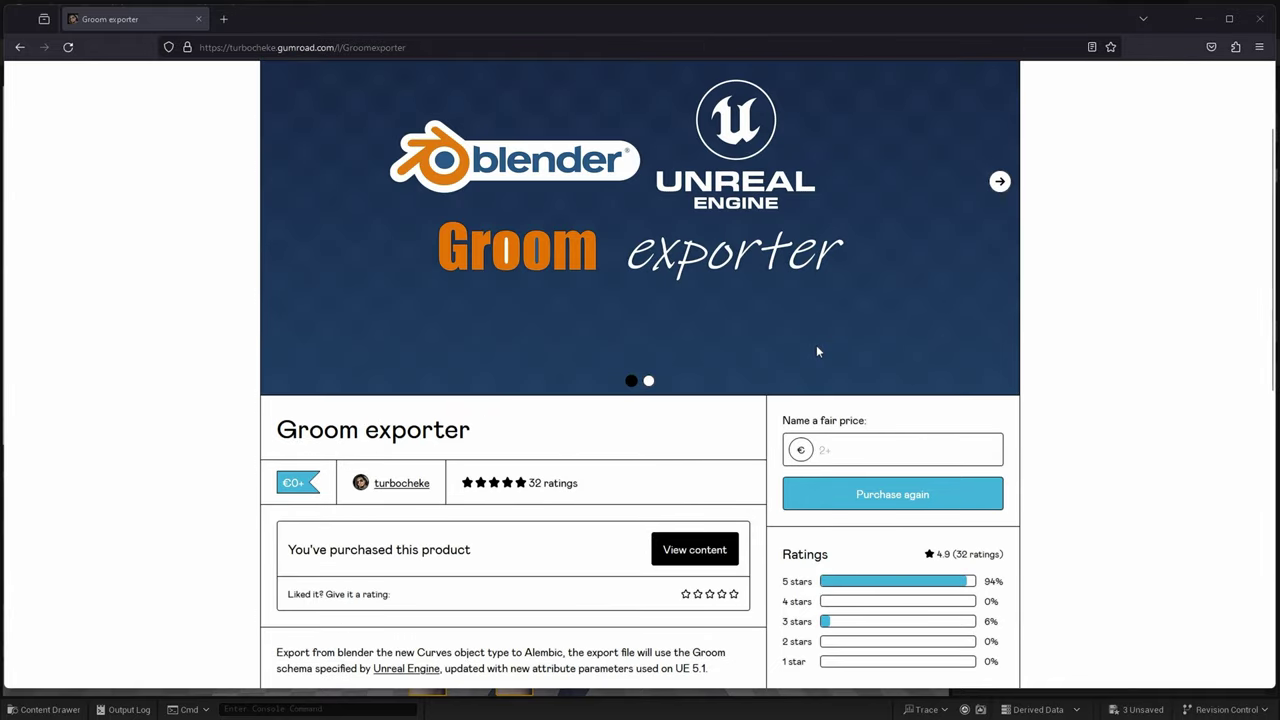
Read the Groom exporter page's pay-what-you-want pricing, PyAlembic dependency notes and list of supported groom attributes
scroll(816, 350, "down", 3)
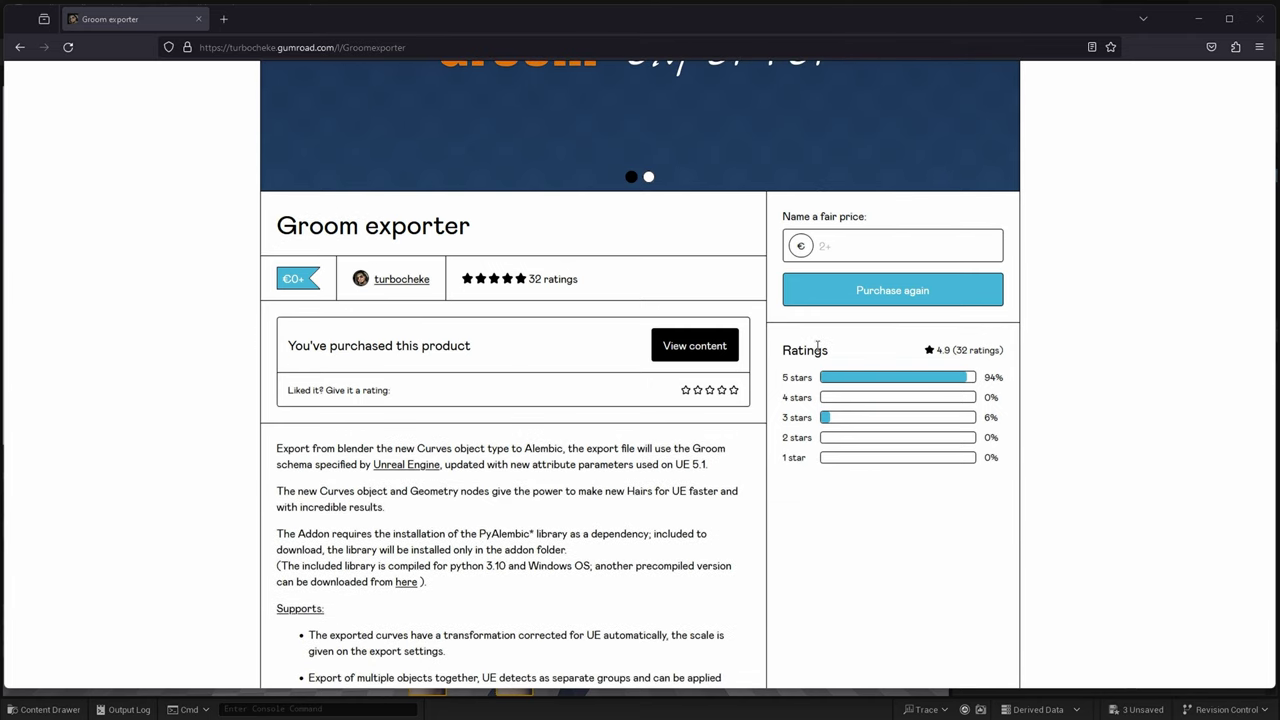
scroll(1052, 467, "down", 3)
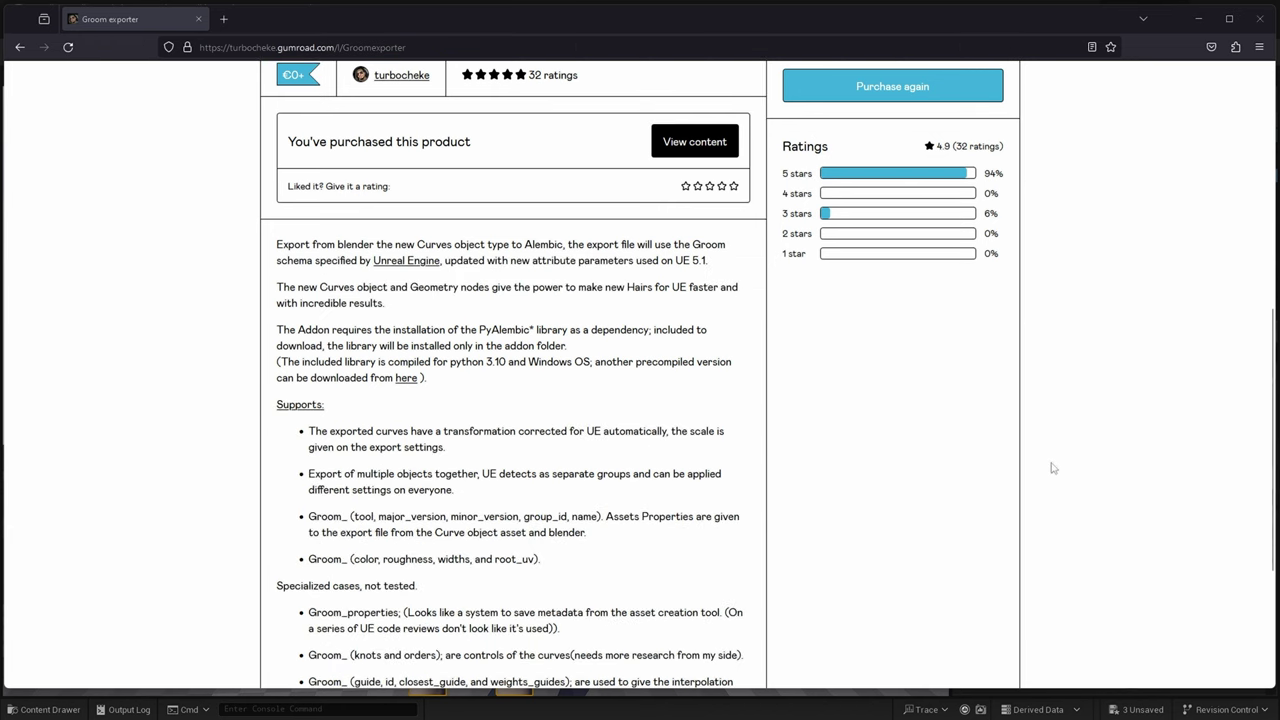
scroll(1053, 467, "up", 6)
left_click(920, 451)
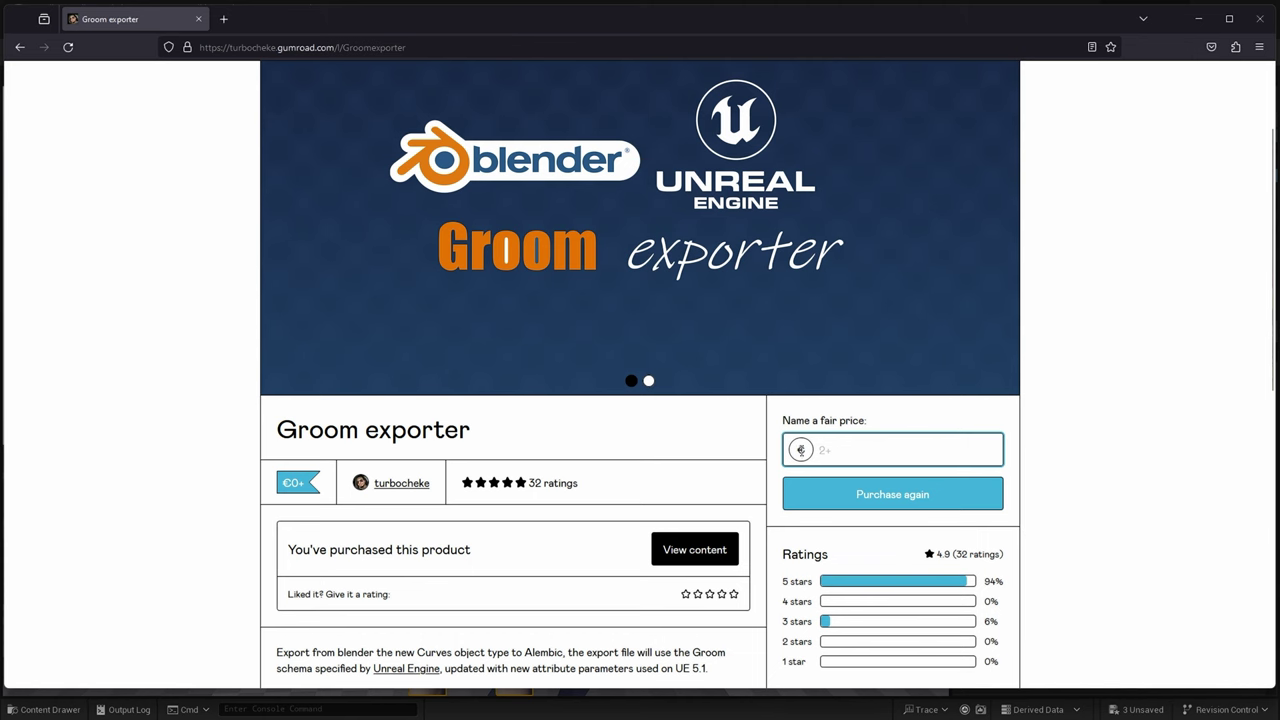
left_click(800, 451)
scroll(800, 455, "down", 1)
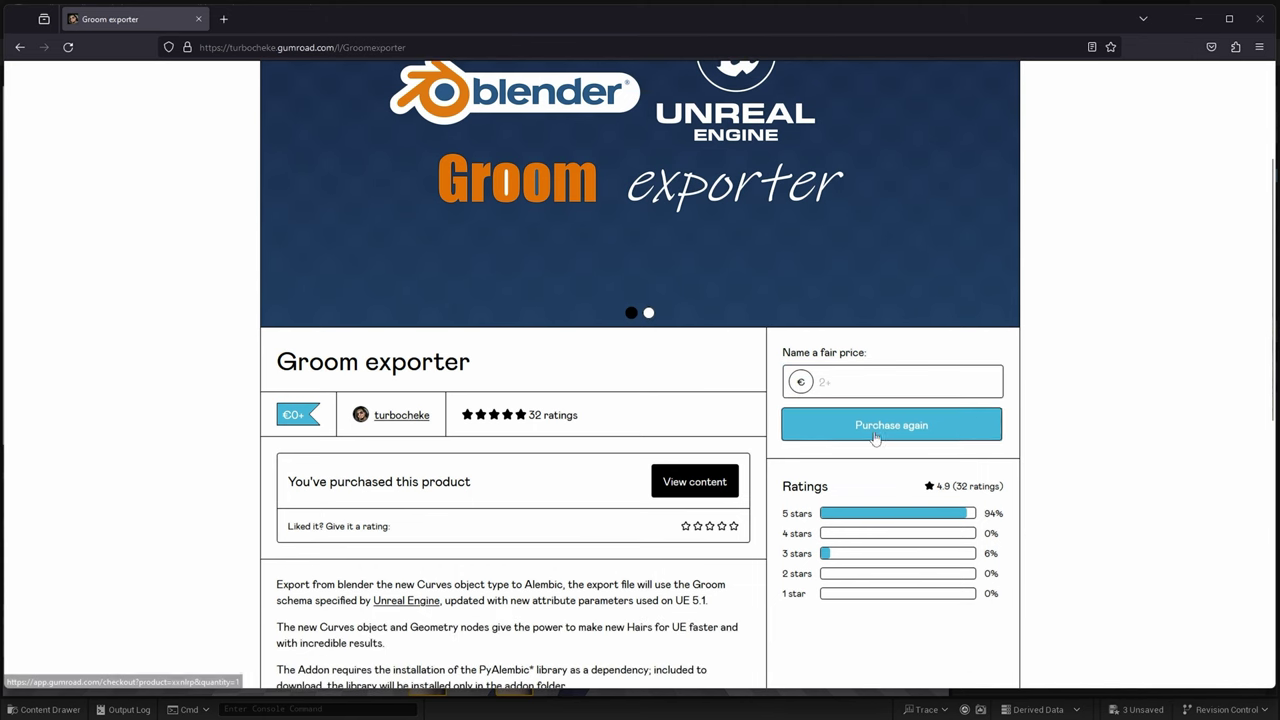
scroll(1048, 310, "down", 2)
scroll(1049, 312, "down", 5)
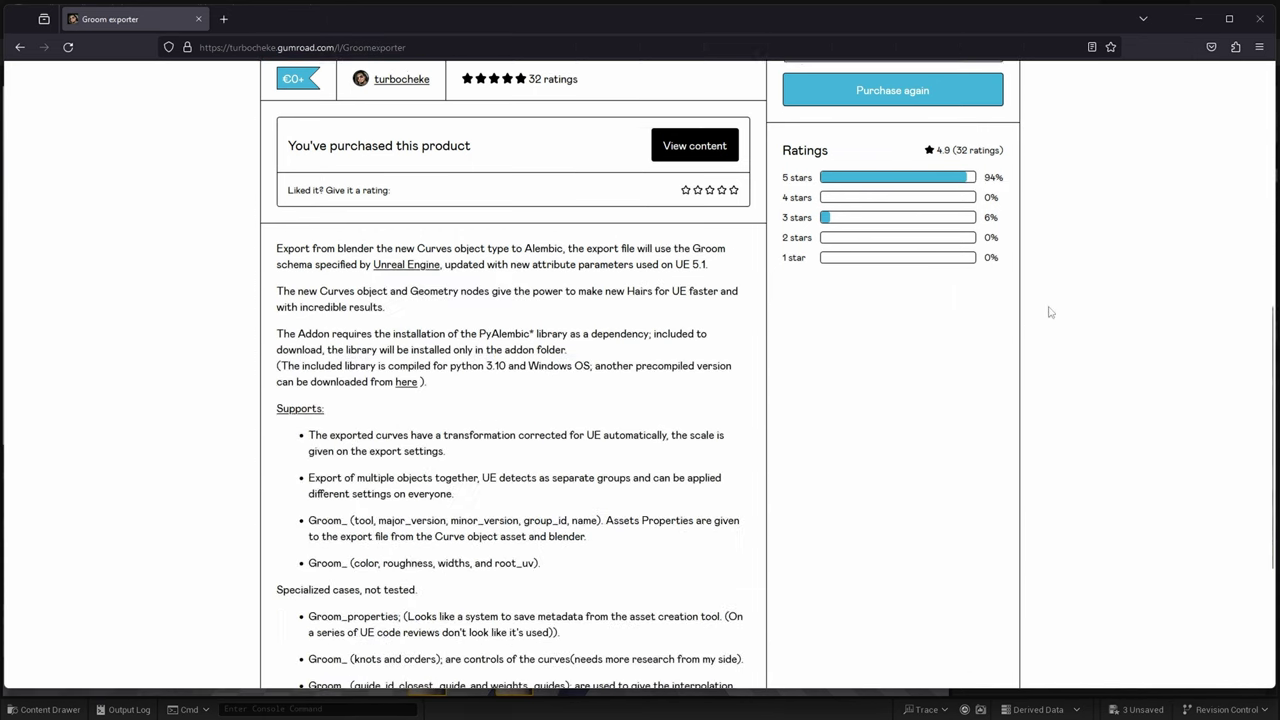
scroll(1049, 312, "up", 10)
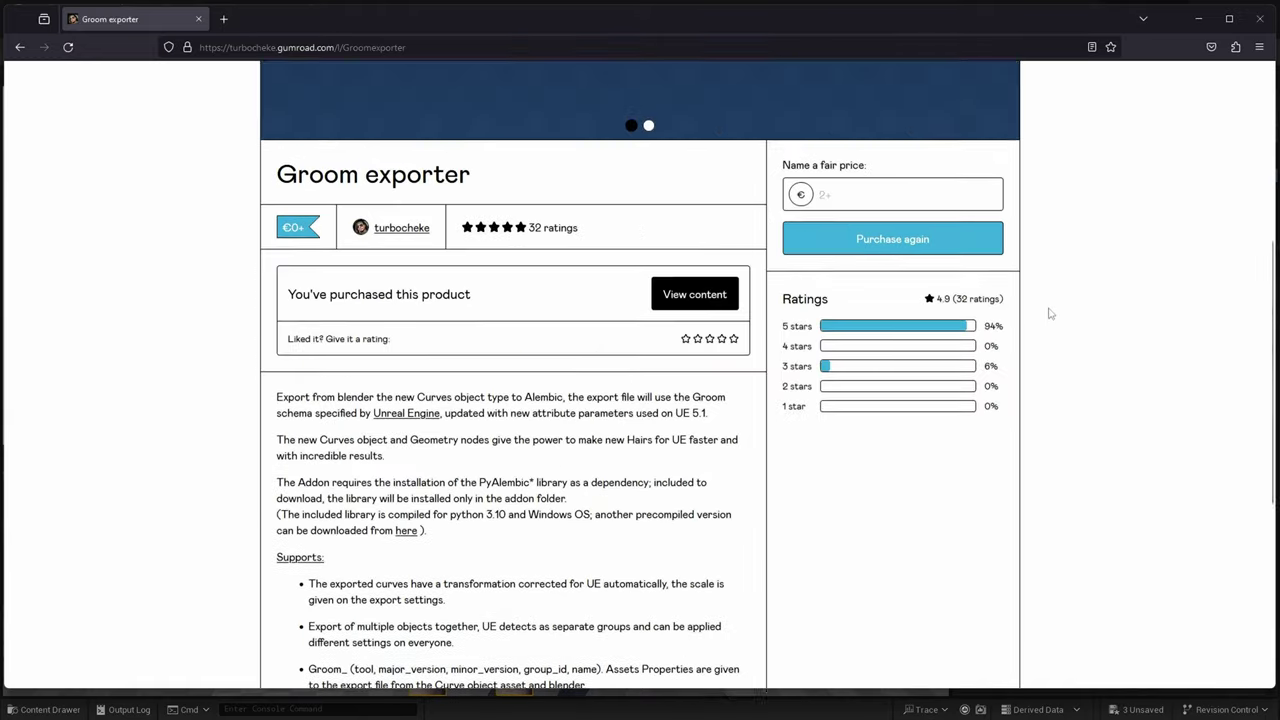
scroll(1049, 315, "down", 1)
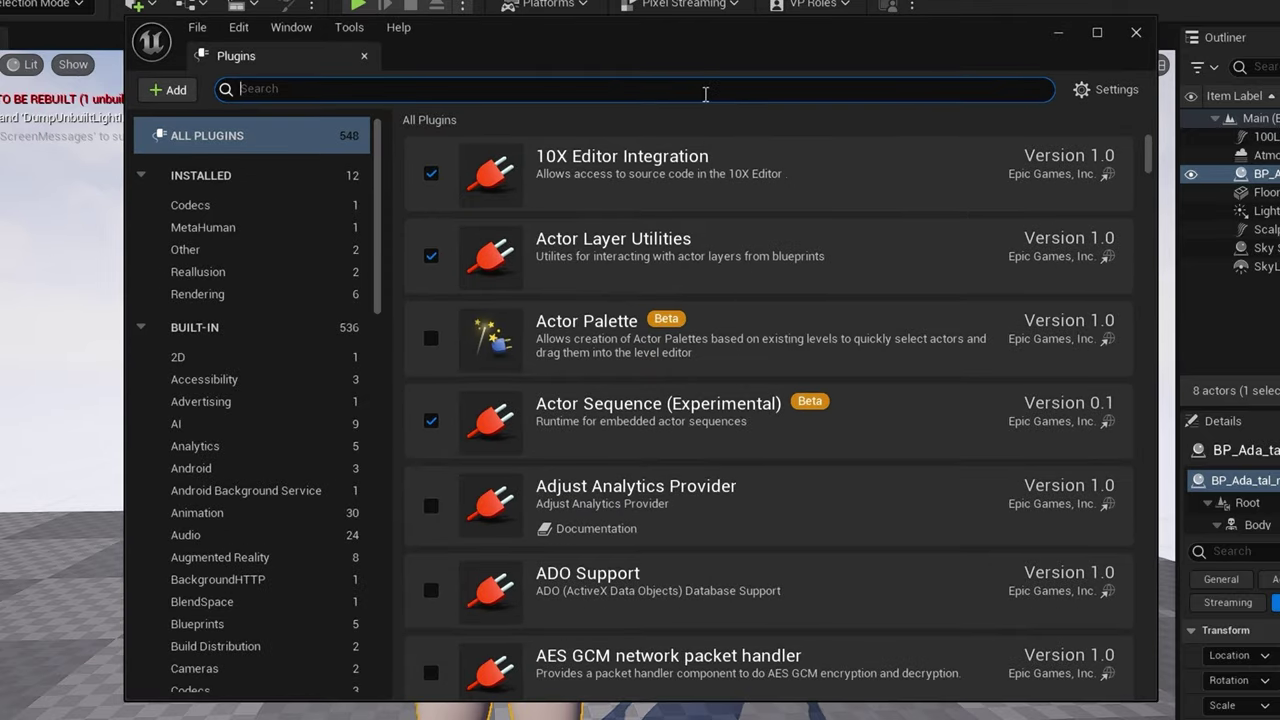
Enable the Alembic Groom Importer and GroomExport plugins, and restart the editor with the selected unsaved content saved
type("groom")
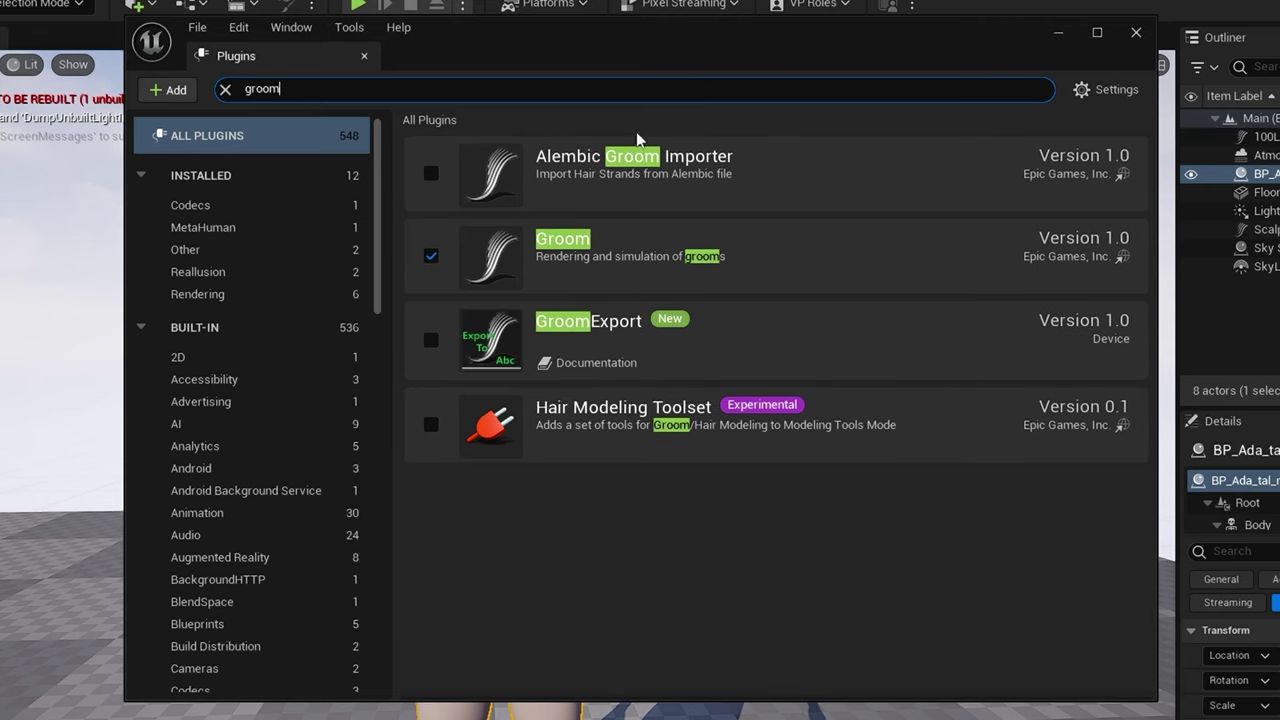
left_click(432, 174)
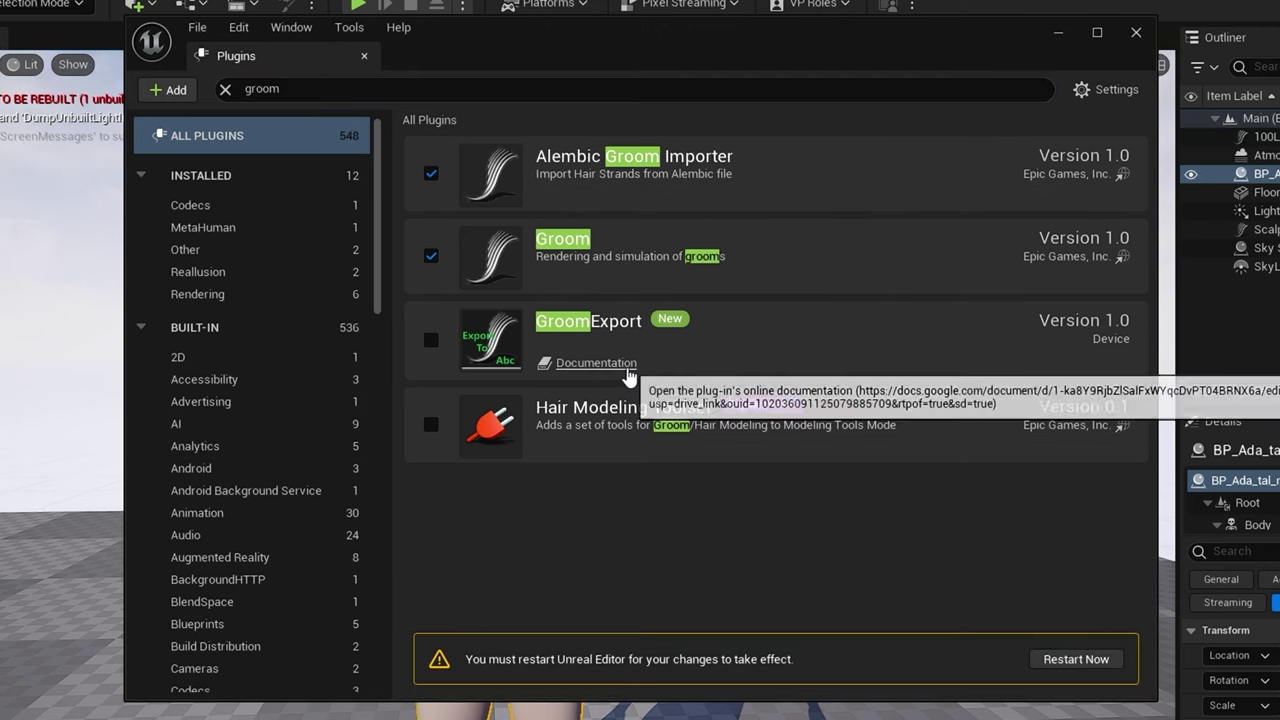
left_click(432, 340)
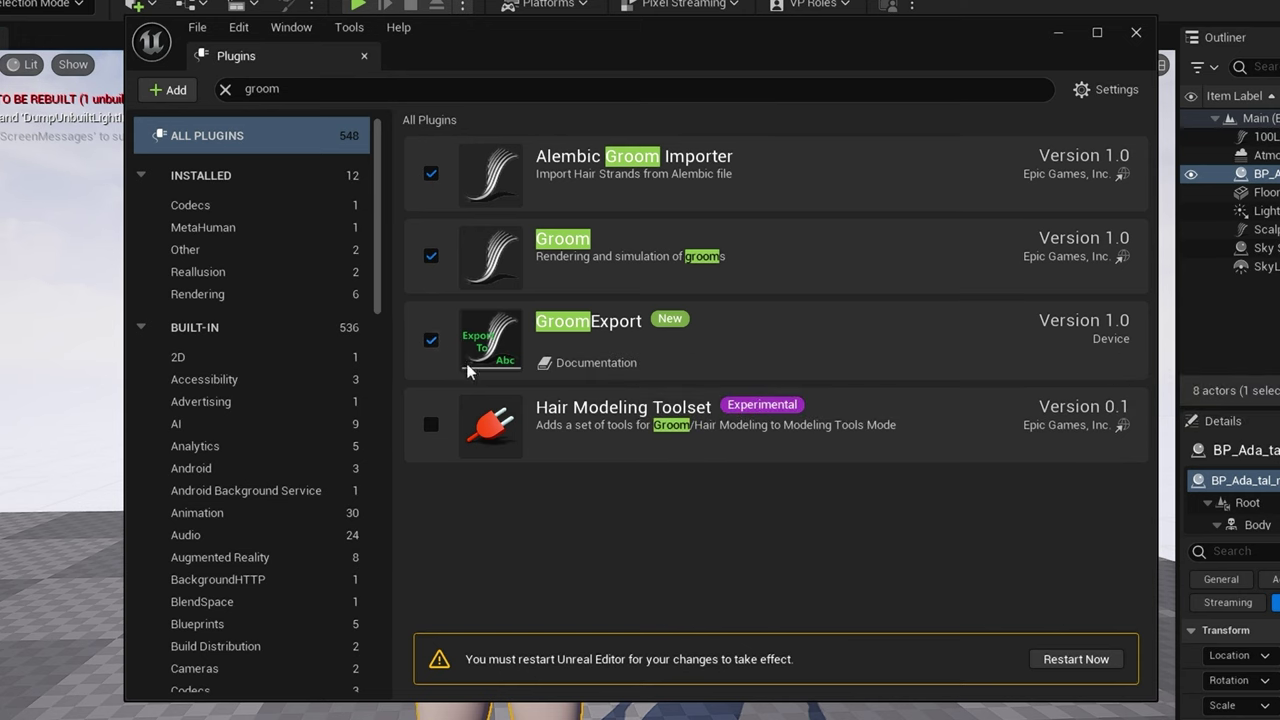
left_click(1097, 664)
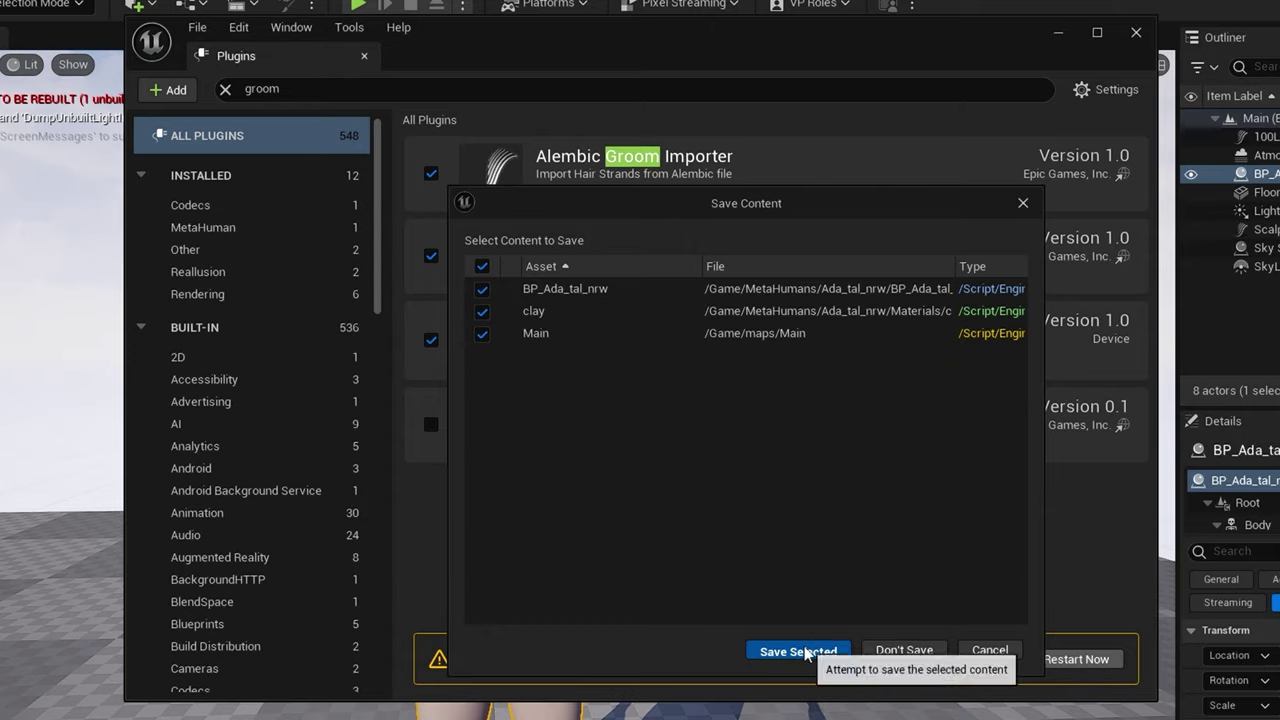
left_click(804, 648)
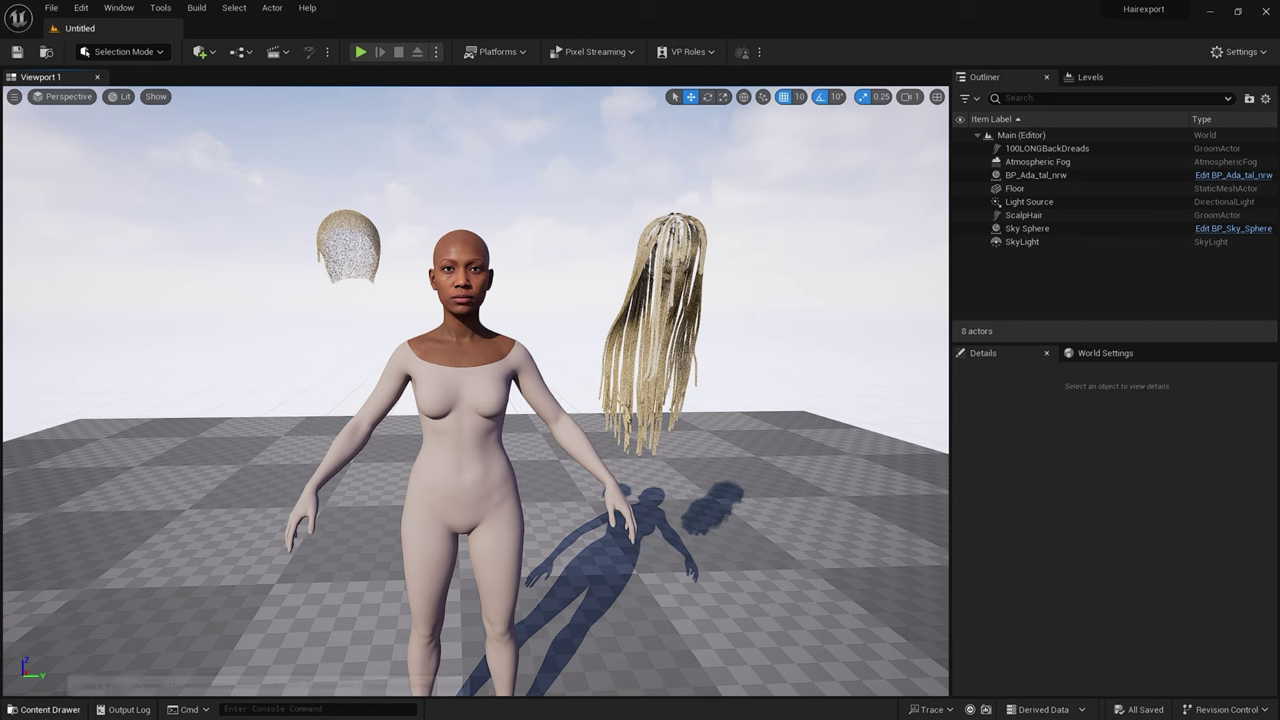
Start exporting the ScalpHair groom from the tut_hair folder, with Groom Form UE (*.abc) as the file type
left_click(44, 709)
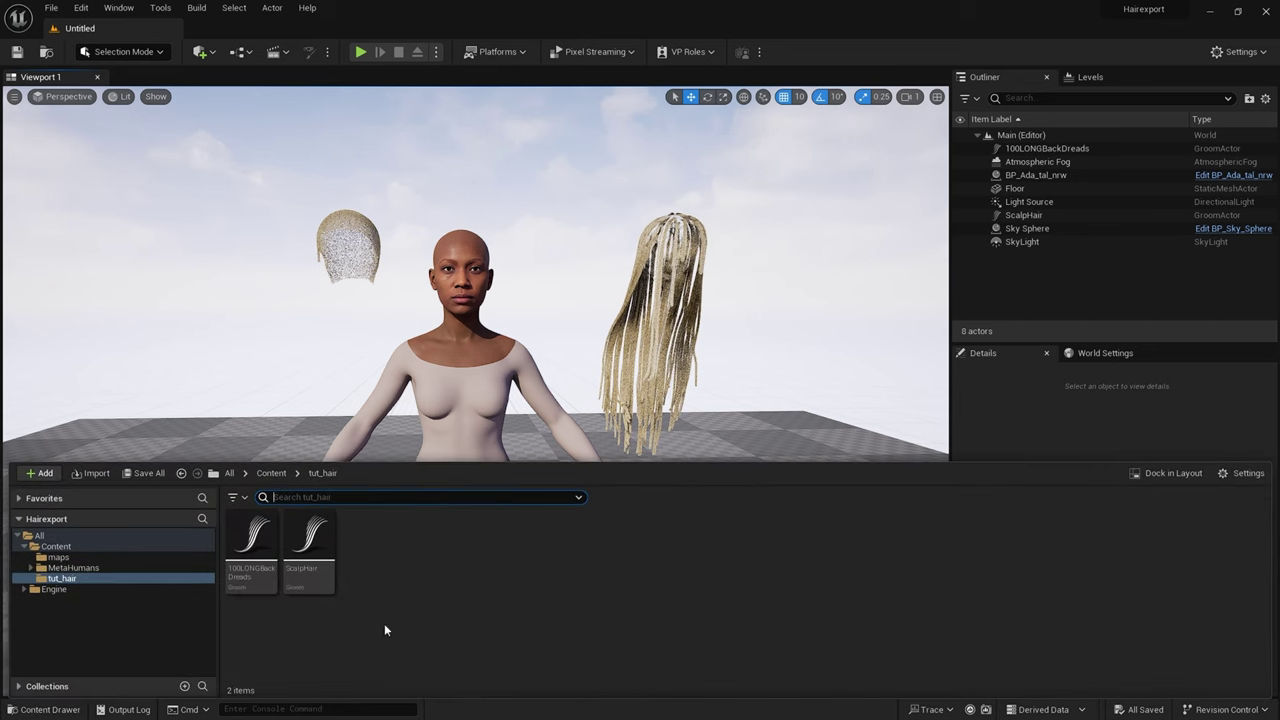
left_click(323, 552)
right_click(316, 546)
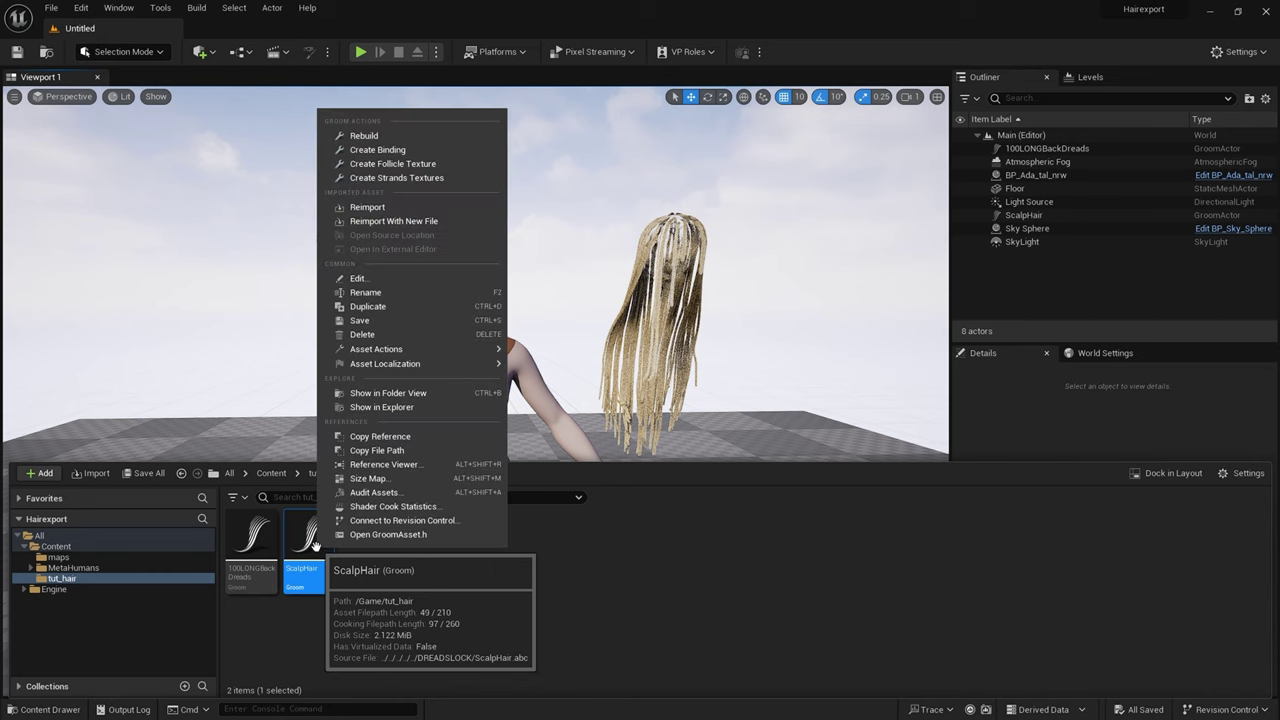
mouse_move(458, 347)
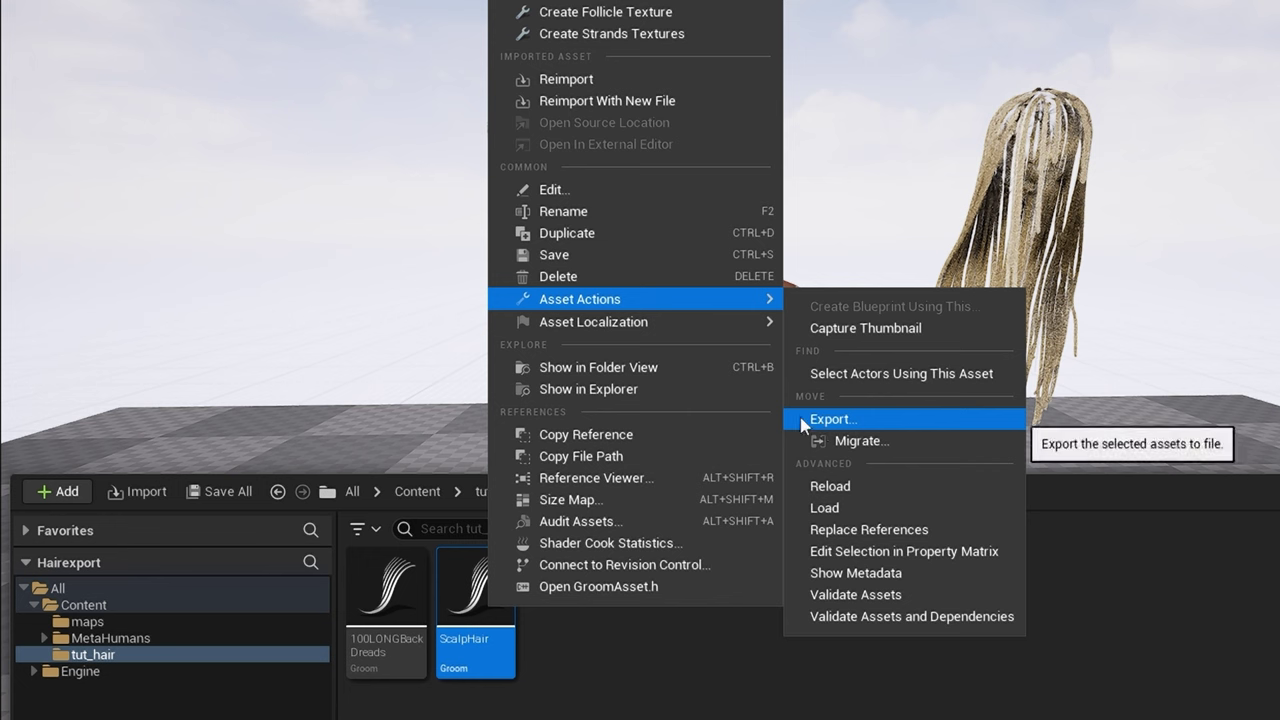
left_click(834, 420)
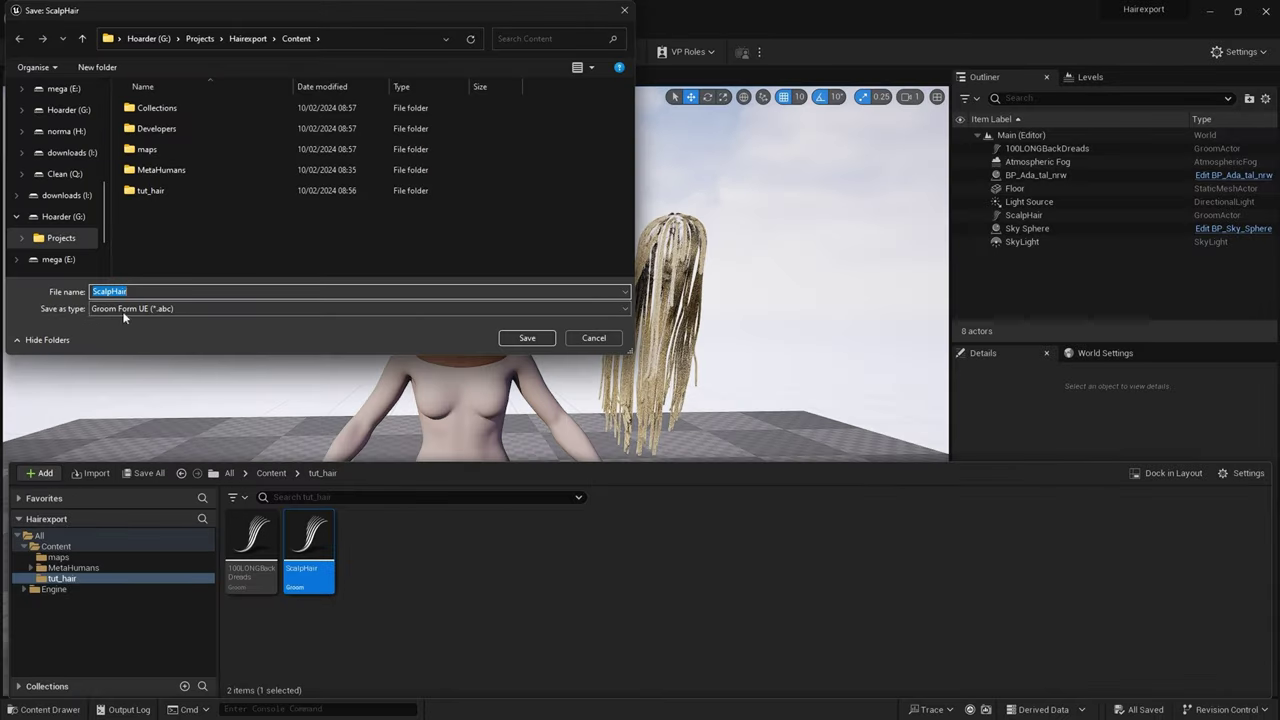
left_click(124, 311)
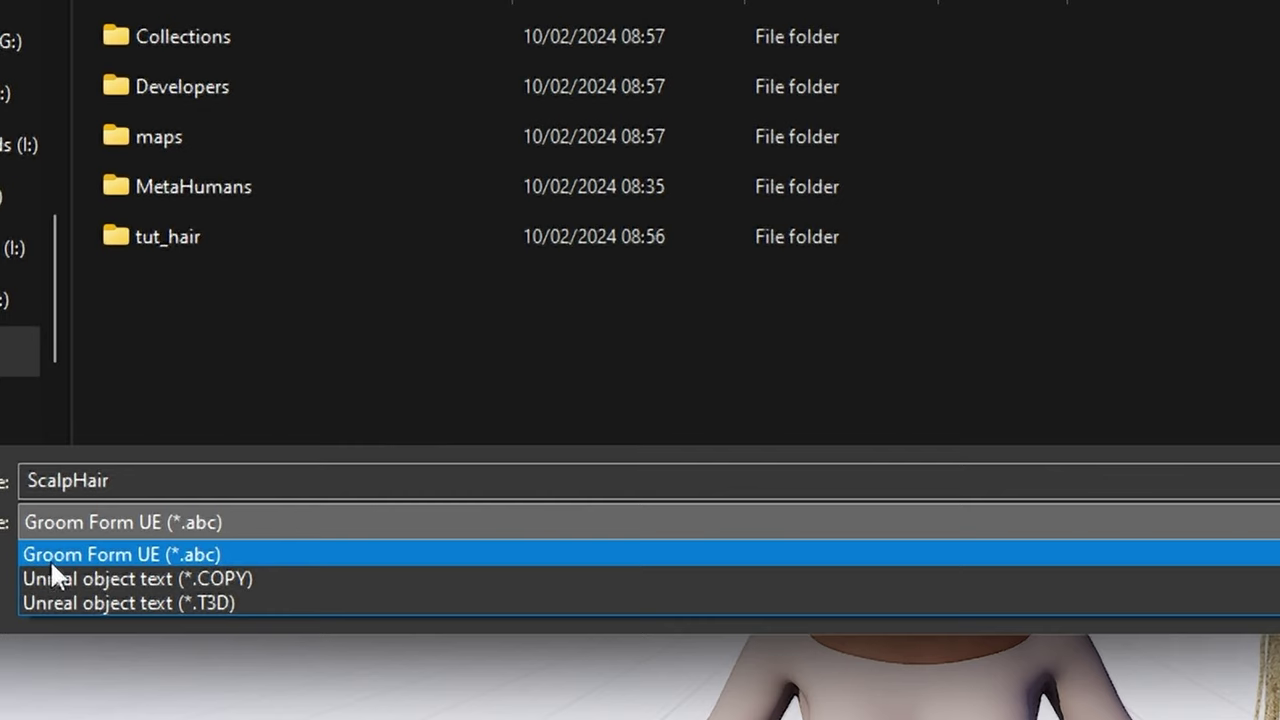
left_click(190, 556)
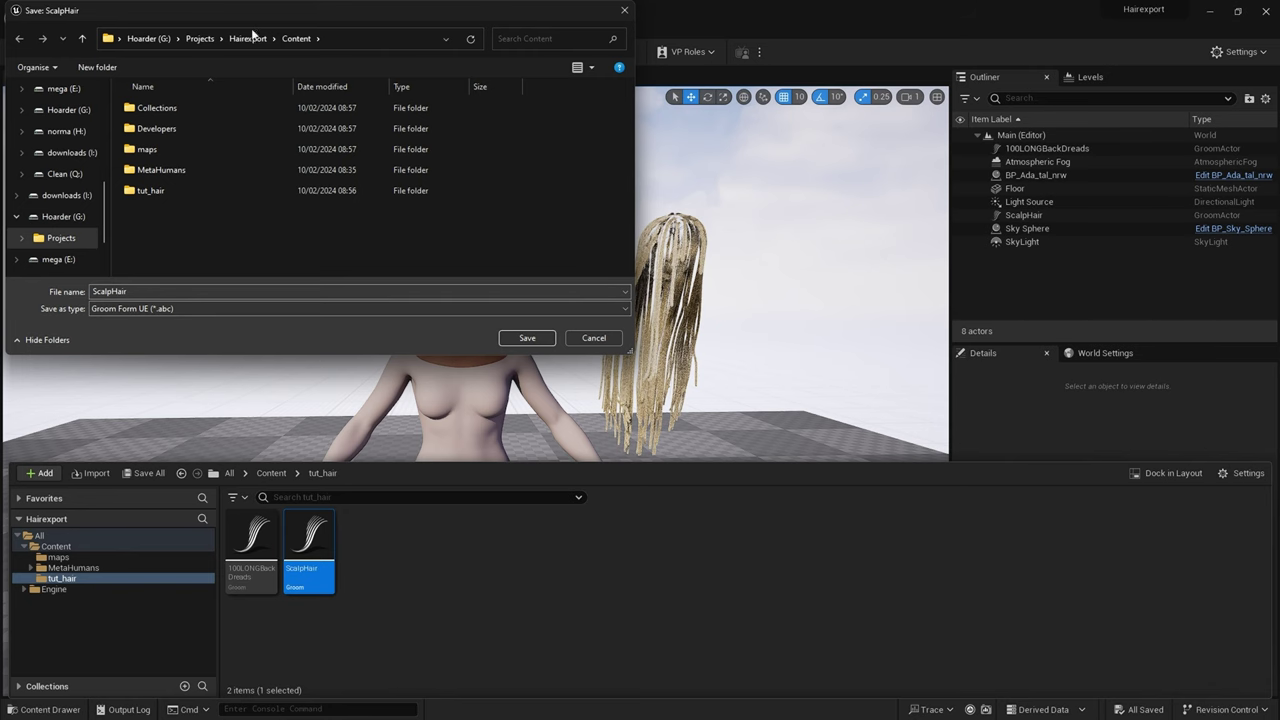
Create a folder named Source in the Hairexport project directory and save the export there as ScalpHair
left_click(249, 38)
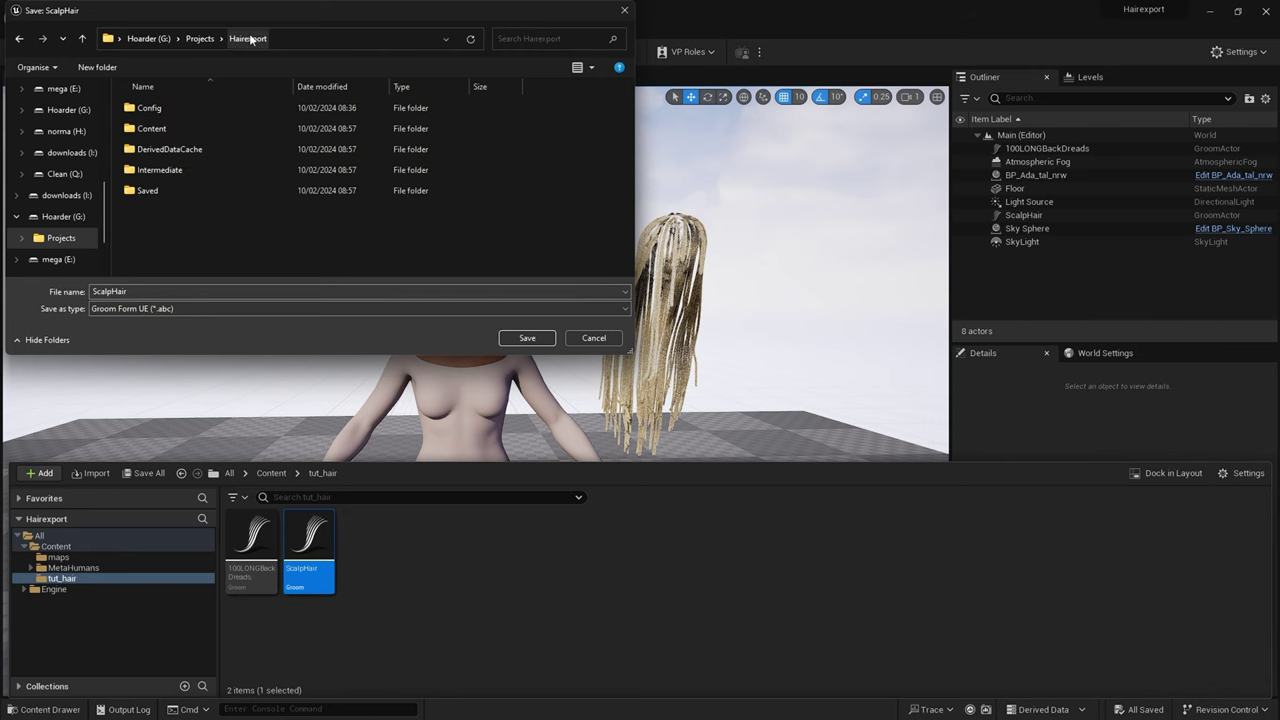
right_click(167, 225)
mouse_move(281, 382)
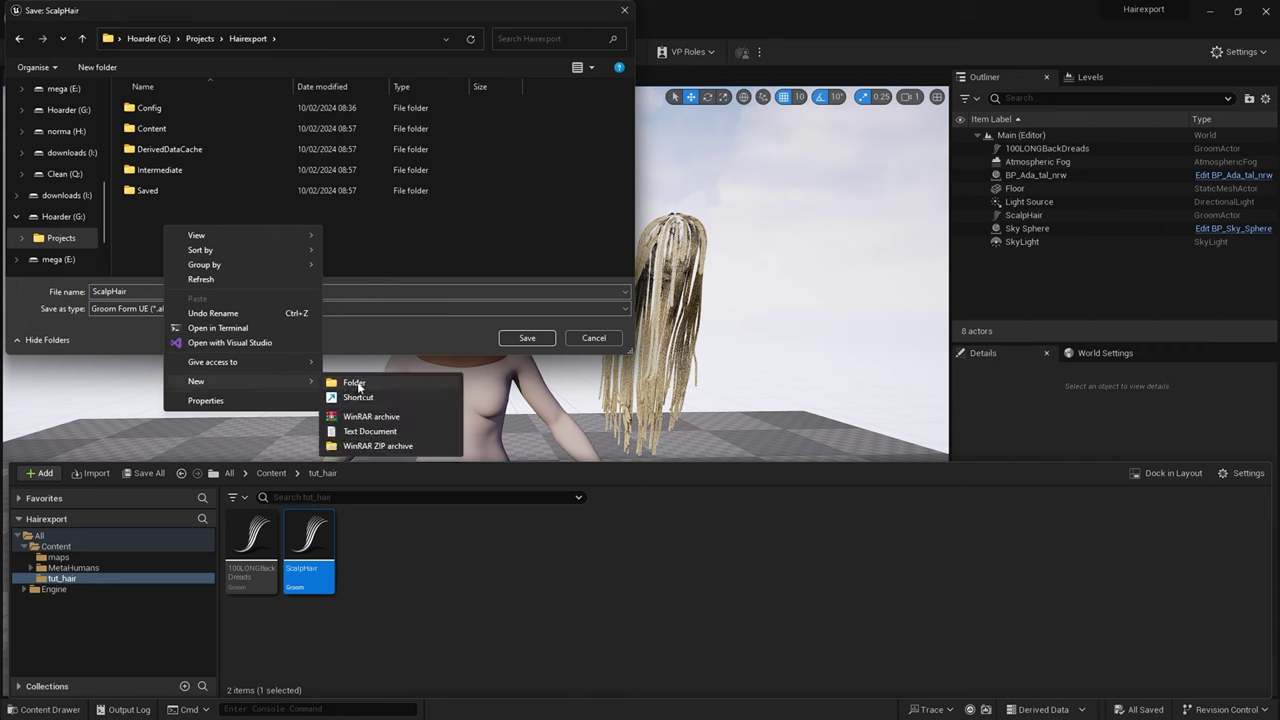
left_click(356, 384)
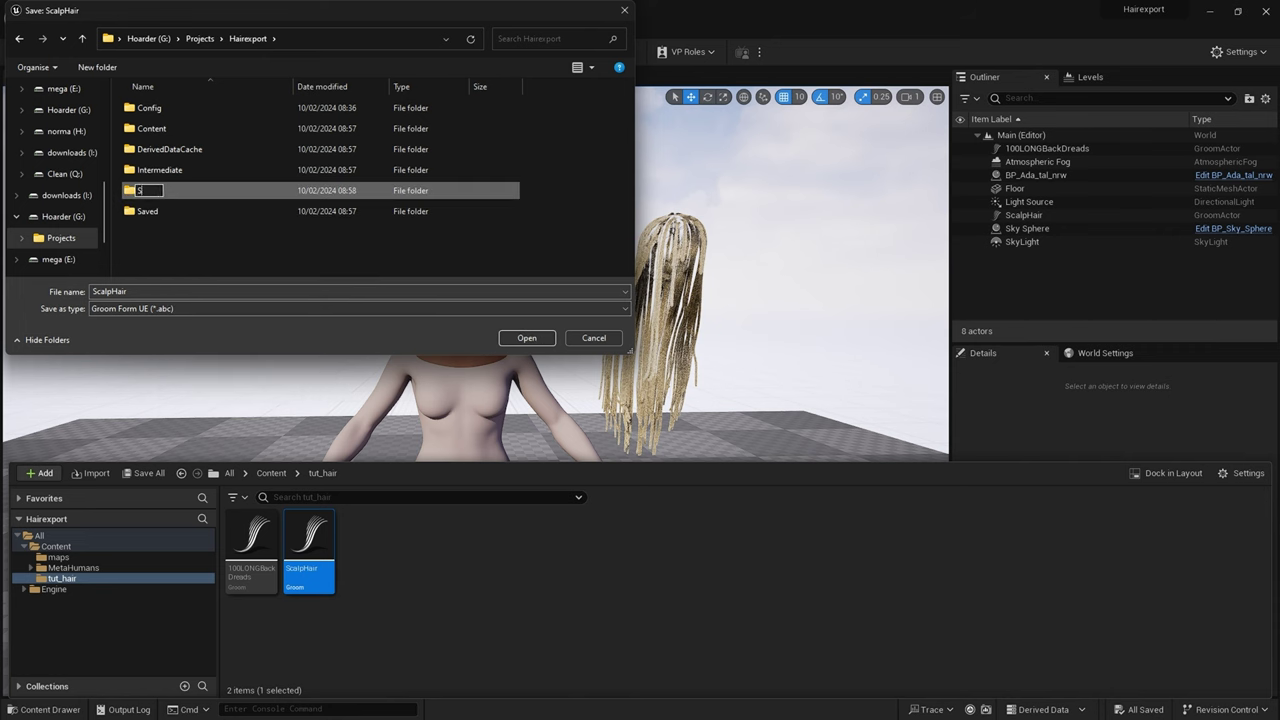
key("Return")
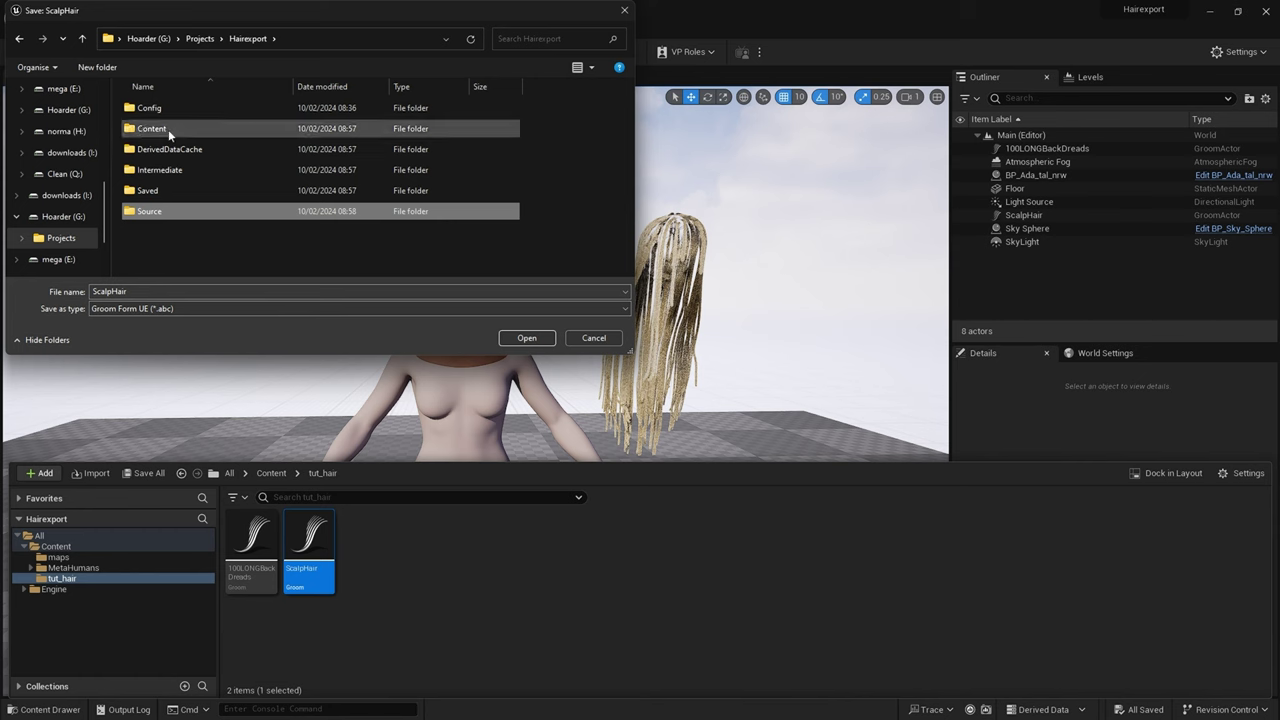
double_click(156, 209)
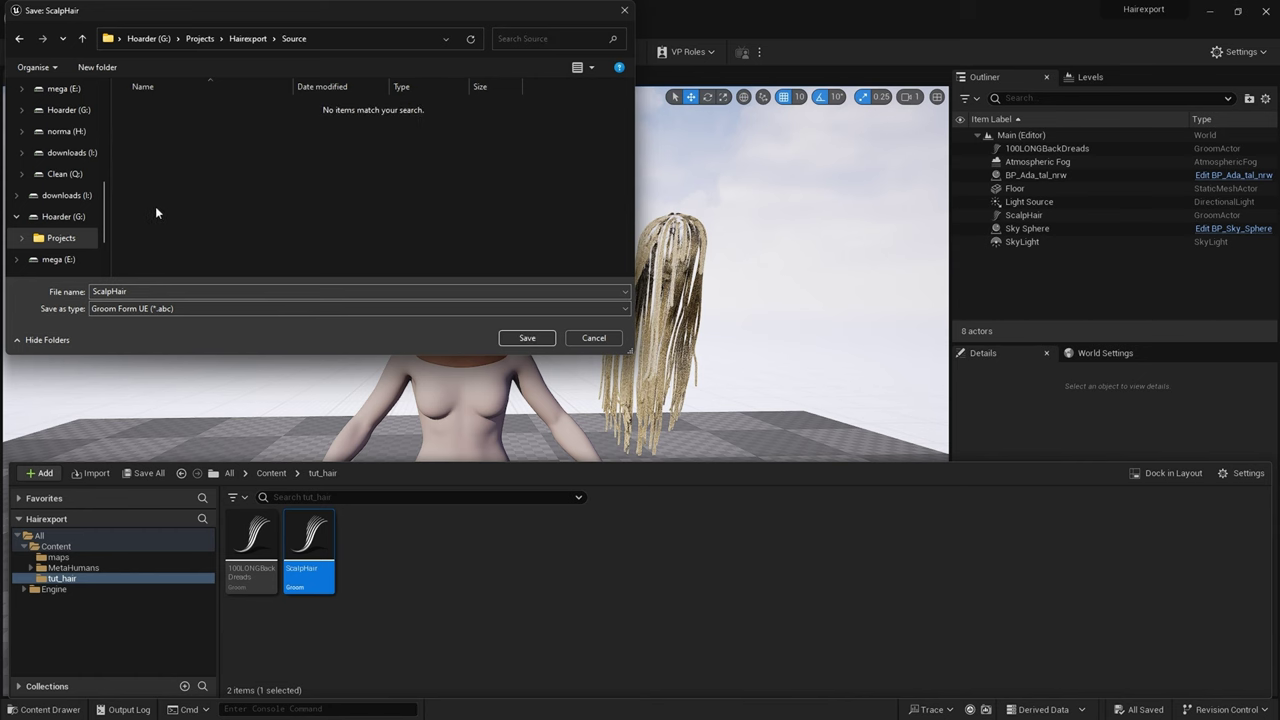
left_click(287, 290)
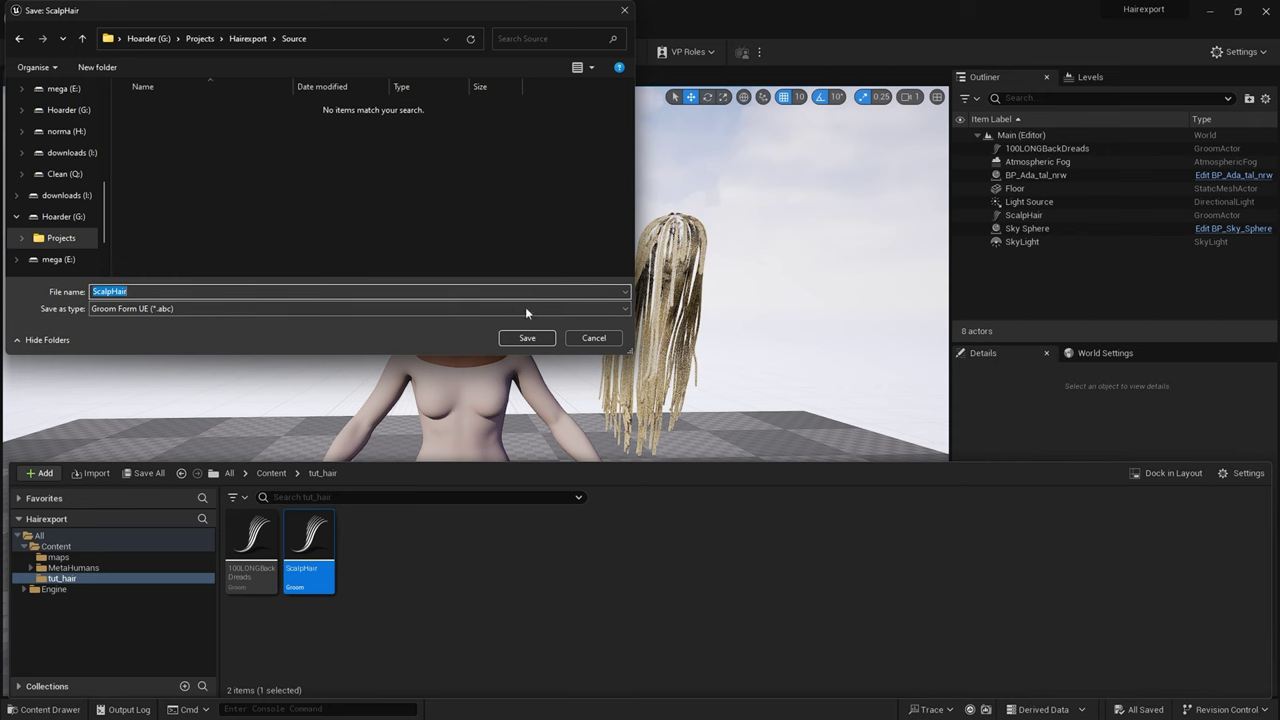
left_click(523, 338)
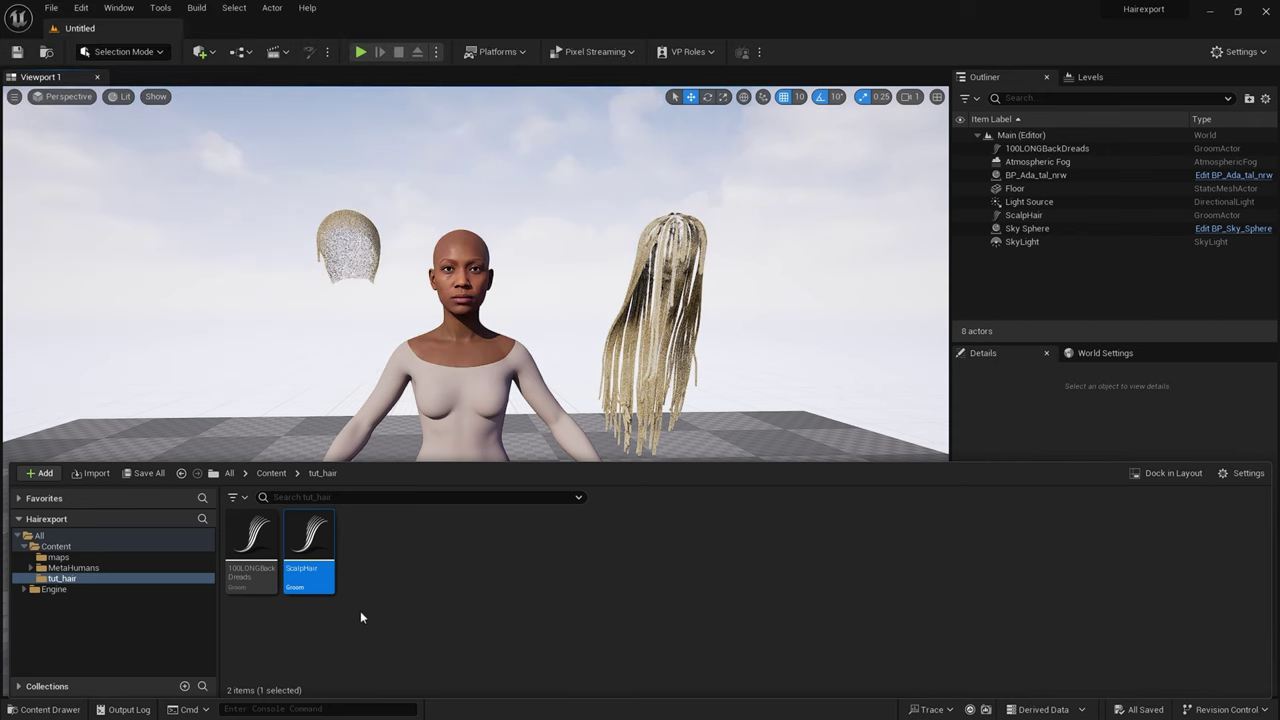
Export the 100LONGBackDreads groom as a Groom Form UE (*.abc) file into the project's Source folder
left_click(346, 654)
left_click(251, 545)
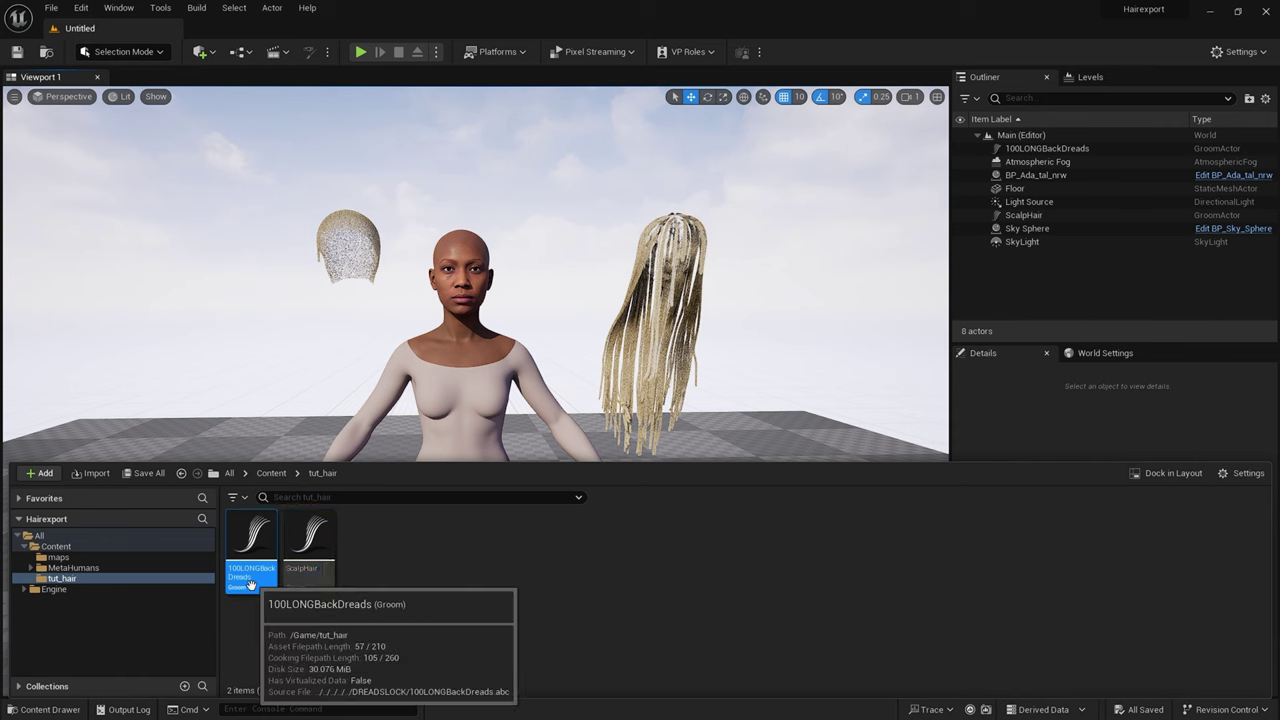
right_click(250, 553)
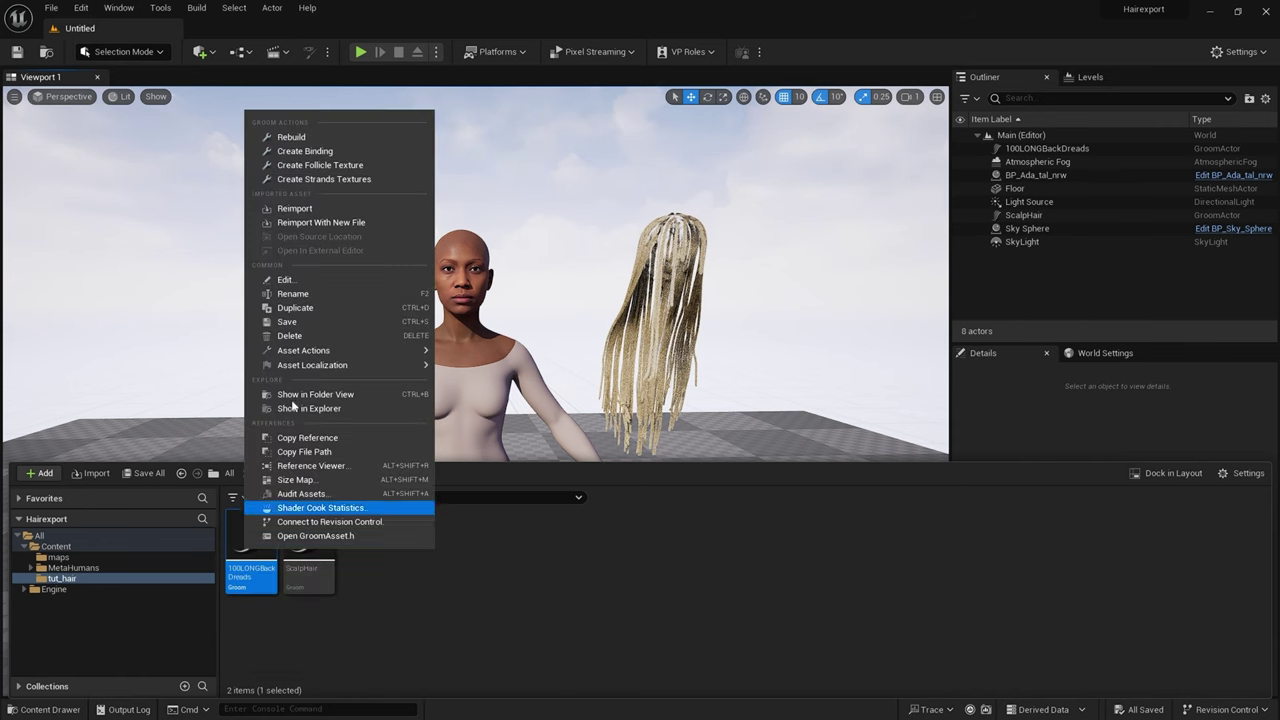
mouse_move(400, 350)
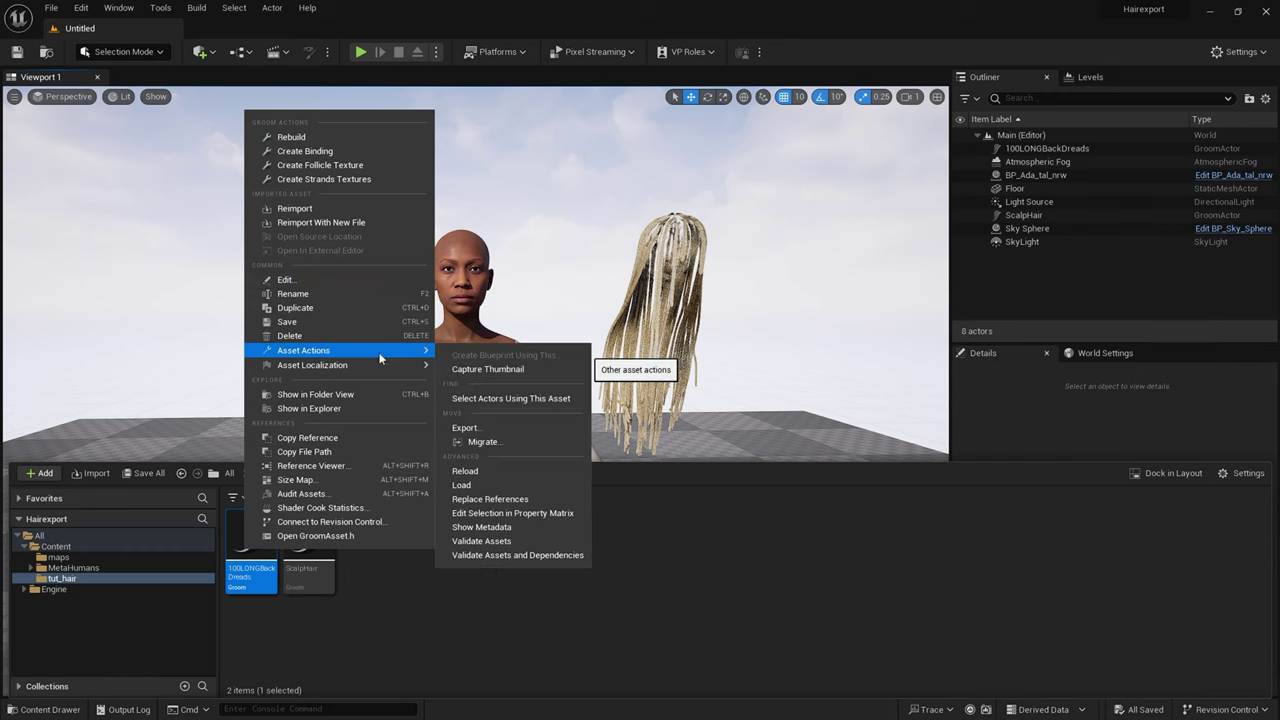
left_click(500, 428)
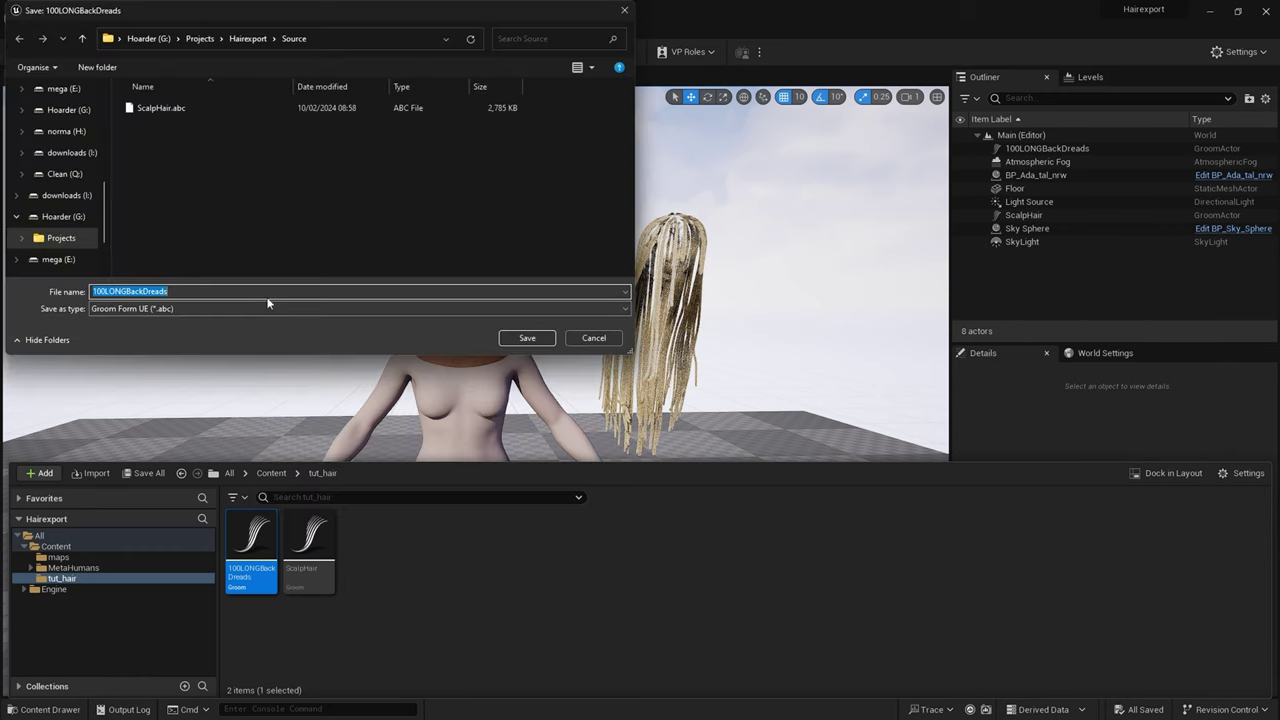
left_click(549, 335)
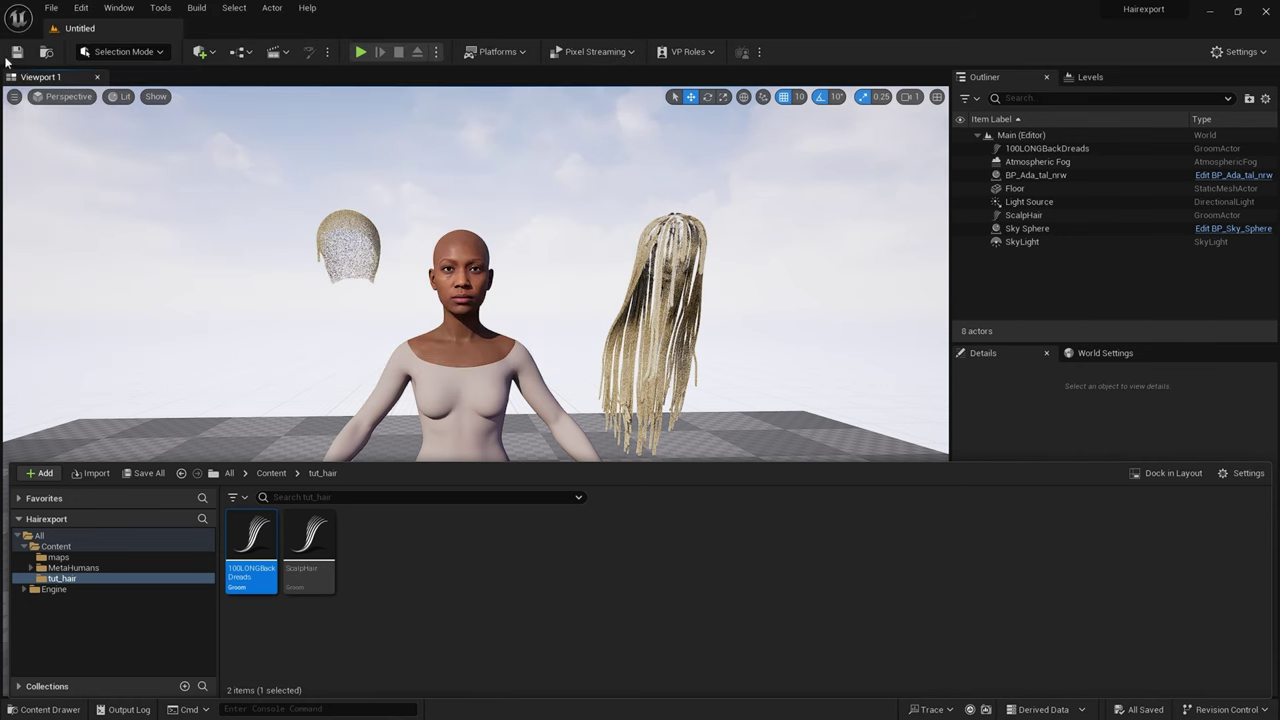
left_click(811, 351)
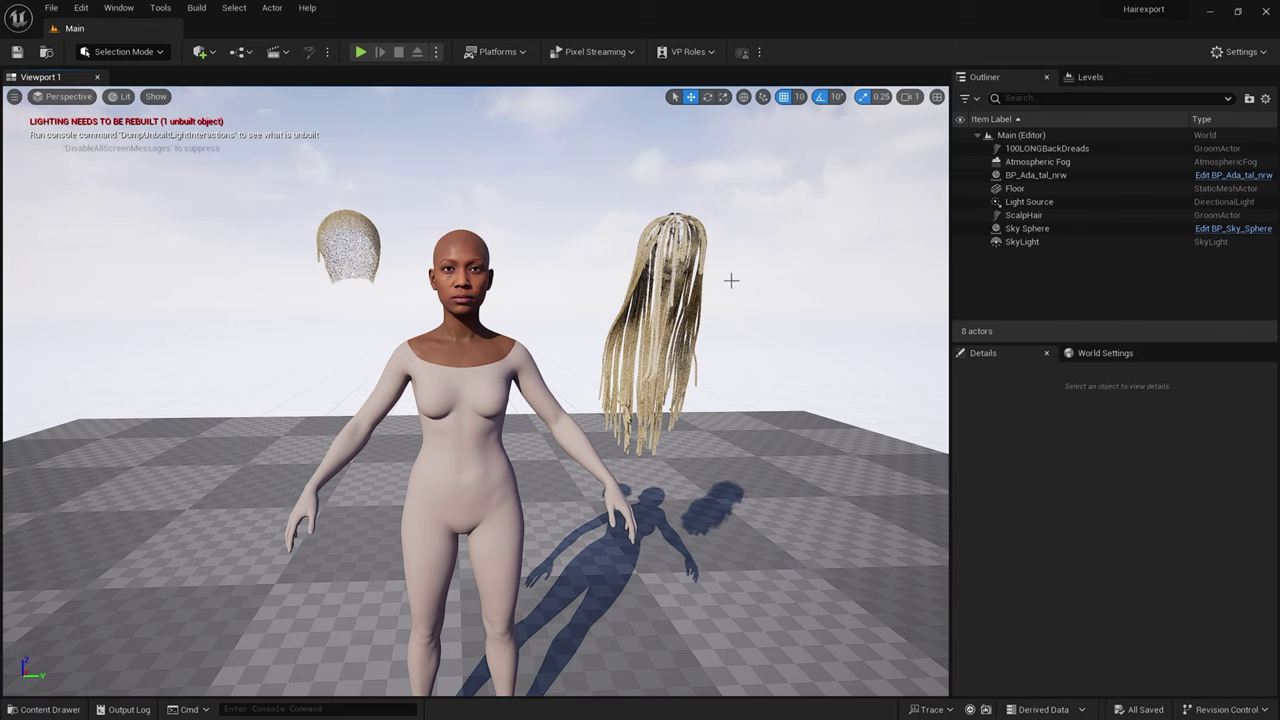
Locate the f_tal_nrw_body skeletal mesh used by the Body component of BP_Ada_tal_nrw in the project content
left_click(461, 342)
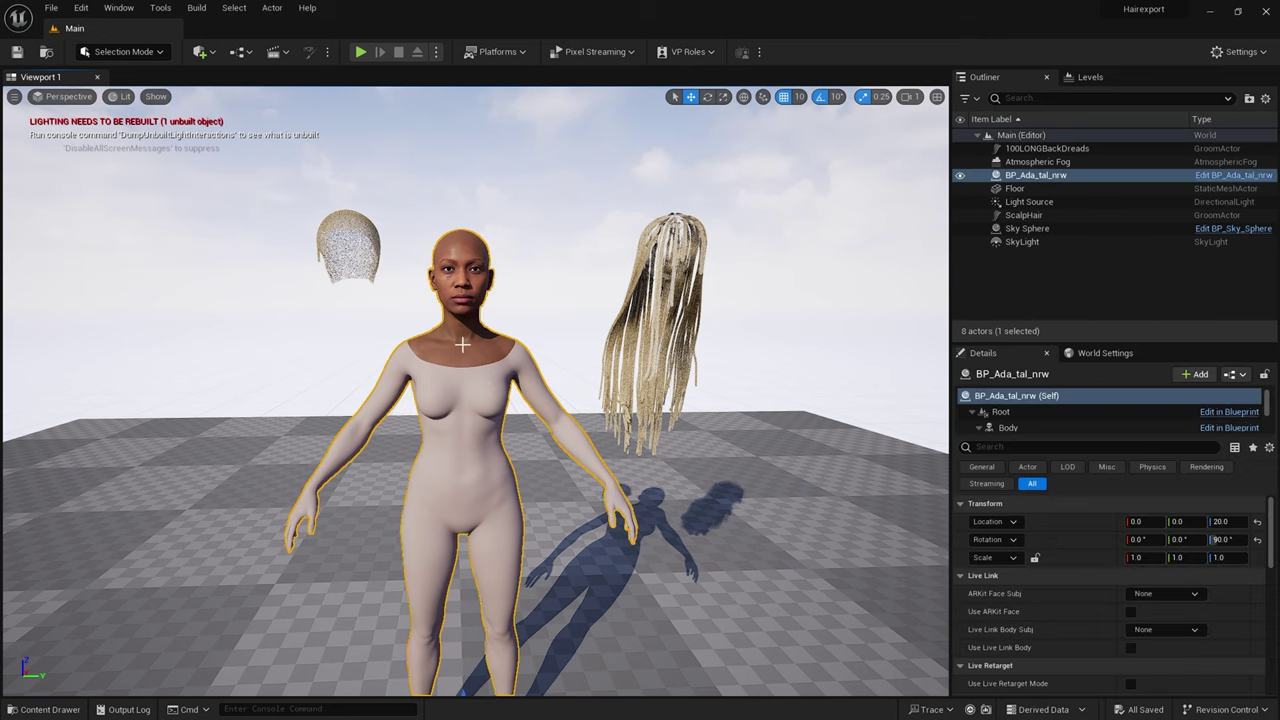
scroll(1038, 405, "down", 1)
left_click(1038, 409)
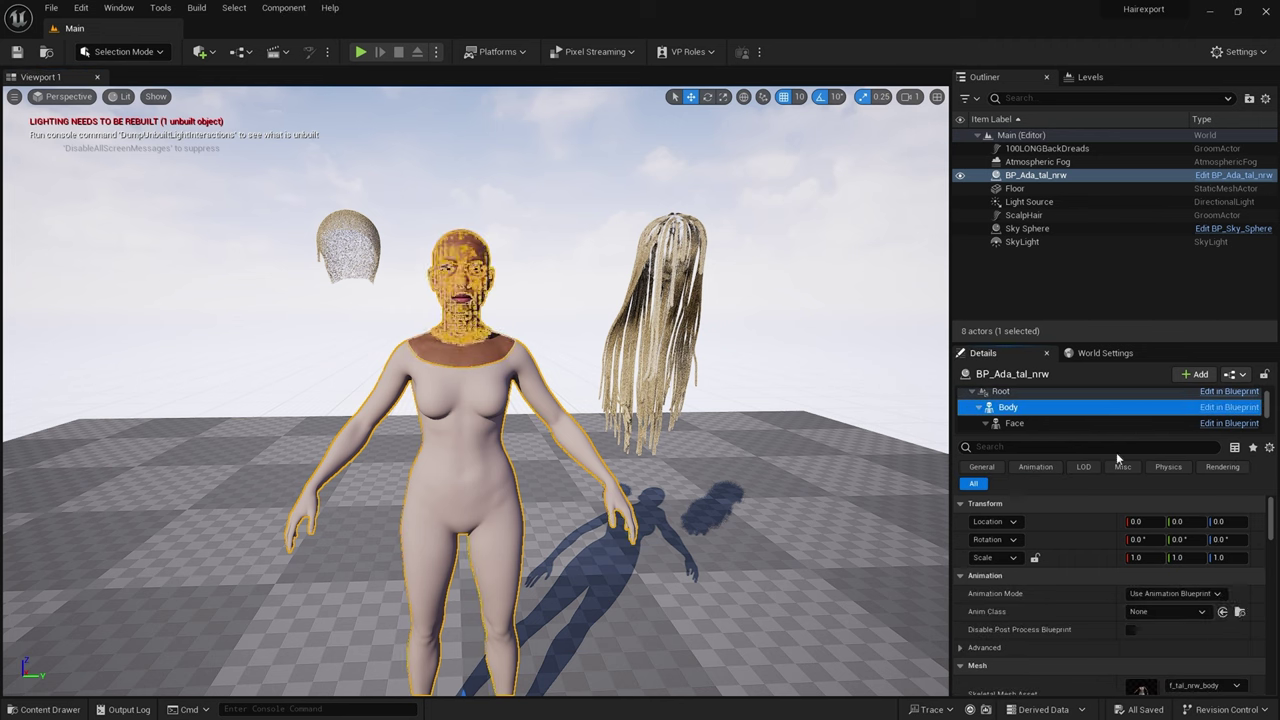
scroll(1204, 620, "down", 3)
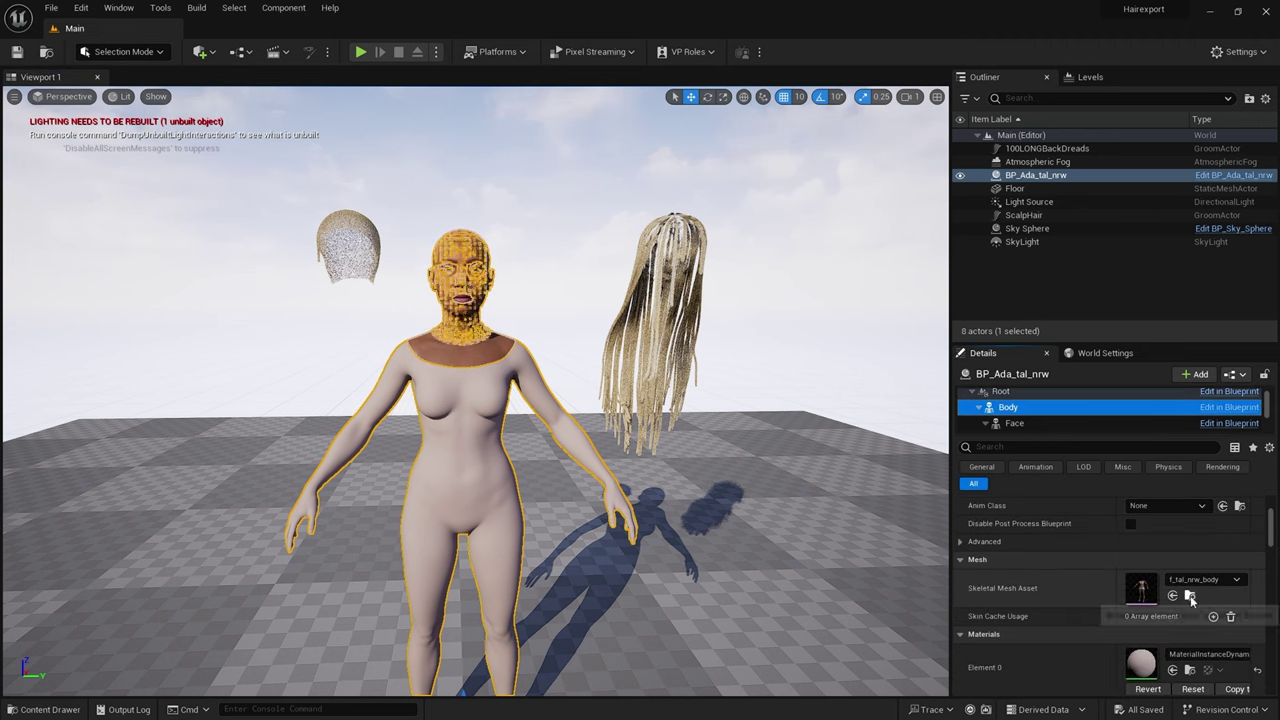
left_click(1190, 595)
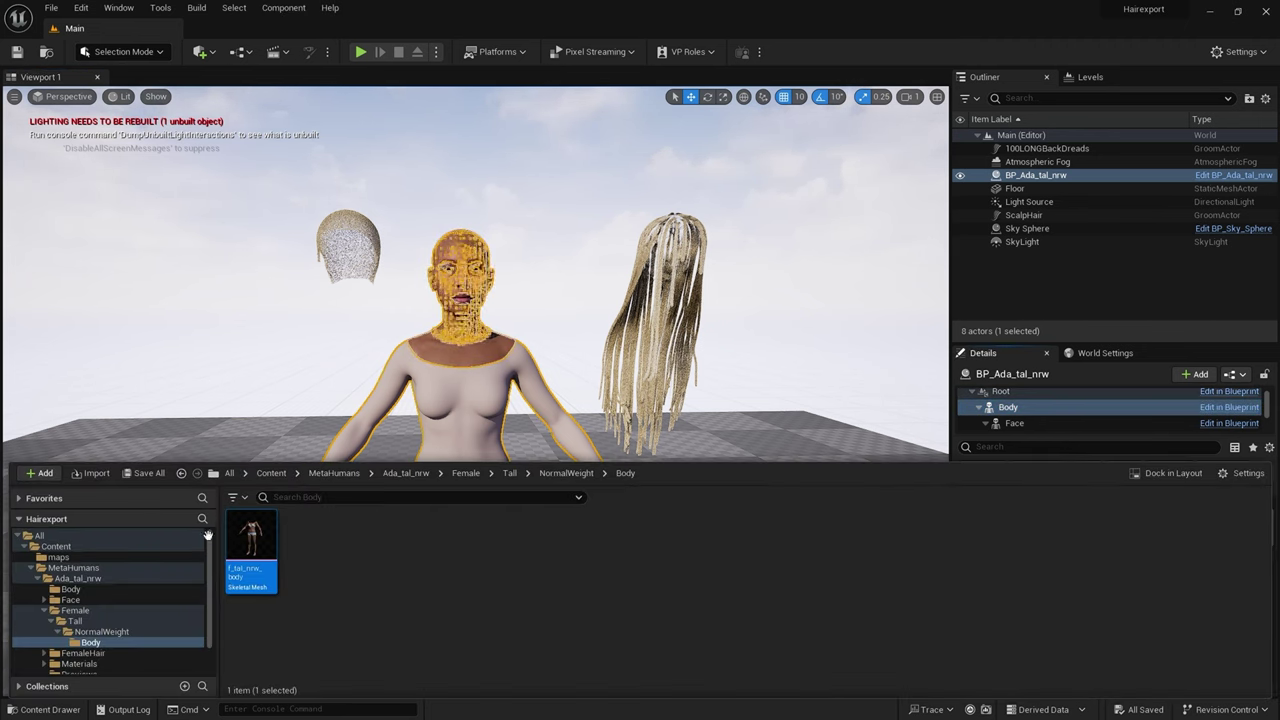
Start exporting the f_tal_nrw_body skeletal mesh as an FBX file into the Hairexport project's Source folder
right_click(262, 540)
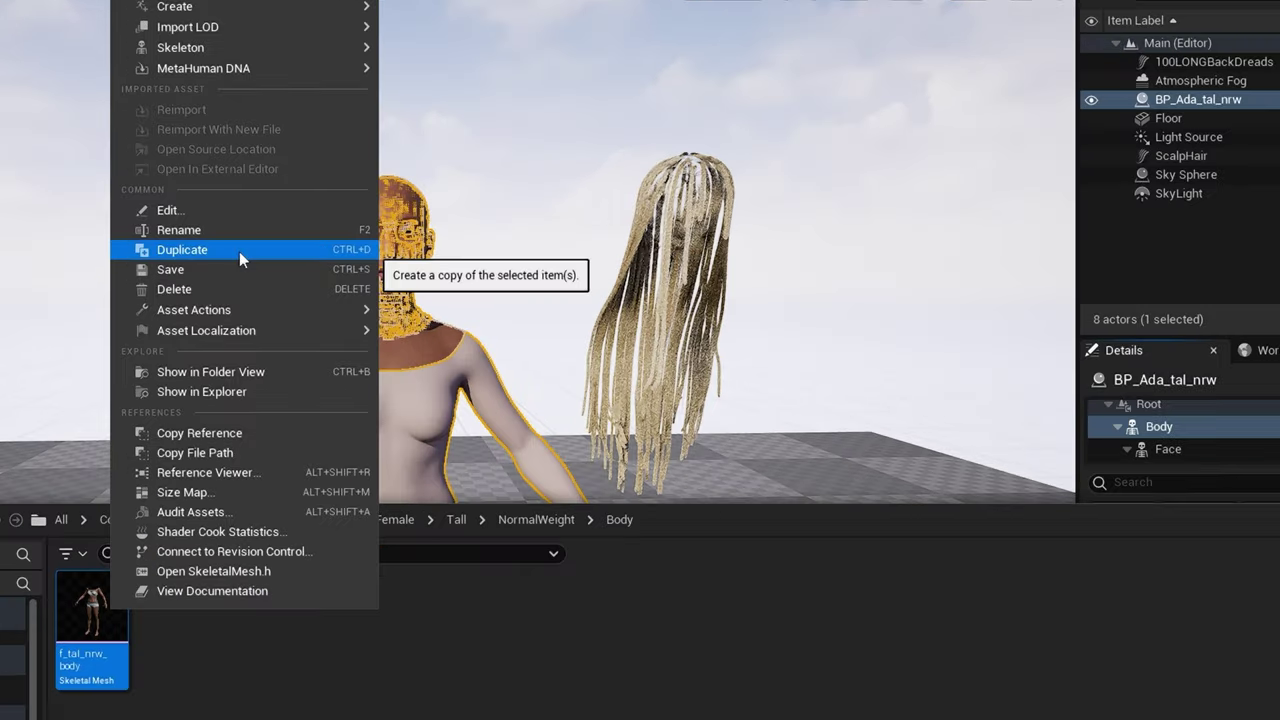
mouse_move(379, 325)
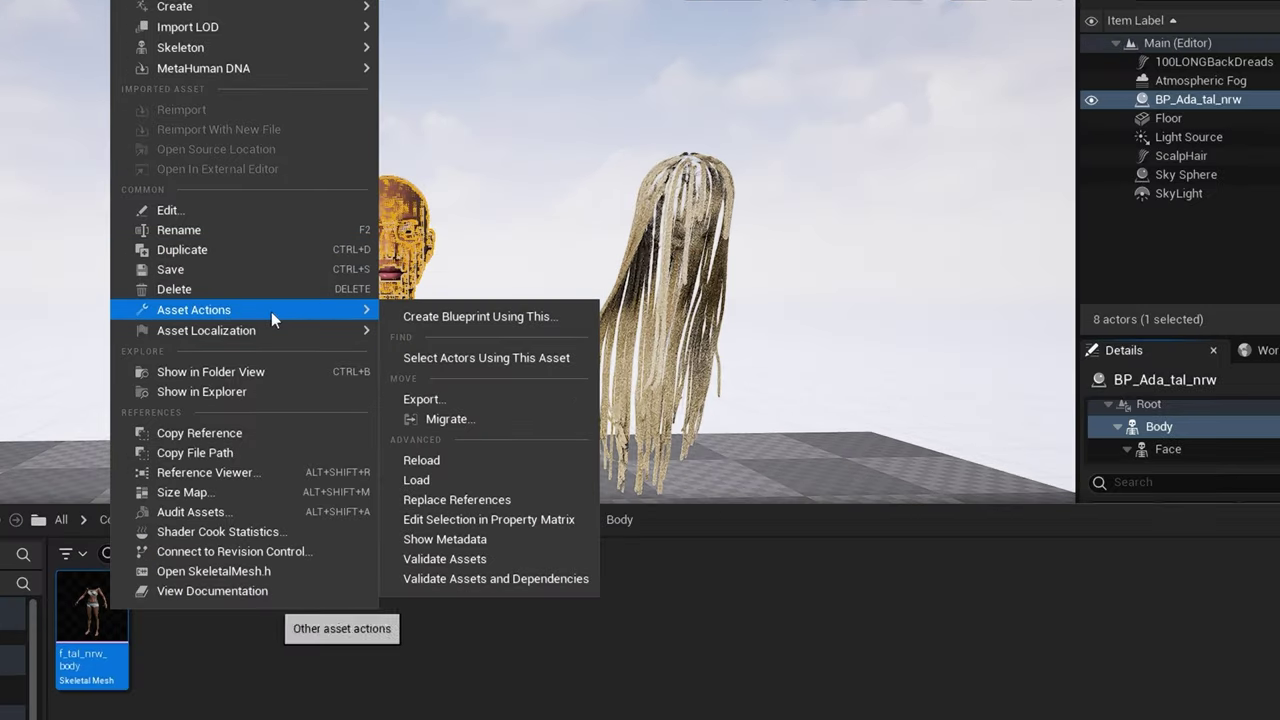
left_click(457, 407)
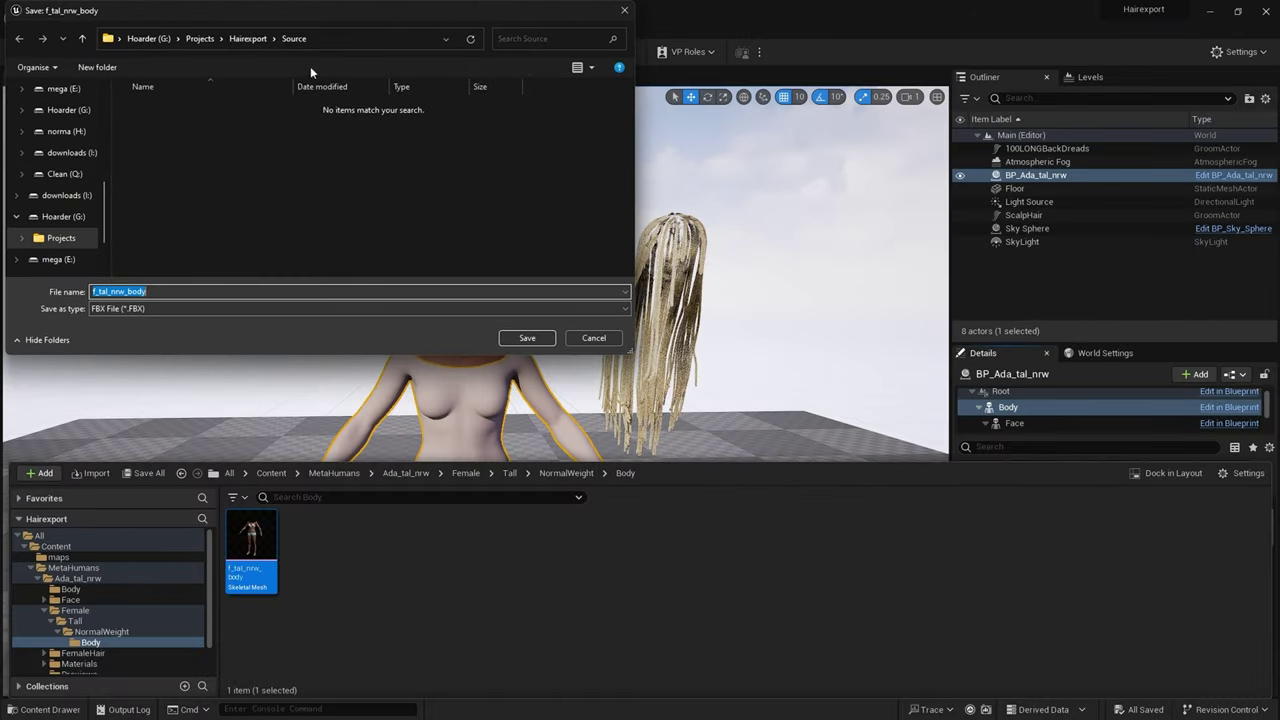
left_click(527, 338)
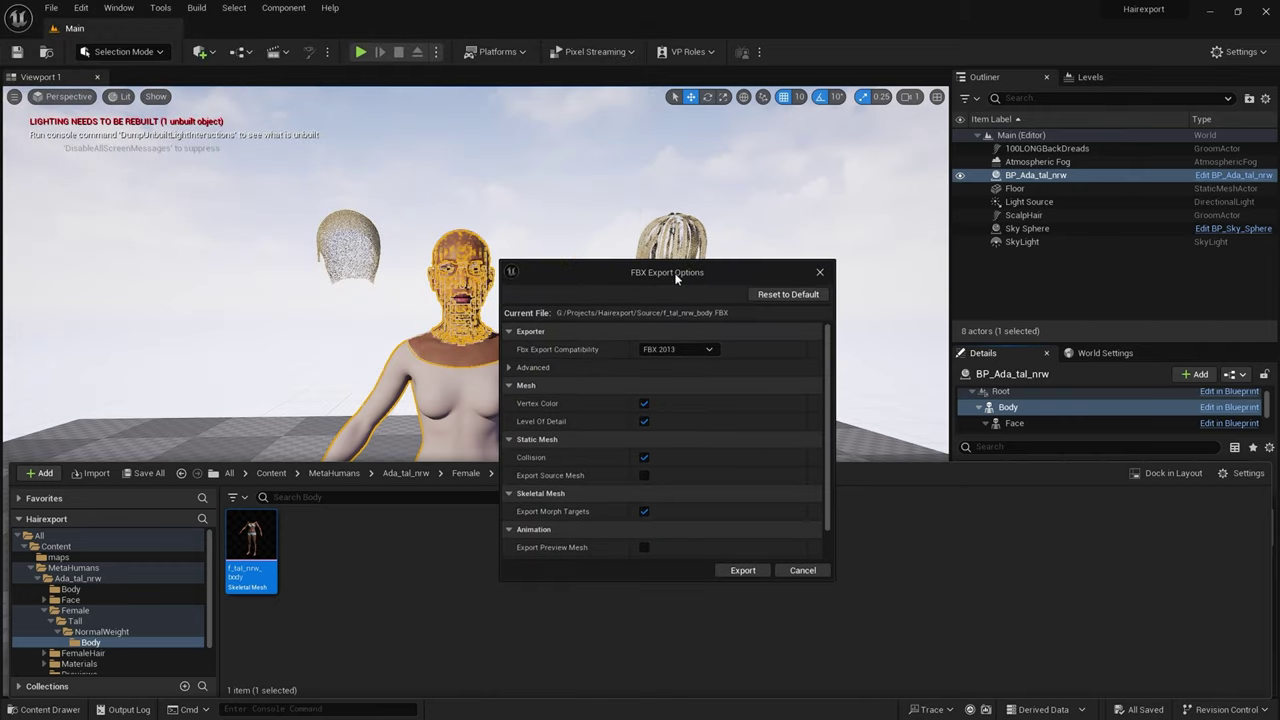
Turn off Collision, Level Of Detail and Export Morph Targets in the FBX options and export the body mesh
left_click_drag(832, 570, 855, 684)
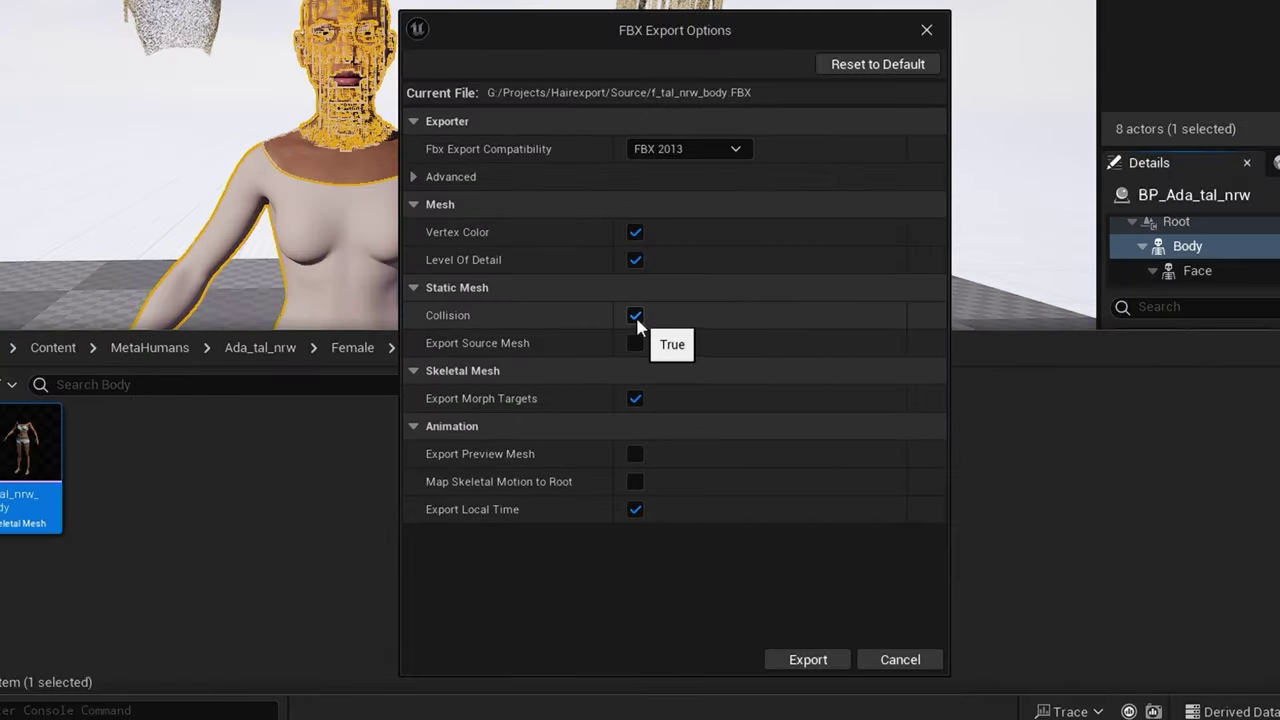
left_click(636, 318)
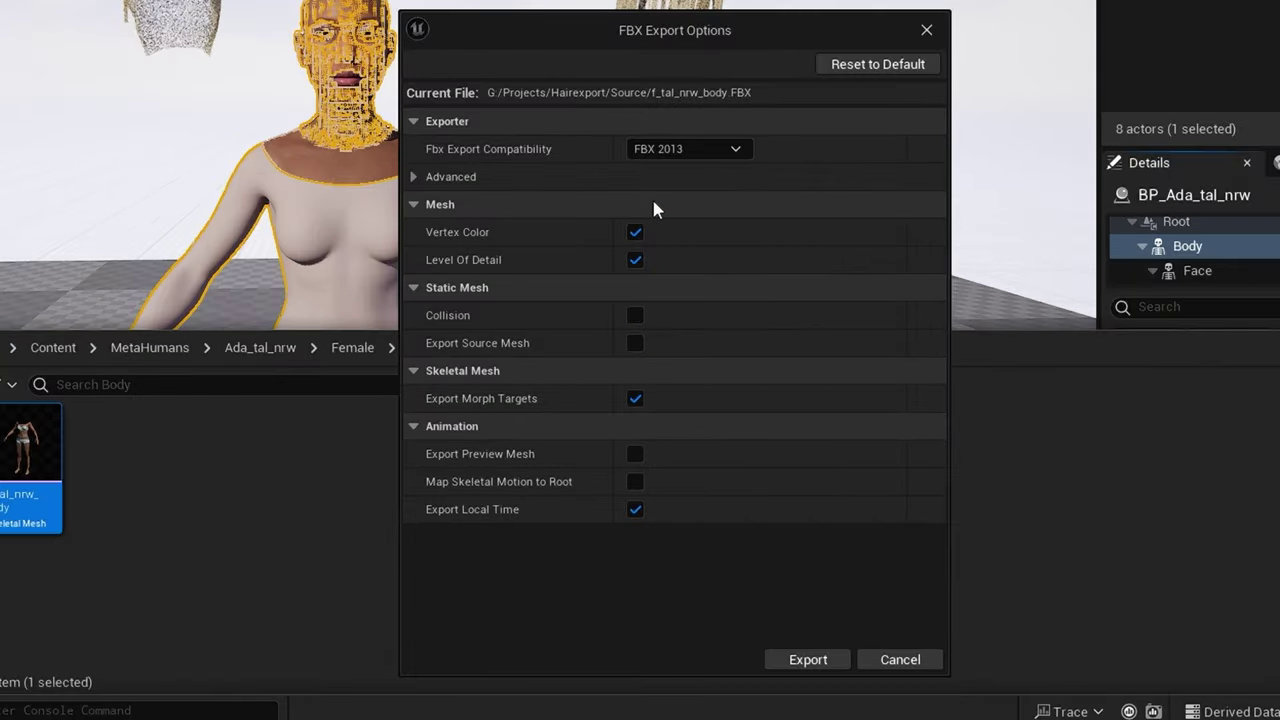
left_click(635, 260)
left_click(636, 401)
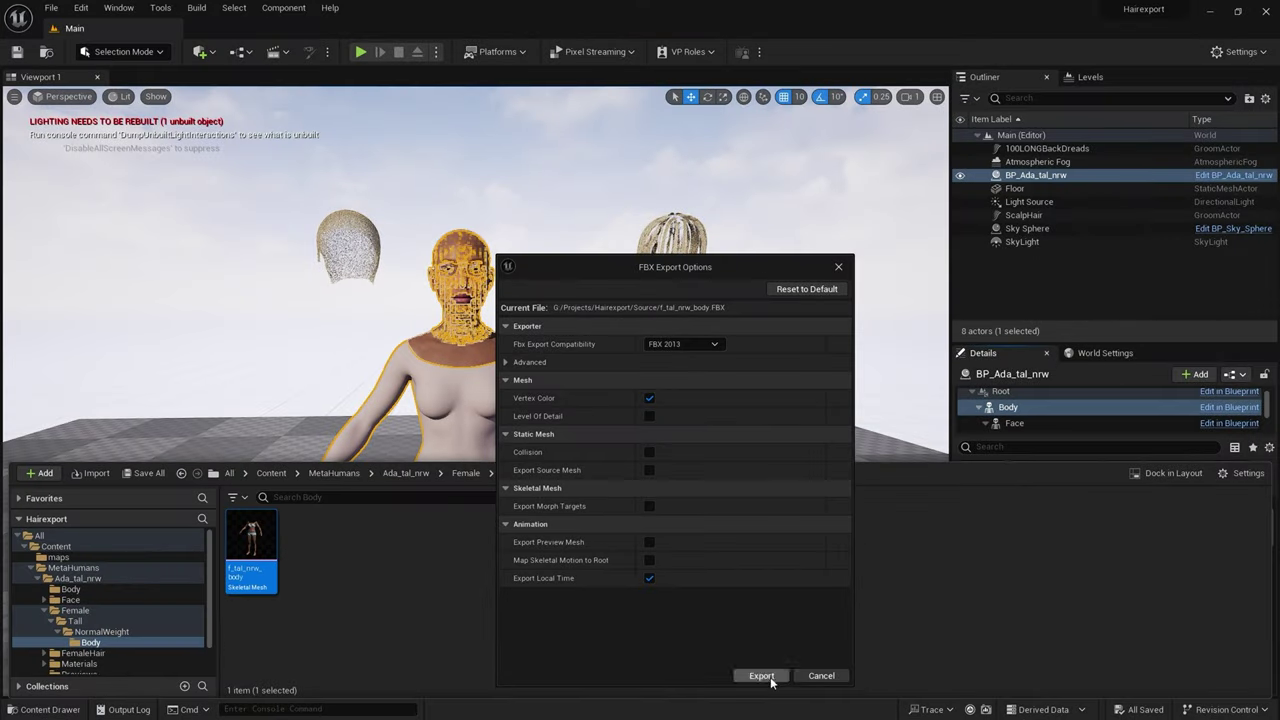
left_click(810, 662)
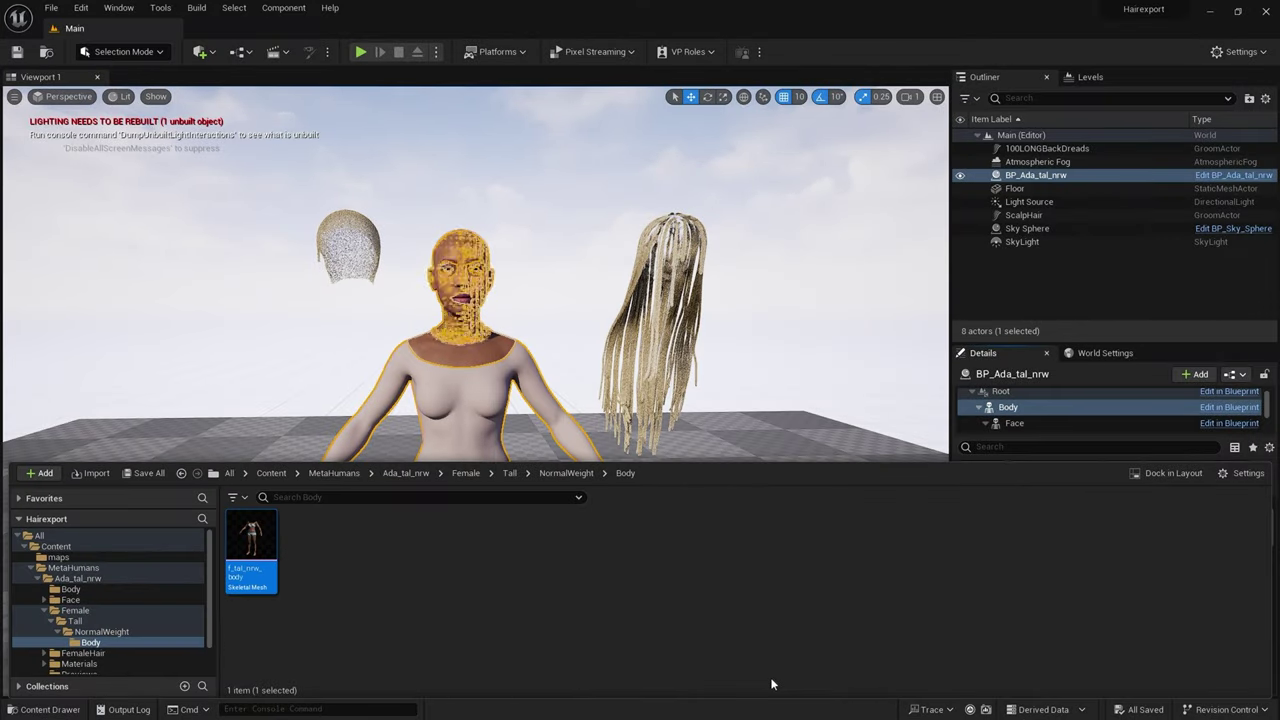
Locate the skeletal mesh used by the Face component of BP_Ada_tal_nrw in the project content
left_click(1056, 177)
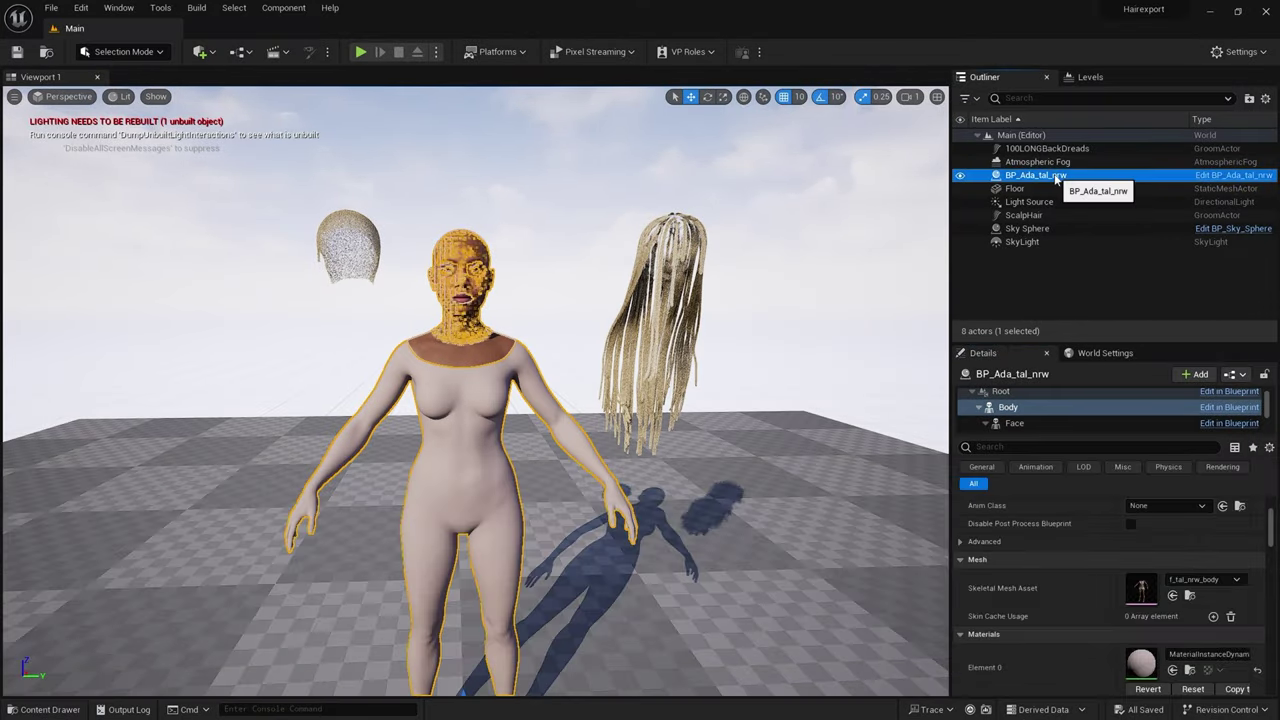
left_click(1014, 424)
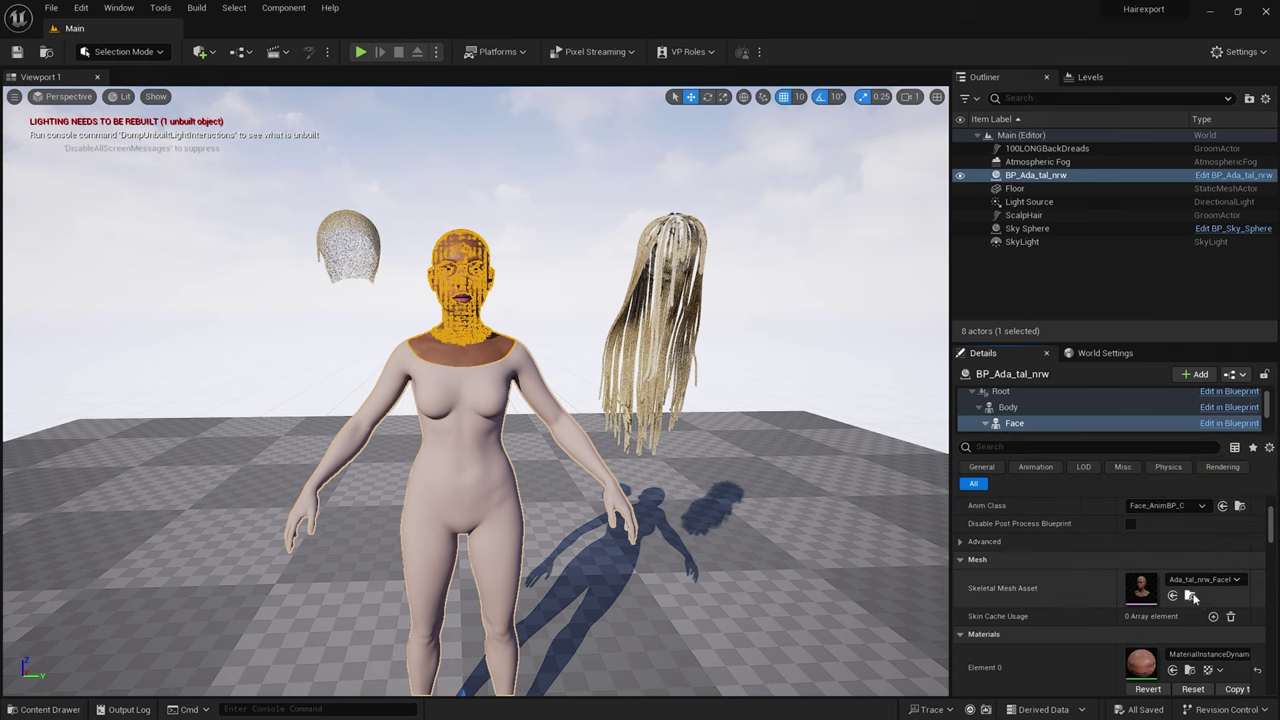
left_click(1190, 596)
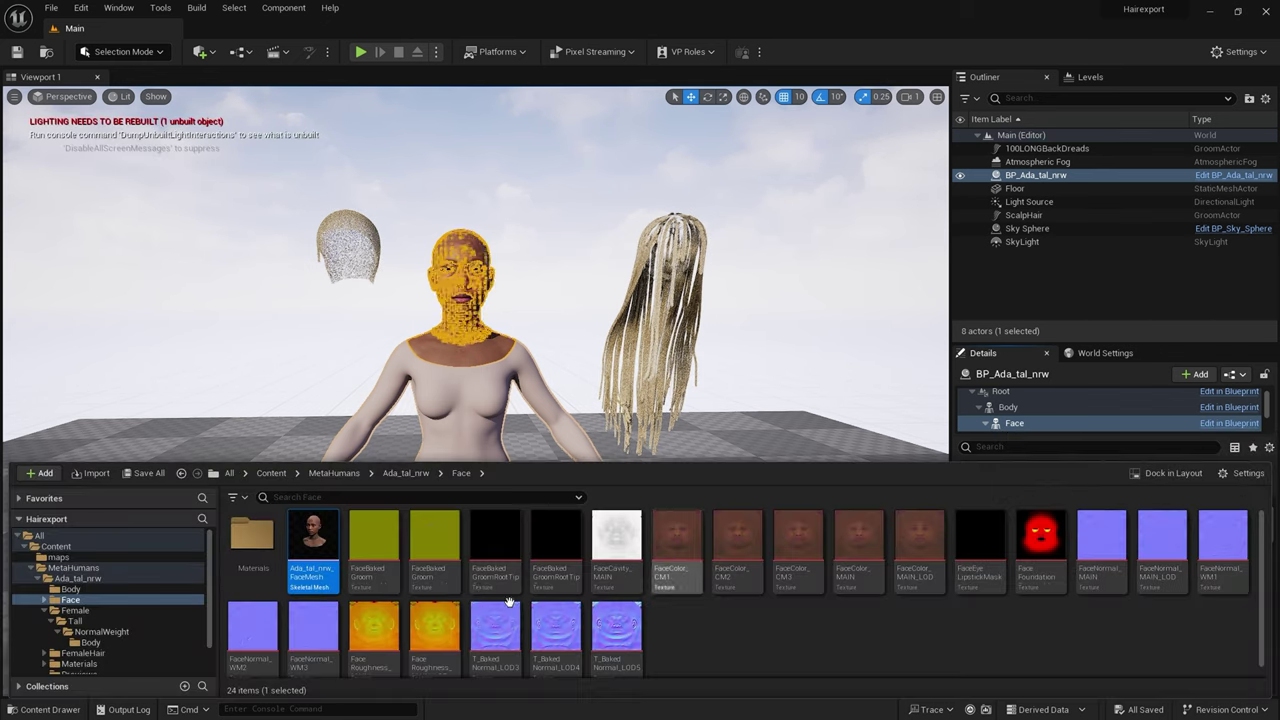
Export the Ada_tal_nrw_FaceMesh skeletal mesh as an FBX file into the project's Source folder, using the current FBX options
right_click(305, 545)
mouse_move(393, 335)
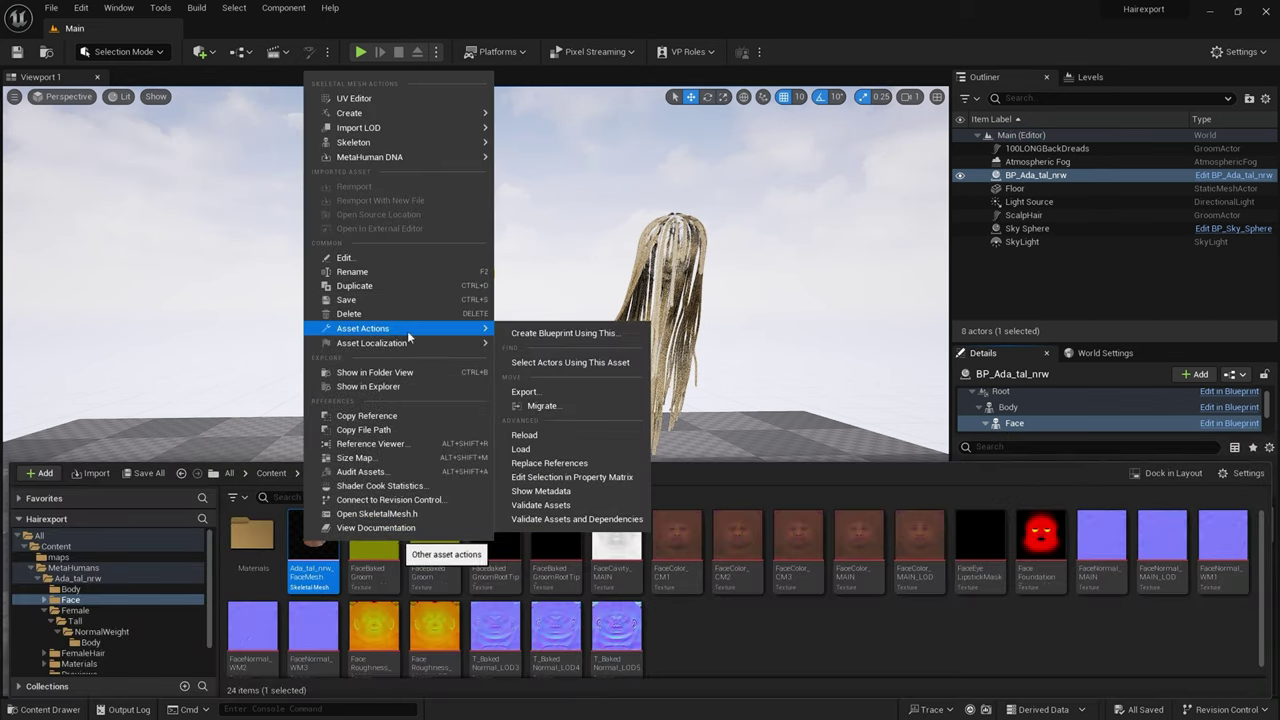
left_click(560, 396)
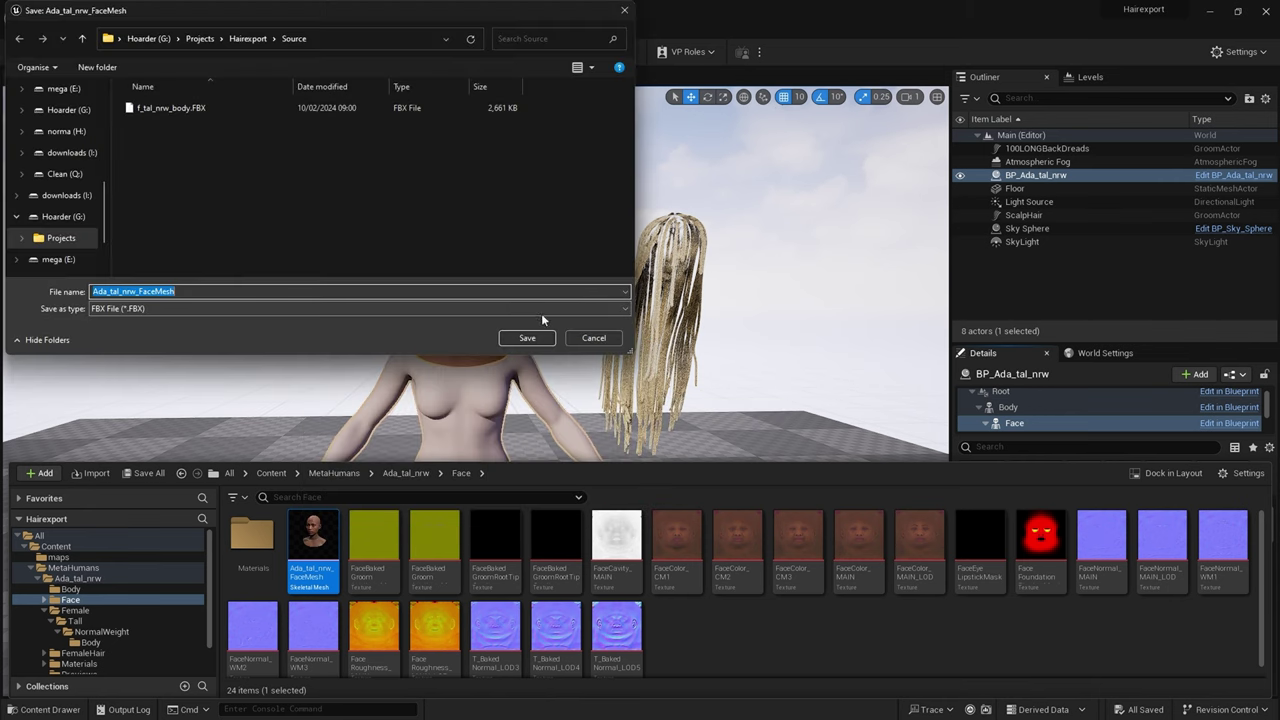
left_click(532, 337)
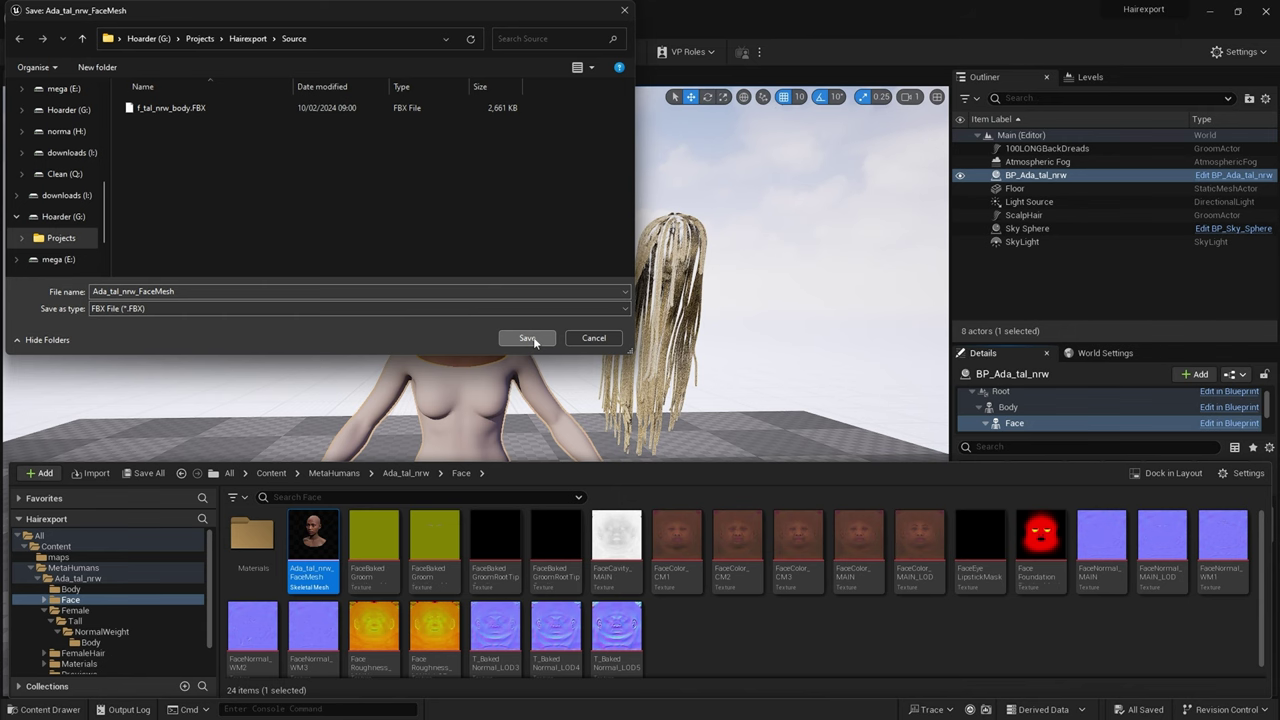
left_click(527, 338)
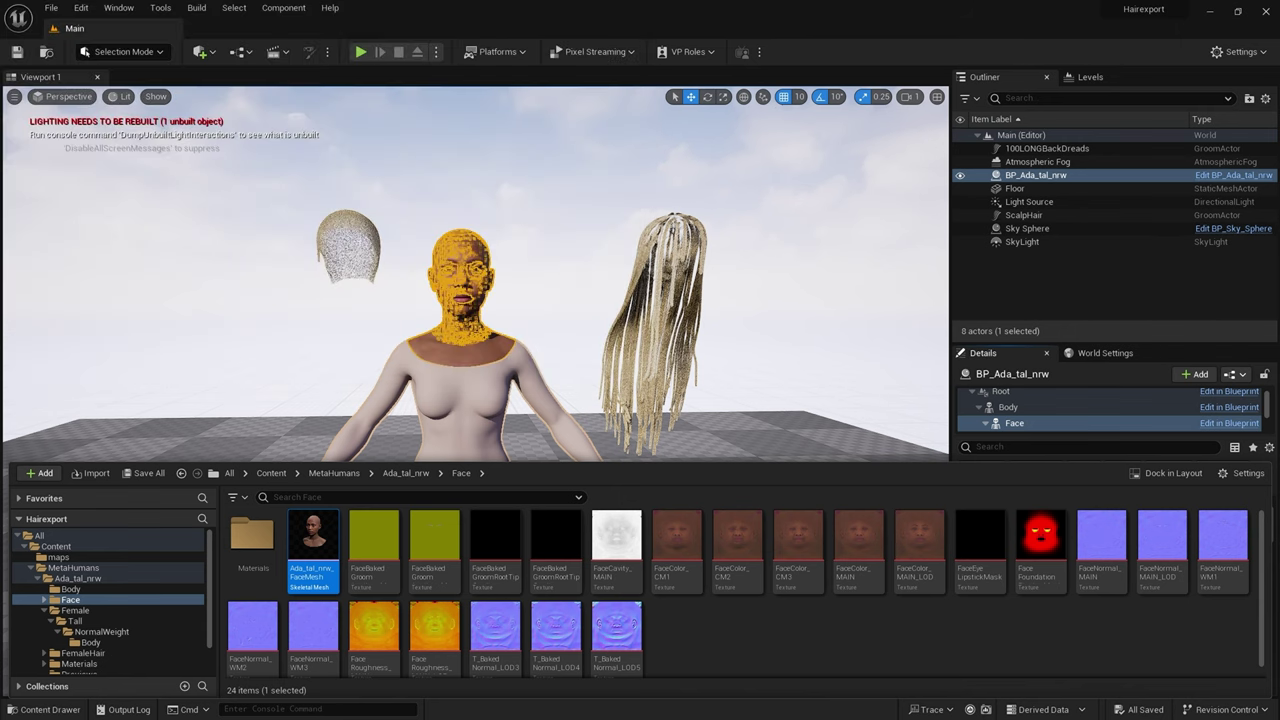
left_click_drag(509, 190, 396, 171)
scroll(384, 347, "down", 3)
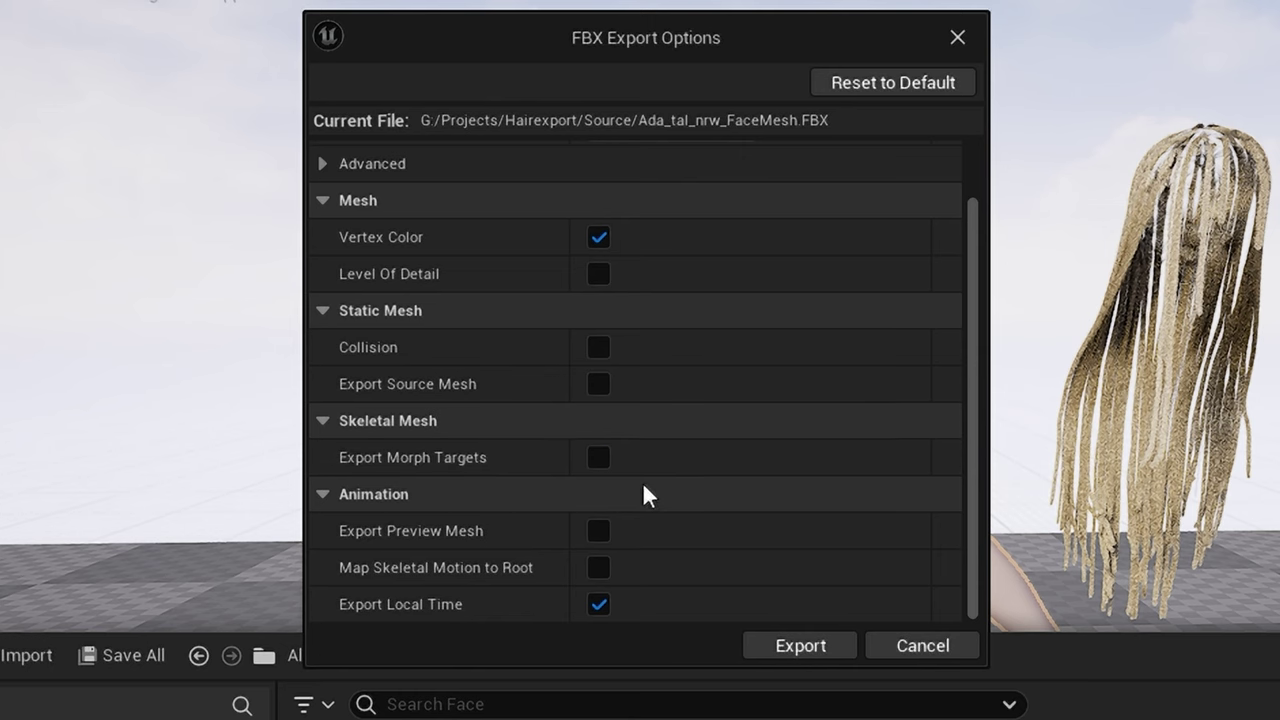
left_click(824, 647)
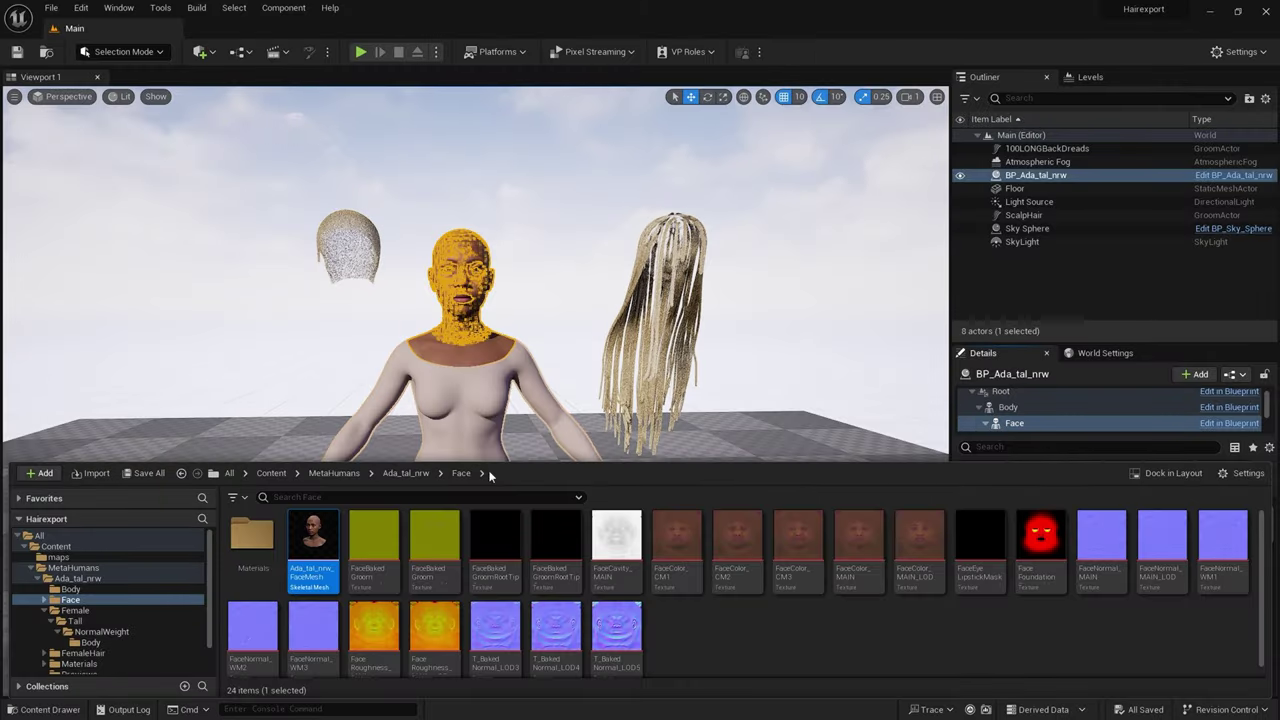
Switch to Blender and delete the default camera, cube and light from the new scene
left_click(745, 360)
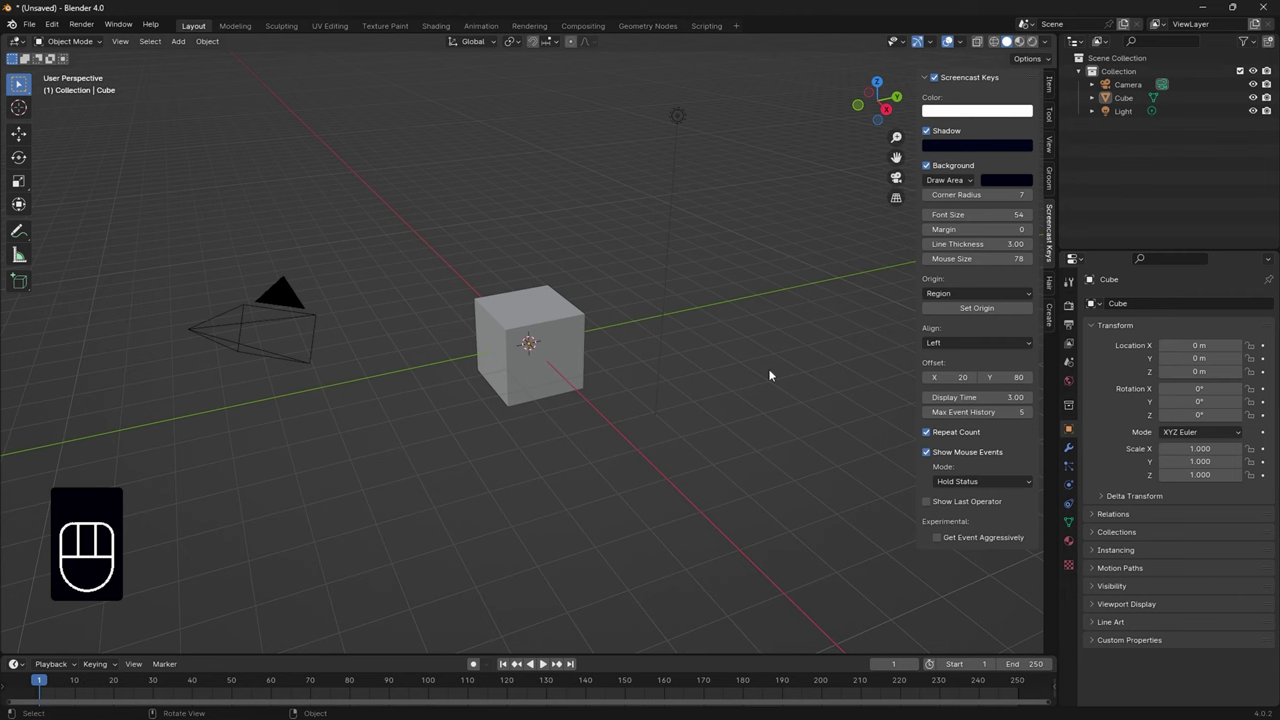
key("a")
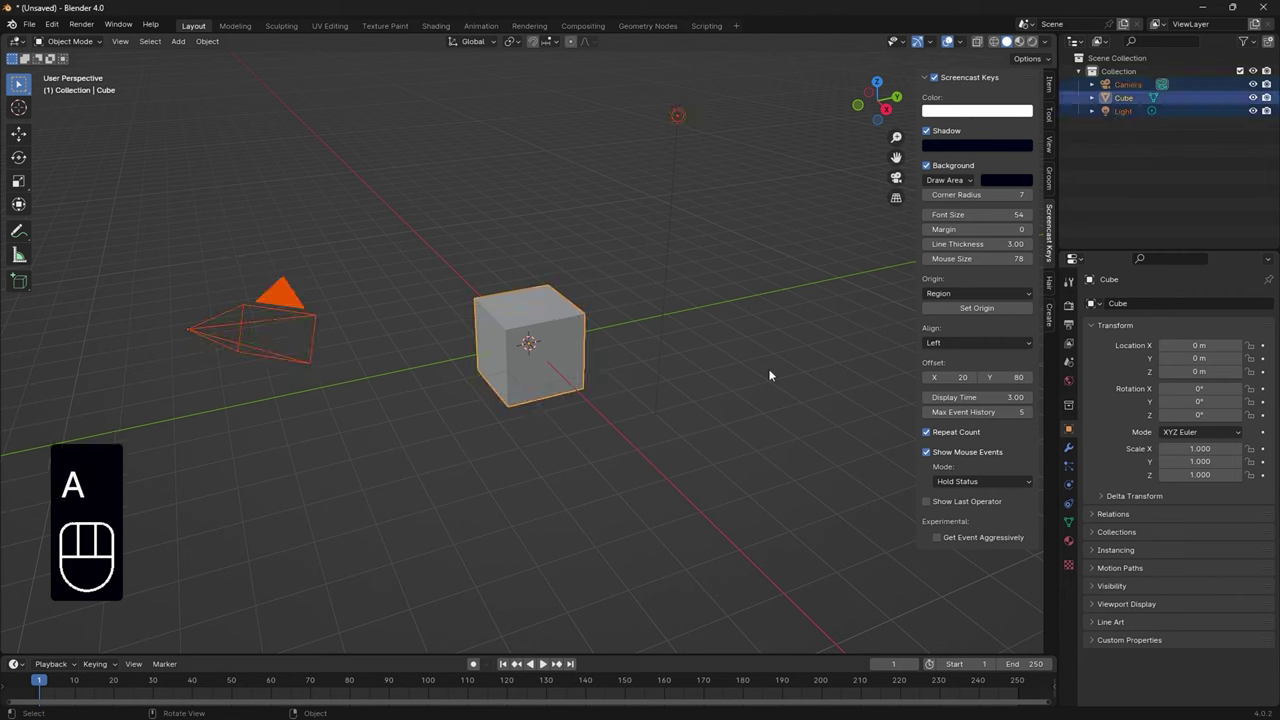
key("x")
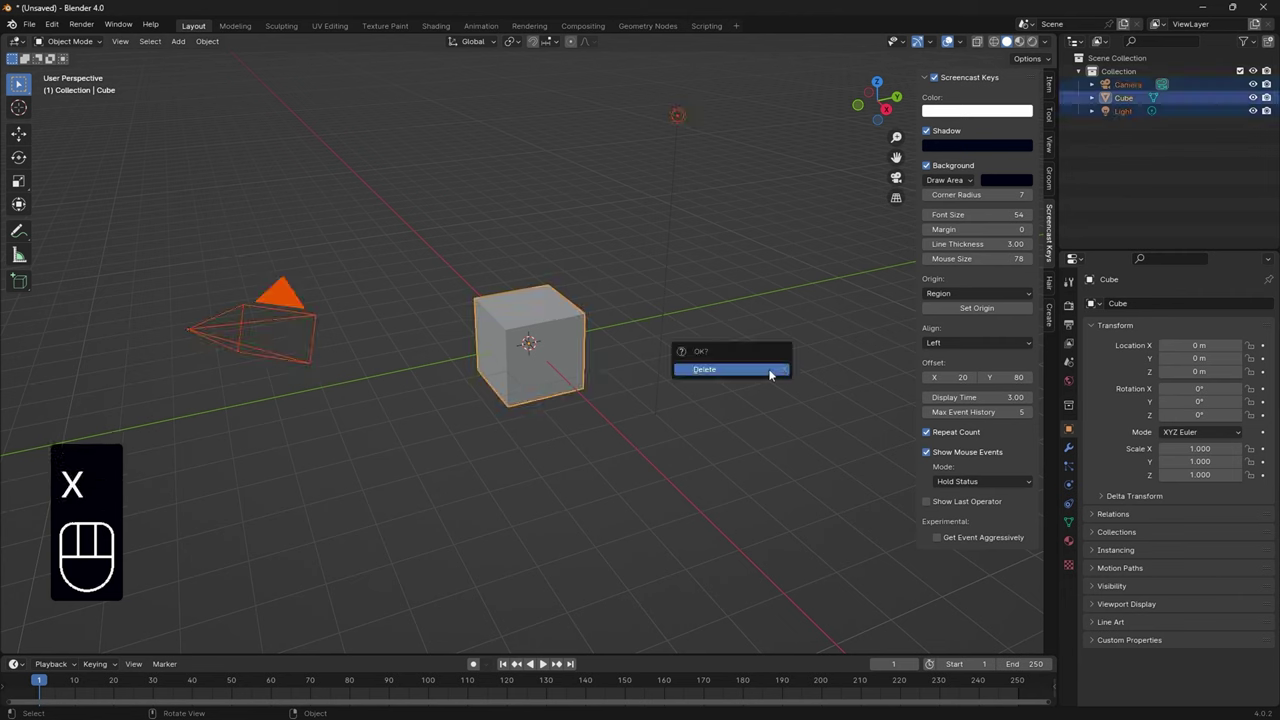
left_click(770, 375)
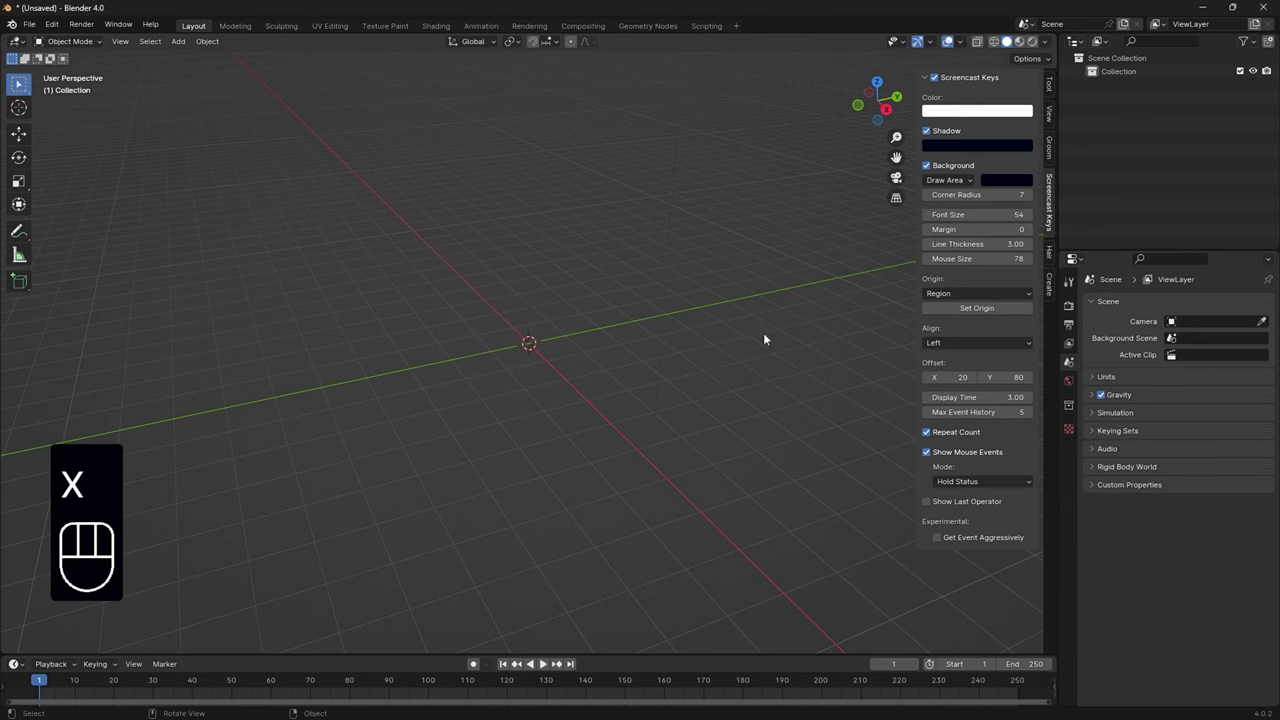
Import Ada_tal_nrw_FaceMesh.FBX and f_tal_nrw_body.FBX together from the Hairexport Source folder
left_click(29, 25)
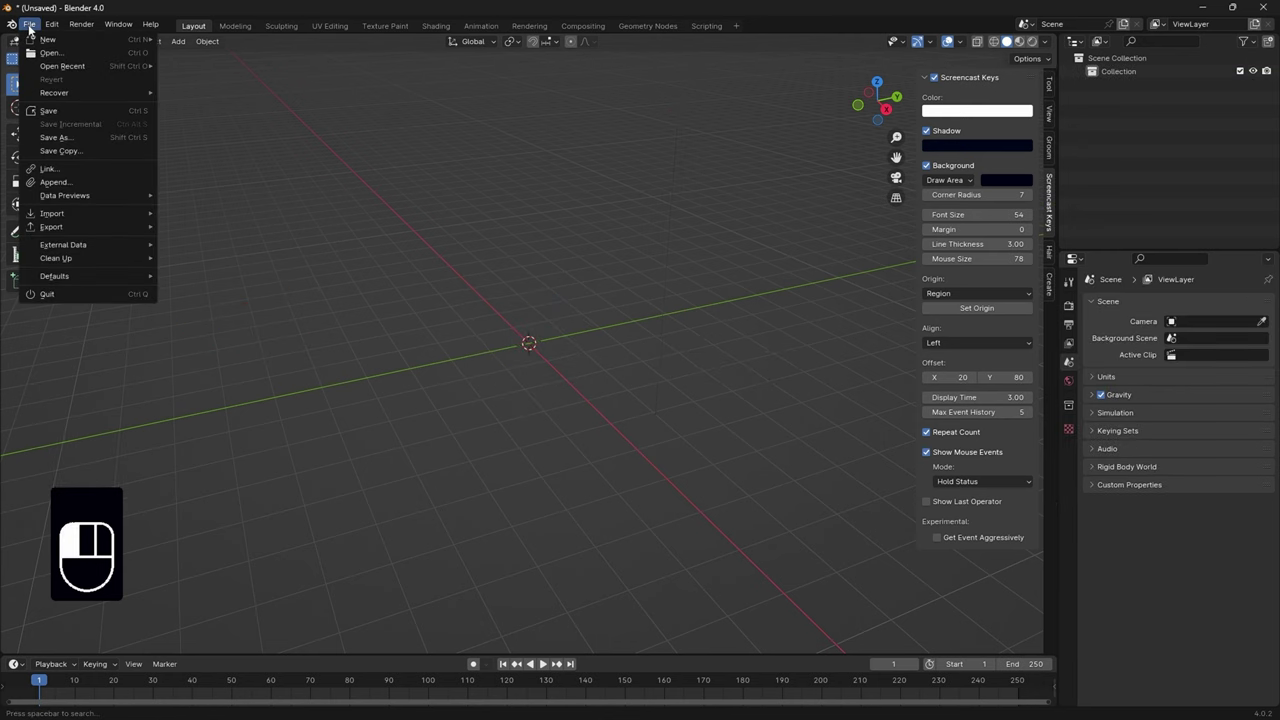
mouse_move(110, 213)
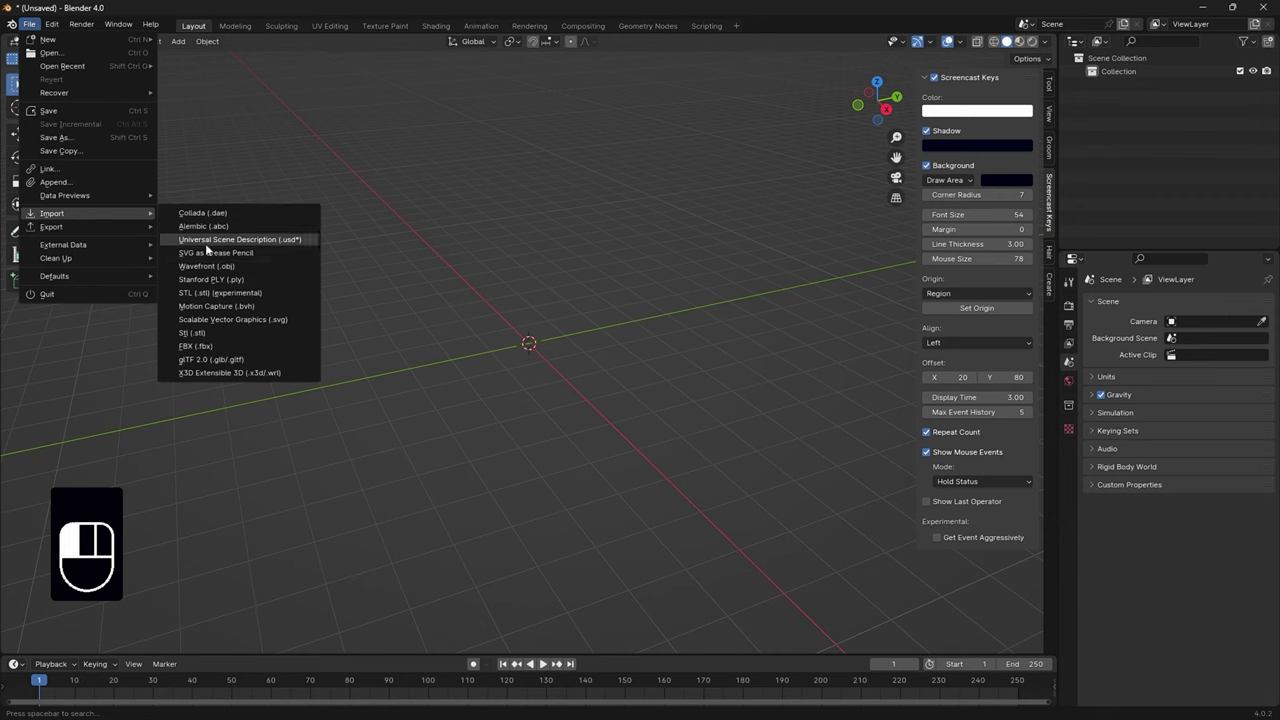
left_click(236, 345)
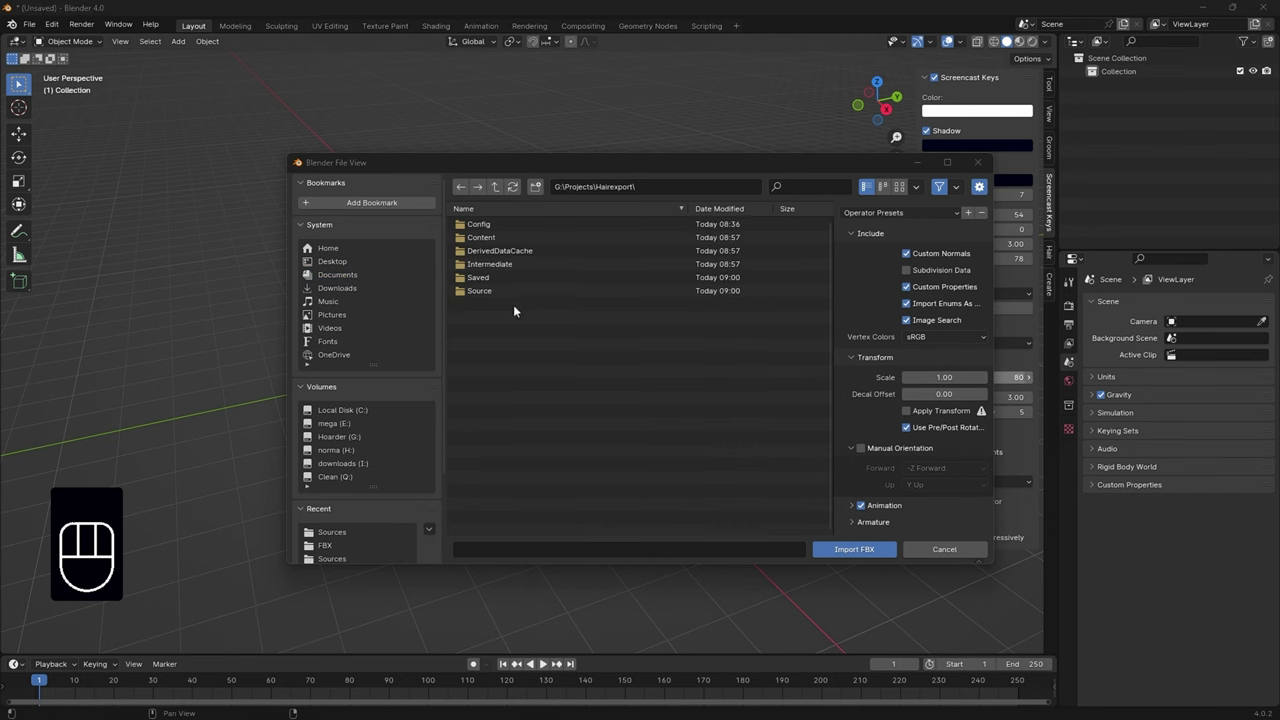
left_click(503, 291)
double_click(503, 291)
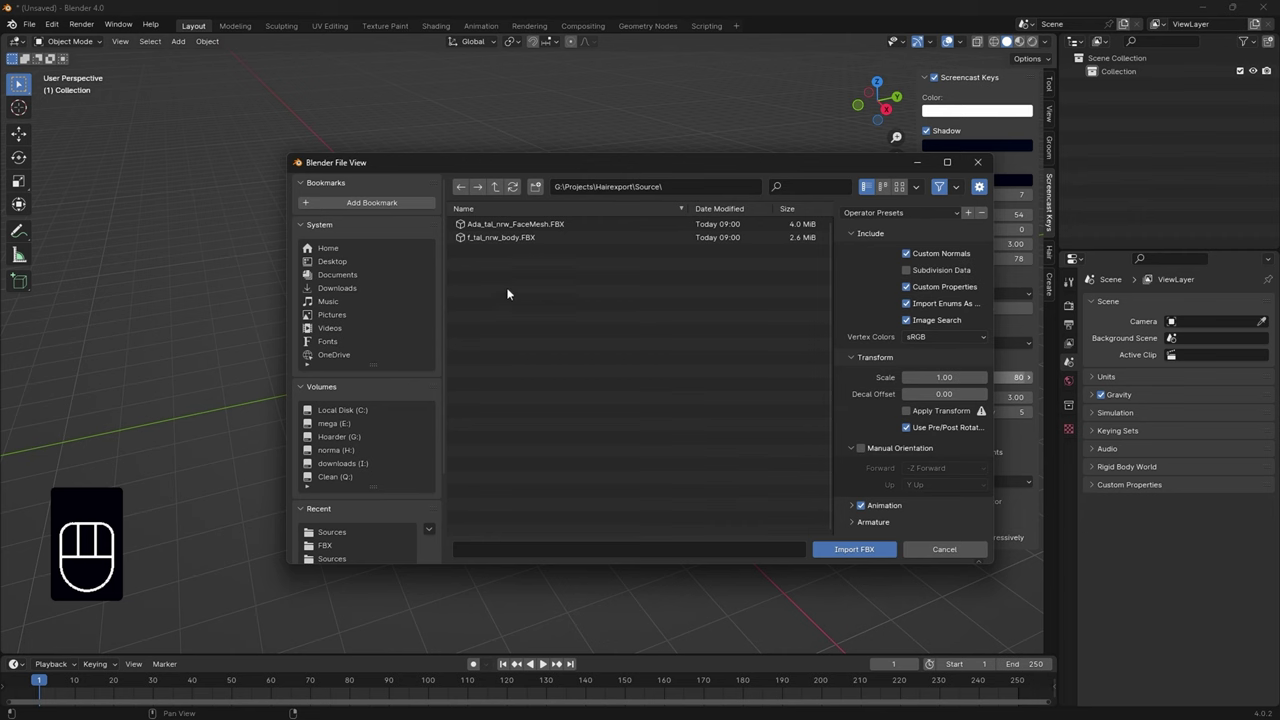
left_click(528, 244)
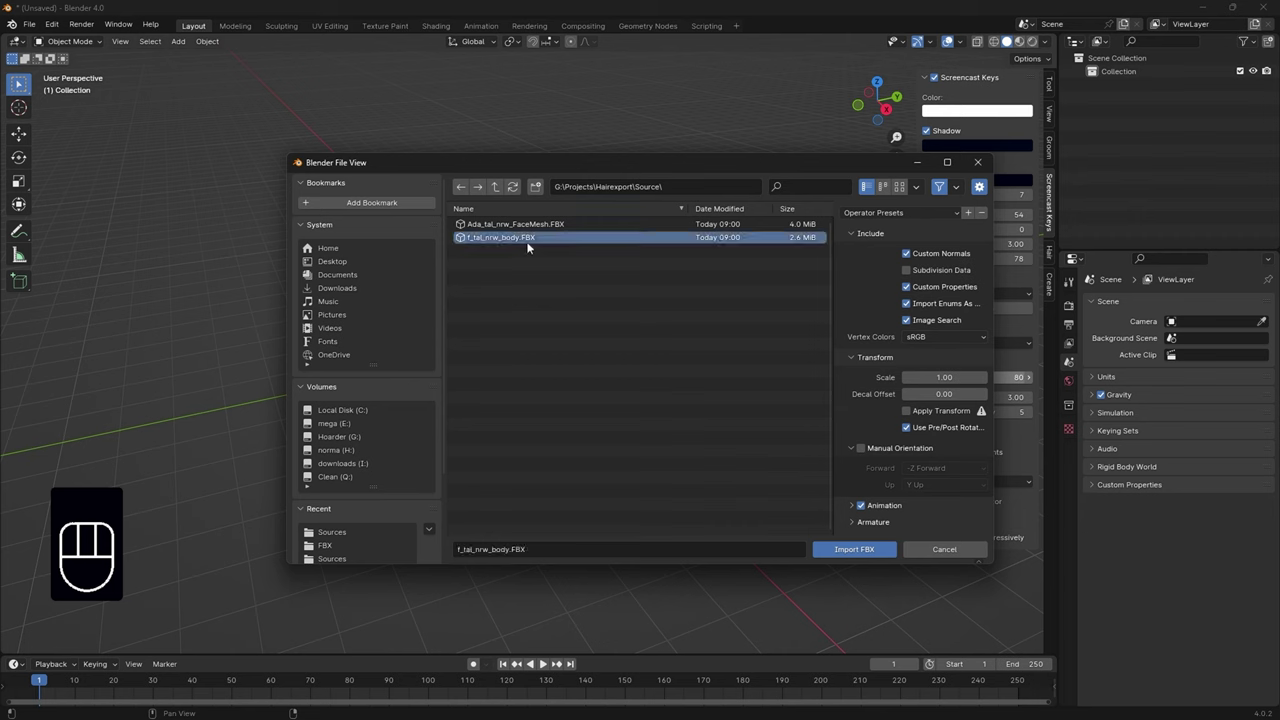
left_click(526, 223, "shift")
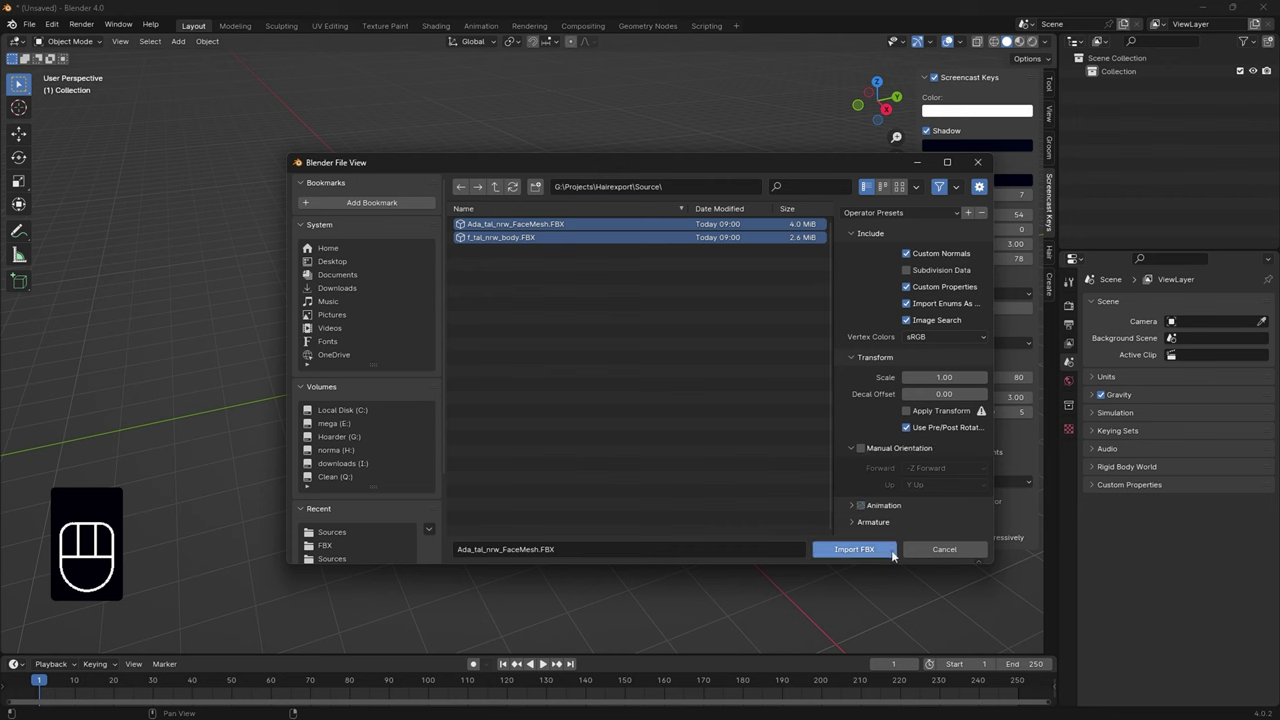
left_click(856, 549)
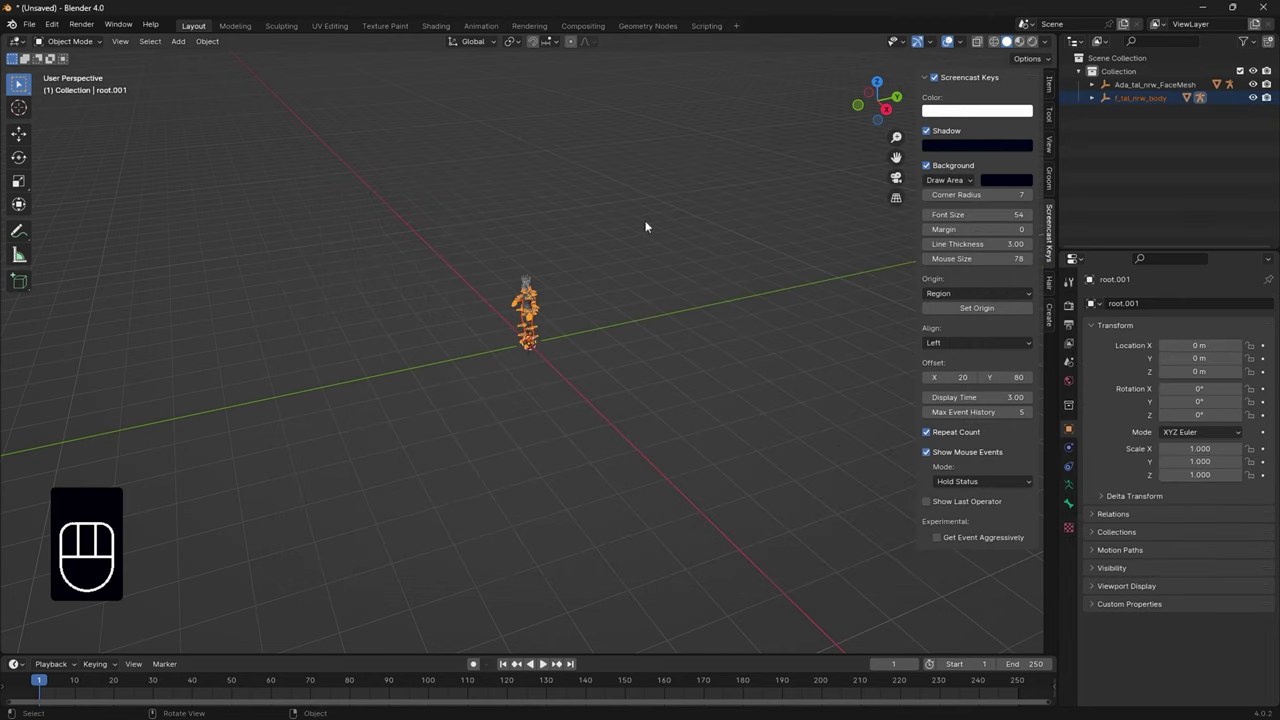
Unparent the f_tal_nrw_body.001 mesh from its root.001 armature with Clear and Keep Transformation
left_click(856, 104)
scroll(845, 175, "up", 8)
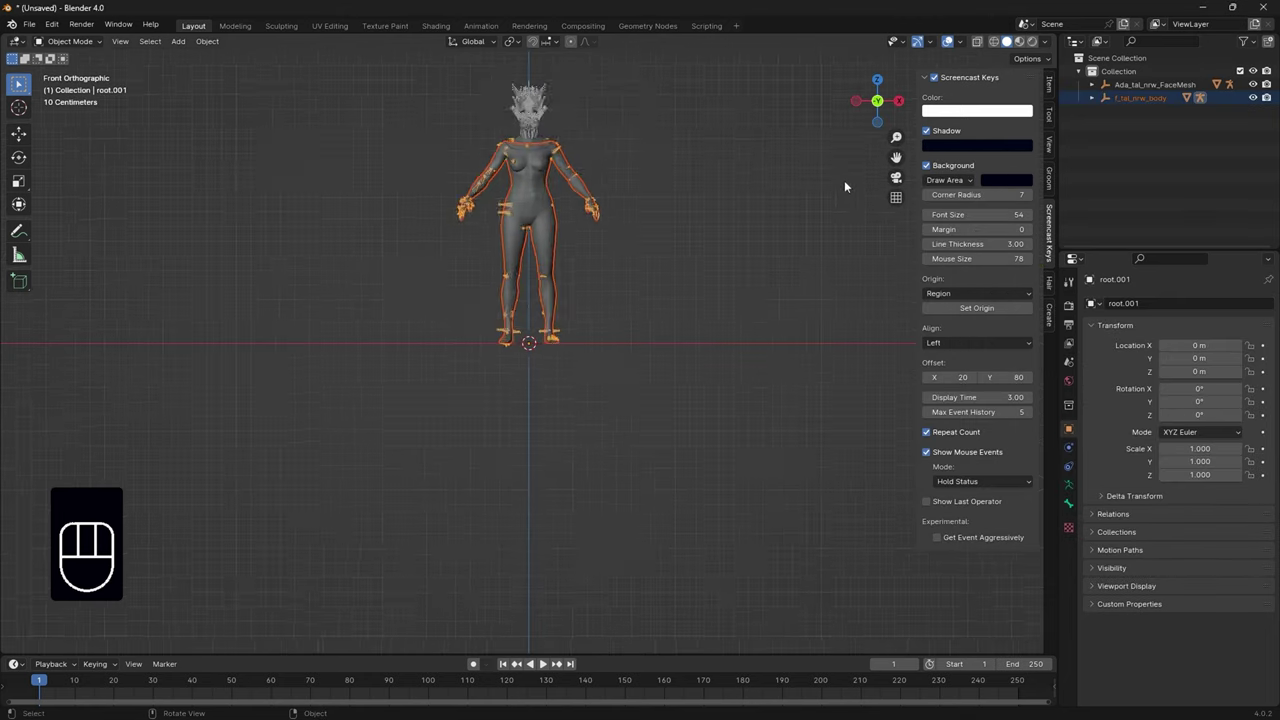
scroll(850, 180, "up", 5)
left_click_drag(896, 157, 896, 430)
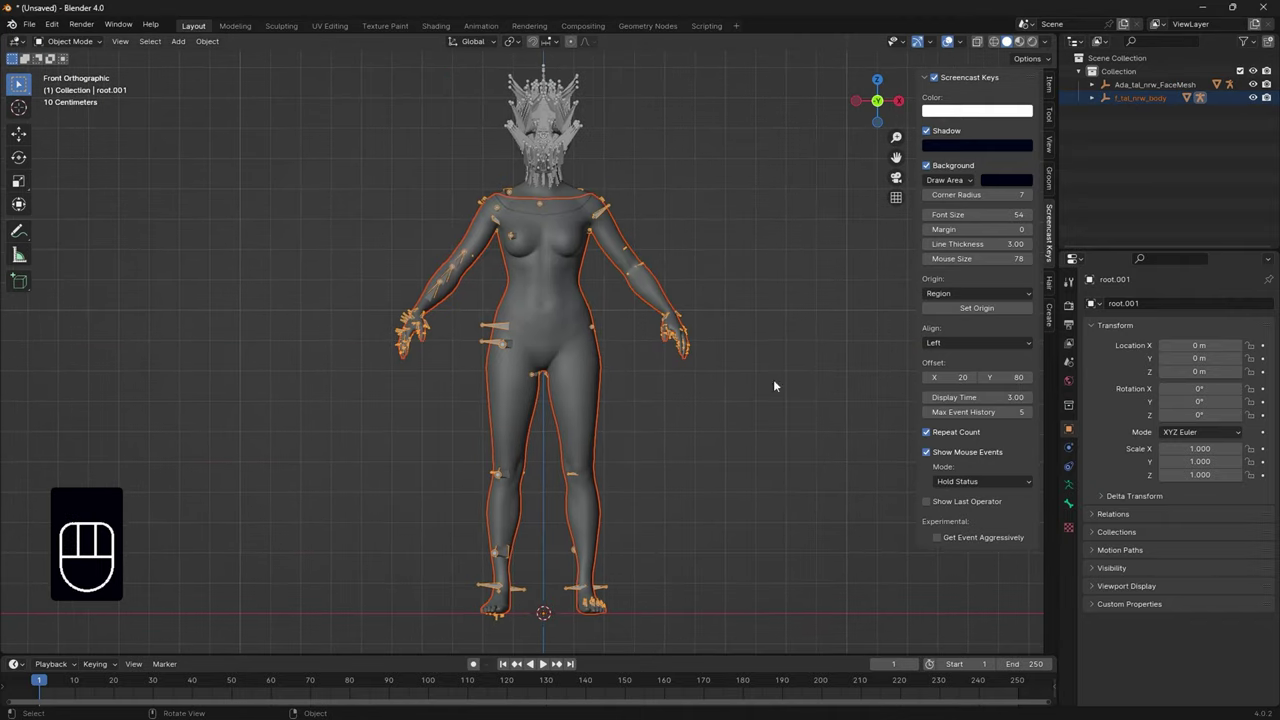
left_click(1092, 98)
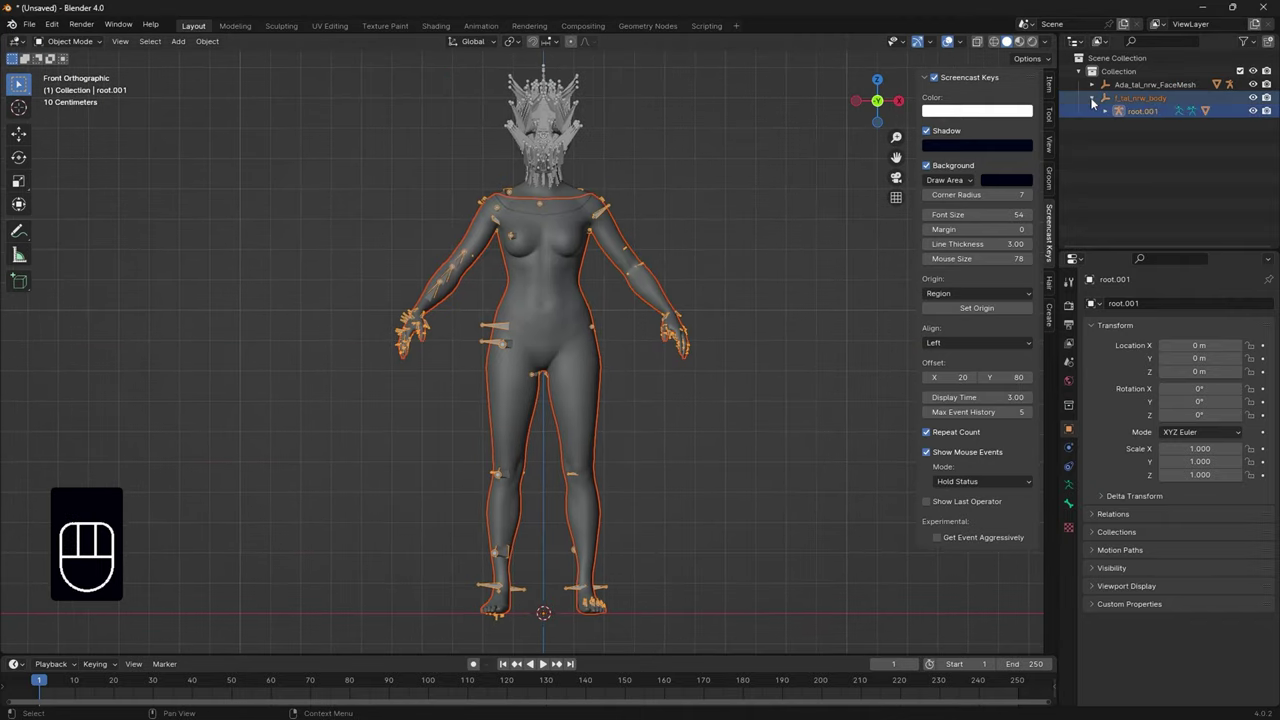
left_click(1105, 111)
left_click(1139, 196)
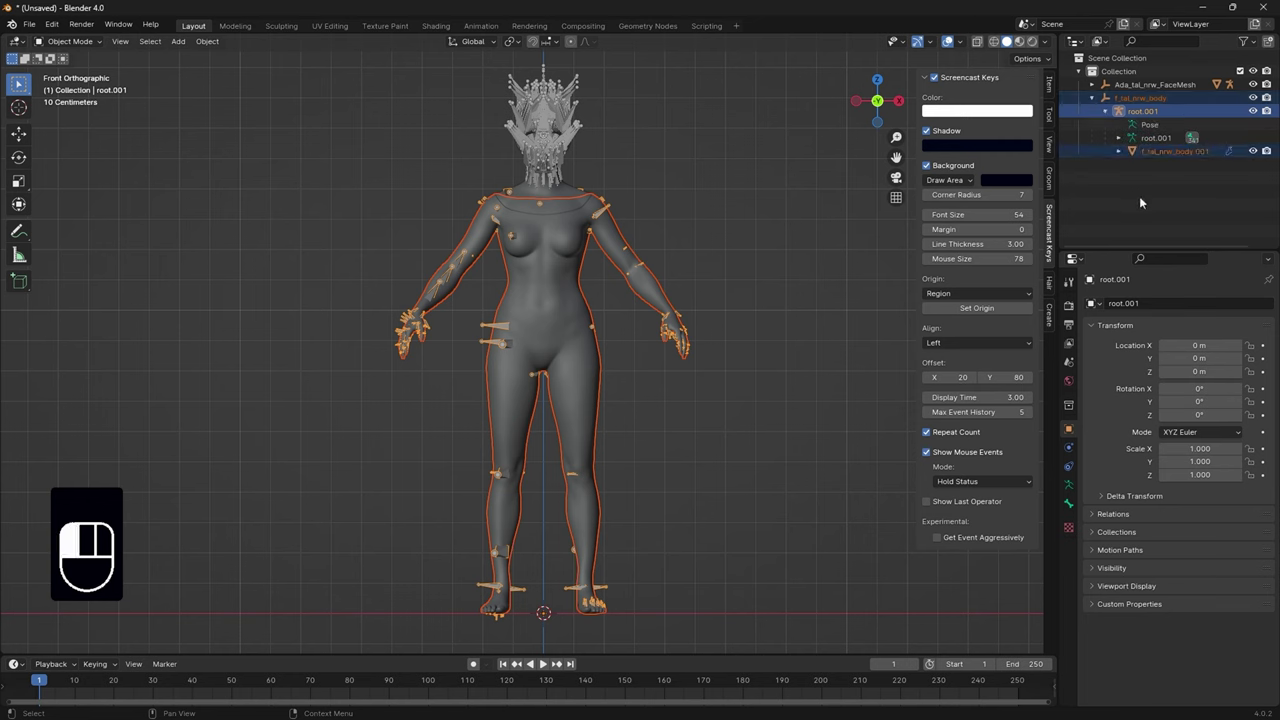
left_click(1162, 151)
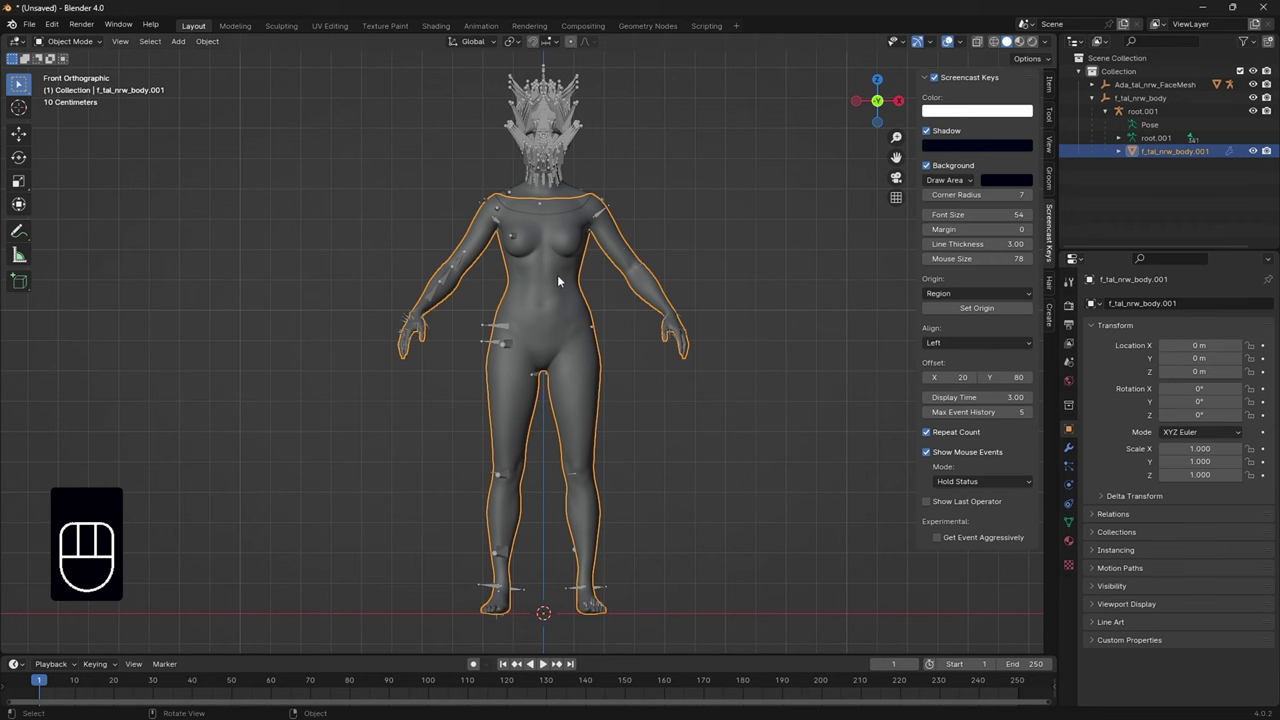
key("alt+p")
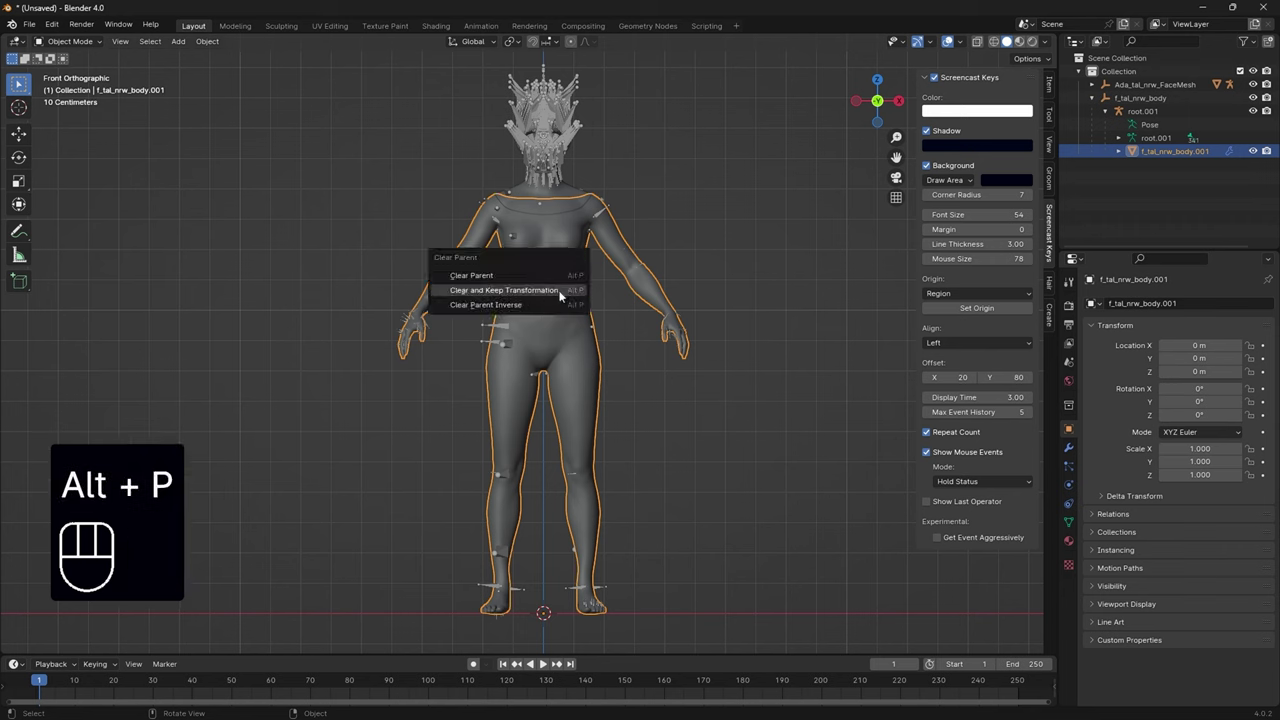
left_click(560, 290)
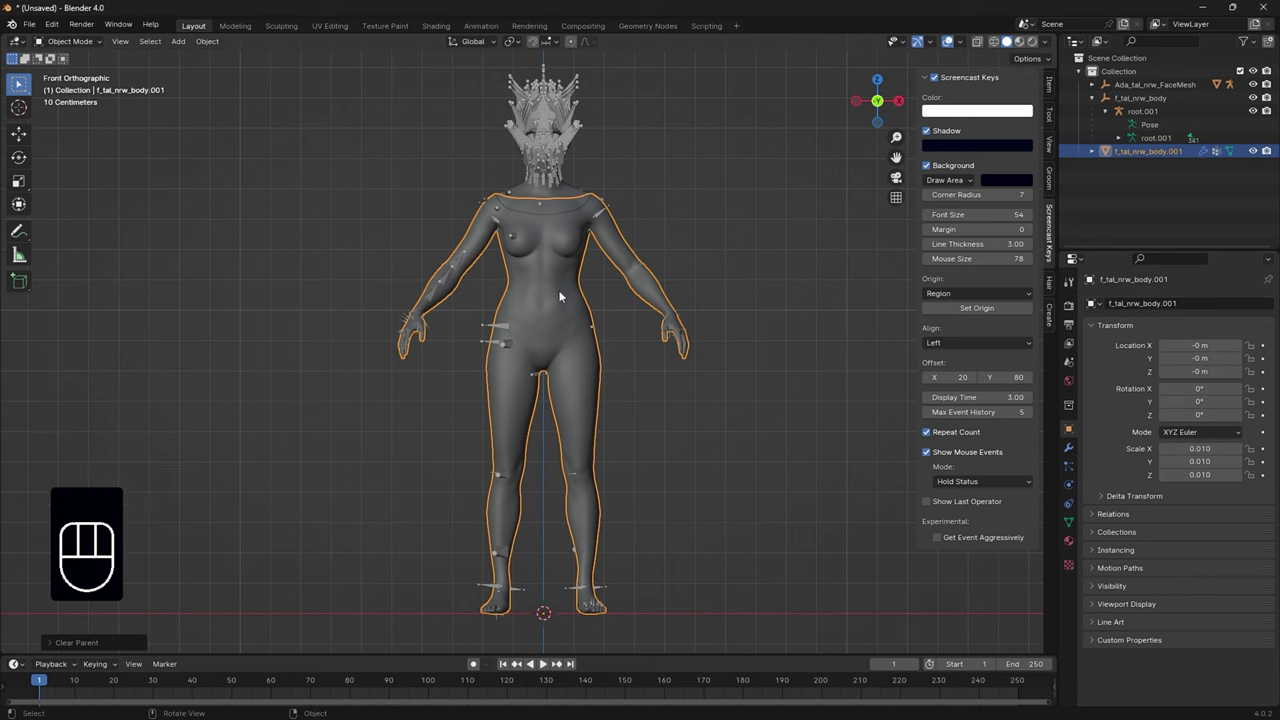
Unparent the Ada_tal_nrw_FaceMesh.001 mesh from its root armature with Clear and Keep Transformation
left_click(1092, 85)
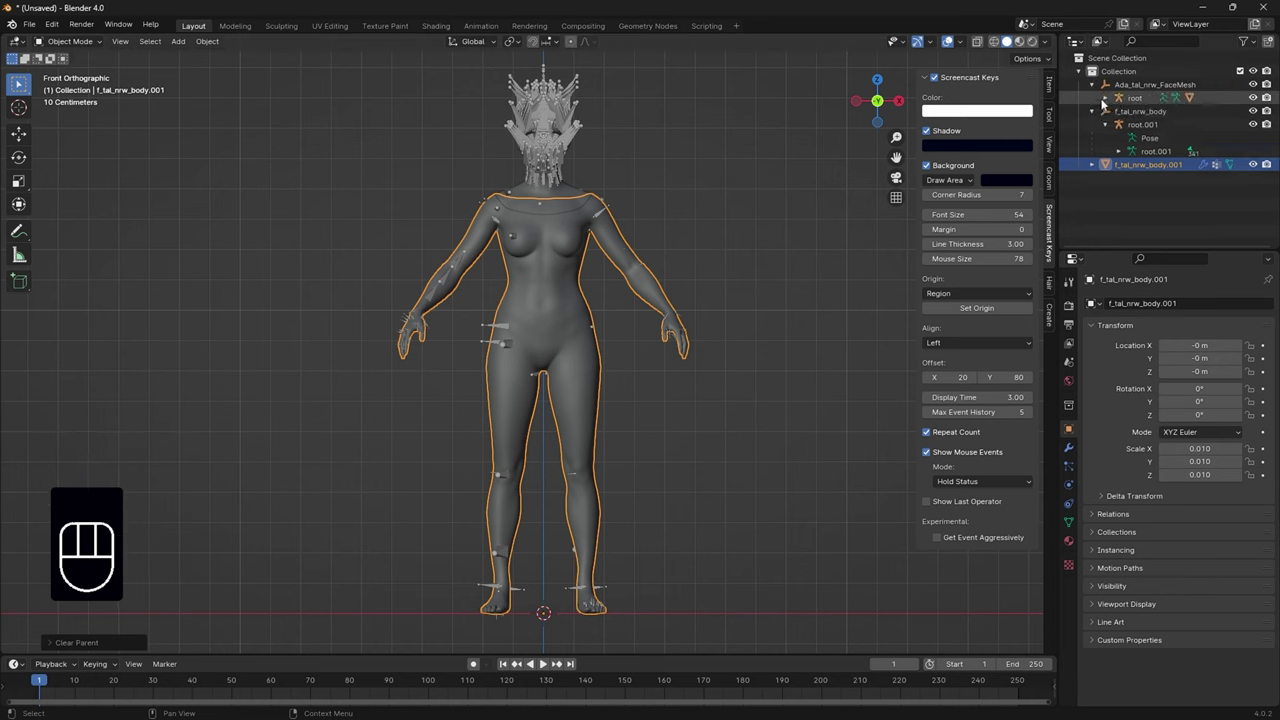
left_click(1105, 98)
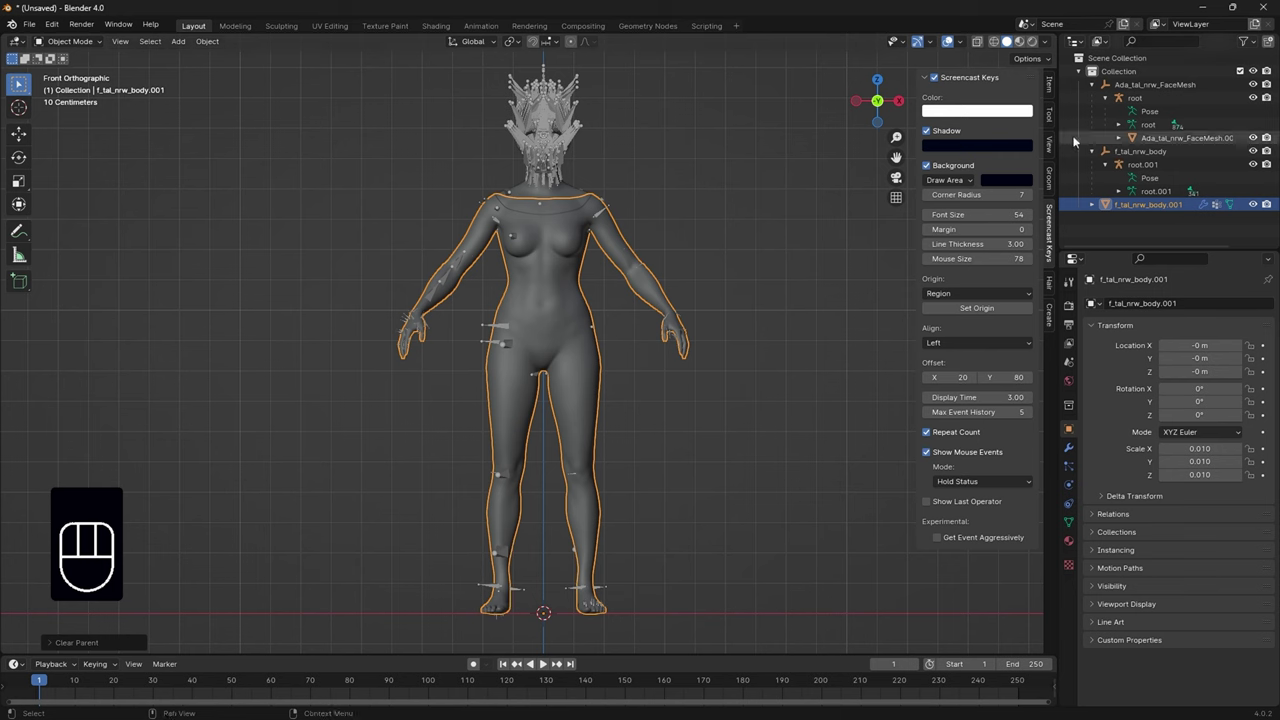
left_click(1137, 140)
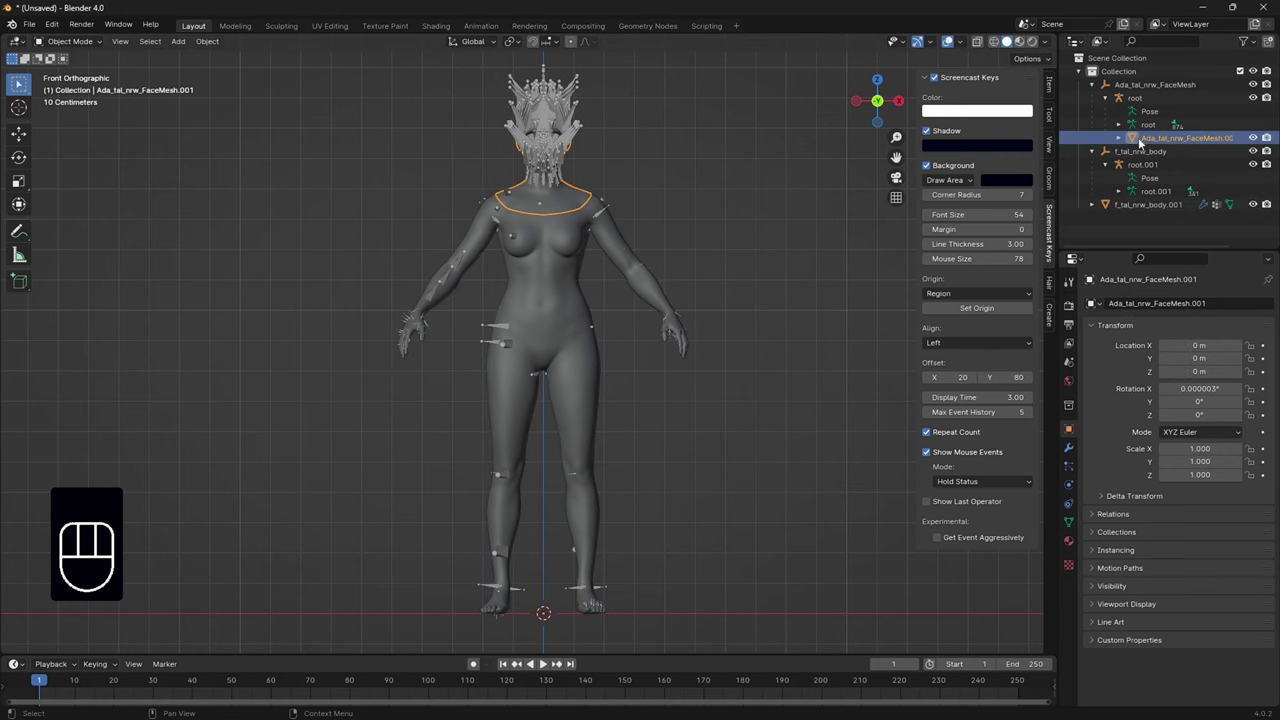
key("alt+p")
left_click(548, 186)
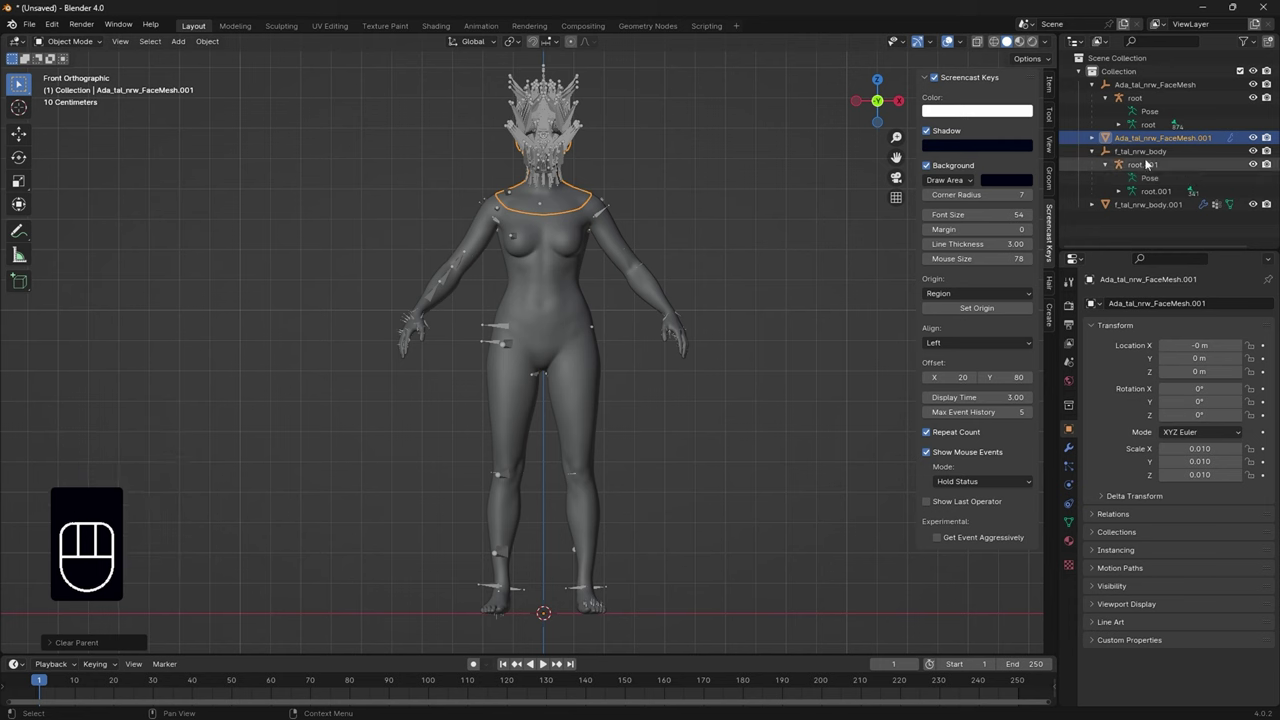
Delete the f_tal_nrw_body empty and its root.001 armature, keeping the body mesh
left_click(1094, 153)
left_click(1118, 158)
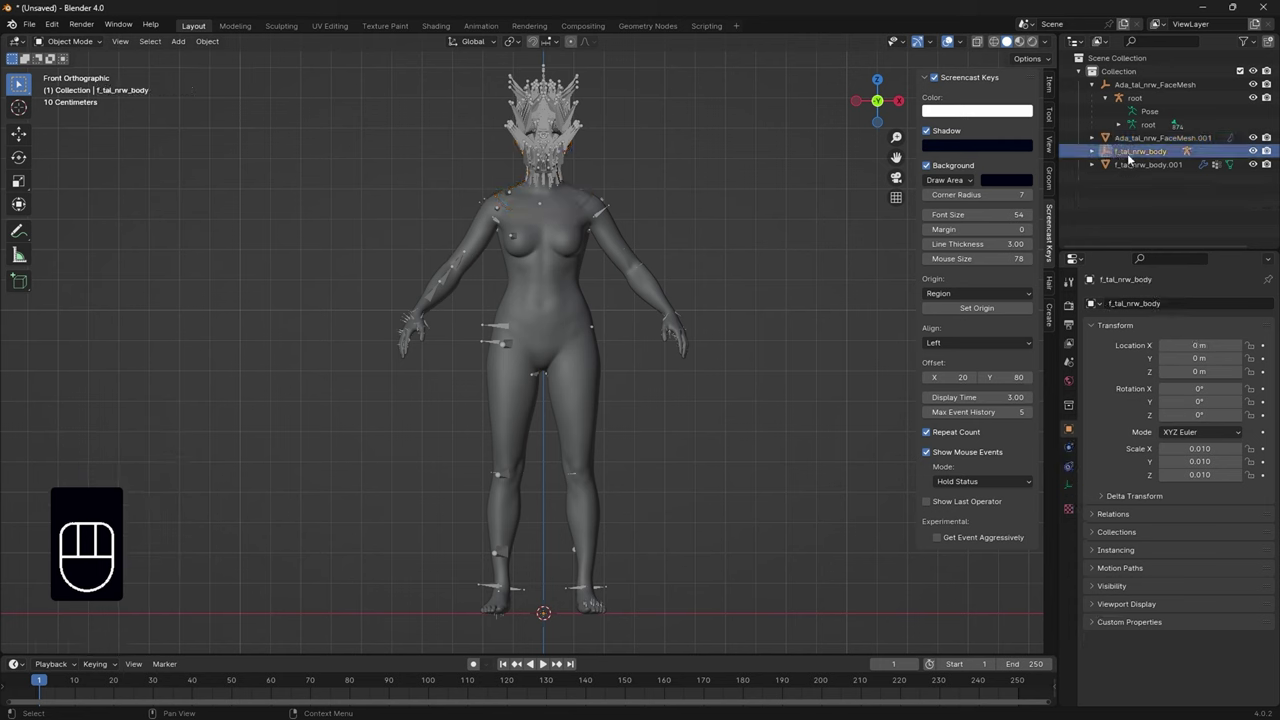
left_click(1094, 152)
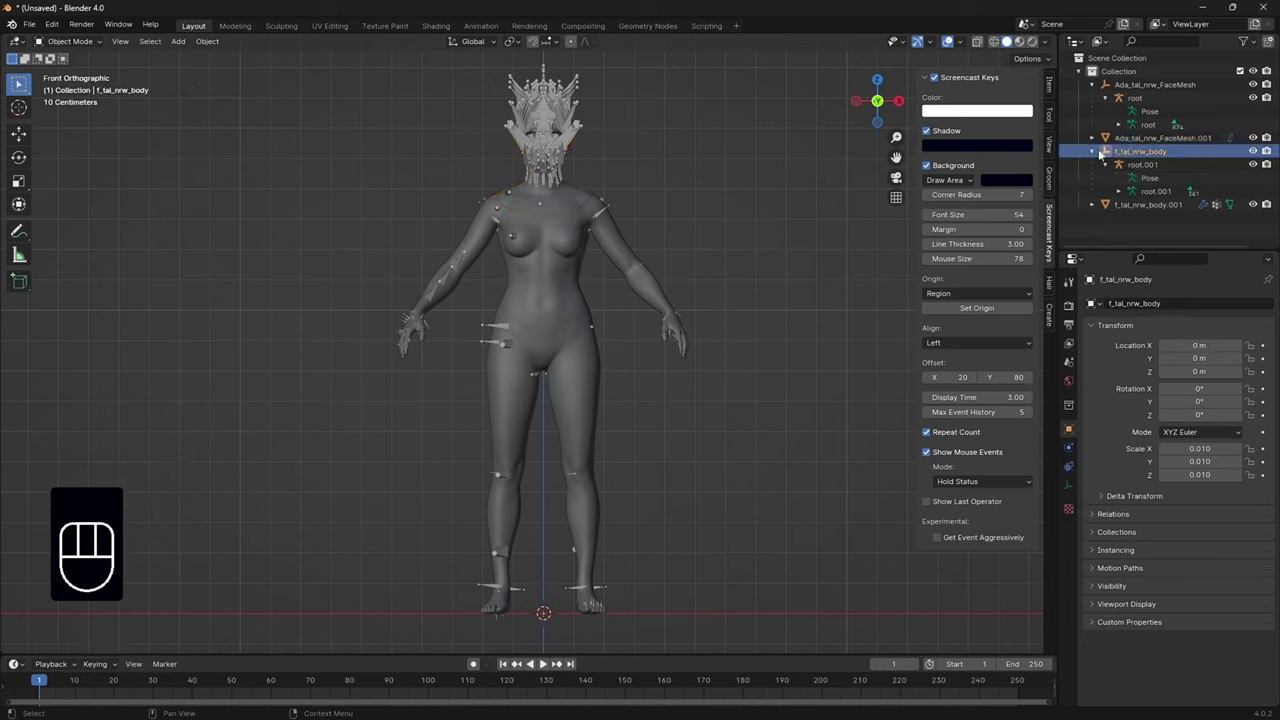
left_click(1094, 152)
left_click(1112, 153)
key("Delete")
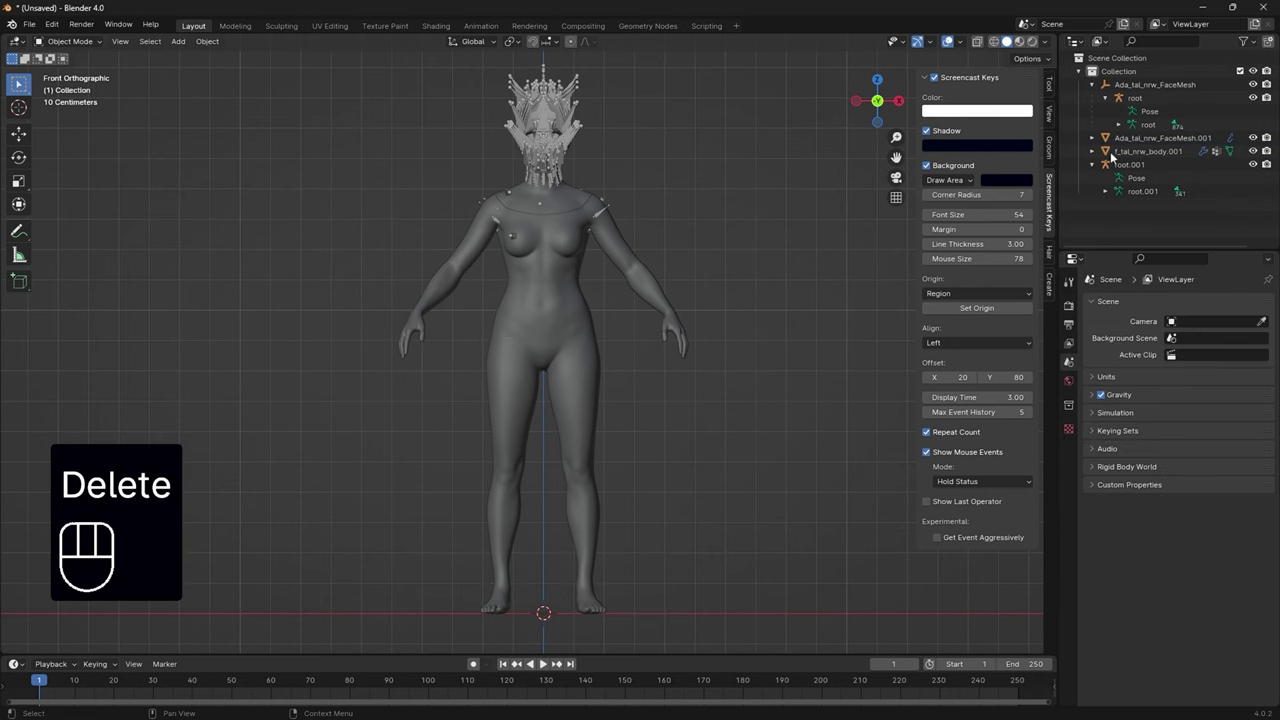
left_click(1112, 164)
key("Delete")
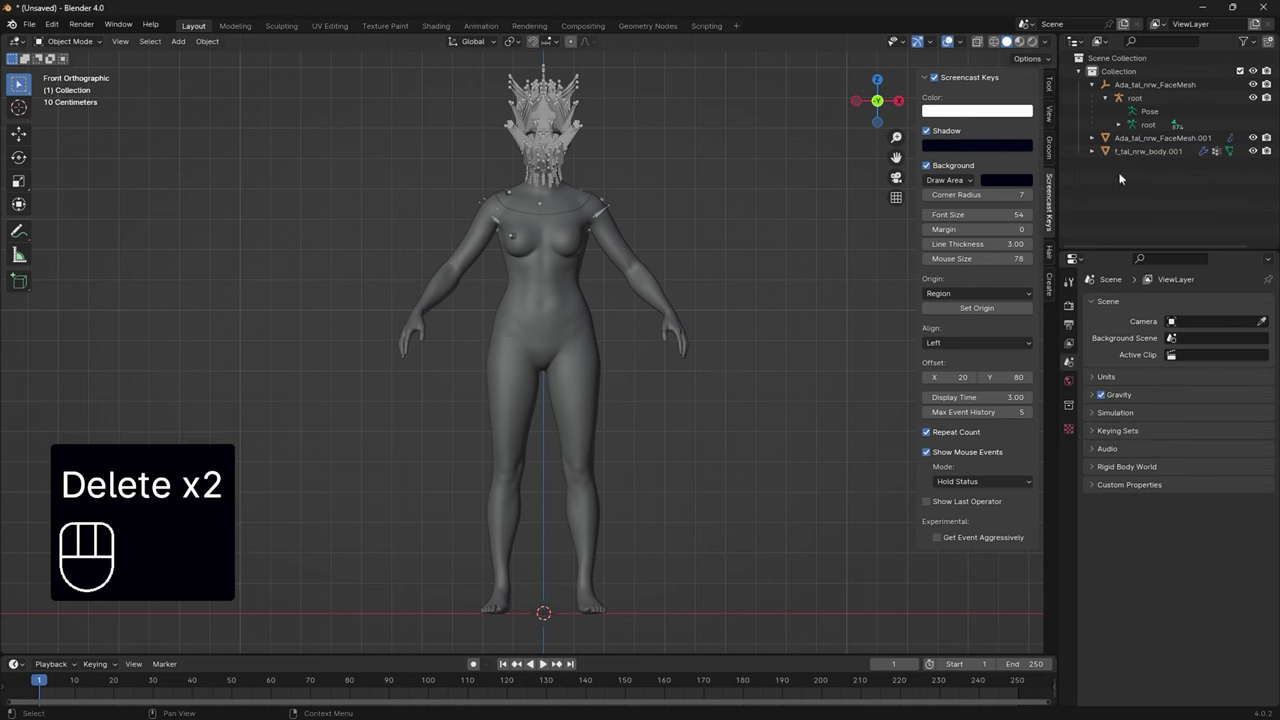
Delete the Ada_tal_nrw_FaceMesh empty and its root armature, keeping the face mesh
left_click(1140, 85)
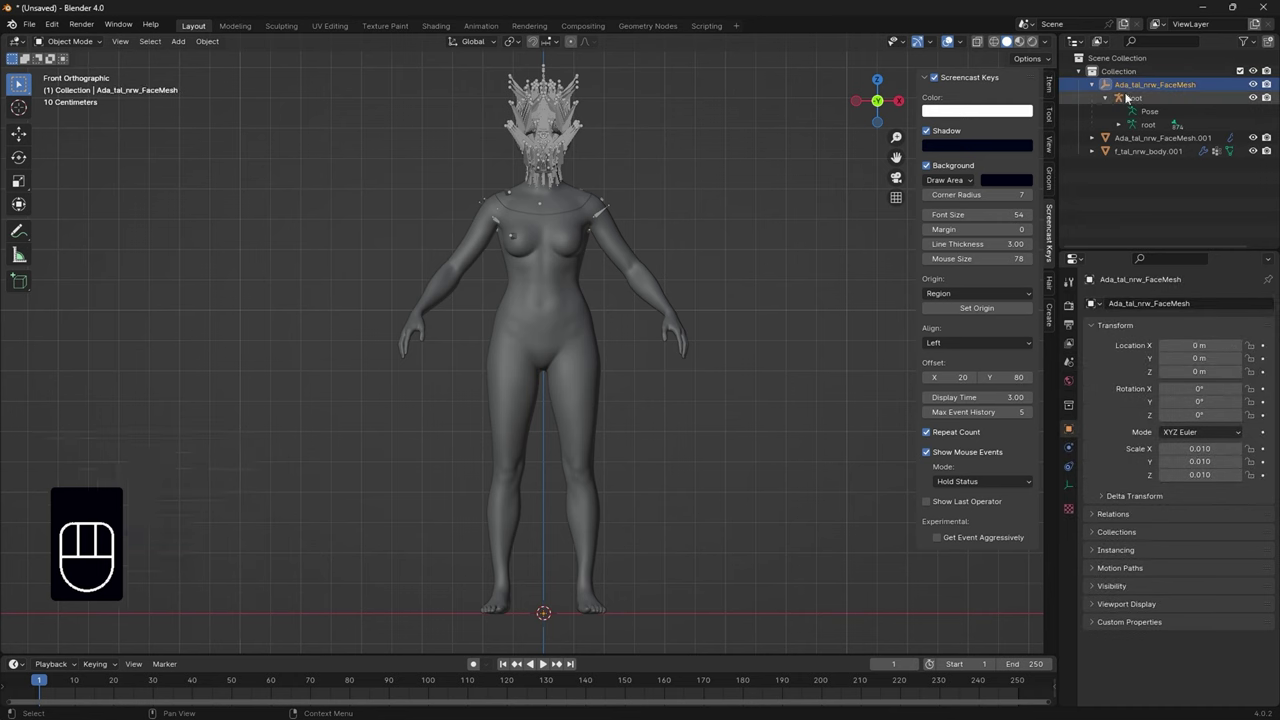
key("Delete")
left_click(1132, 88)
key("Delete")
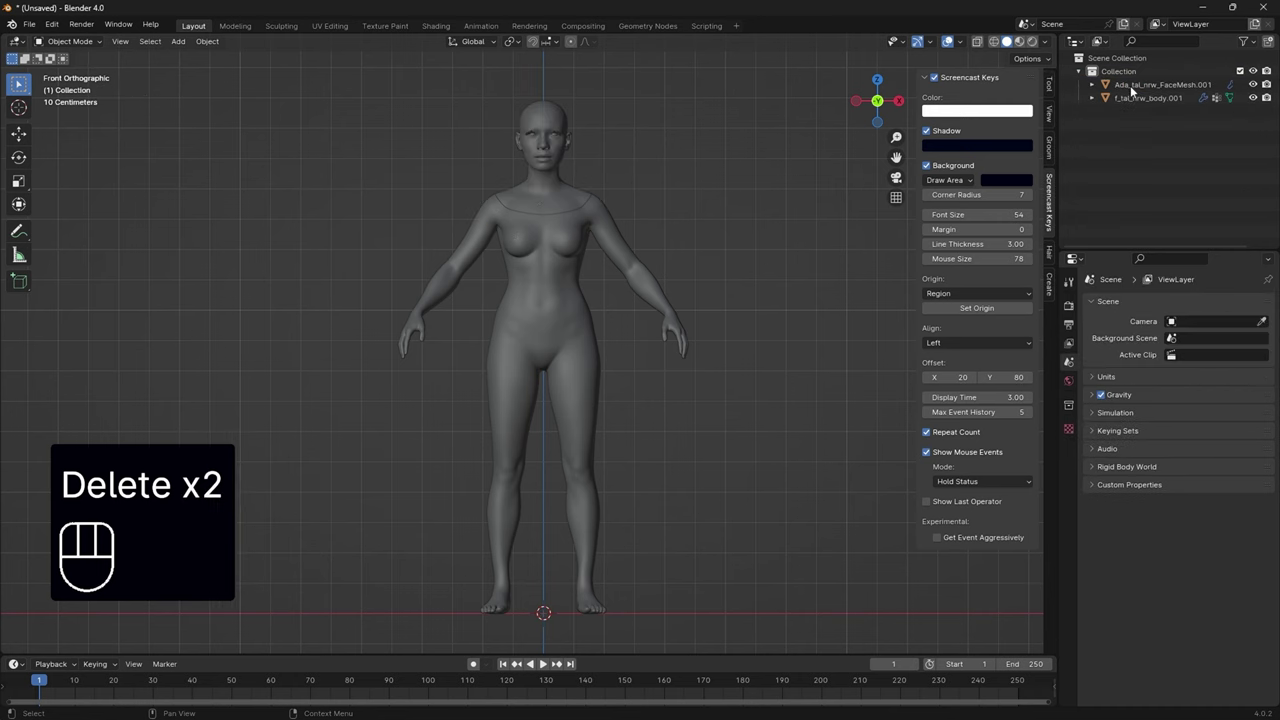
In Edit Mode on Ada_tal_nrw_FaceMesh.001, select the linked head skin geometry and hide it
left_click(572, 270)
left_click(553, 150)
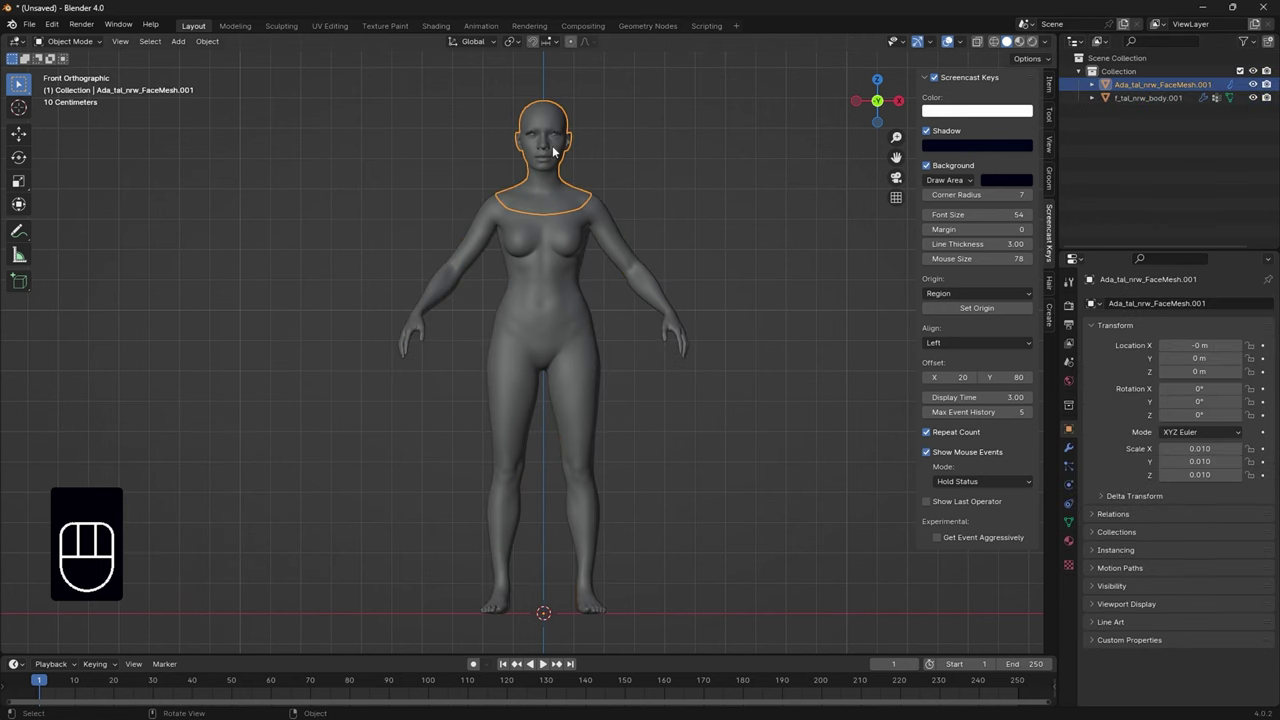
left_click(531, 257)
scroll(849, 124, "up", 2)
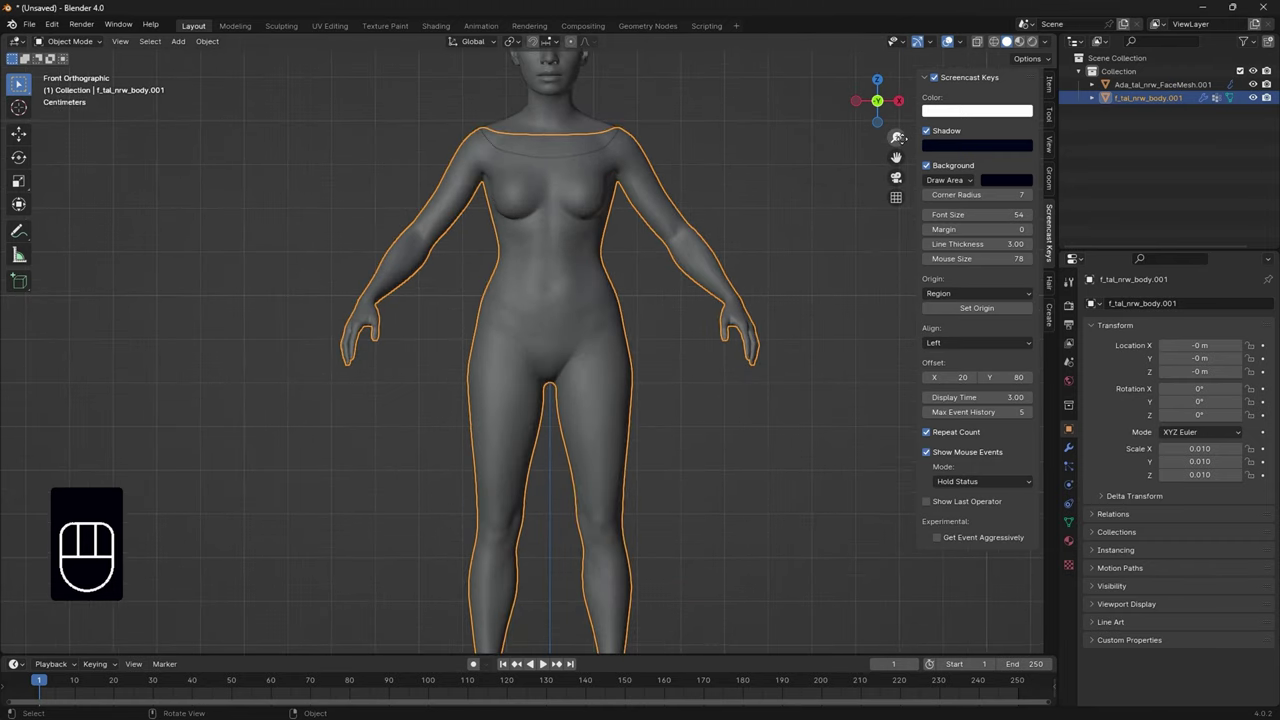
left_click_drag(896, 157, 852, 177)
scroll(857, 177, "up", 4)
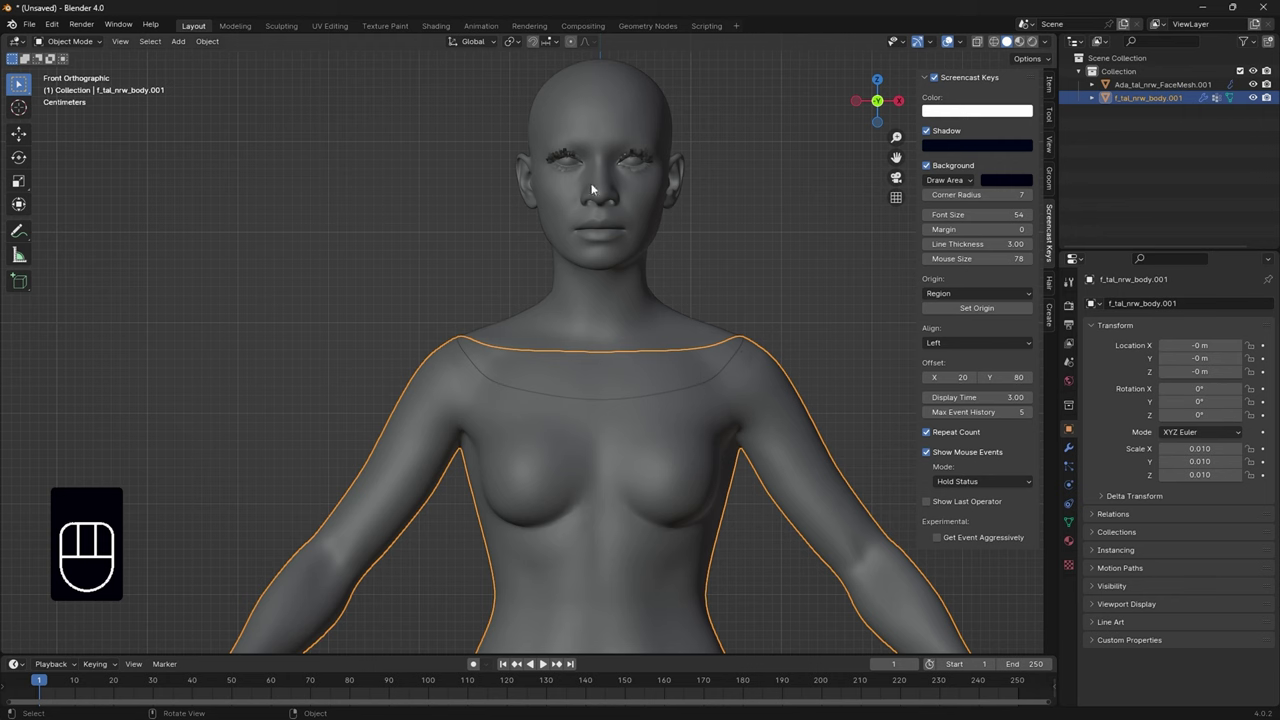
left_click(591, 130)
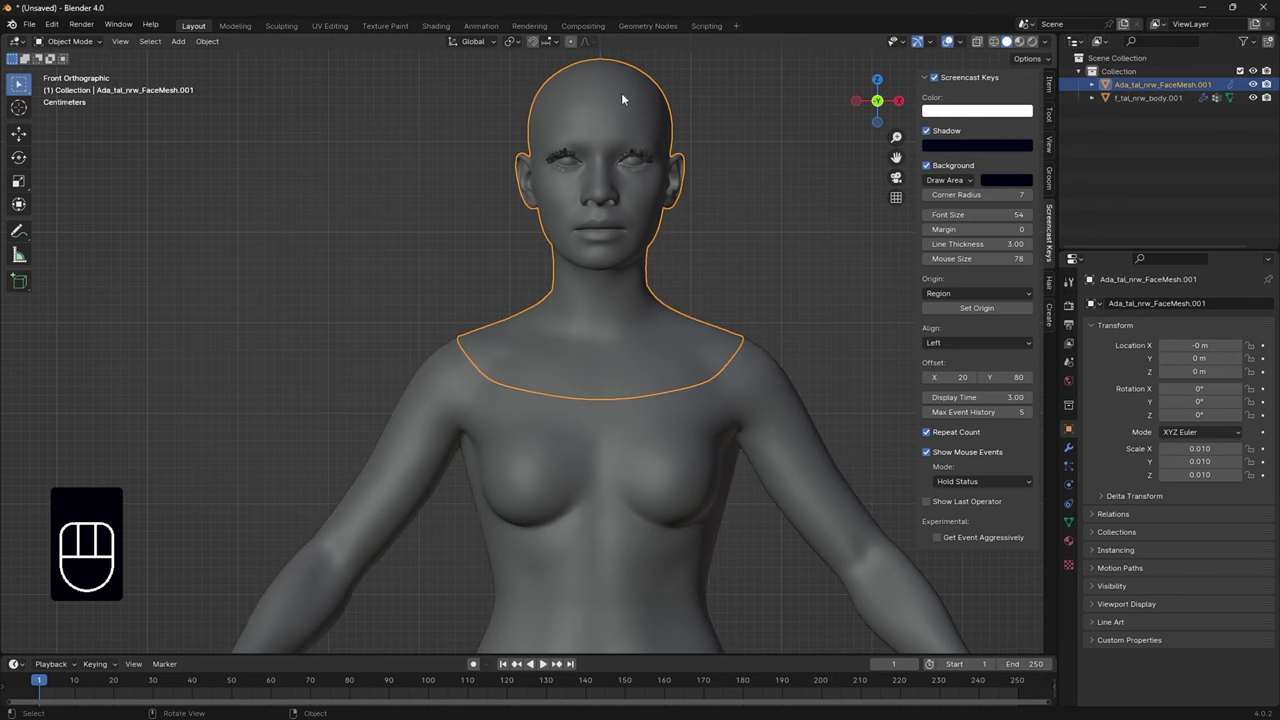
key("Tab")
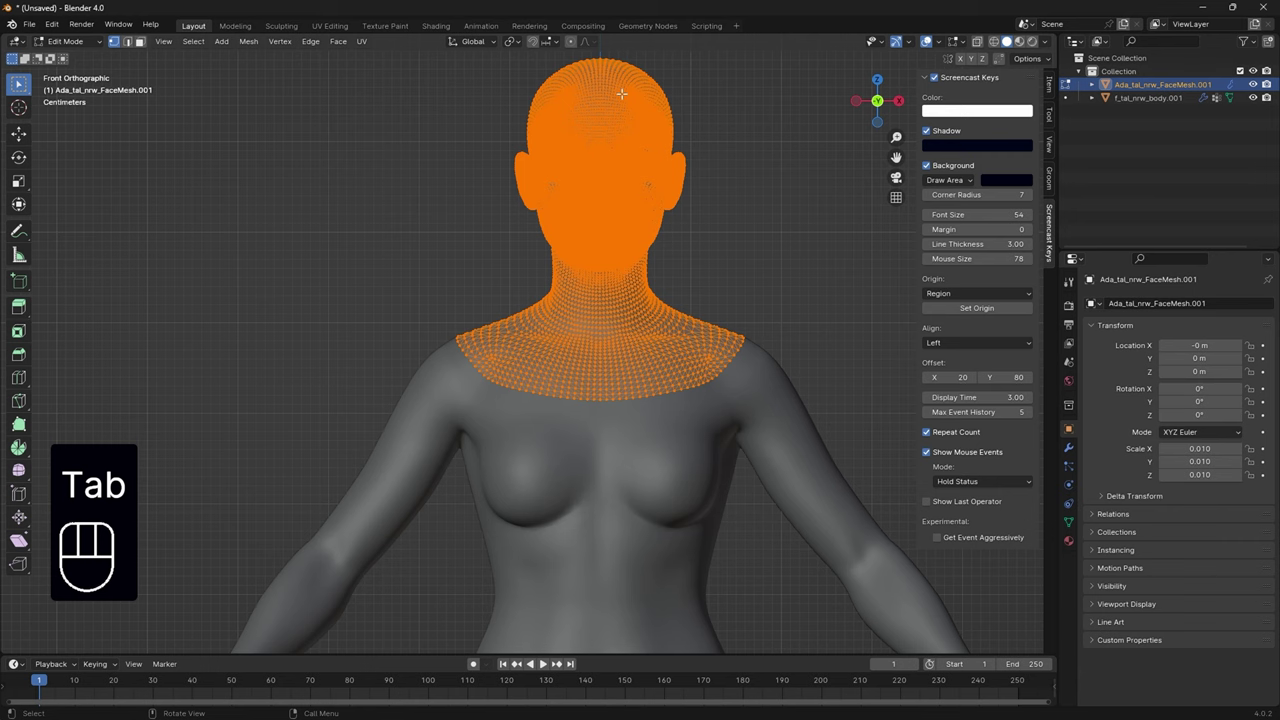
left_click(736, 123)
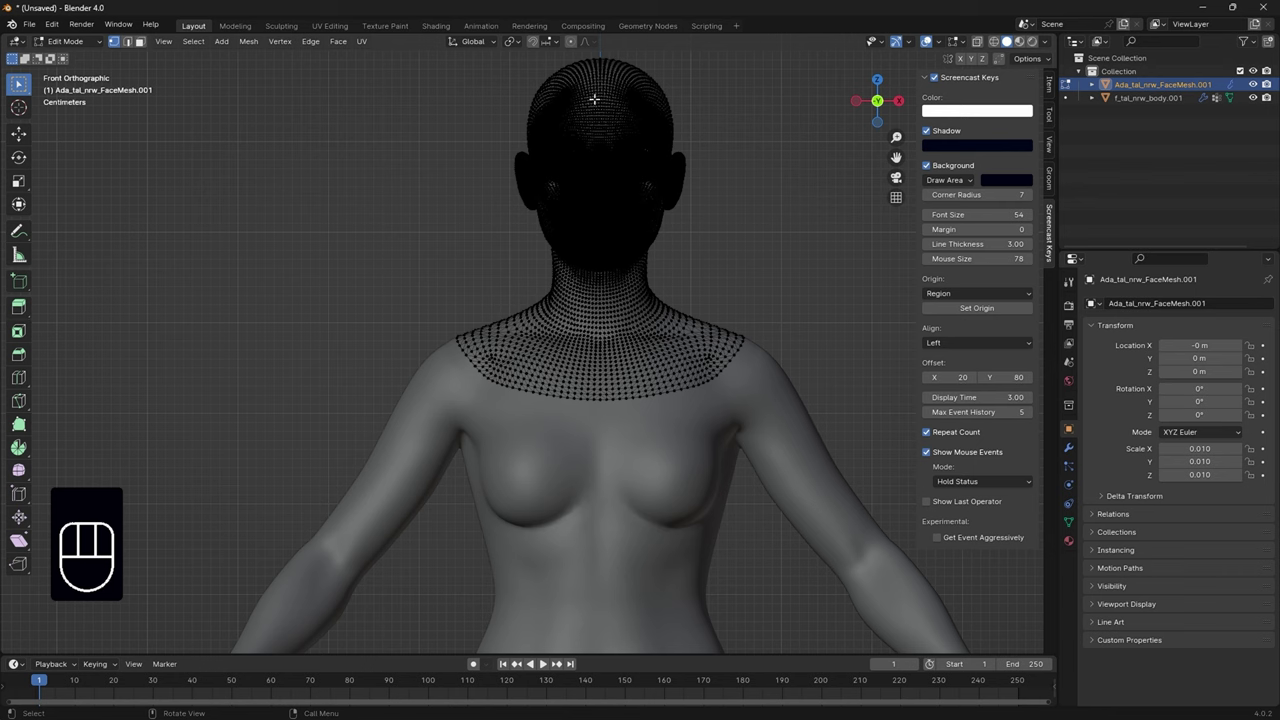
key("l")
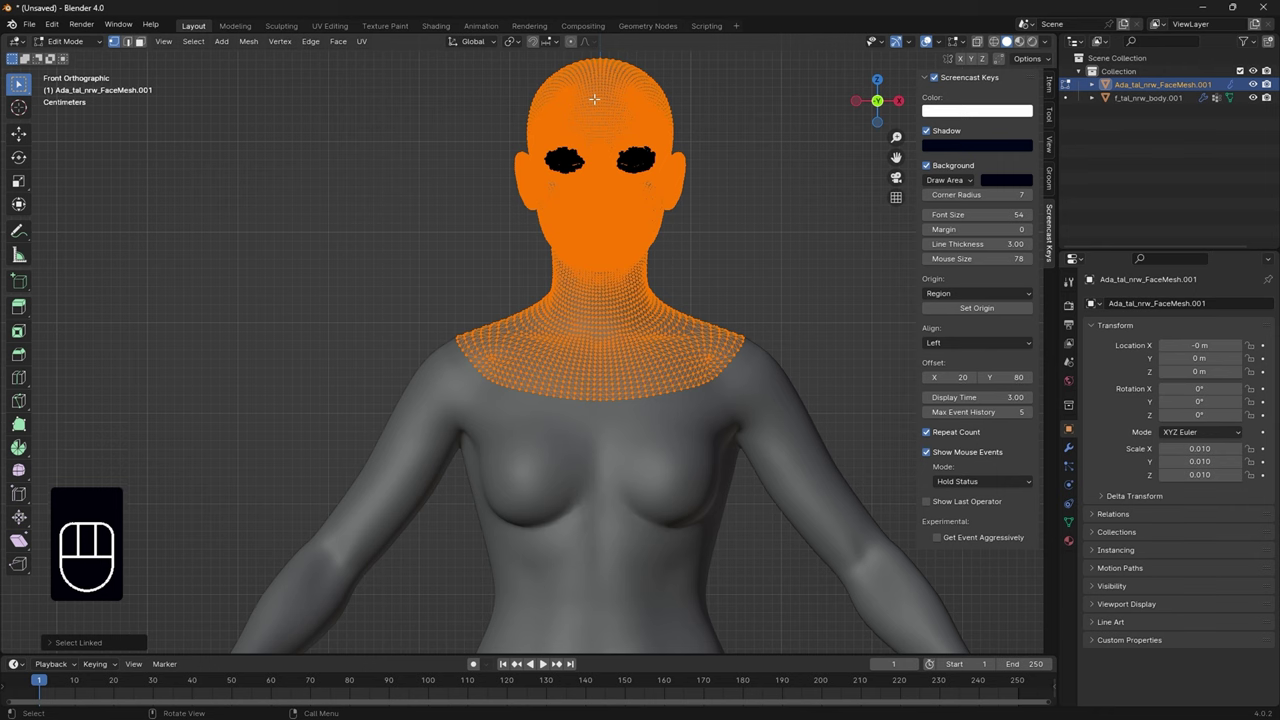
key("h")
mouse_move(874, 102)
left_mouse_down()
mouse_move(840, 126)
mouse_move(877, 108)
left_mouse_up()
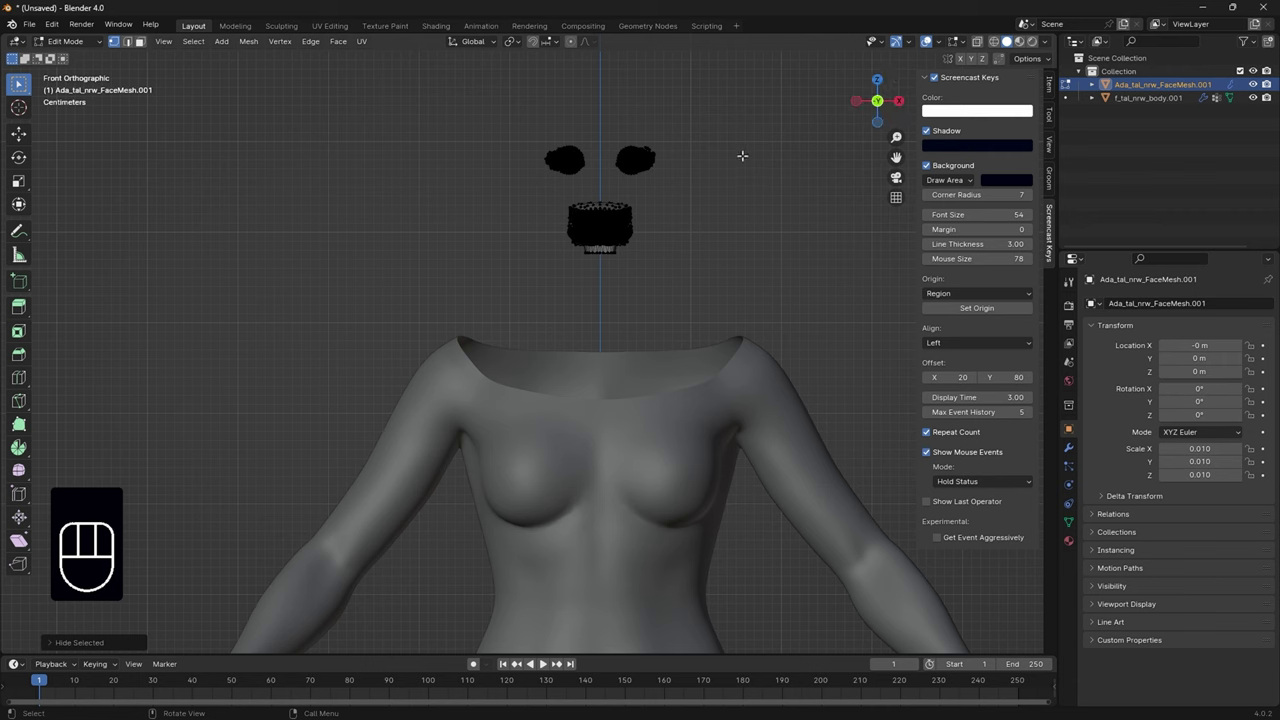
Separate all the remaining eye and mouth geometry from the face mesh into its own object by selection
key("a")
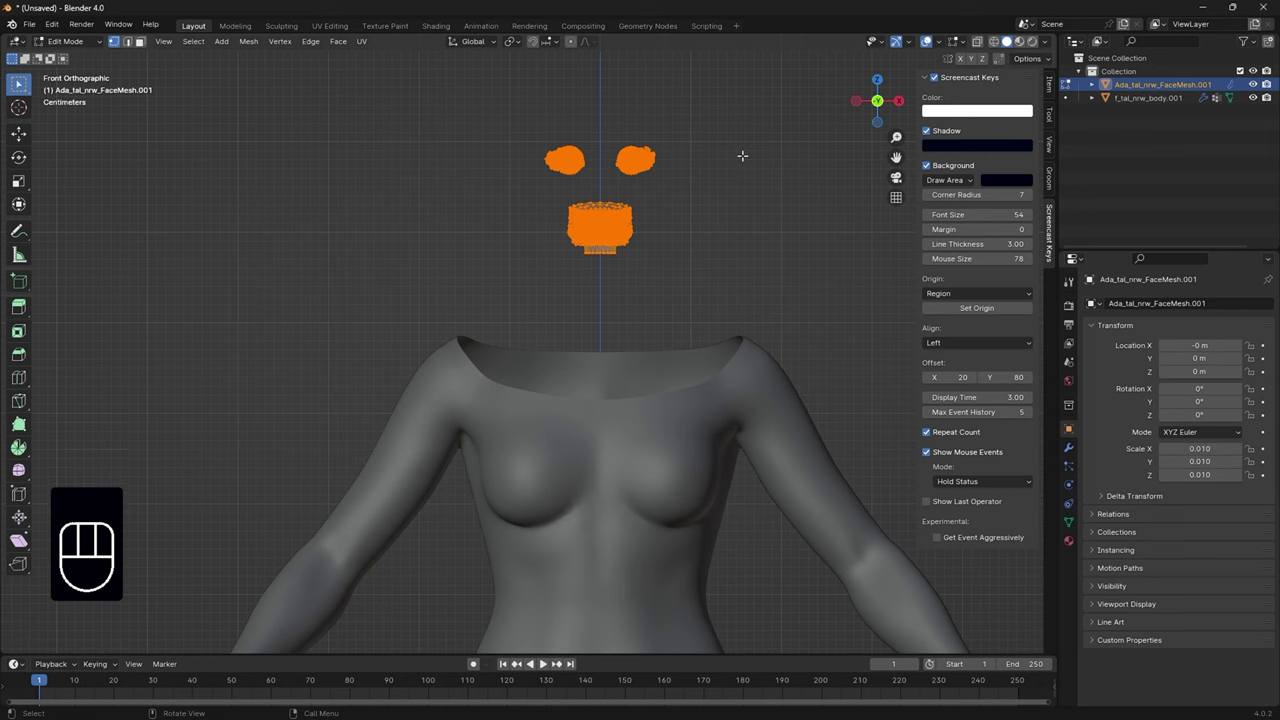
key("p")
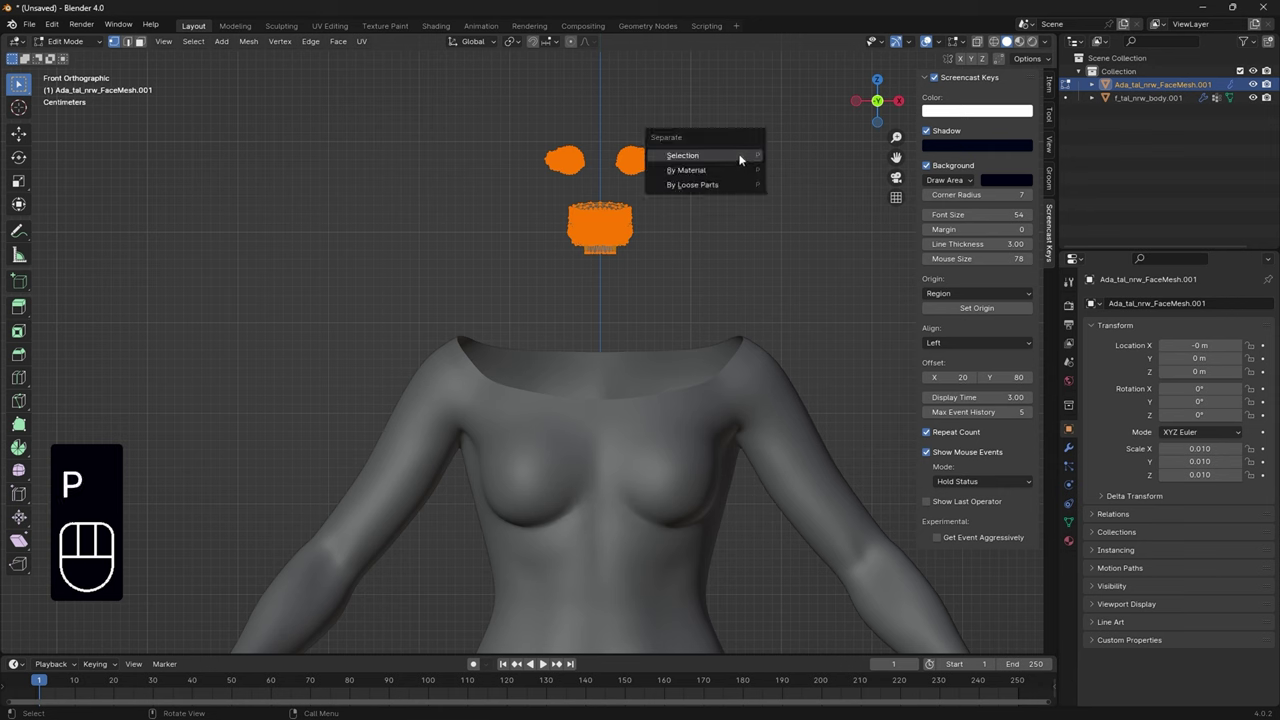
left_click(740, 157)
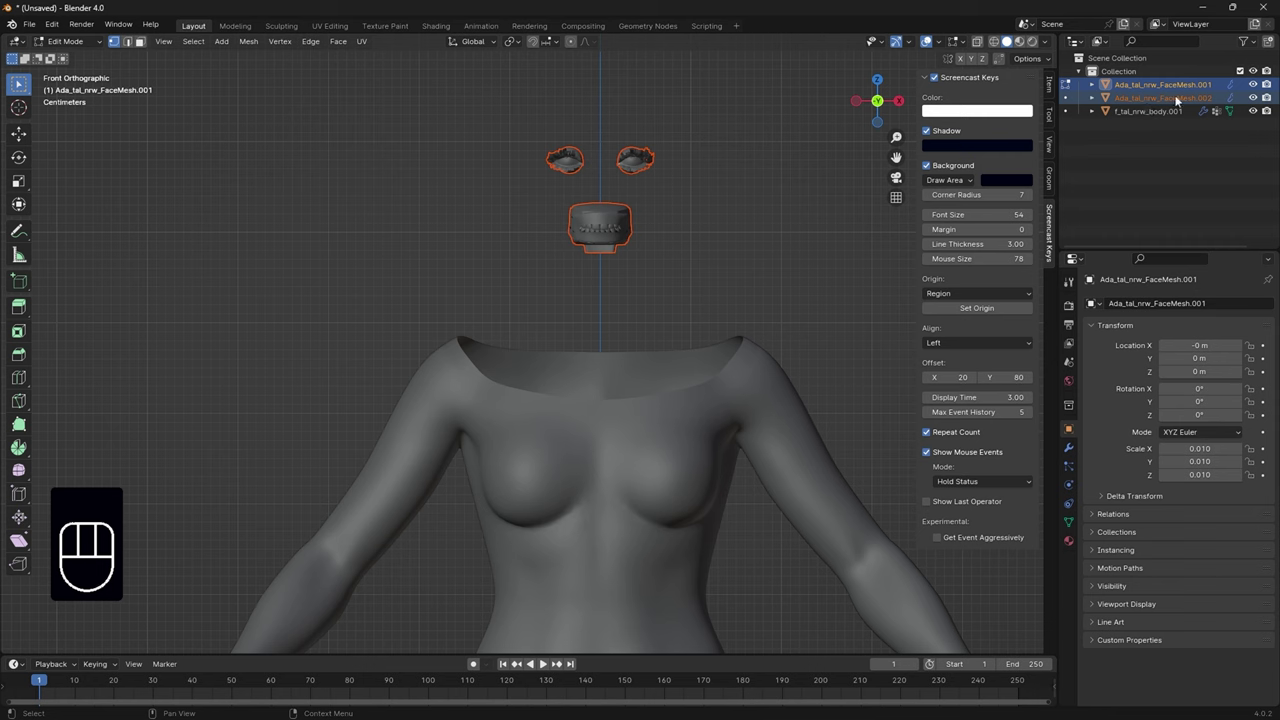
Hide the separated Ada_tal_nrw_FaceMesh.002 object and rename it eyesmouth
left_click(1254, 99)
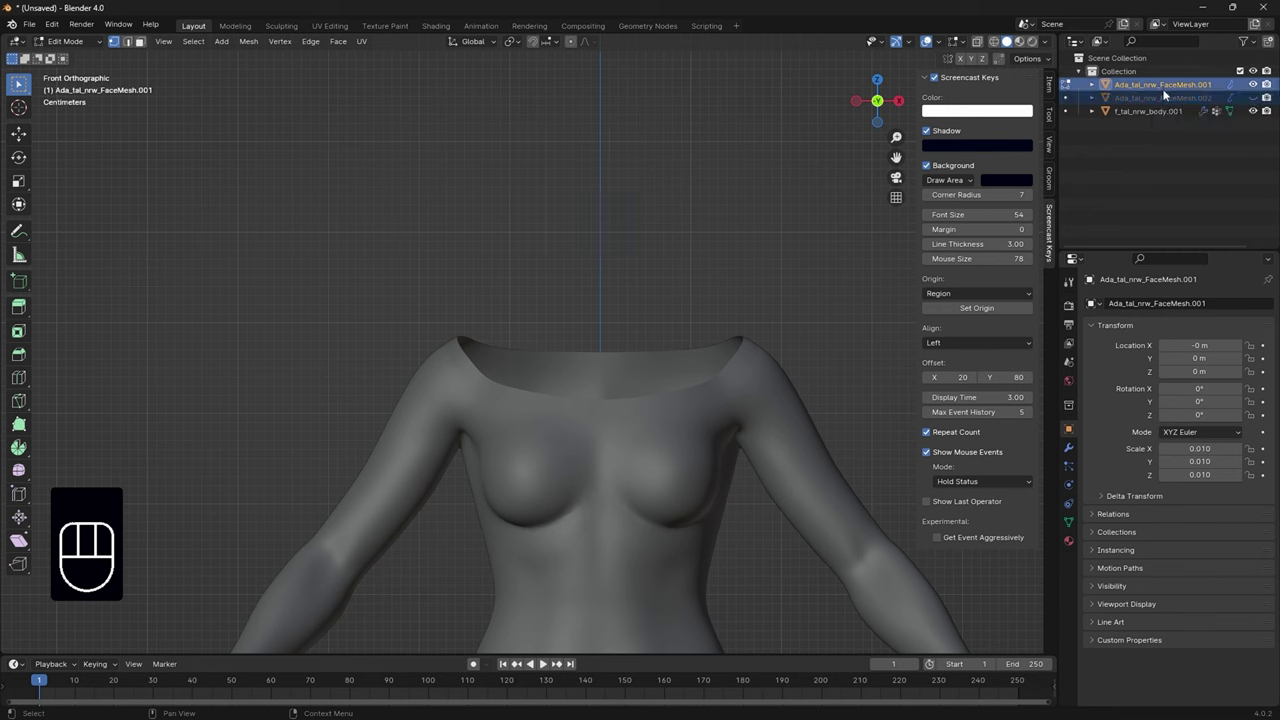
double_click(1166, 97)
key("BackSpace")
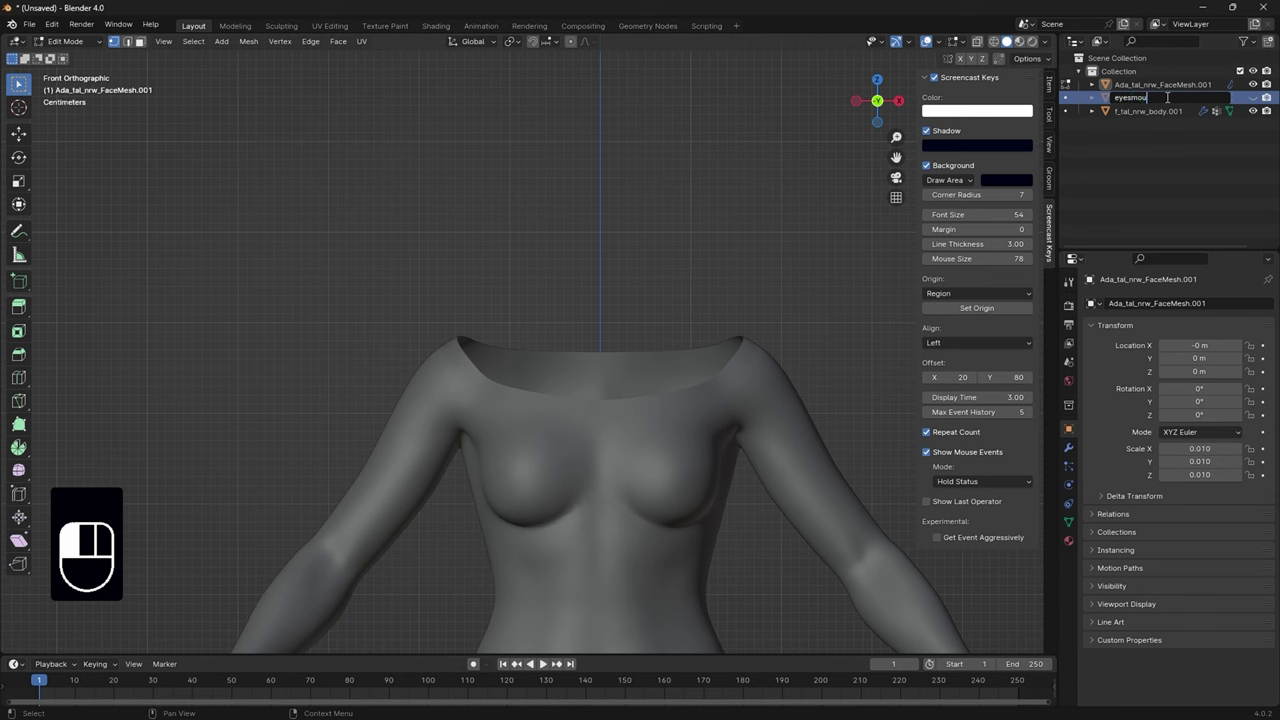
key("Return")
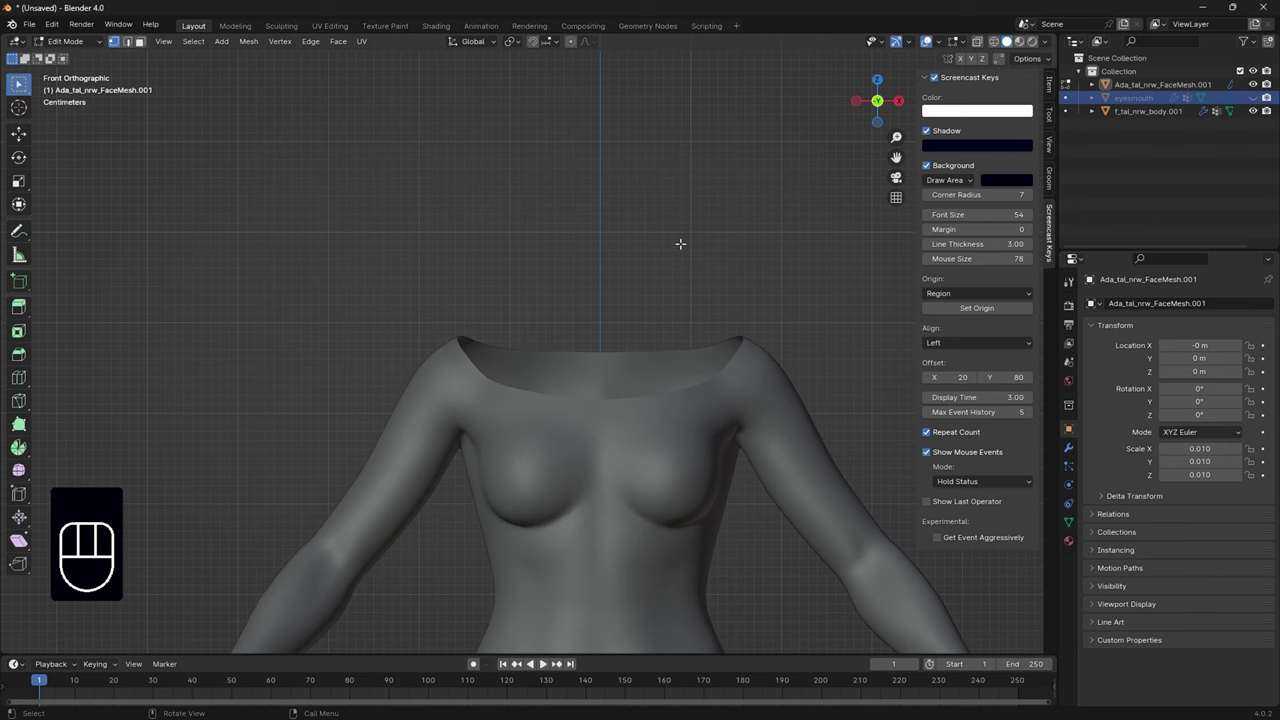
Reveal the hidden head skin geometry of the face mesh and return to Object Mode
key("alt")
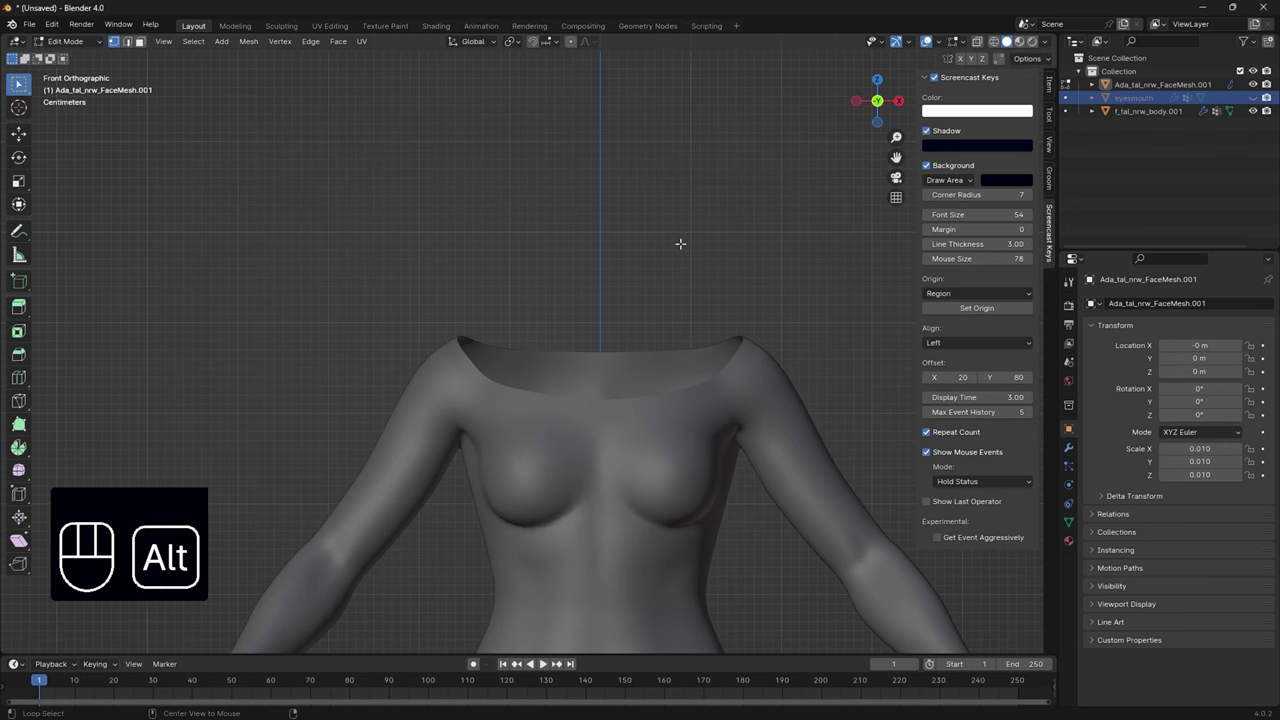
key("alt+h")
left_click(743, 191)
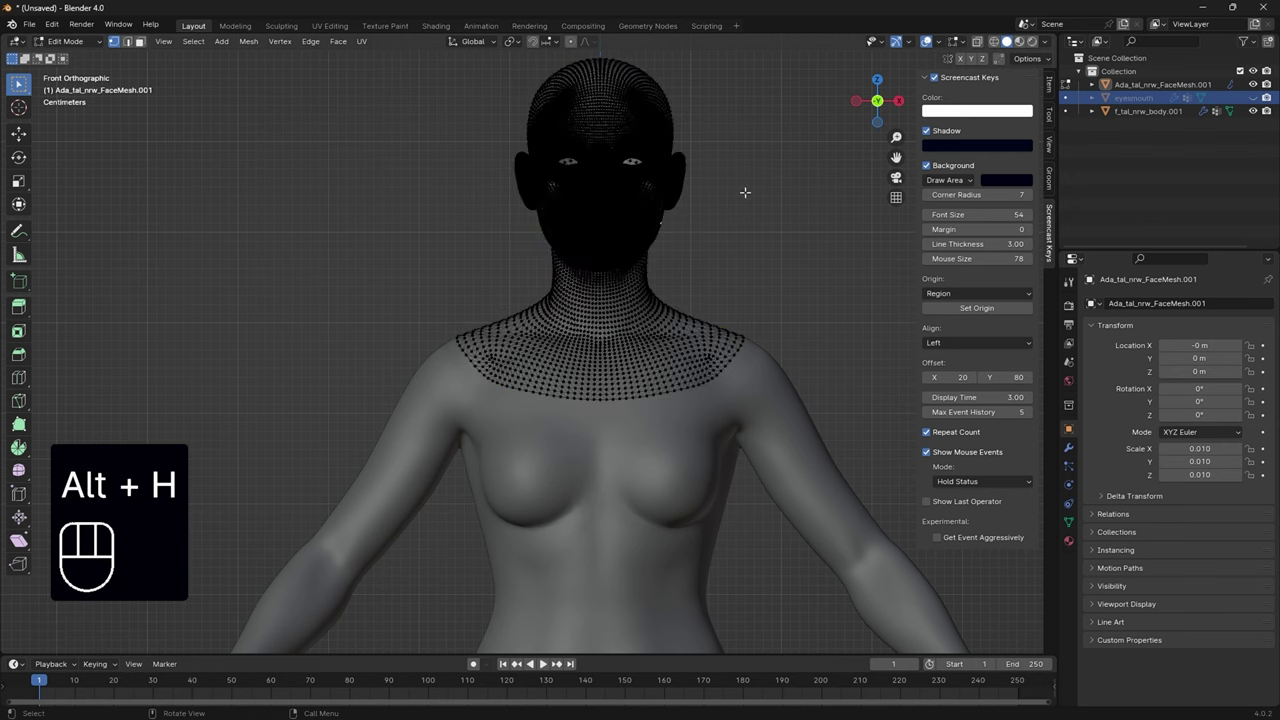
left_click_drag(869, 104, 840, 140)
middle_click_drag(587, 289, 850, 125)
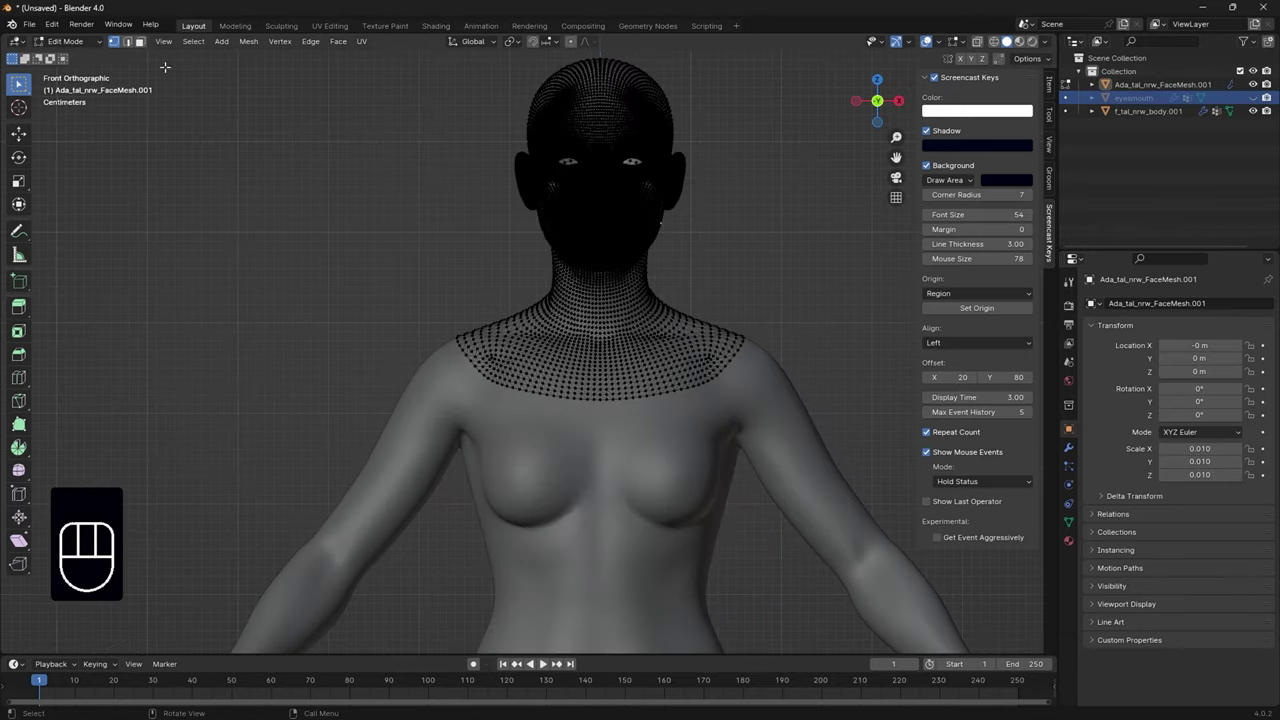
left_click(55, 44)
left_click(70, 57)
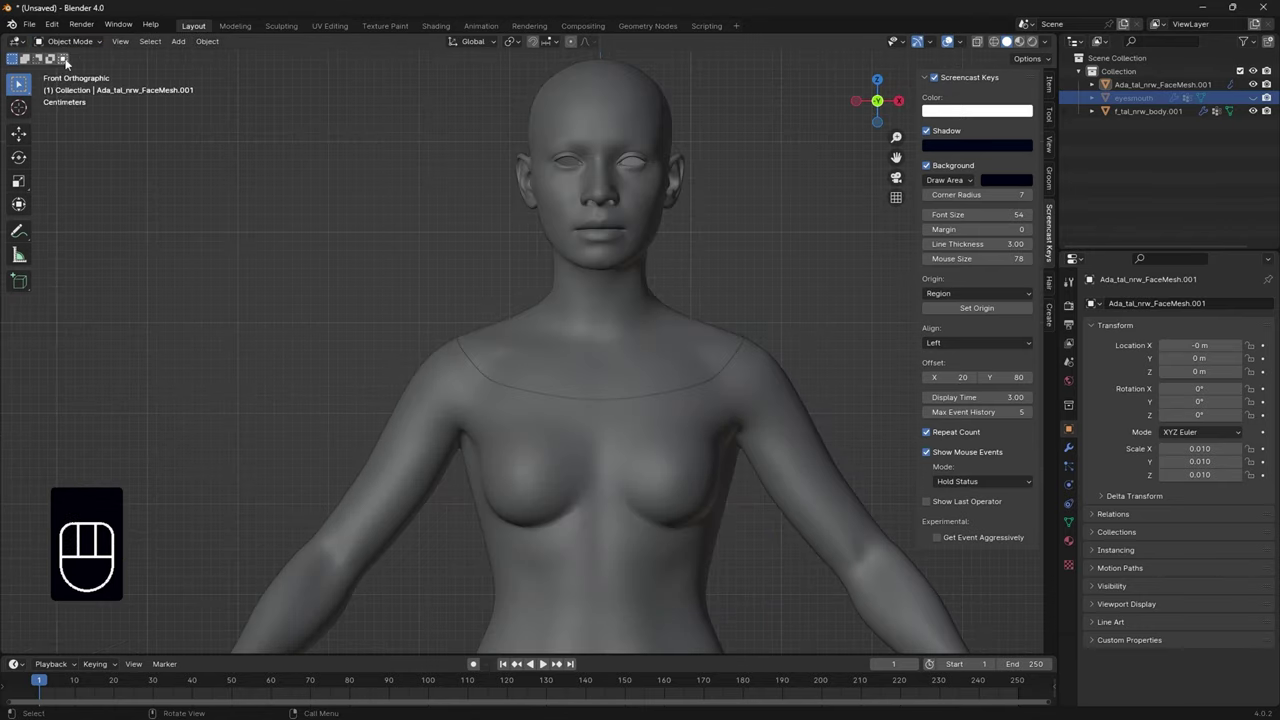
Examine the material slots assigned to the Ada_tal_nrw_FaceMesh.001 and f_tal_nrw_body.001 meshes
scroll(885, 348, "down", 1)
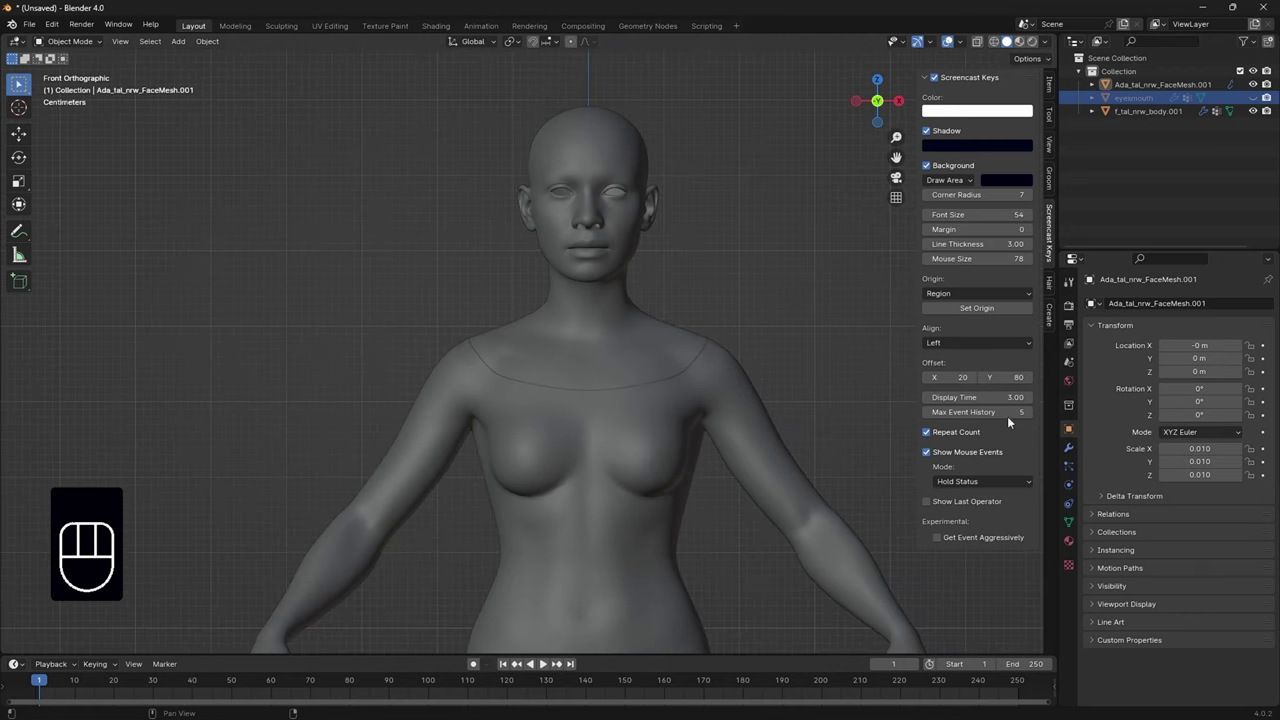
left_click(573, 360)
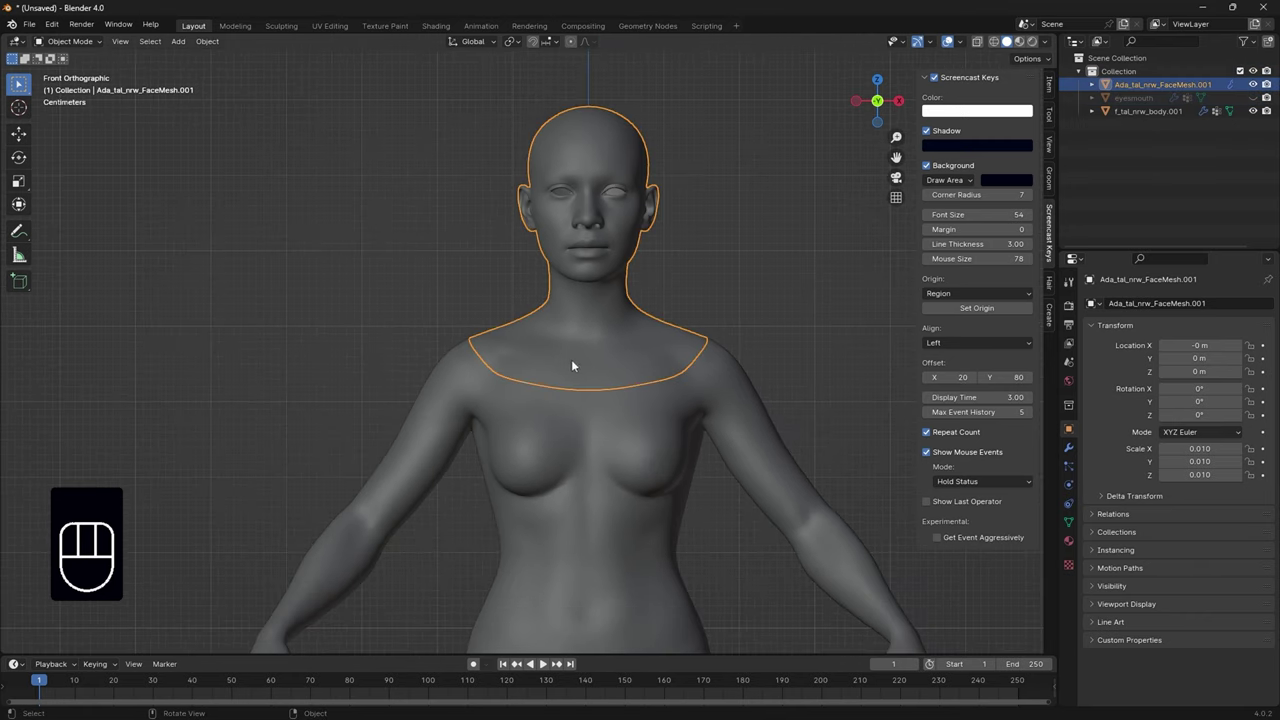
left_click(1069, 541)
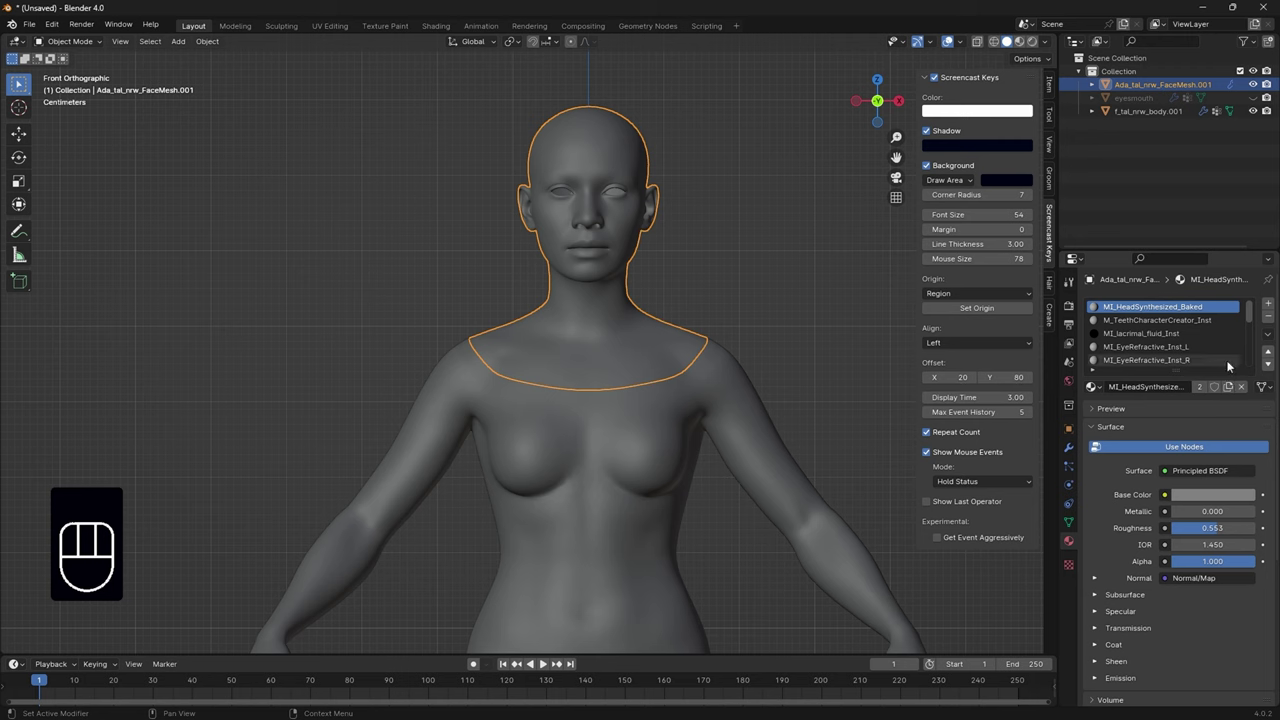
scroll(1228, 367, "down", 5)
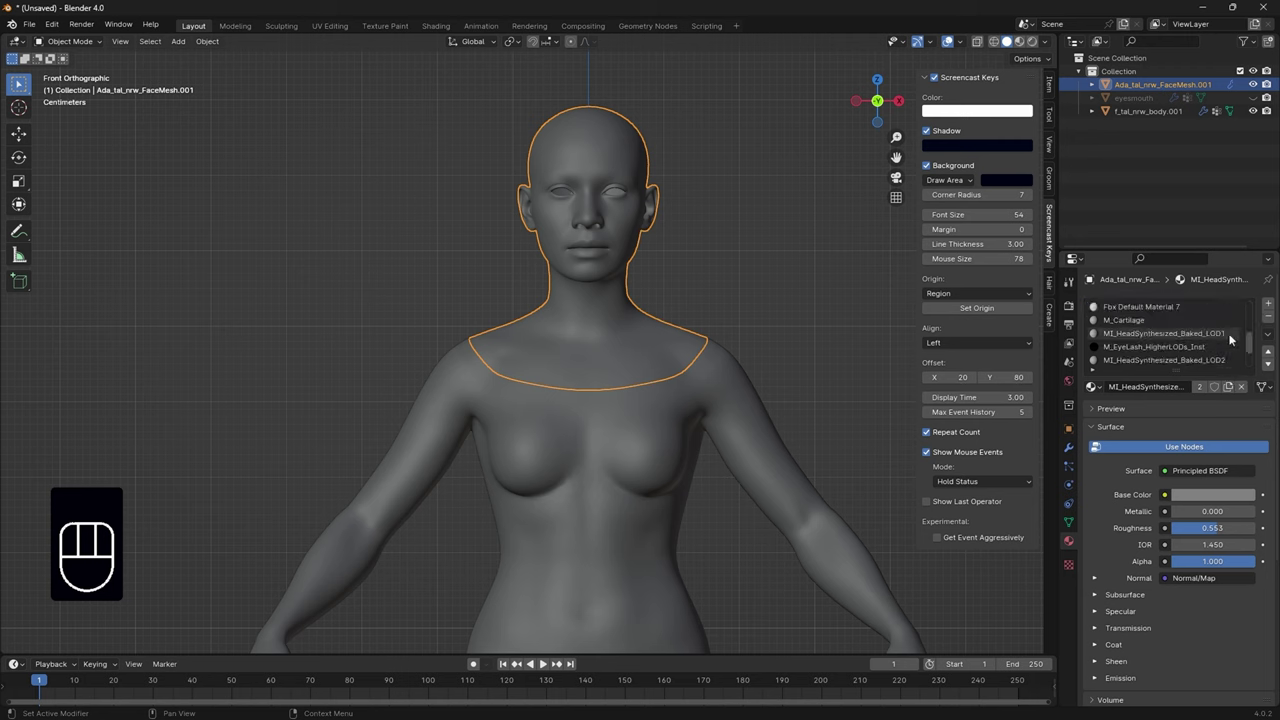
scroll(1230, 341, "up", 4)
left_click(655, 581)
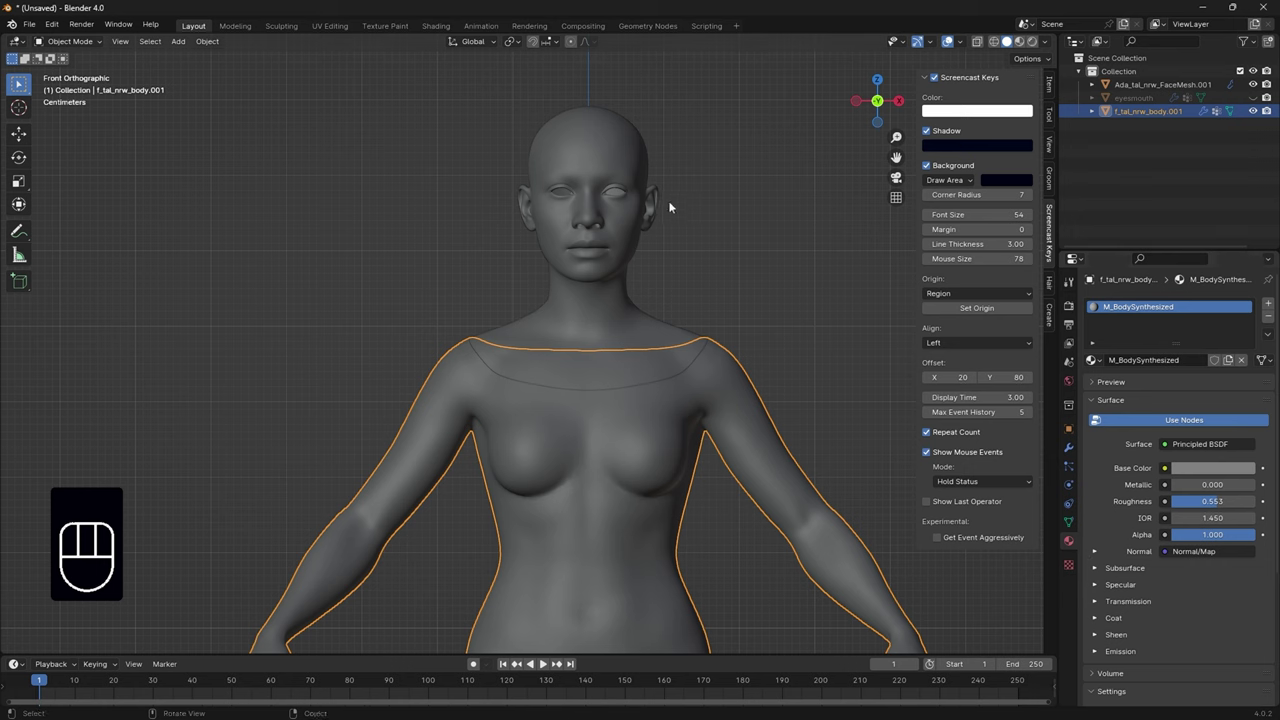
Remove the unused material slots from the Ada_tal_nrw_FaceMesh.001 head mesh
left_click(598, 124)
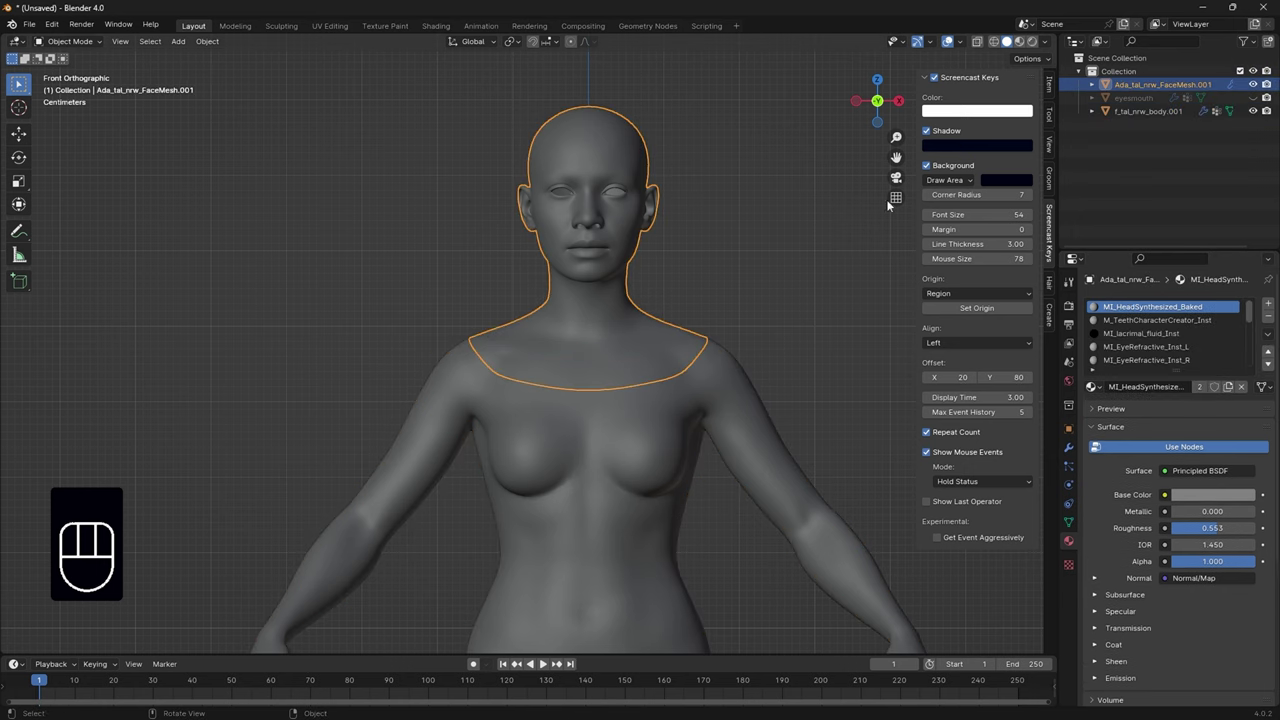
left_click(1267, 337)
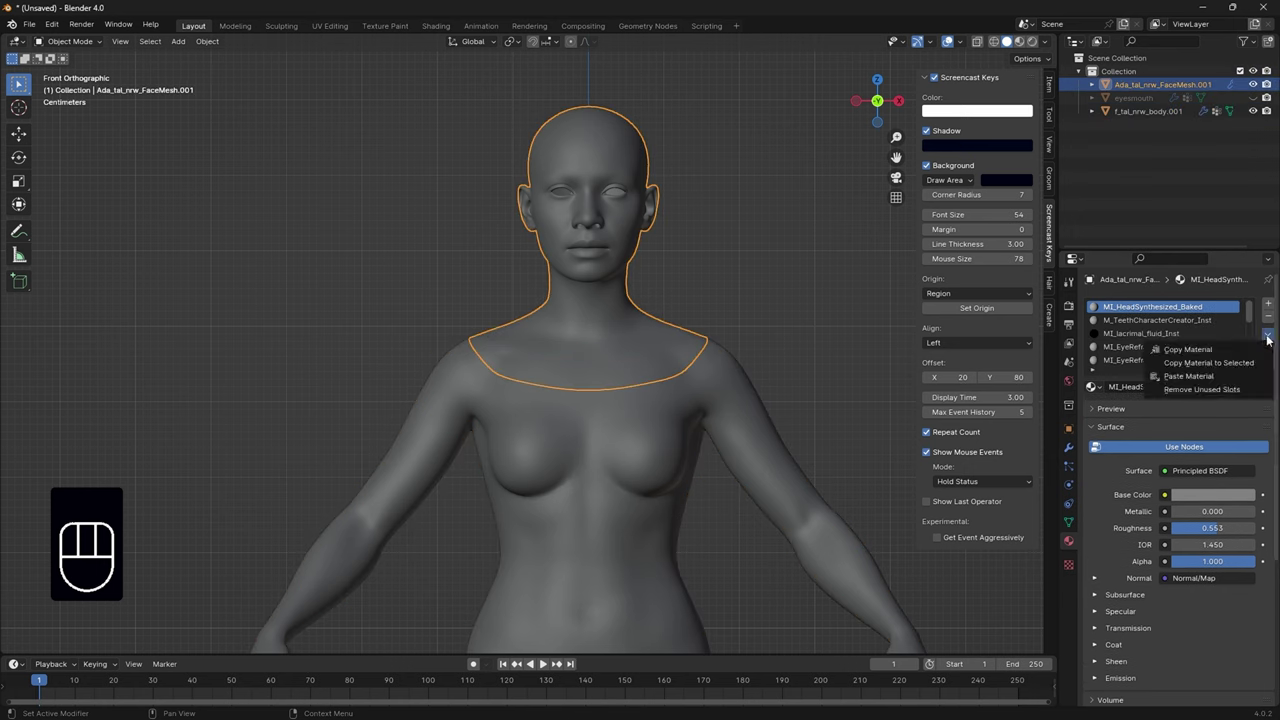
left_click(1218, 389)
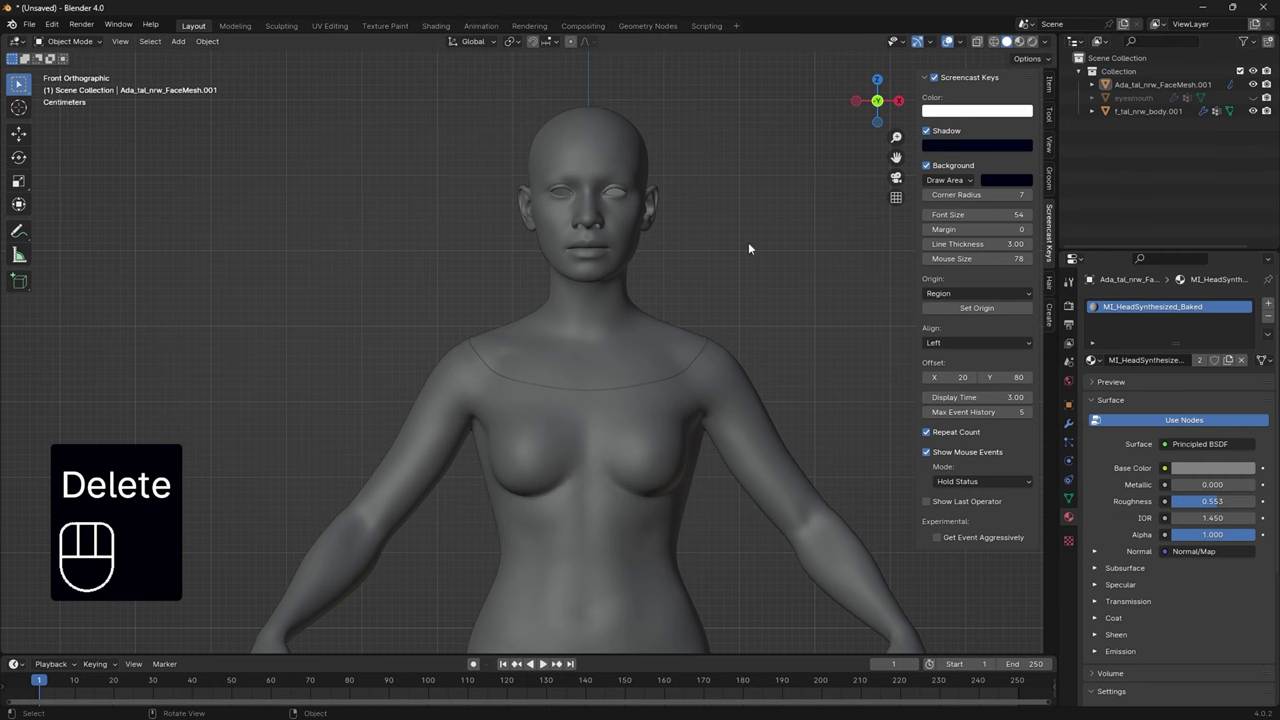
Create a new collection in the scene and make it the active collection
right_click(1111, 148)
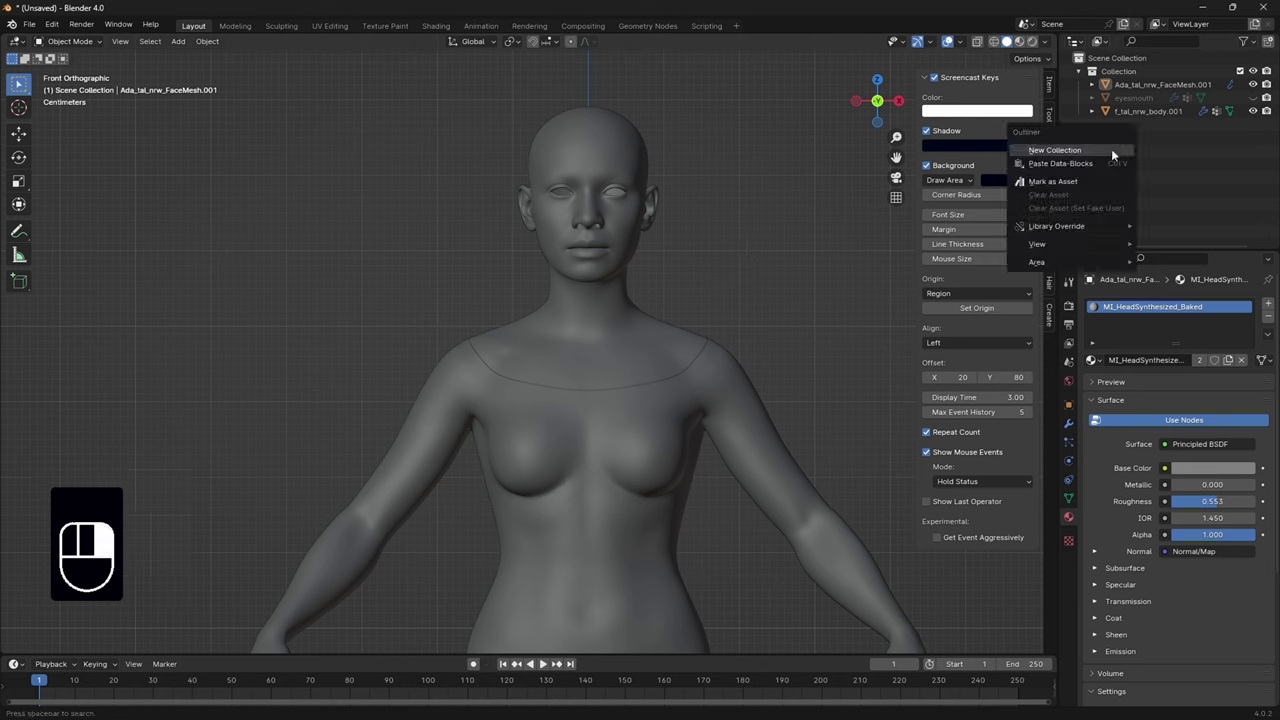
left_click(1111, 148)
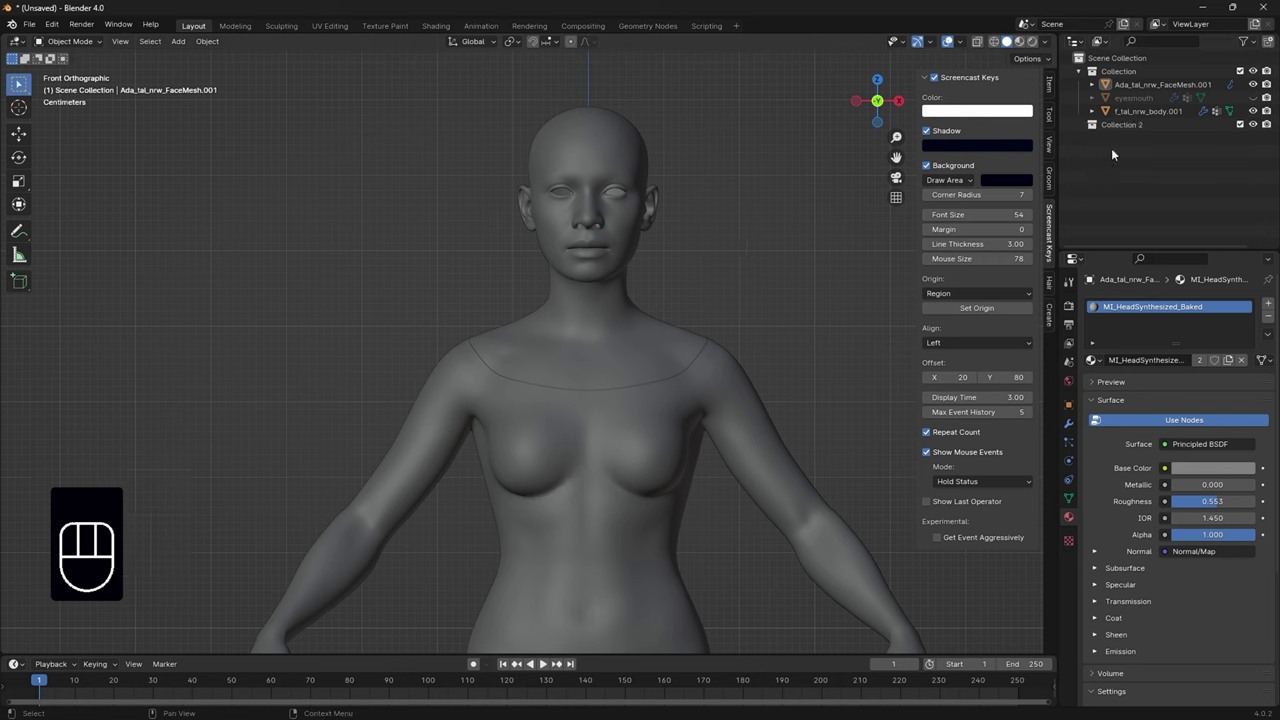
left_click(1113, 126)
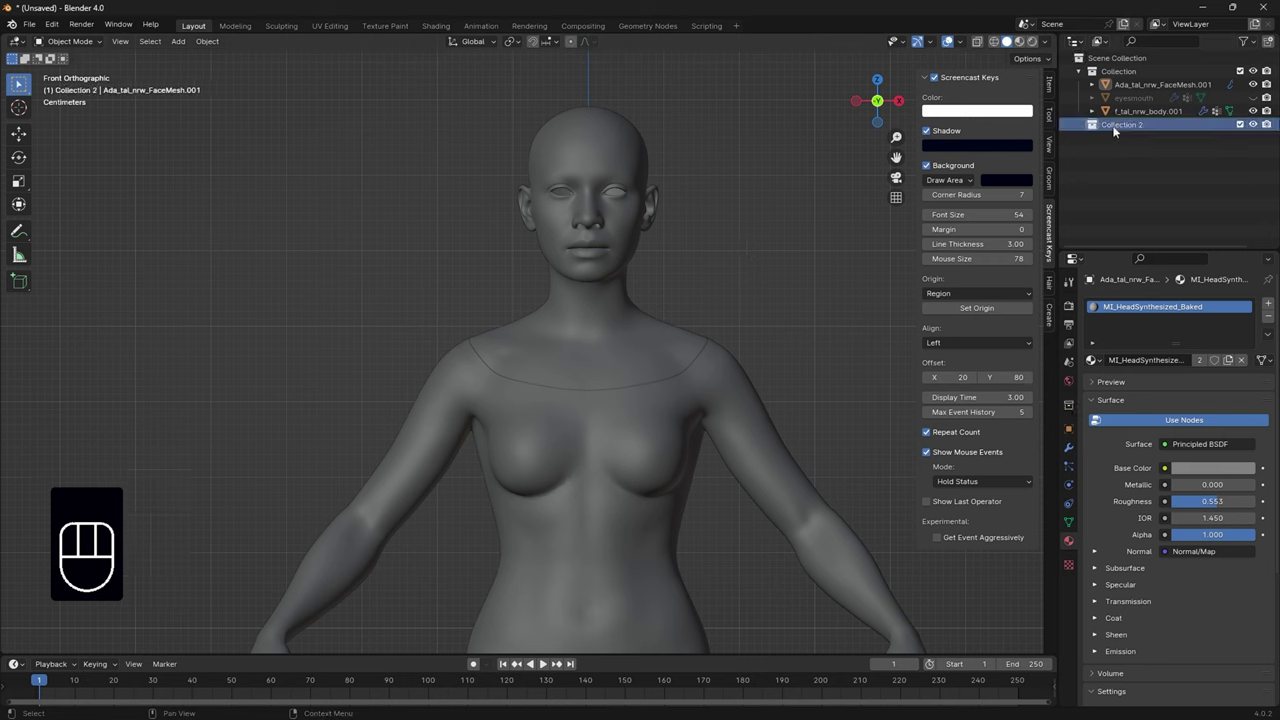
Import the Alembic file ScalpHair.abc from the Hairexport Source folder into the new collection
left_click(29, 24)
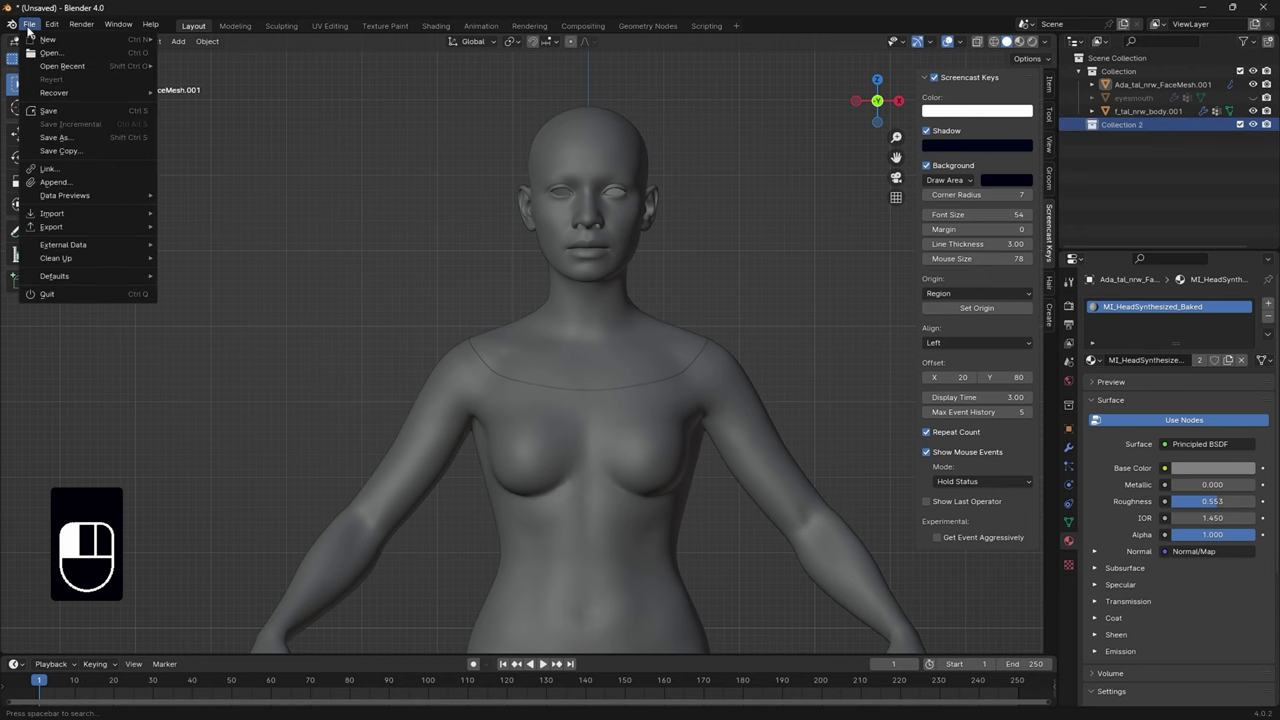
mouse_move(79, 213)
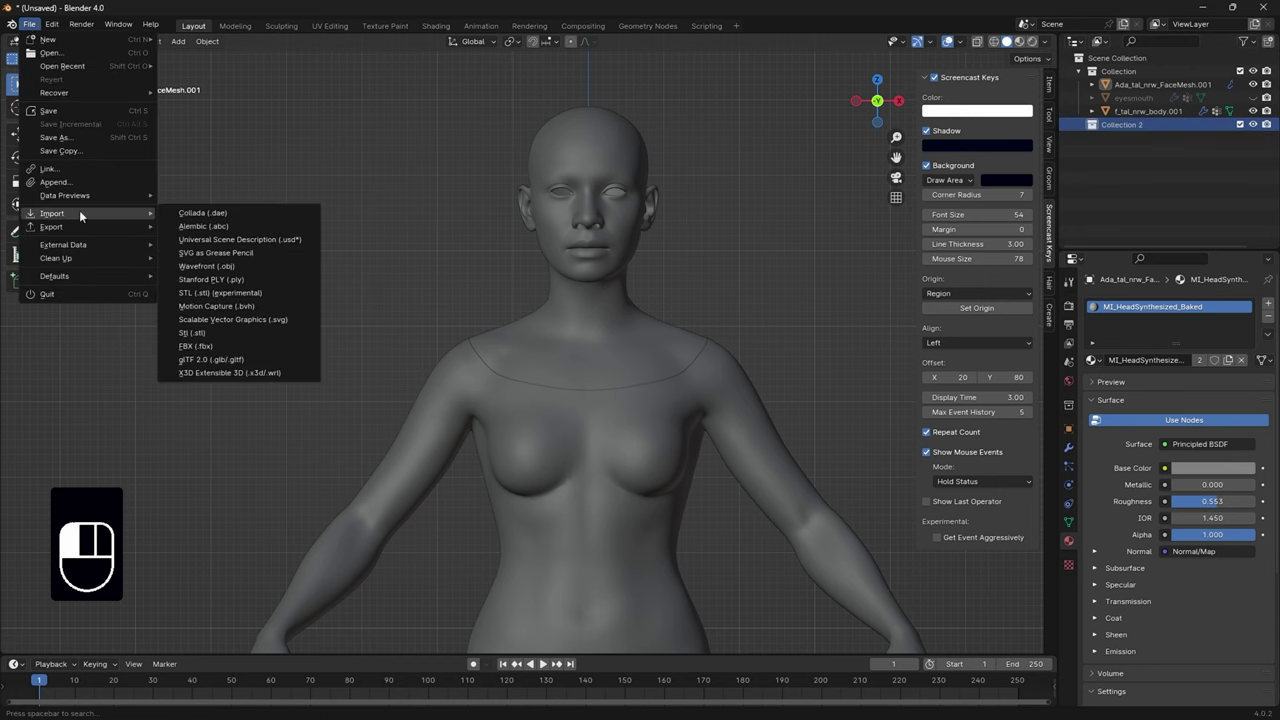
left_click(229, 225)
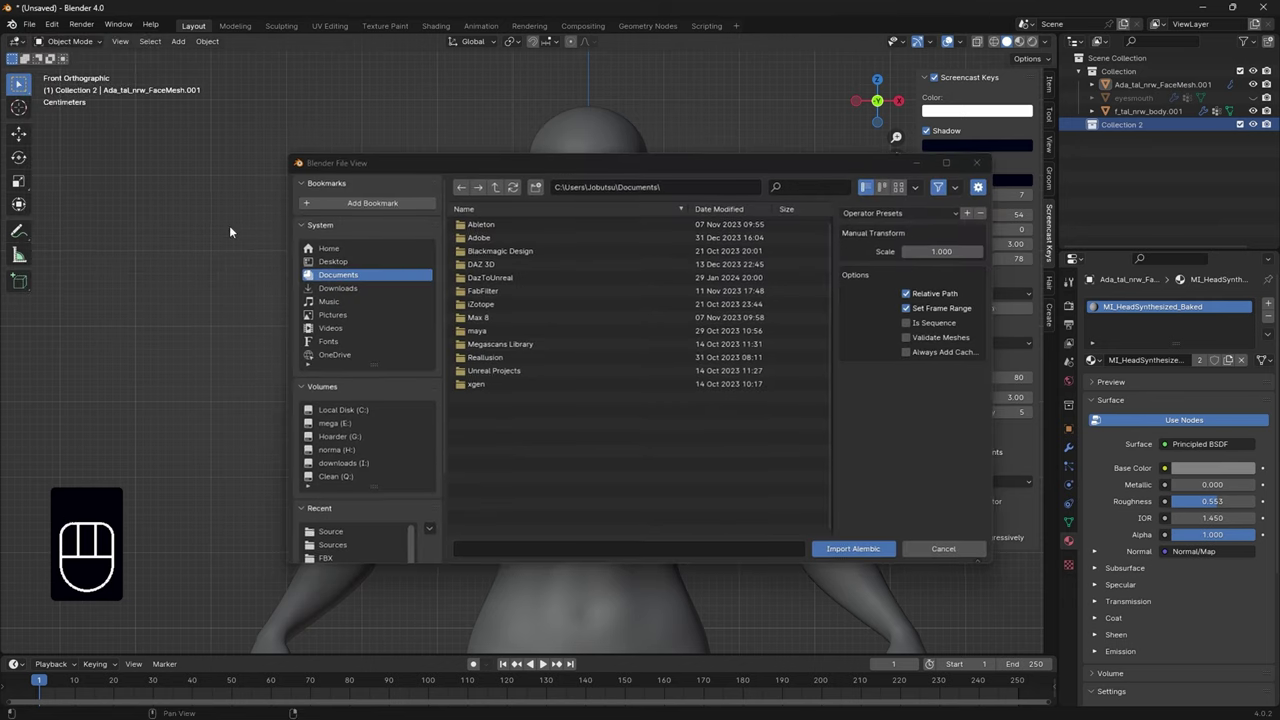
left_click(340, 532)
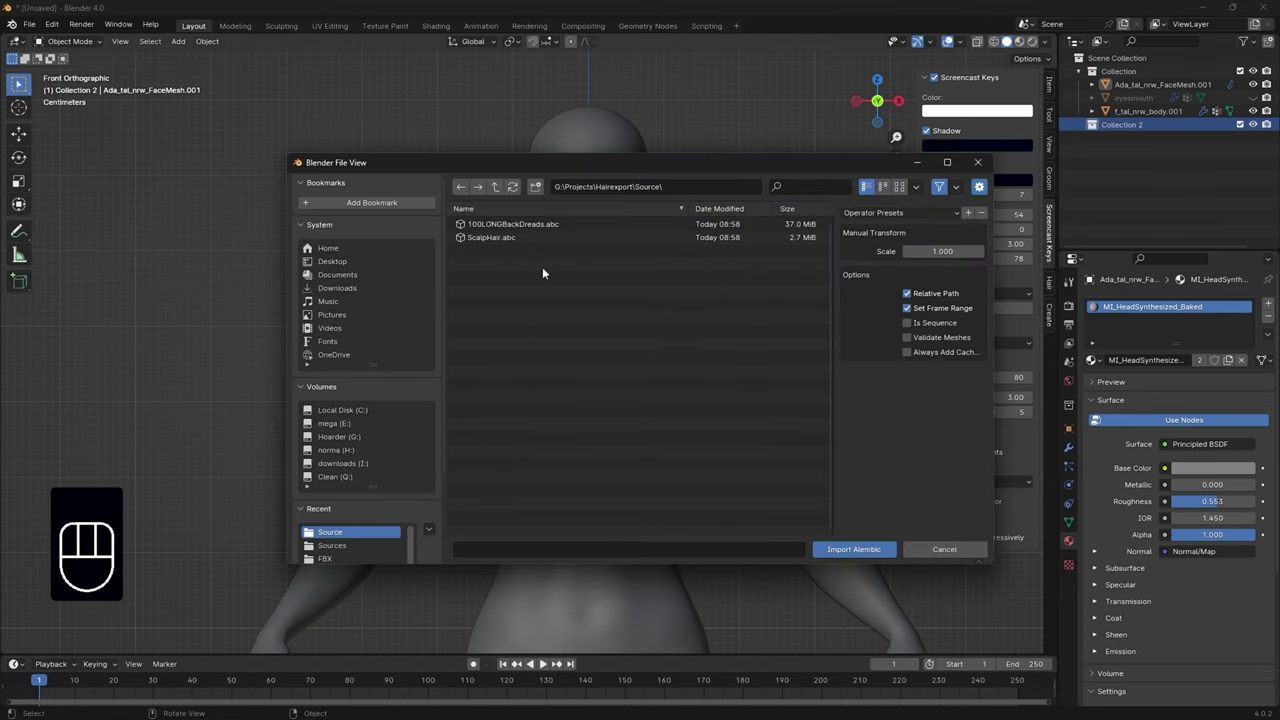
left_click(502, 240)
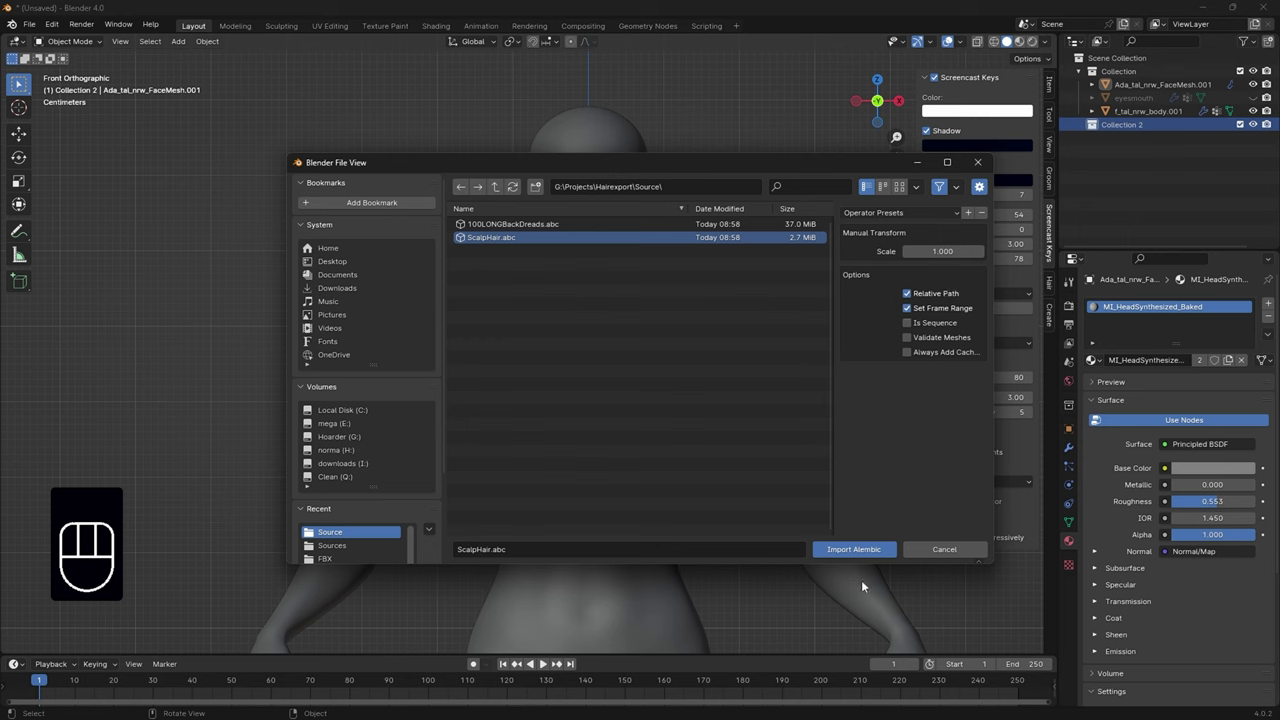
left_click(863, 549)
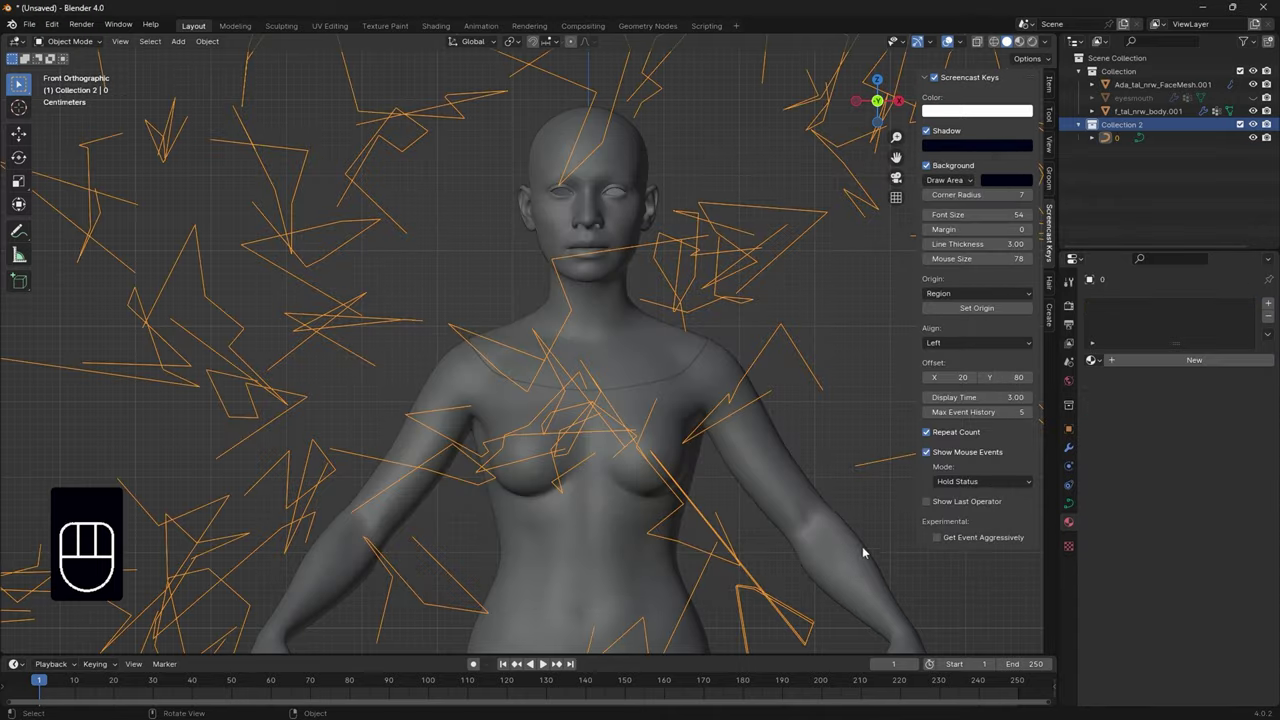
Set the imported scalp hair's rotation to -90° on X and 180° on Z
scroll(844, 526, "down", 15)
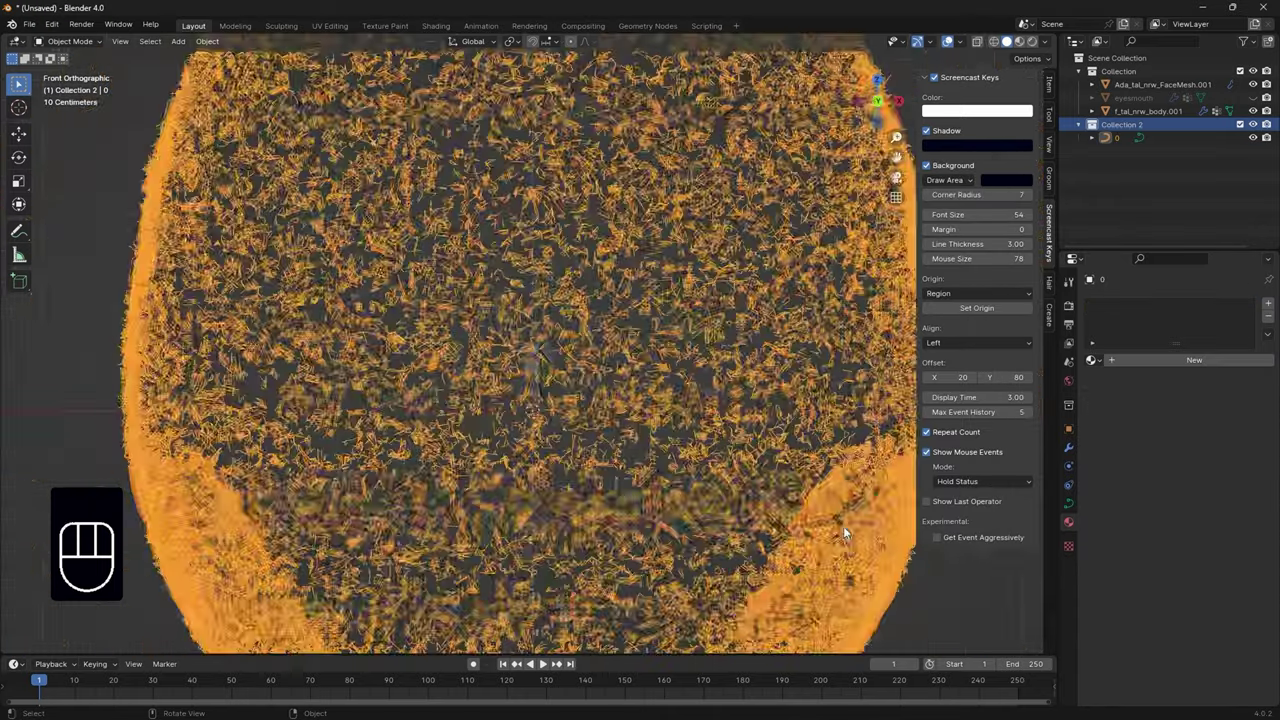
scroll(843, 526, "up", 2)
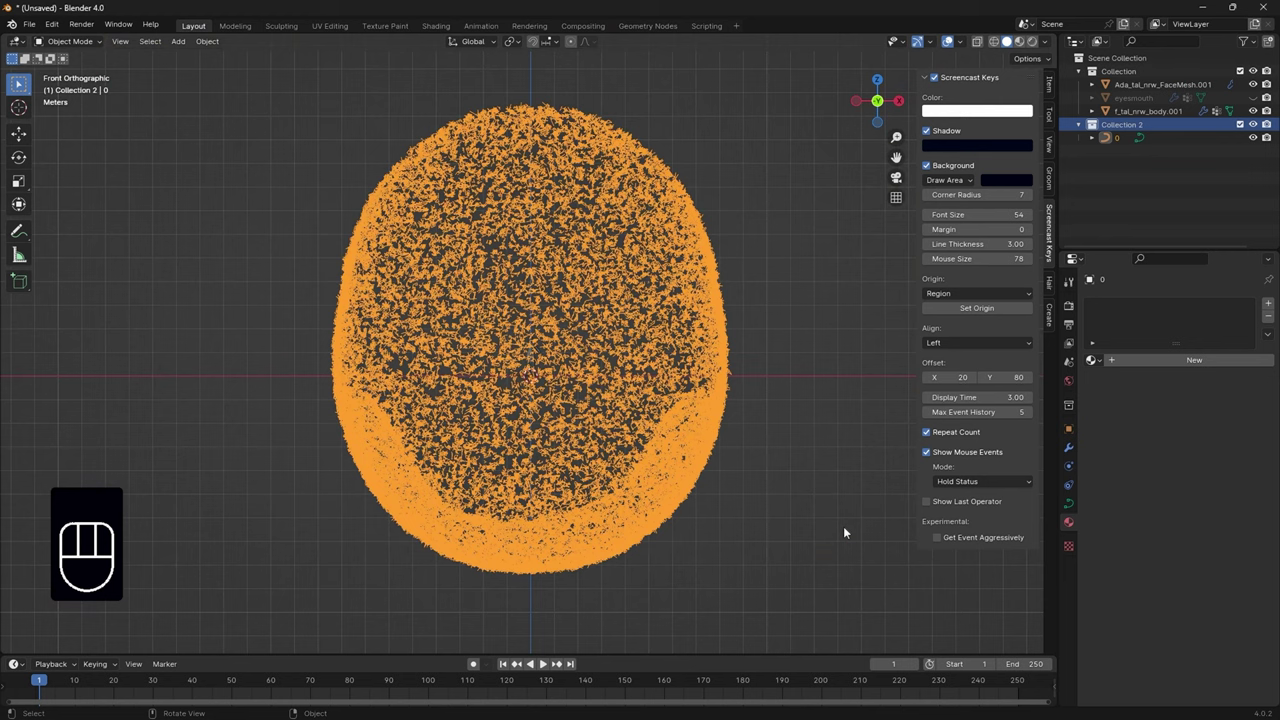
left_click(1069, 430)
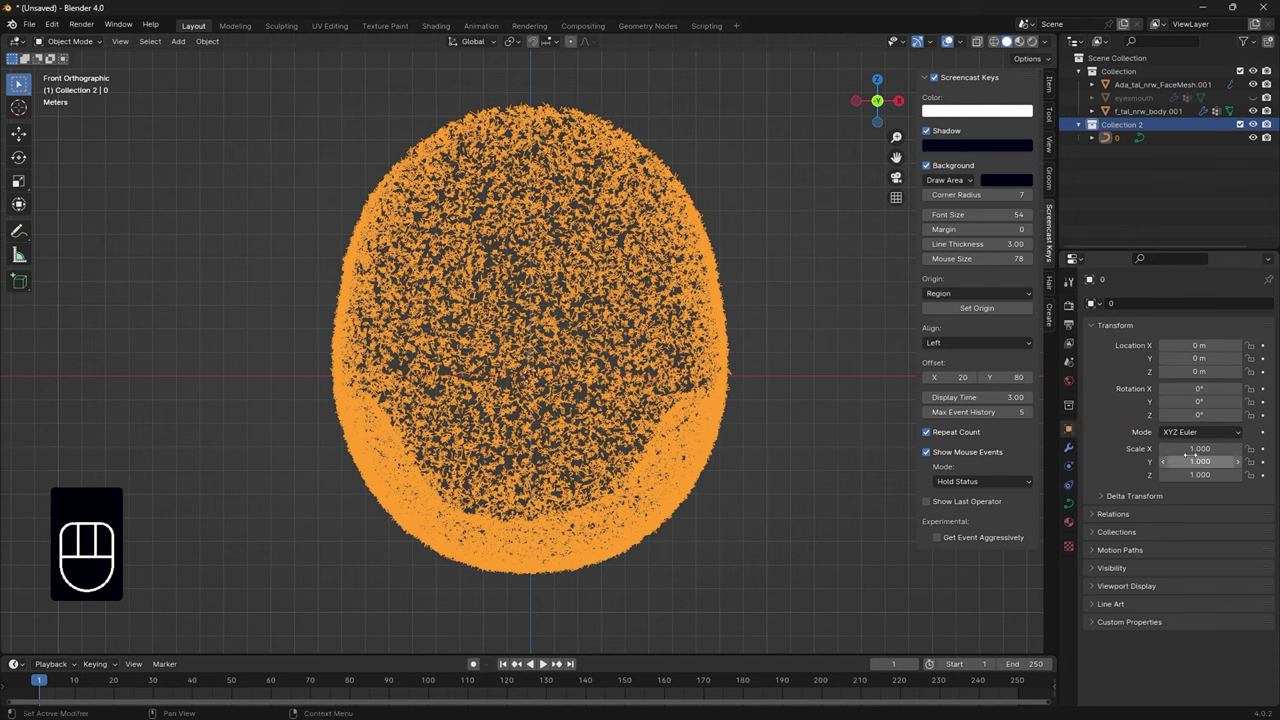
left_click(1212, 390)
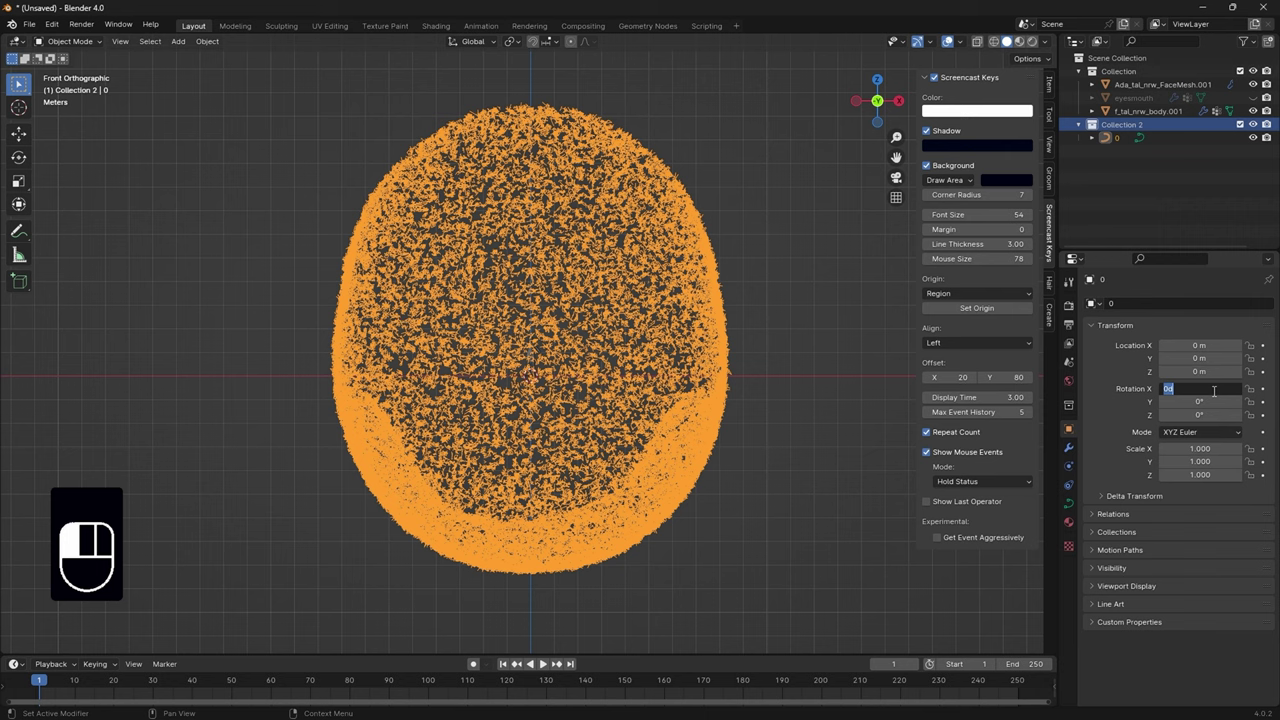
type("-90")
key("Return")
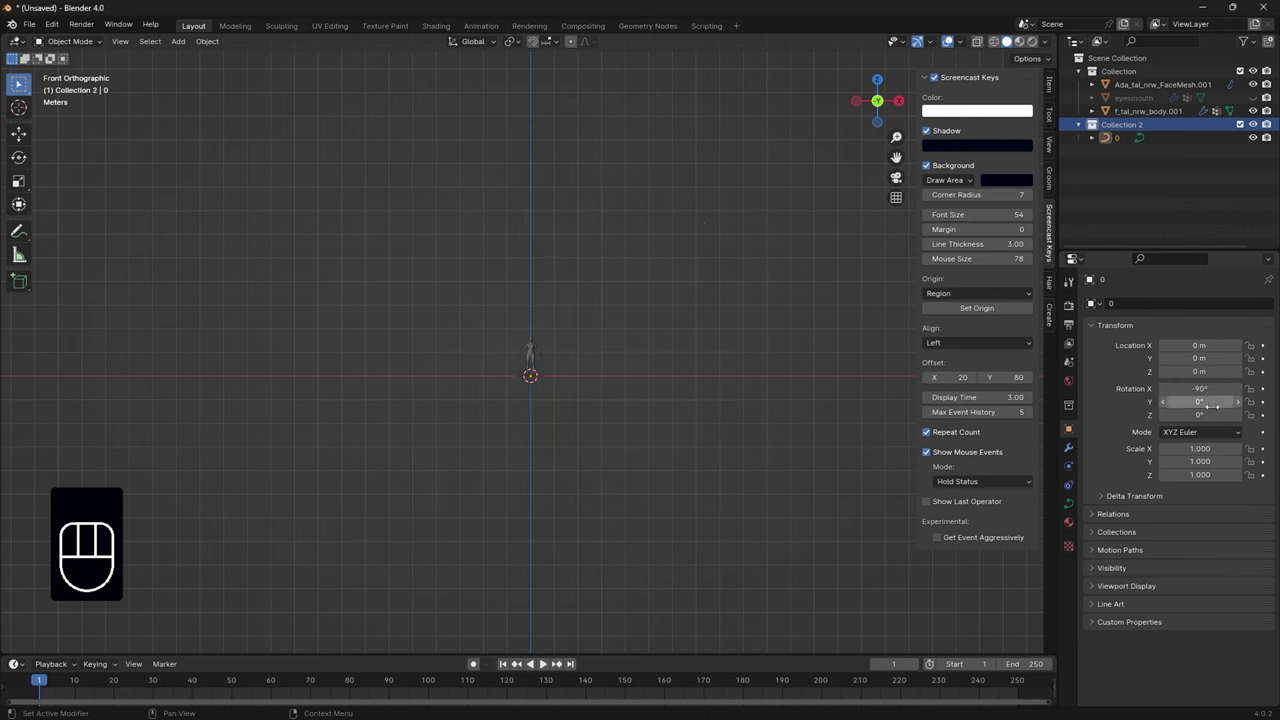
left_click(1208, 415)
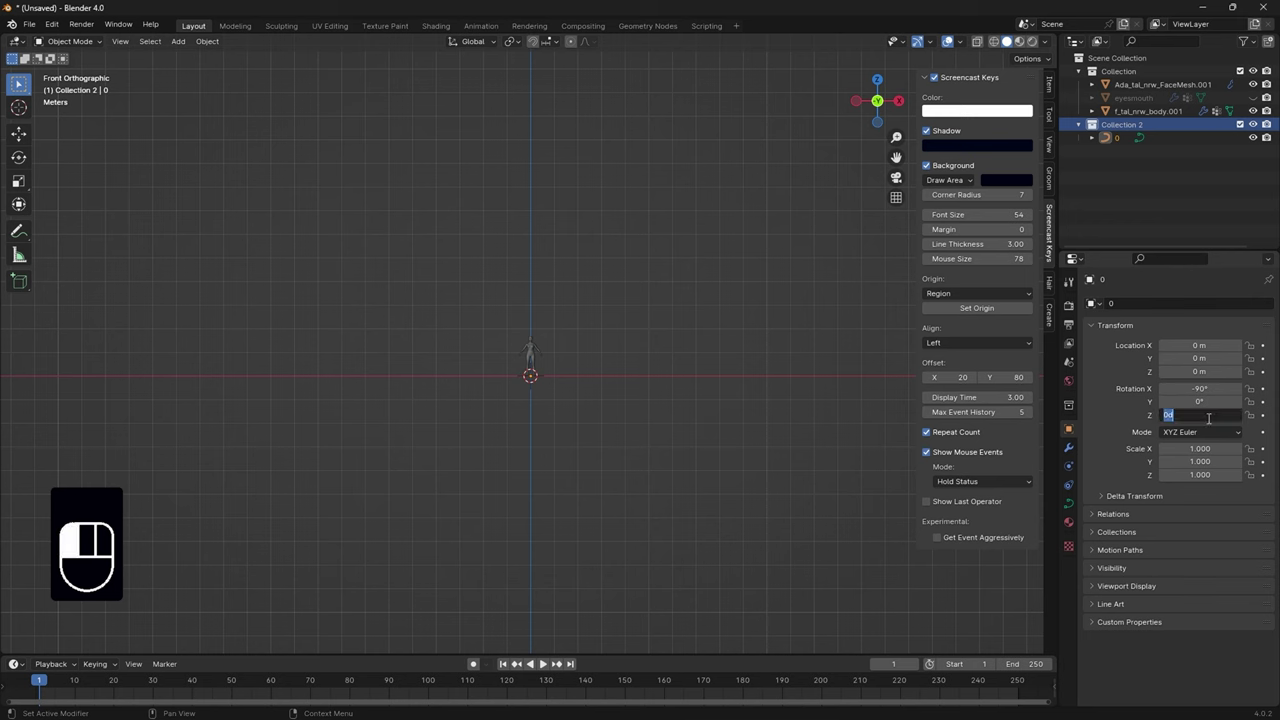
key("BackSpace")
type("180")
key("Return")
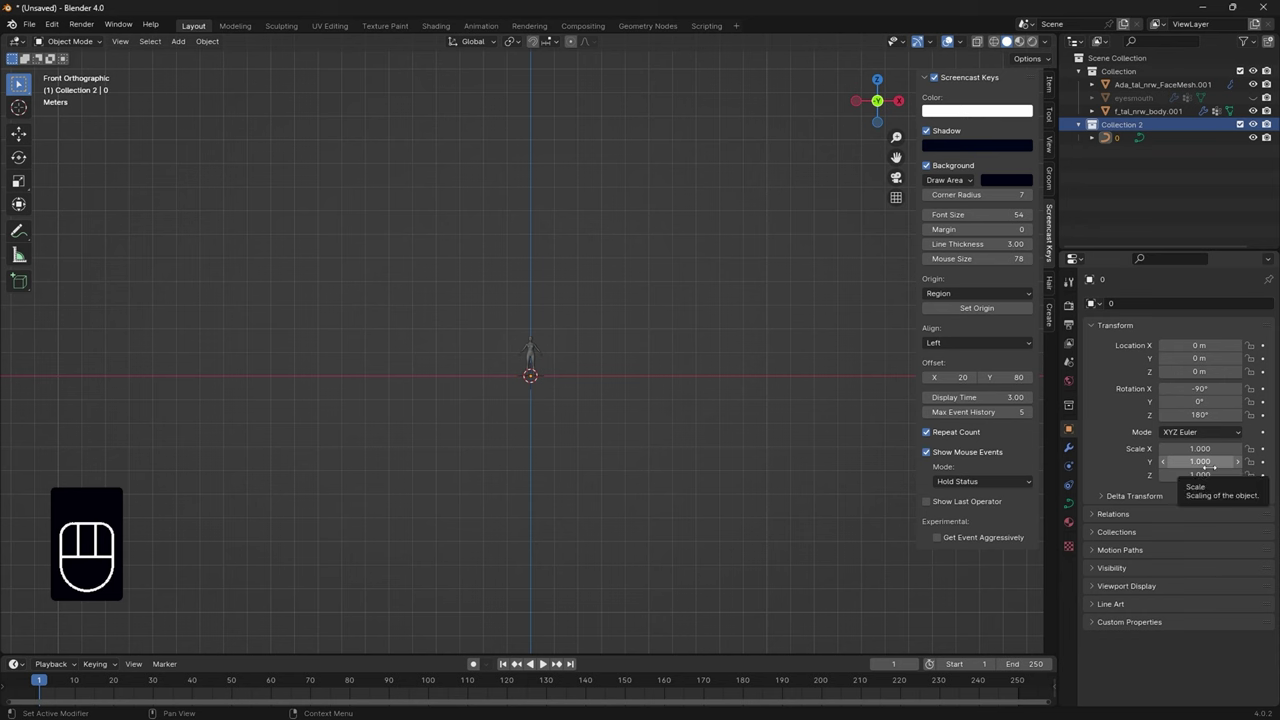
Set the scalp hair's scale to 0.010 on the X, Y and Z axes
left_click(1208, 449)
key("BackSpace")
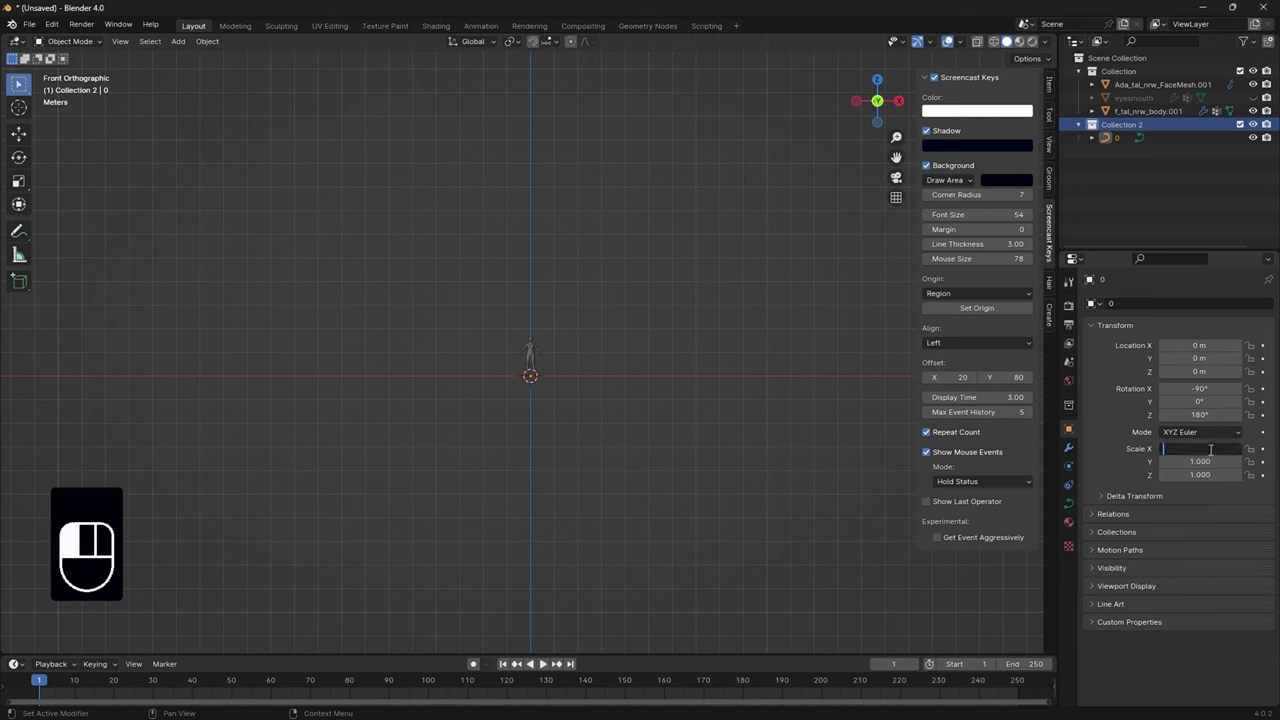
type("0.05")
key("Return")
left_click(1210, 462)
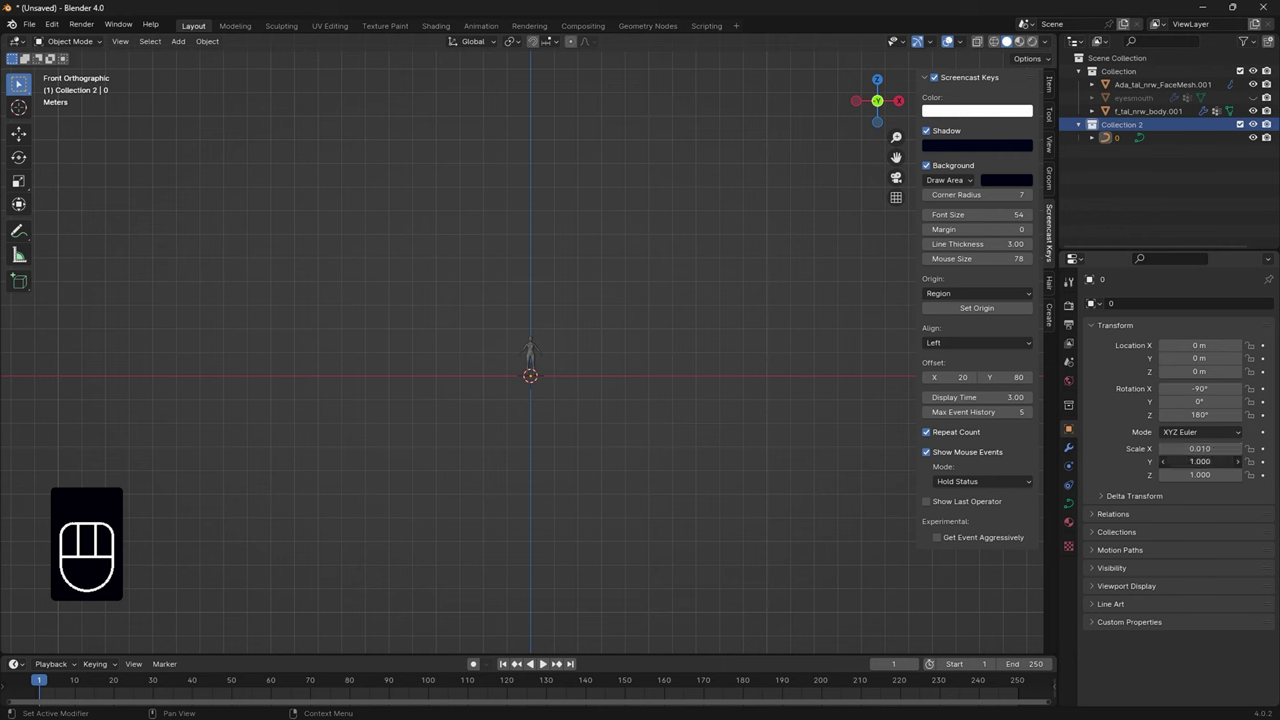
key("BackSpace")
type("0.01")
key("Return")
left_click(1212, 475)
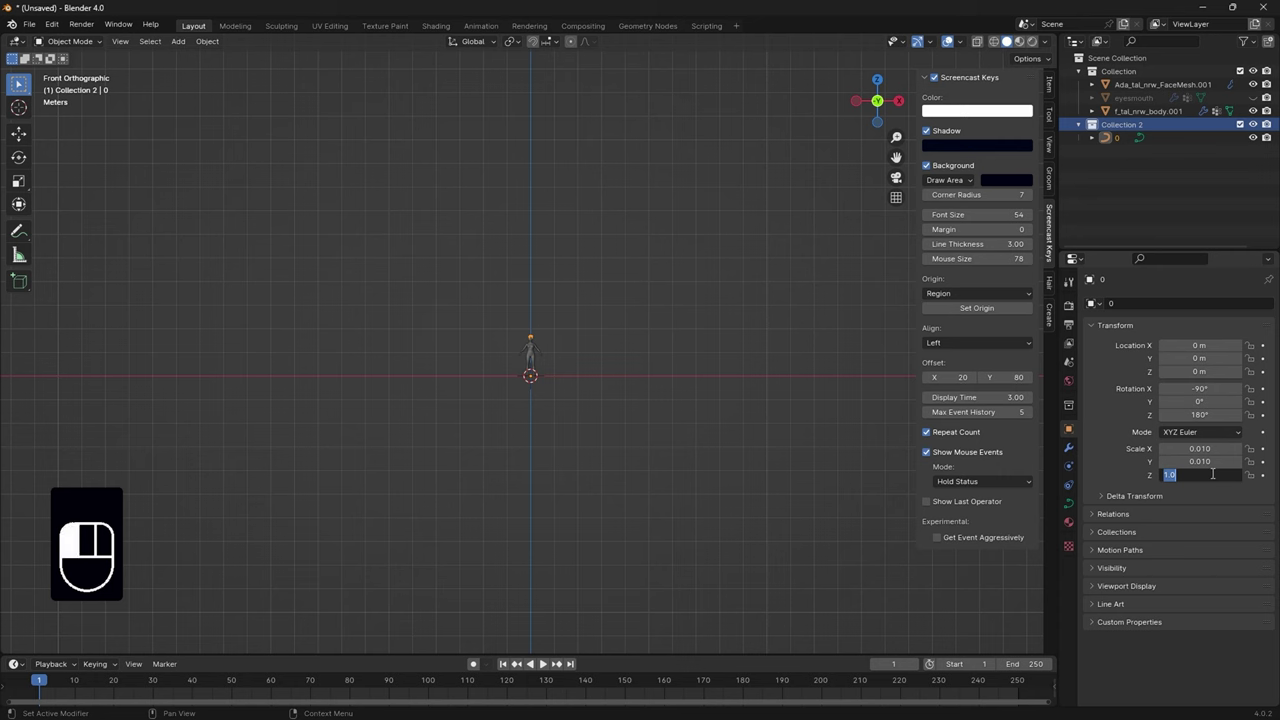
type("0.010")
key("Return")
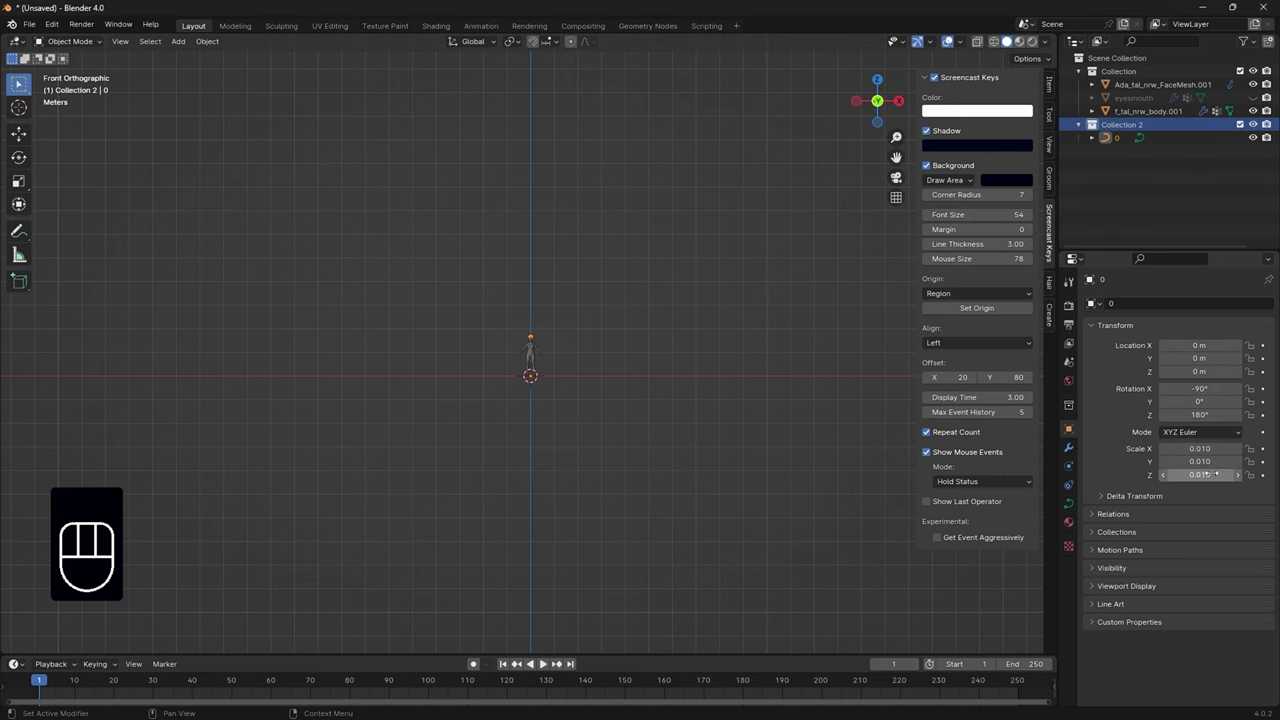
Lower the scalp hair onto the head by setting its Z location to -0.04 m in the right side view
scroll(588, 343, "up", 10)
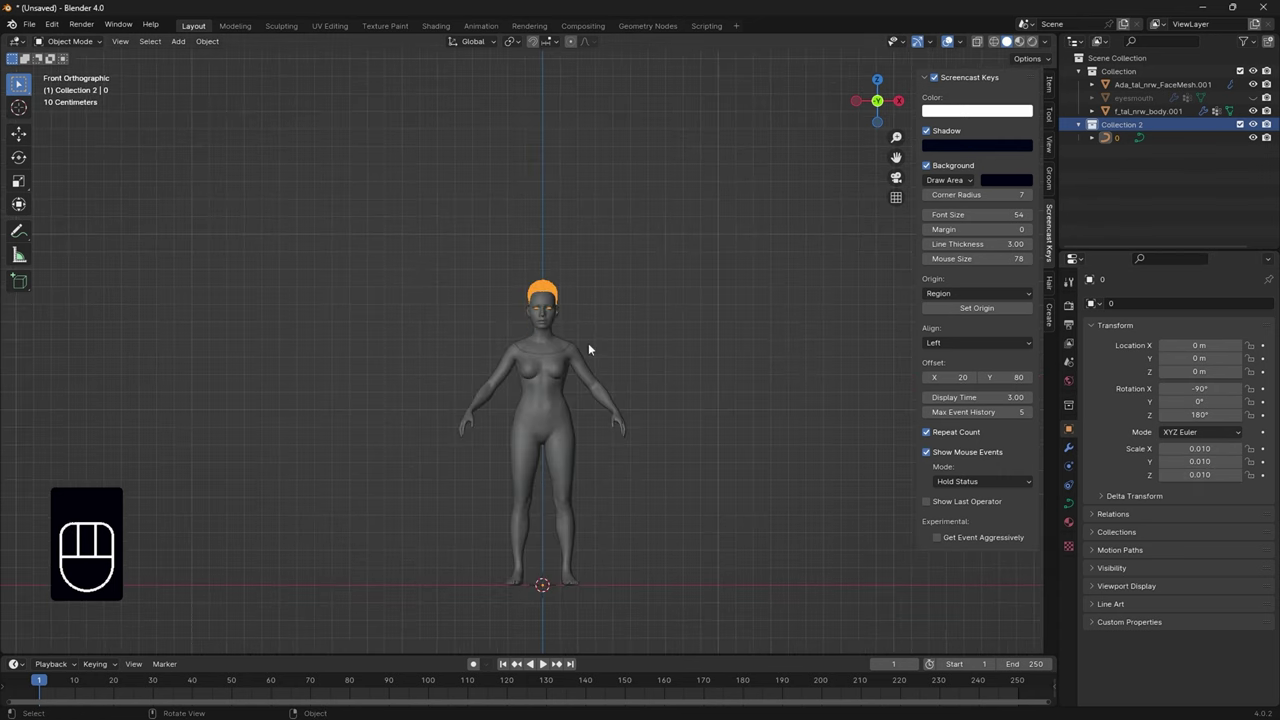
scroll(588, 346, "up", 2)
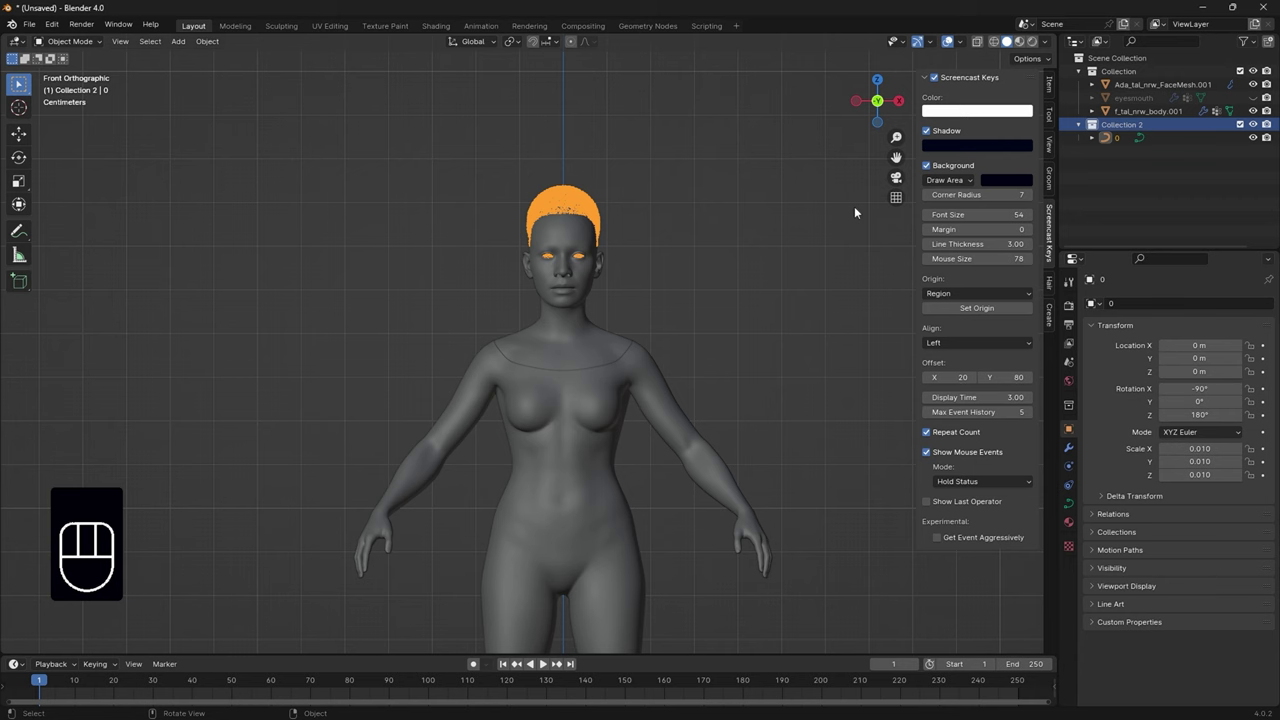
mouse_move(877, 100)
left_mouse_down()
mouse_move(830, 104)
mouse_move(870, 110)
left_mouse_up()
scroll(870, 118, "up", 2)
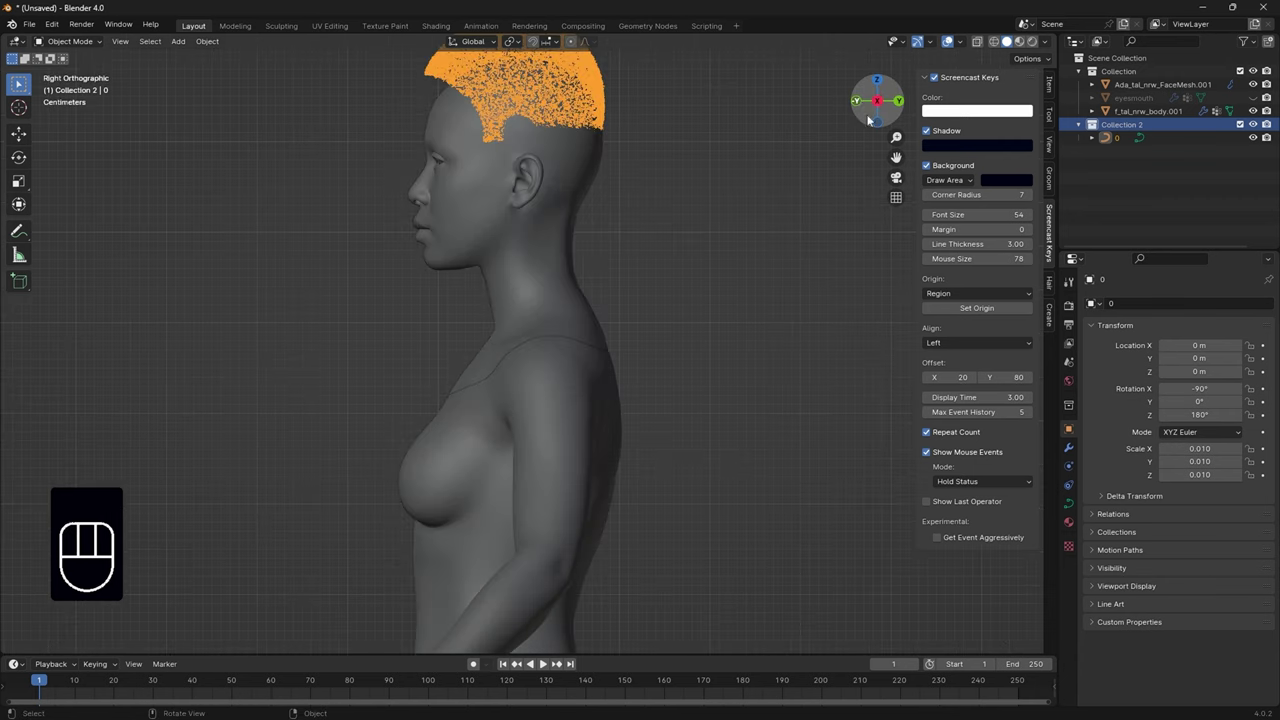
left_click_drag(894, 157, 951, 300)
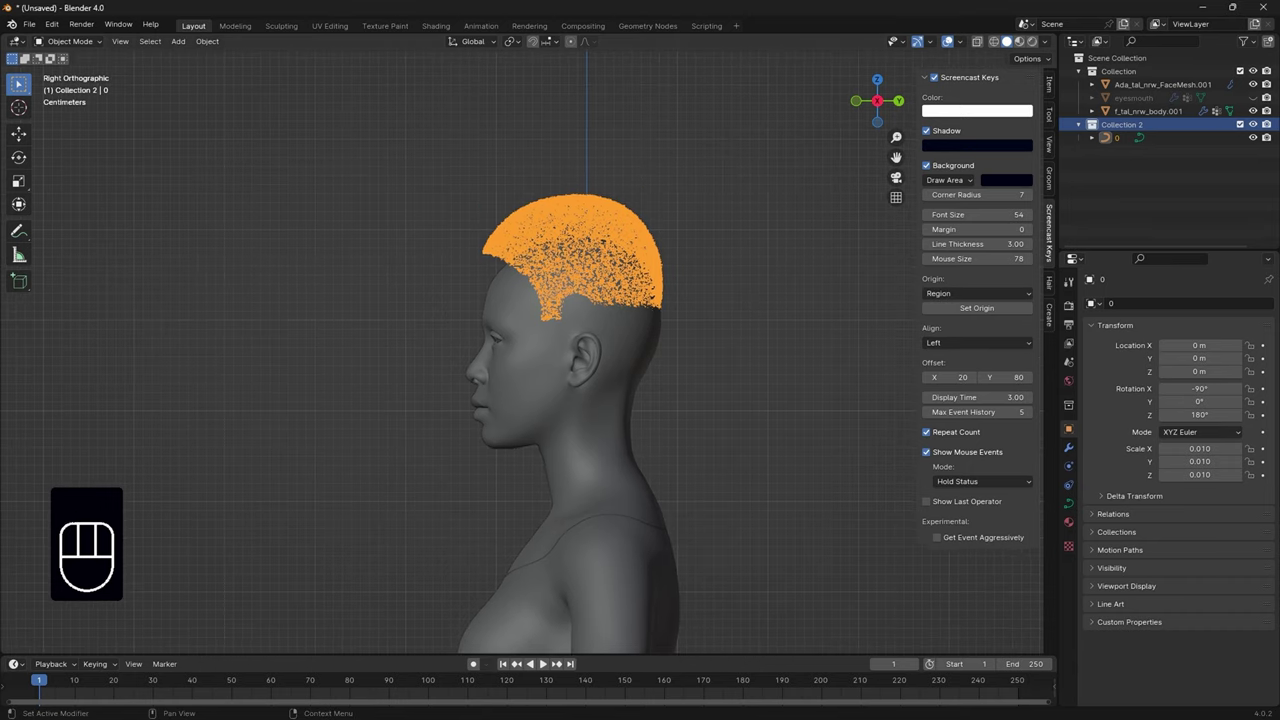
left_click(1199, 371)
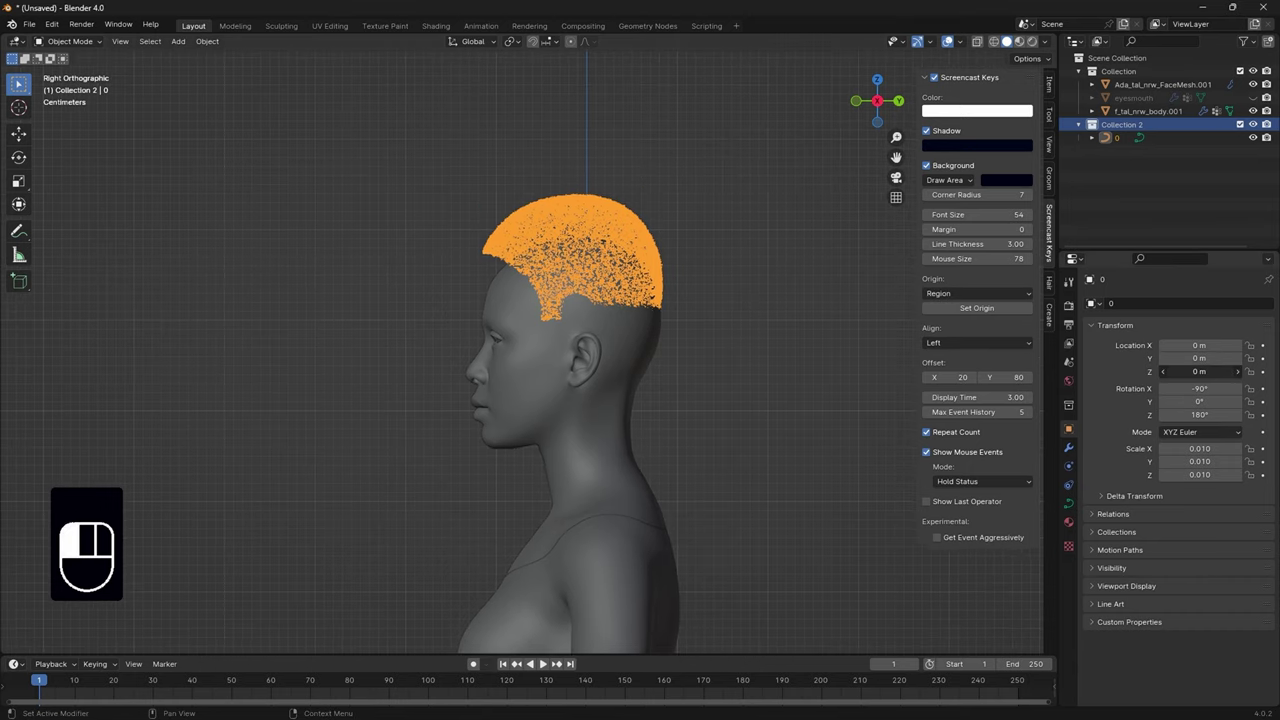
mouse_move(1199, 371)
left_mouse_down()
mouse_move(1171, 371)
mouse_move(1199, 371)
mouse_move(1199, 358)
left_mouse_up()
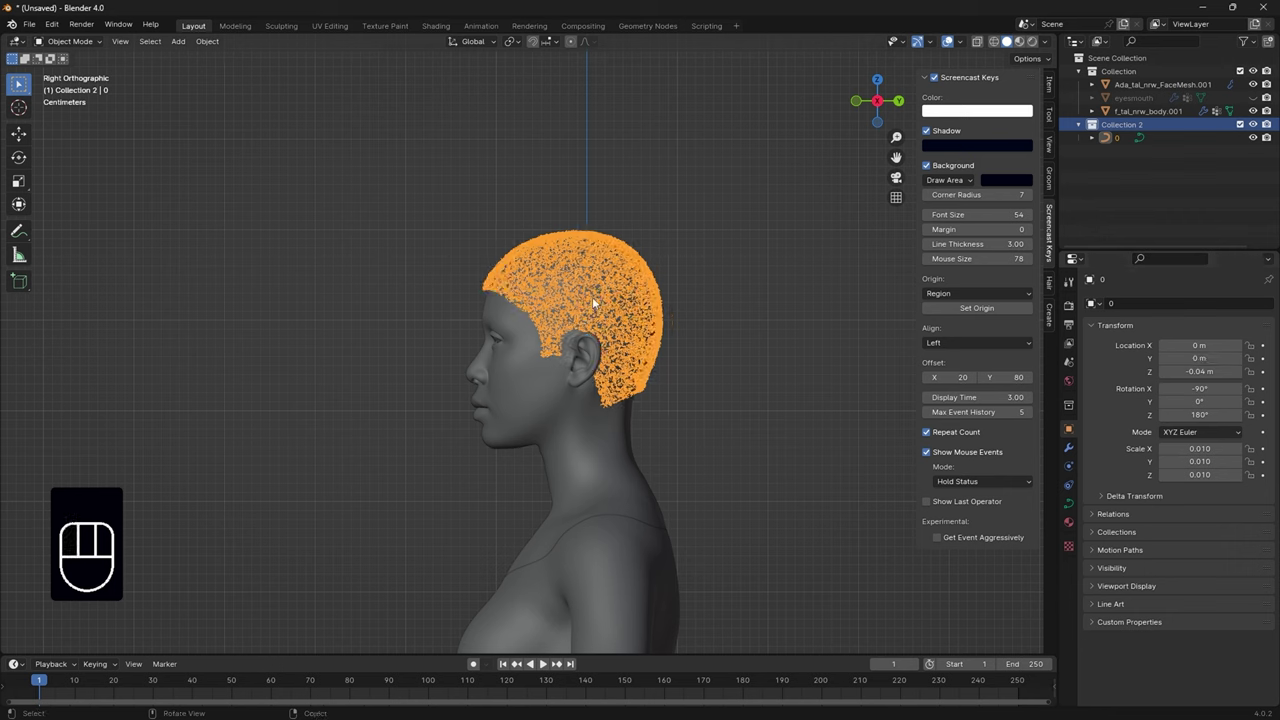
Move the scalp hair about 0.008 m along Y towards the back of the head and raise it about 0.0037 m along Z
key("g")
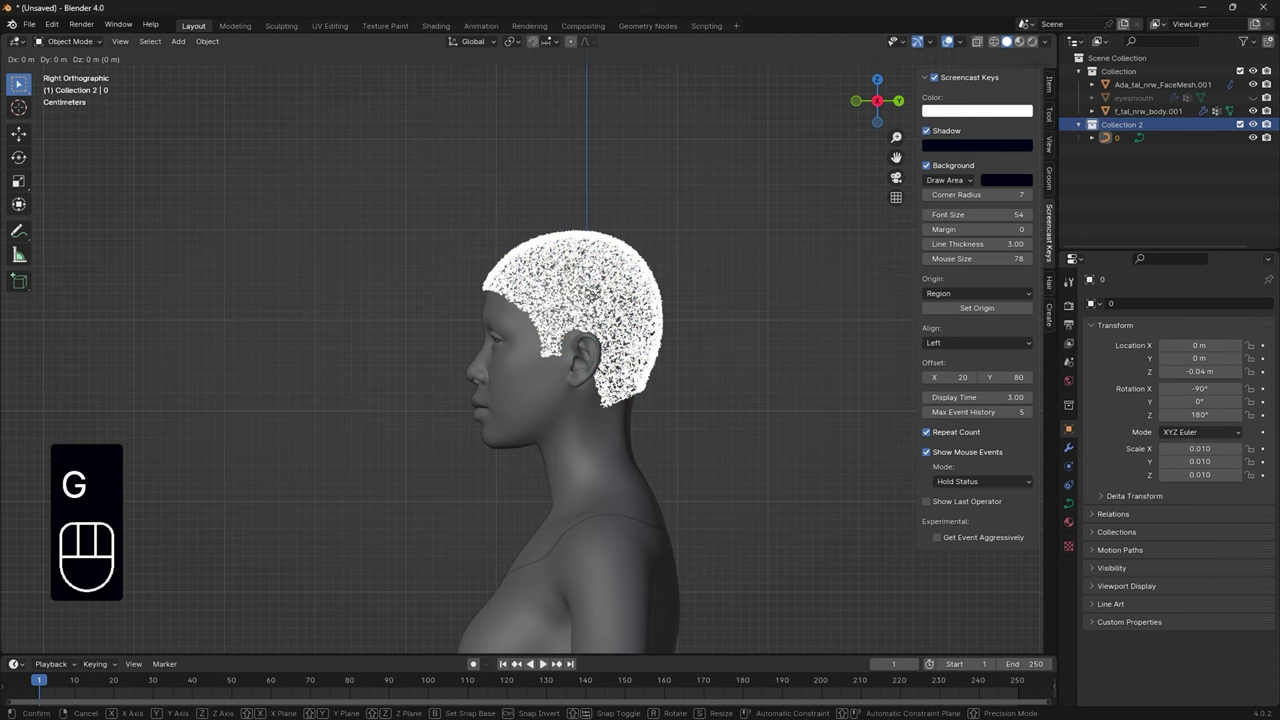
key("y")
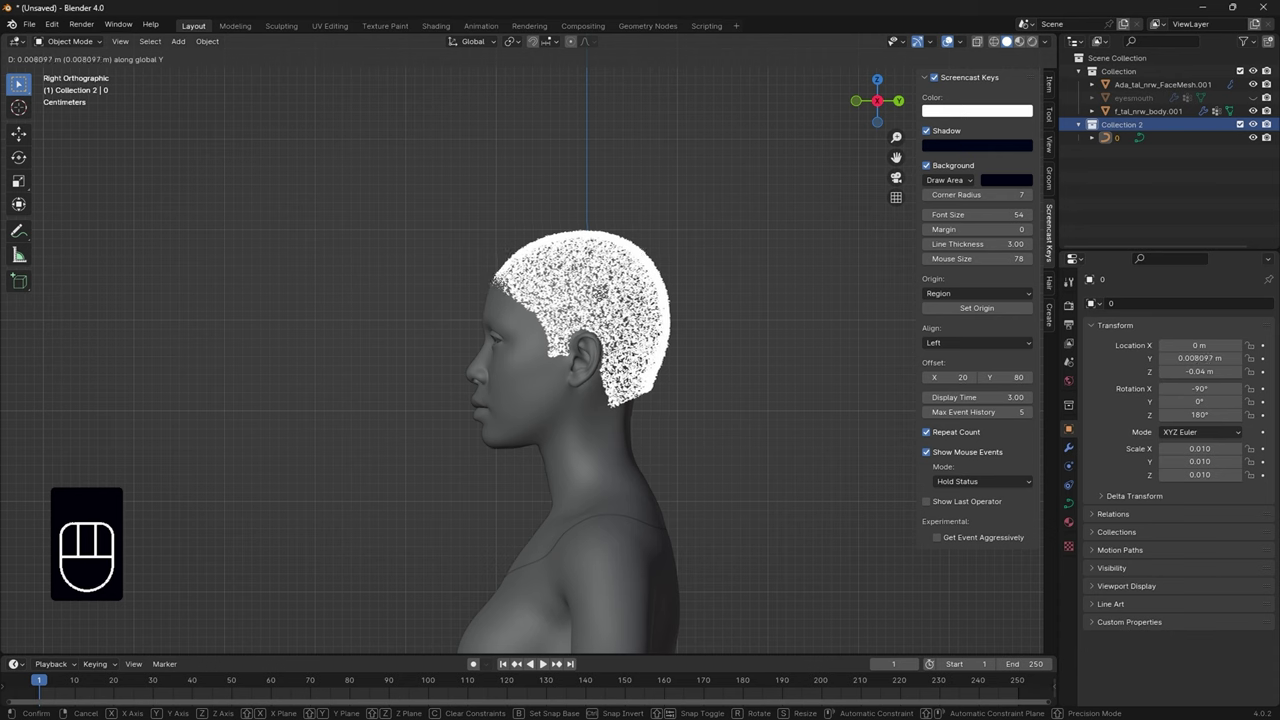
left_click(601, 300)
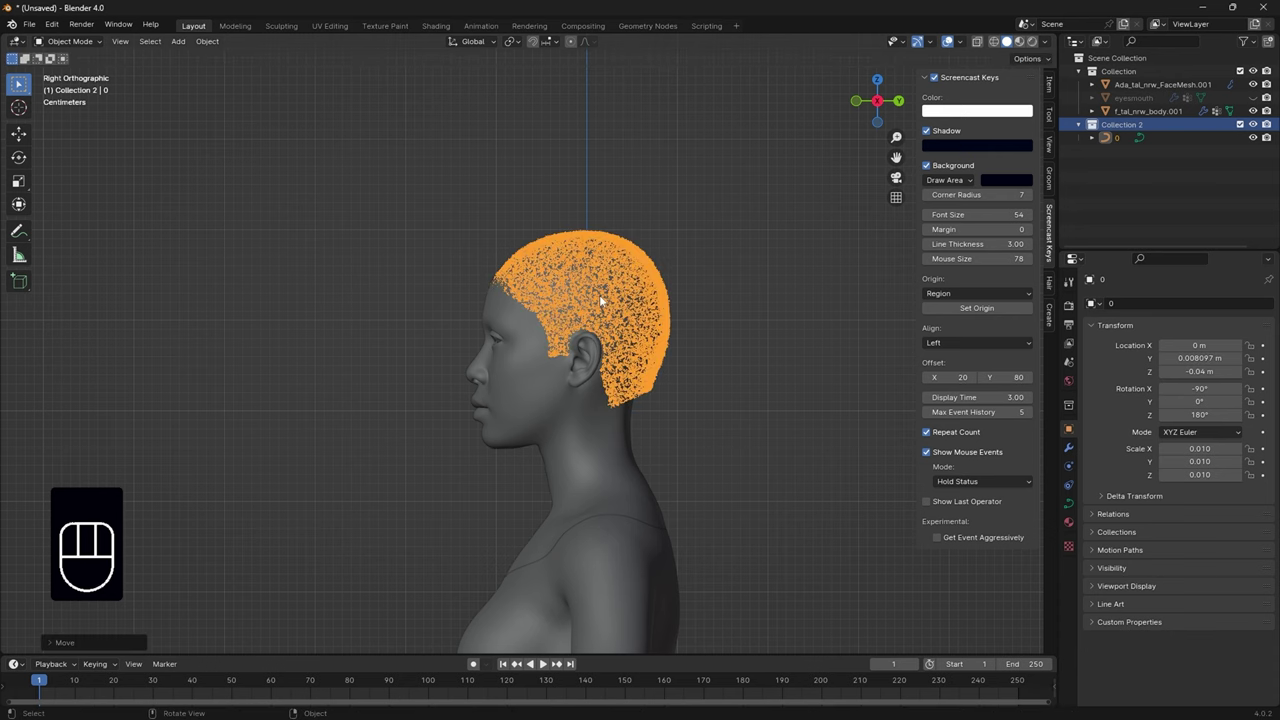
key("g")
key("z")
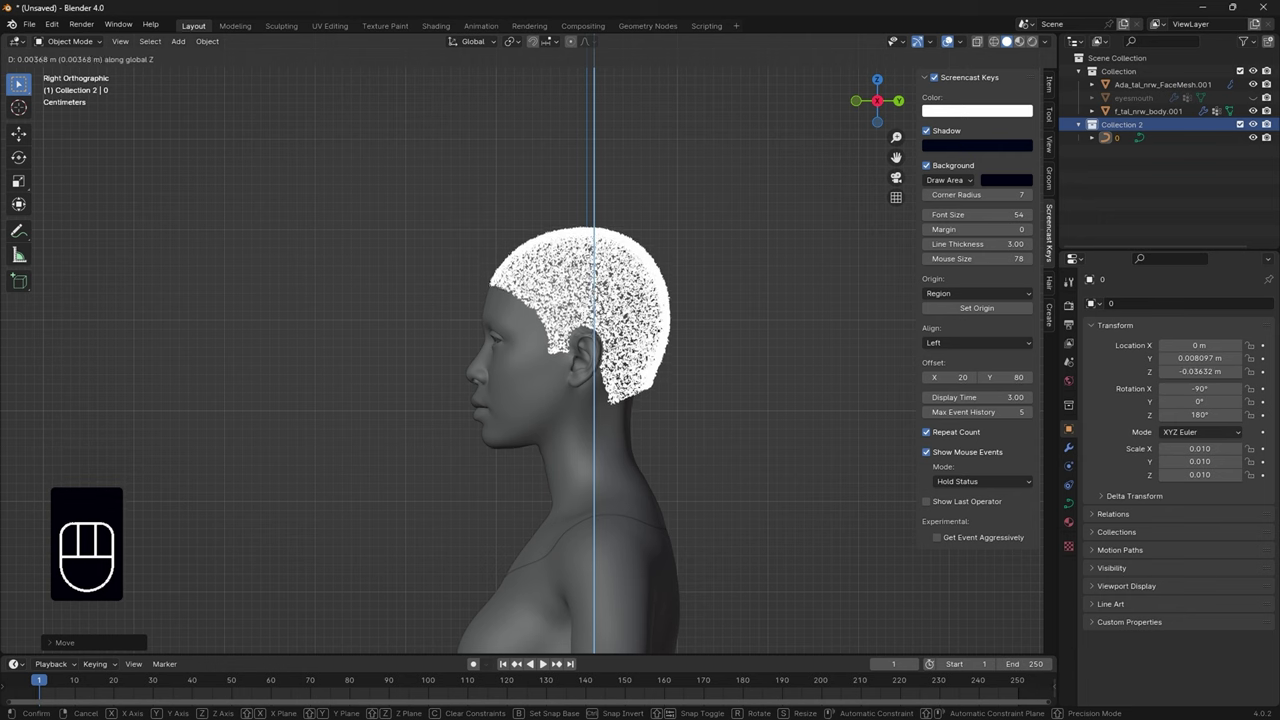
left_click(597, 291)
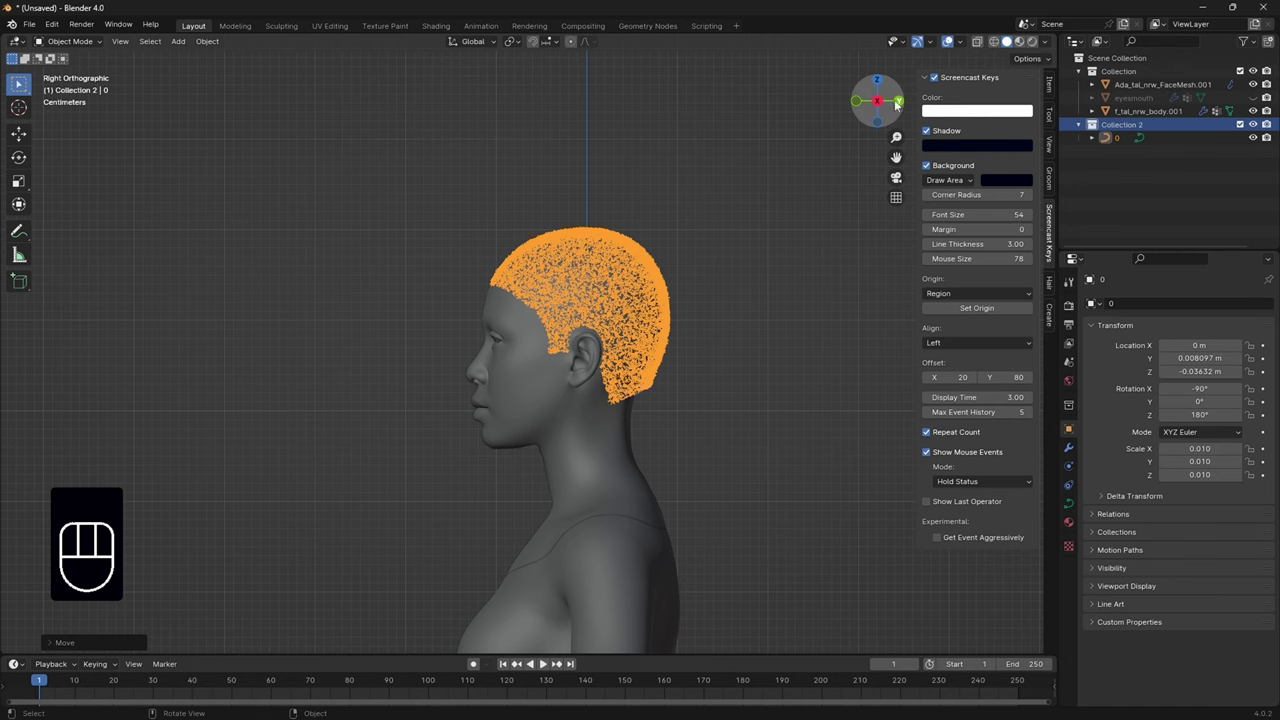
mouse_move(877, 100)
left_mouse_down()
mouse_move(845, 118)
mouse_move(877, 110)
left_mouse_up()
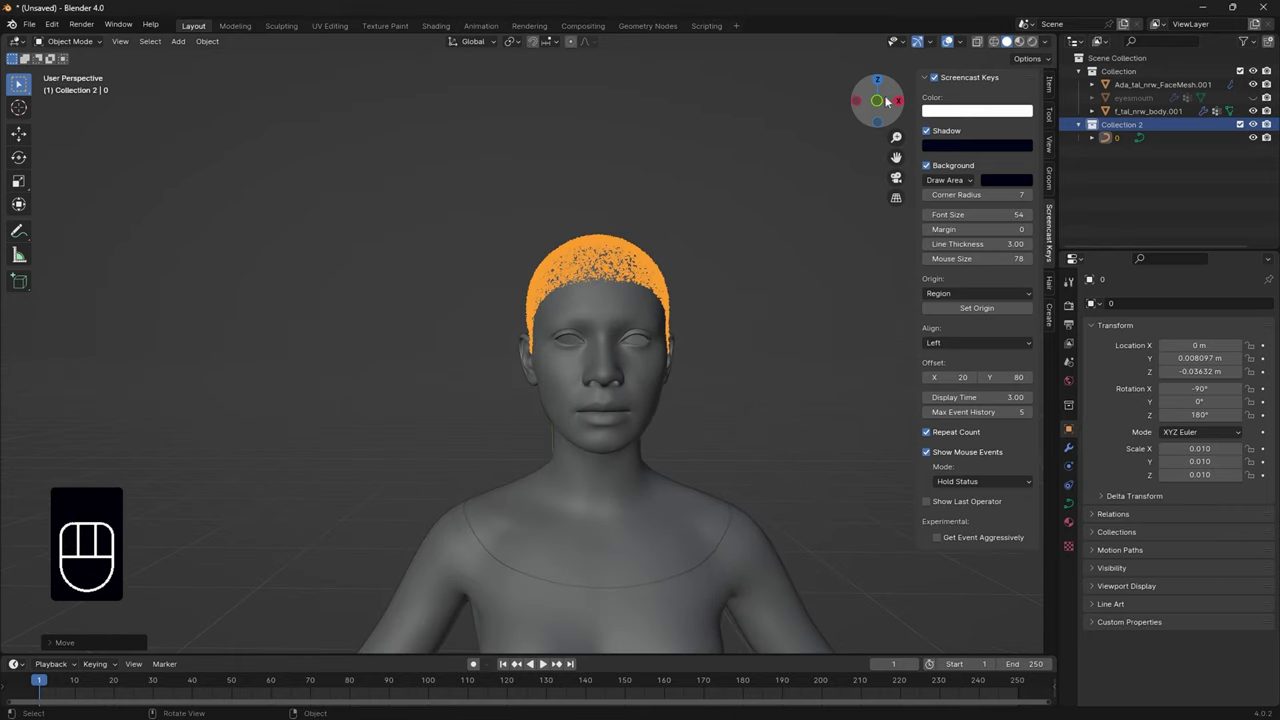
Lower the scalp hair along Z in the right side view to a Z location of -0.04 m
scroll(826, 247, "up", 1)
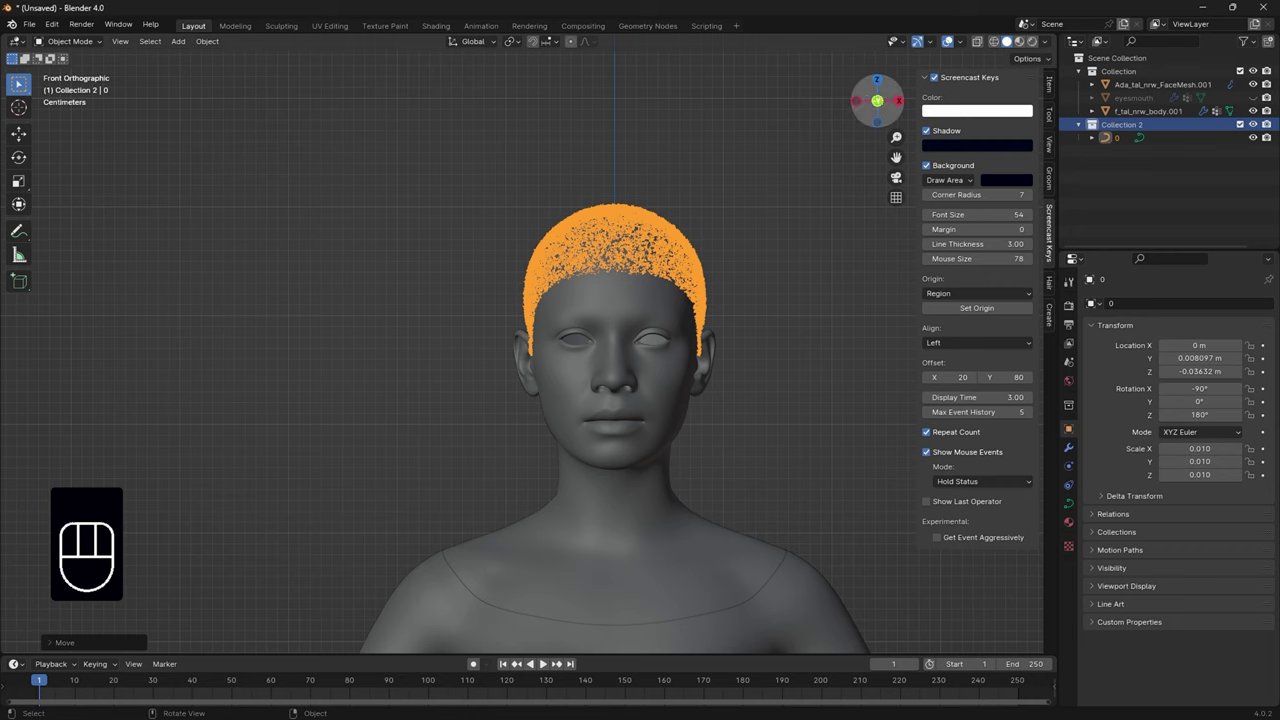
mouse_move(877, 101)
left_mouse_down()
mouse_move(918, 103)
mouse_move(880, 103)
left_mouse_up()
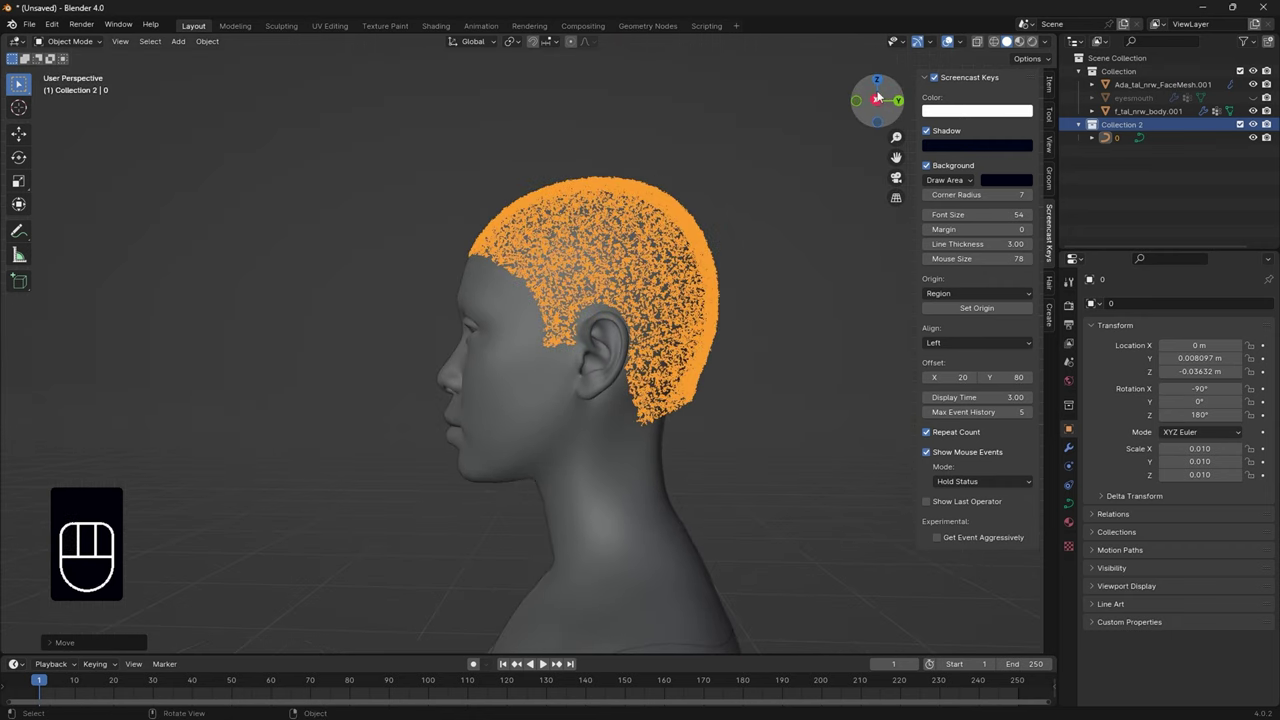
left_click(878, 102)
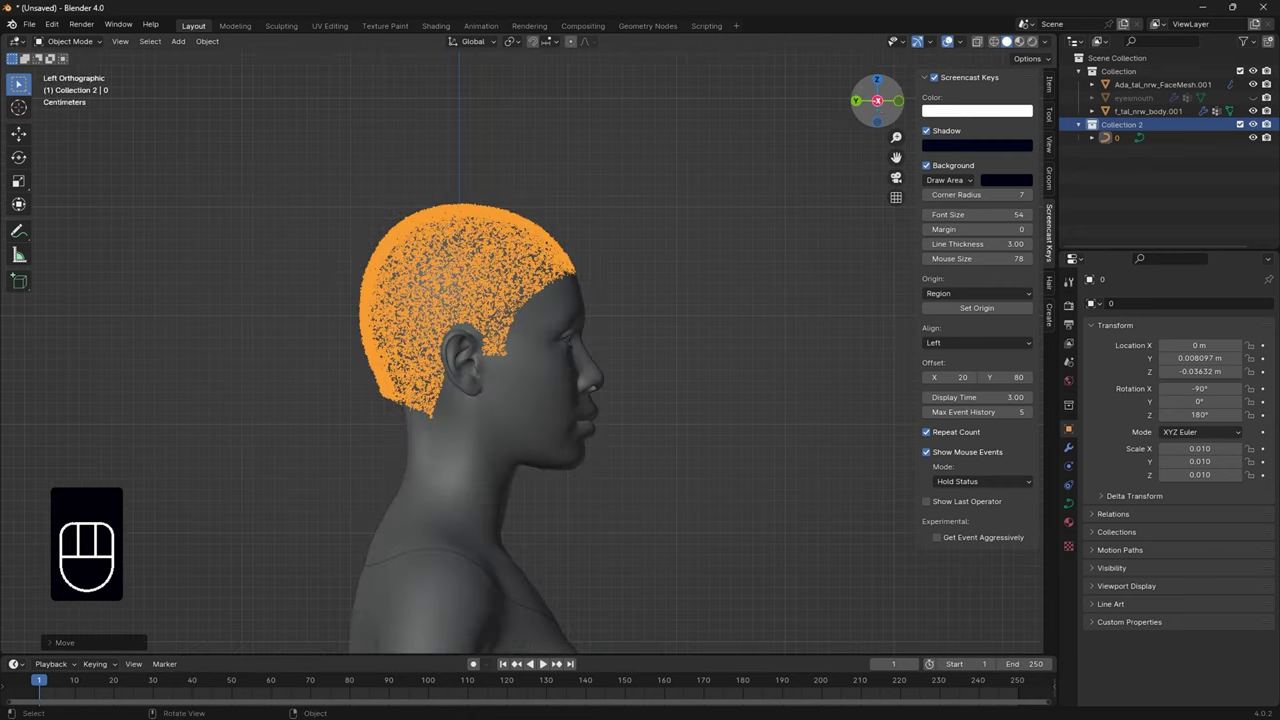
left_click(856, 101)
left_click(857, 104)
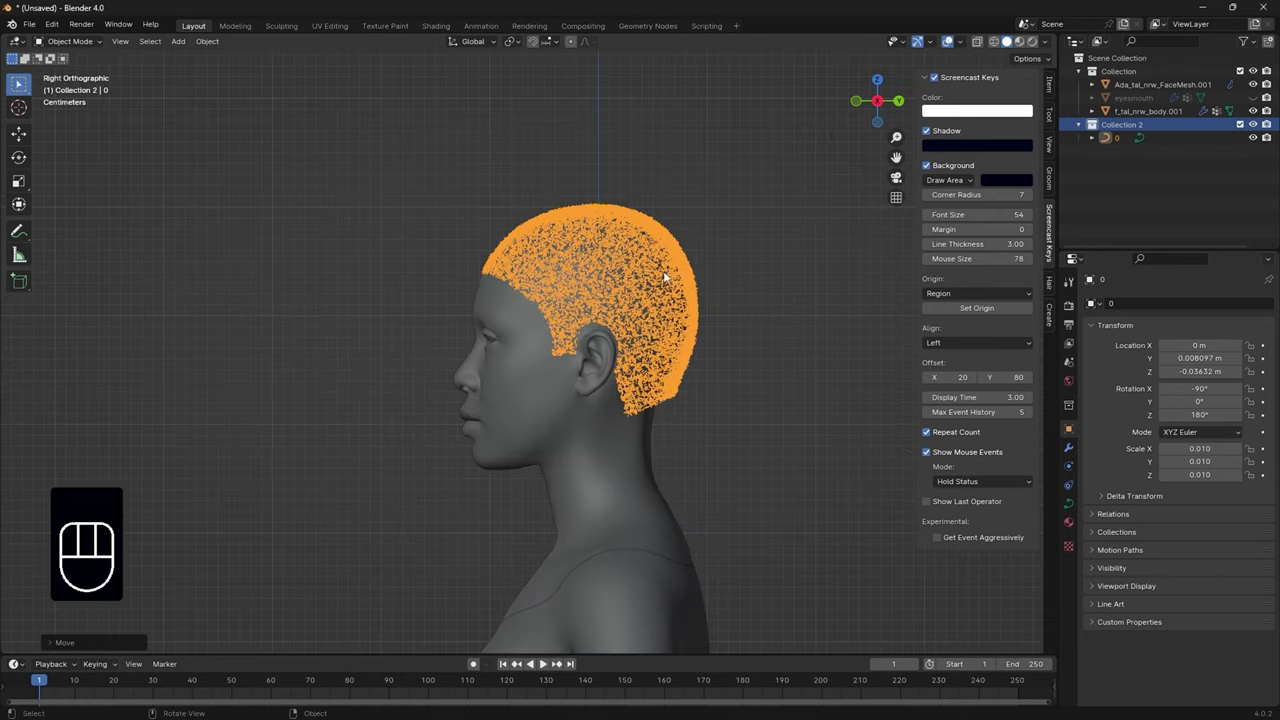
key("g")
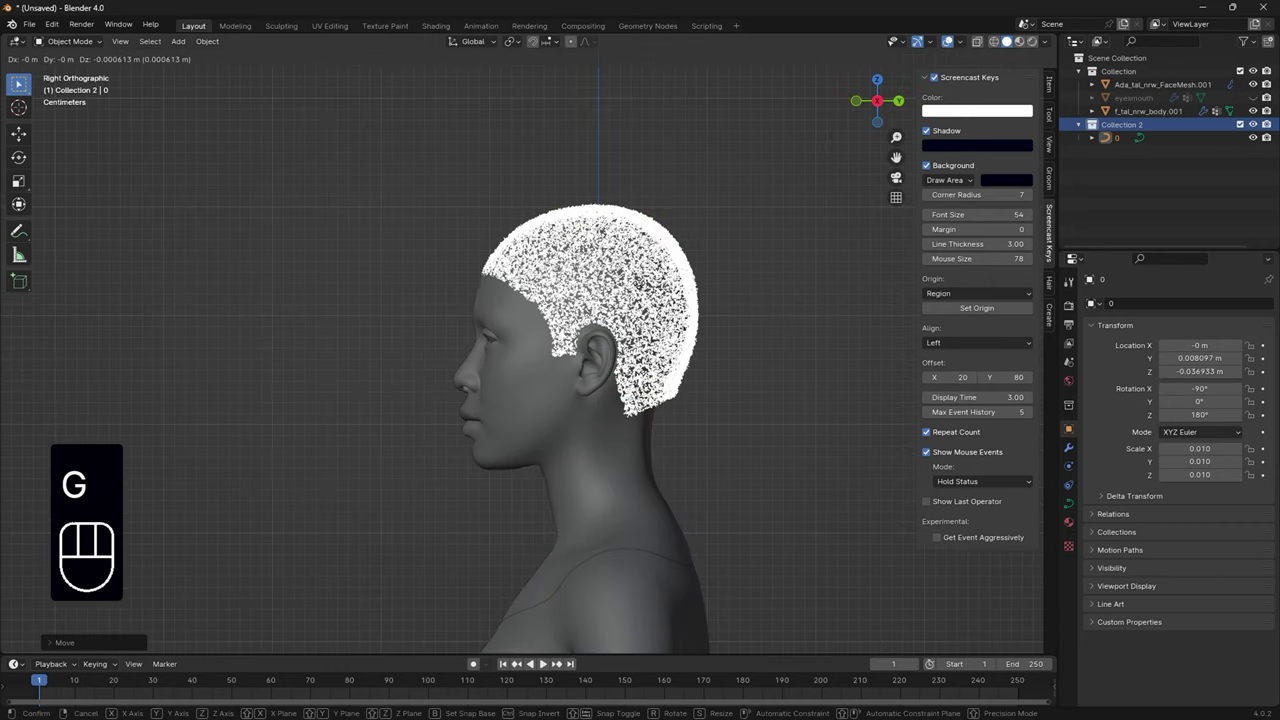
key("z")
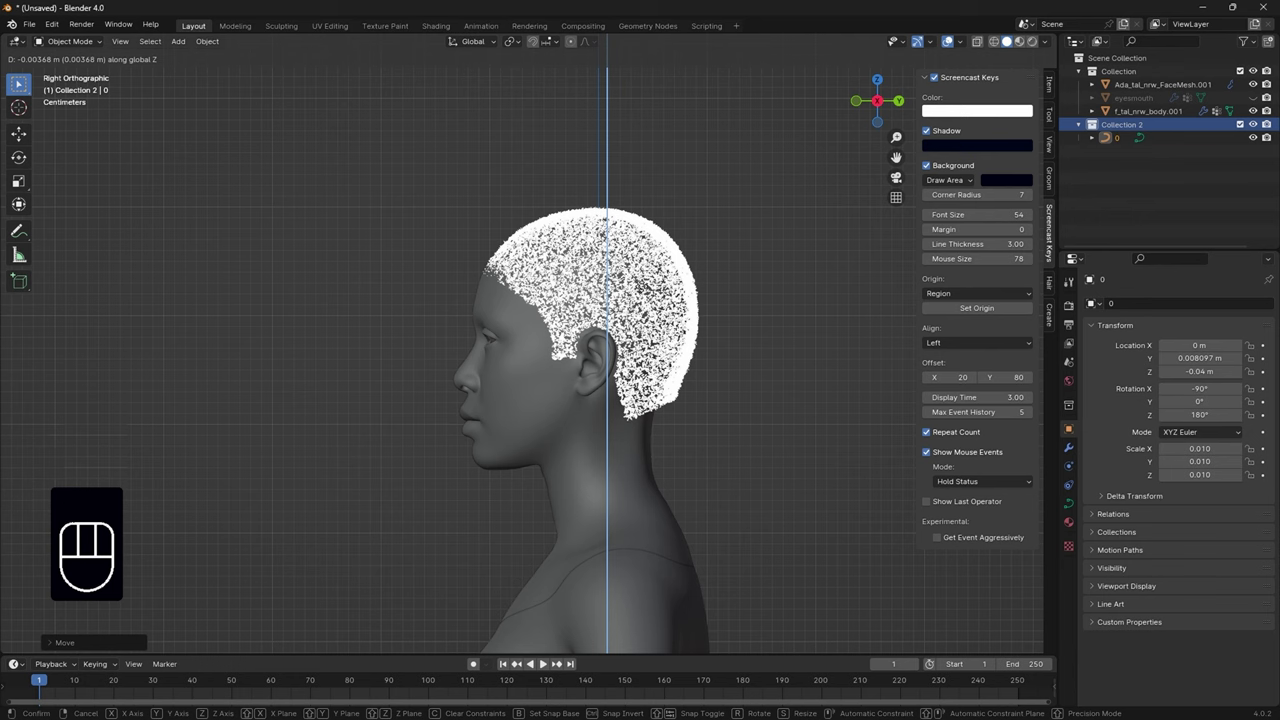
left_click(643, 291)
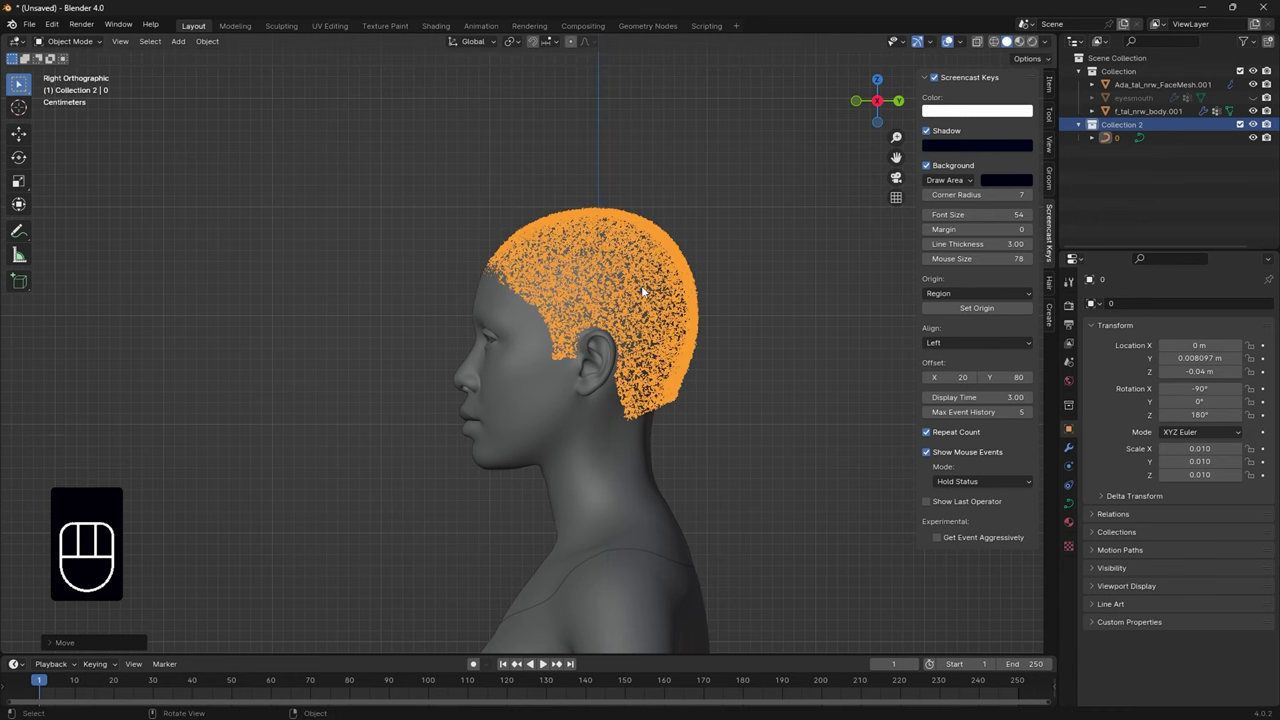
Apply all transforms (location, rotation and scale) to the scalp hair
left_click(856, 101)
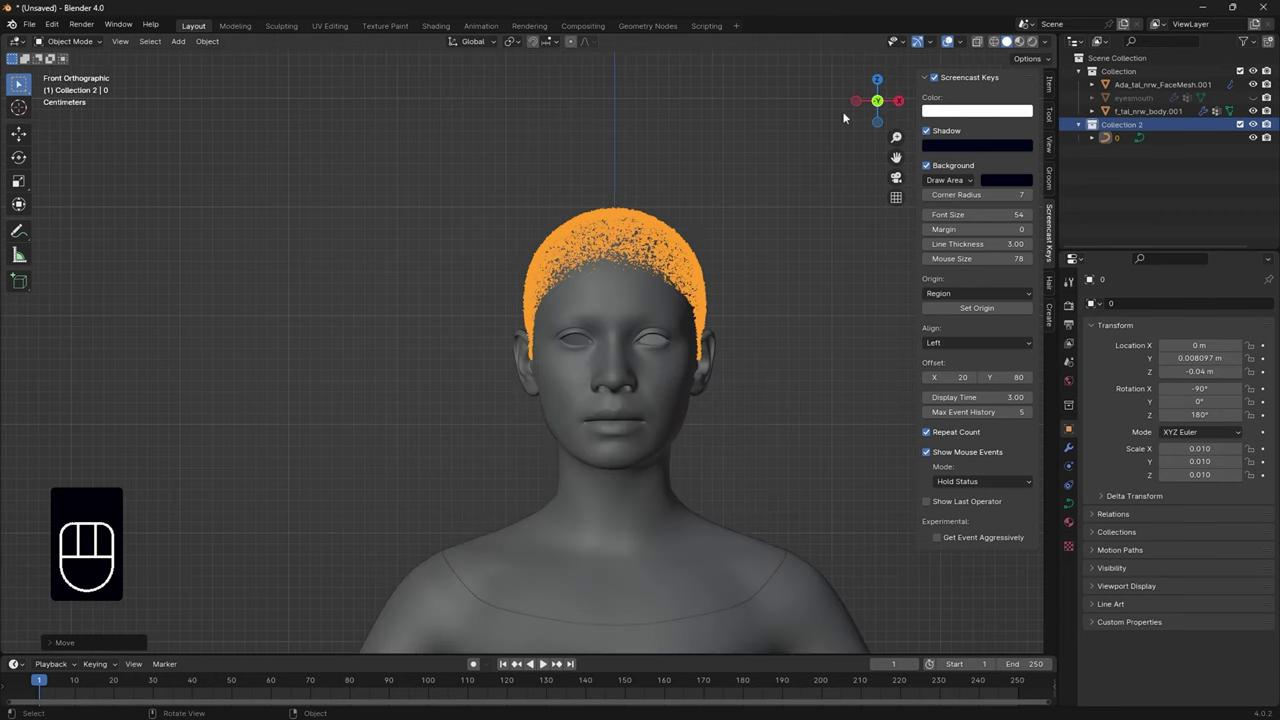
left_click(207, 42)
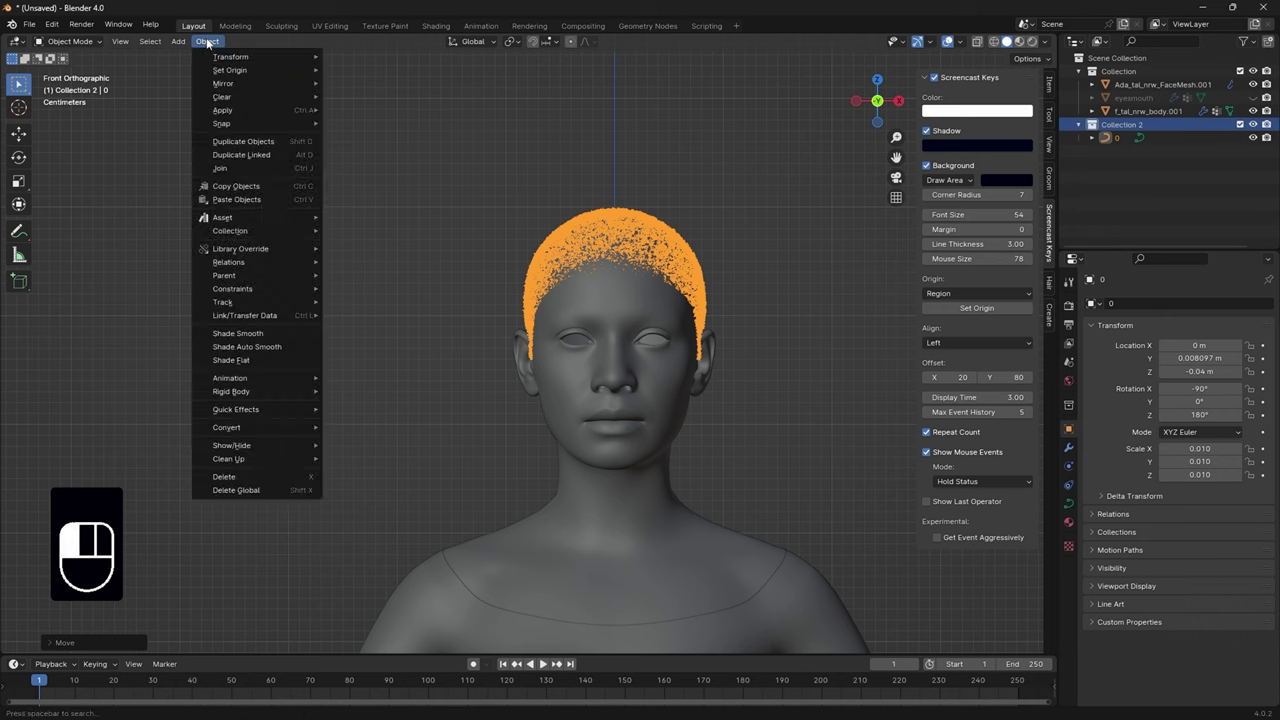
mouse_move(216, 60)
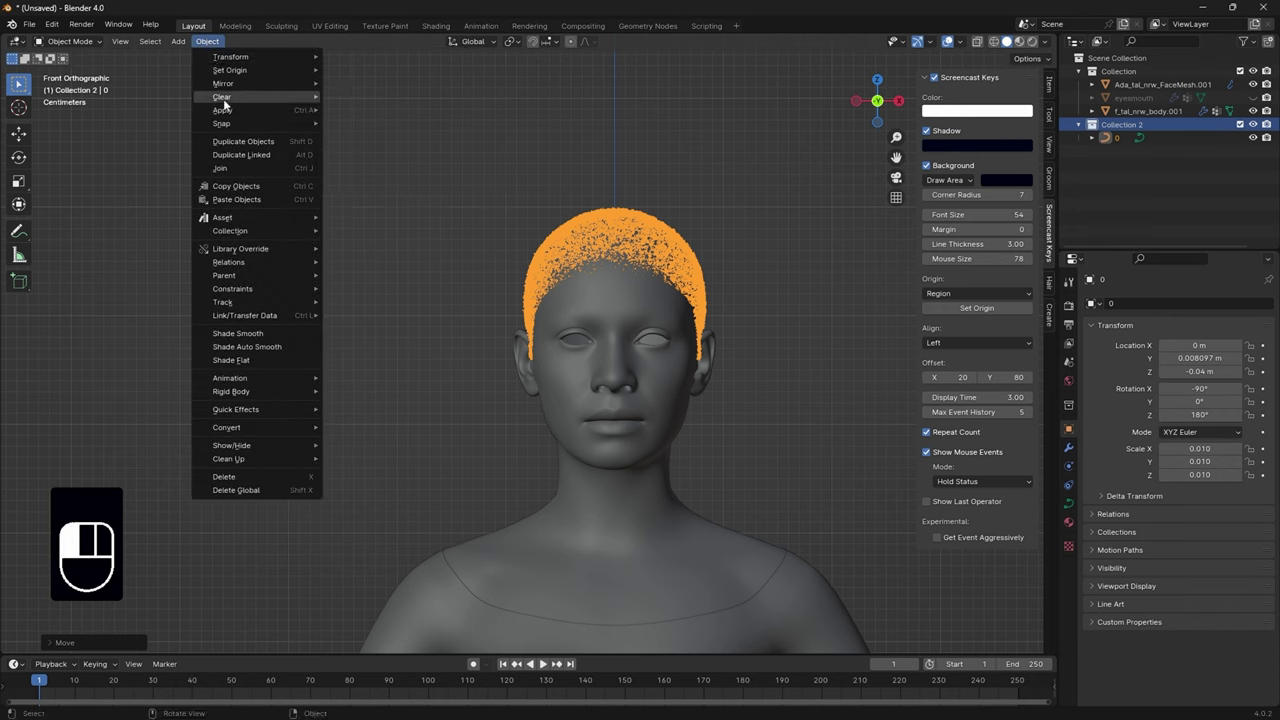
mouse_move(226, 110)
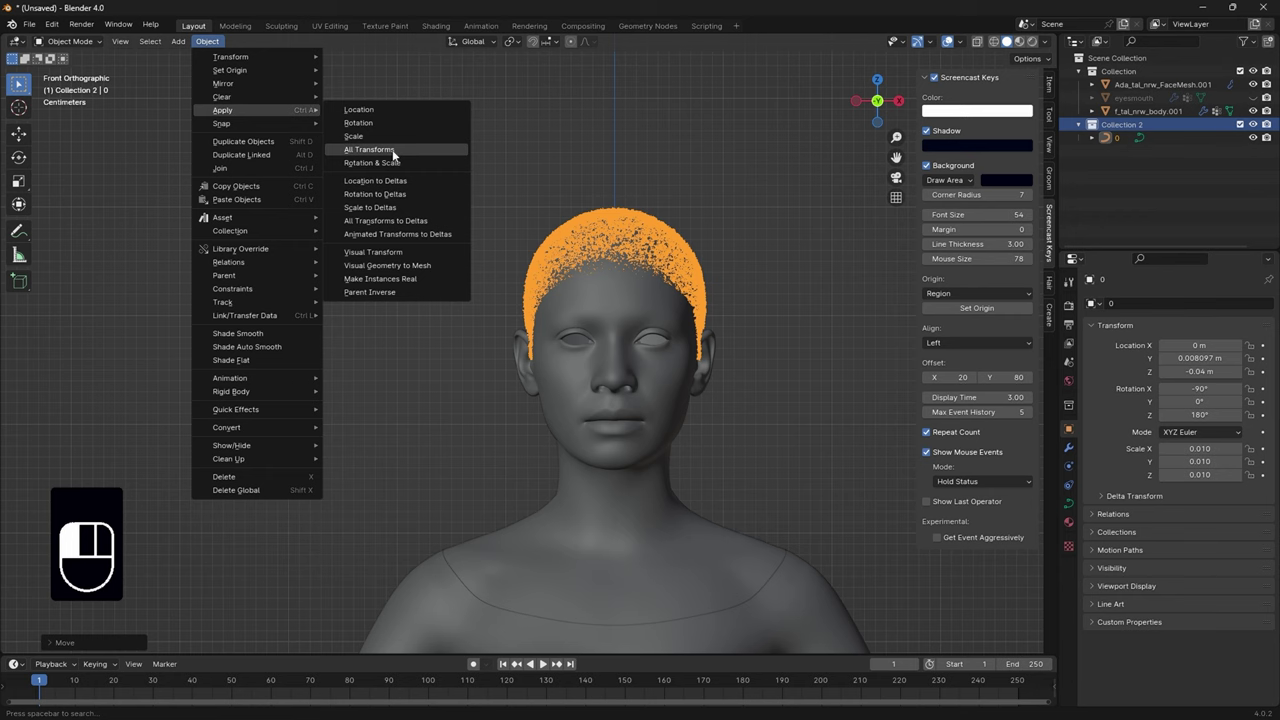
left_click(370, 149)
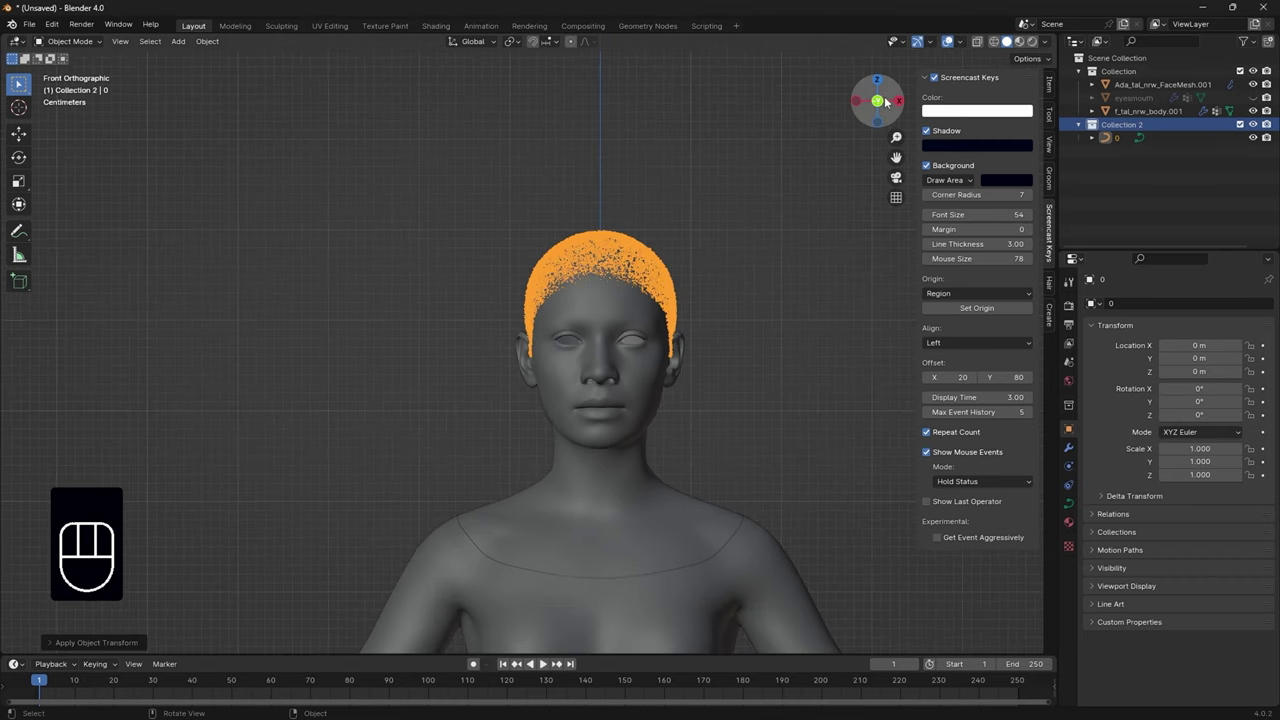
Import the Alembic file 100LONGBackDreads.abc from the Hairexport Source folder into Collection 2
left_click_drag(862, 117, 745, 118)
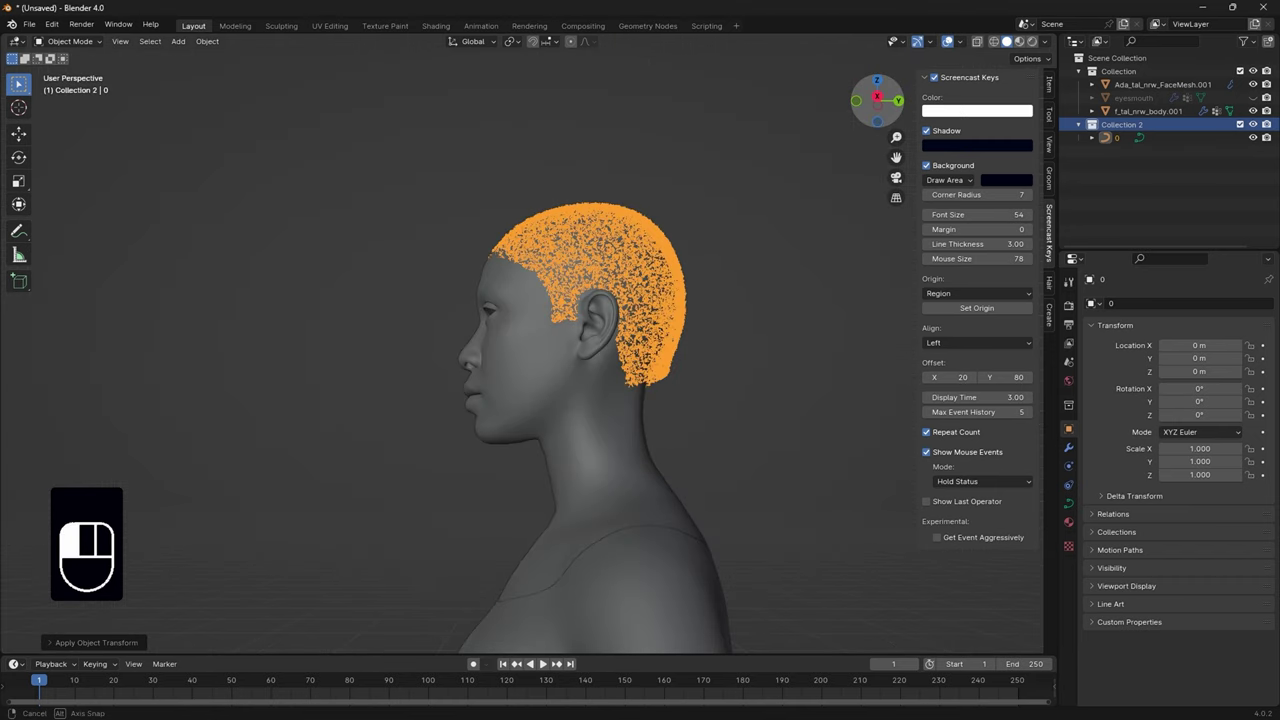
left_click(860, 103)
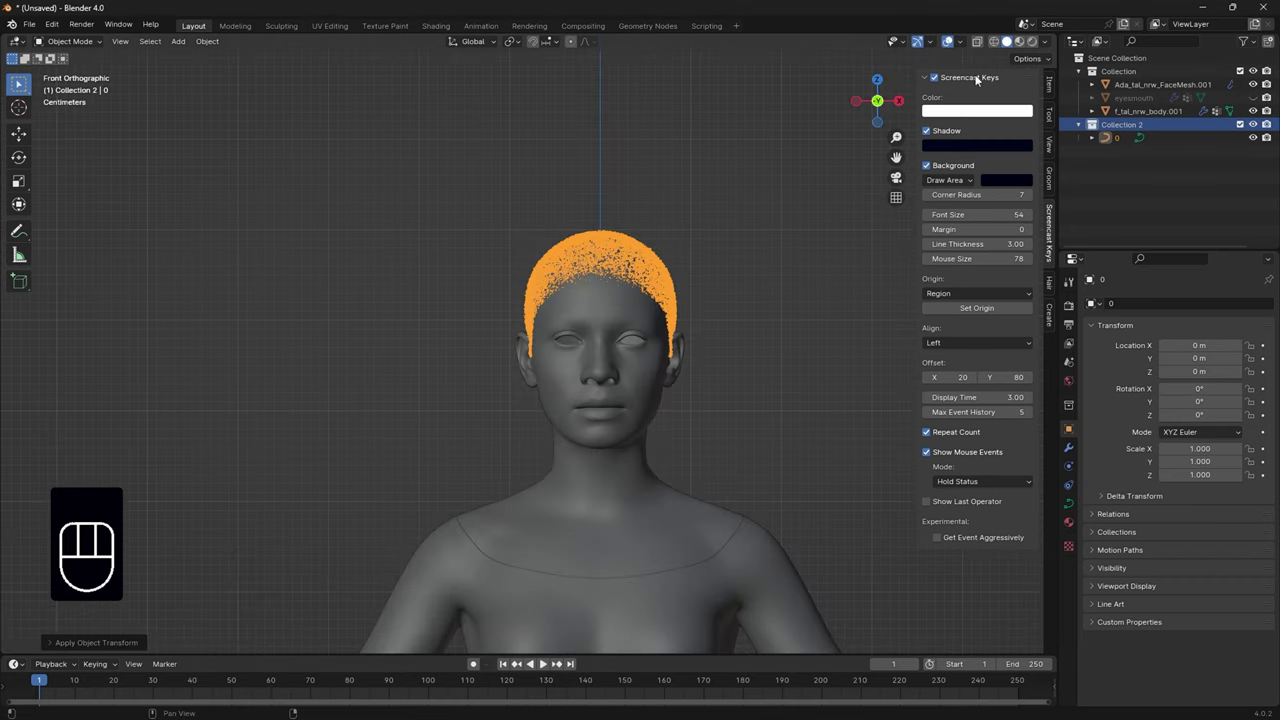
left_click(1127, 140)
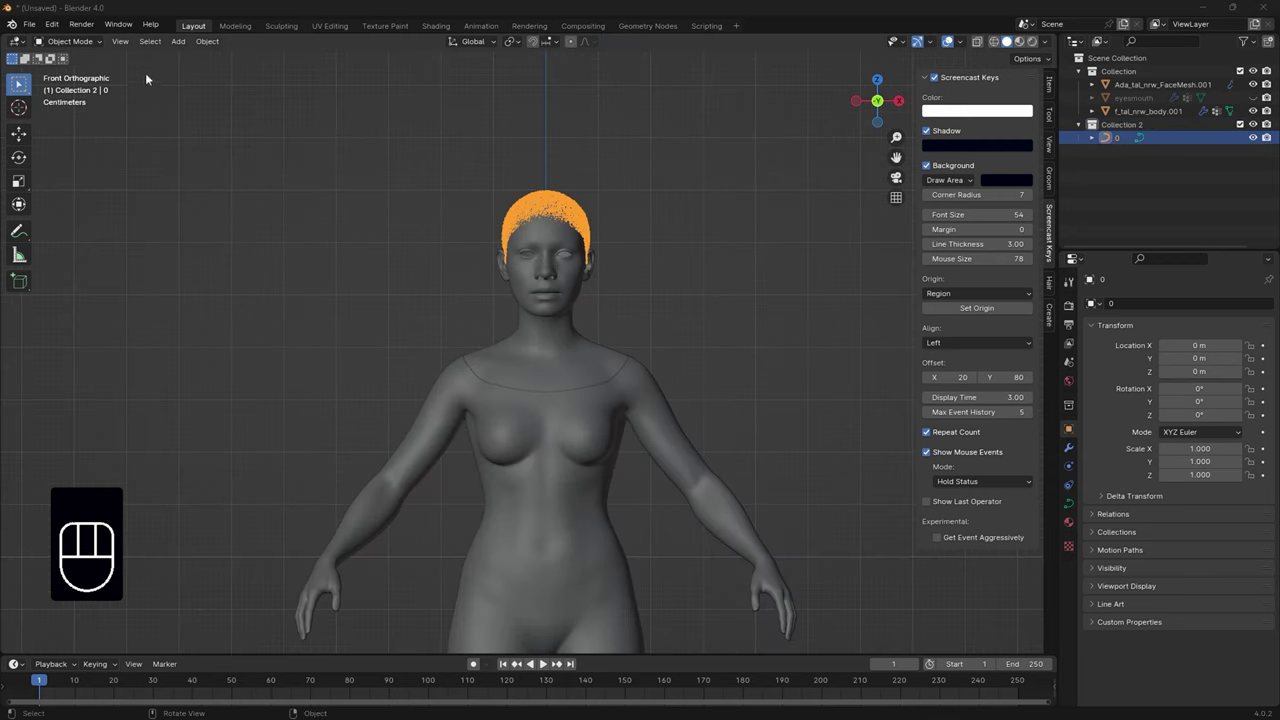
left_click(30, 24)
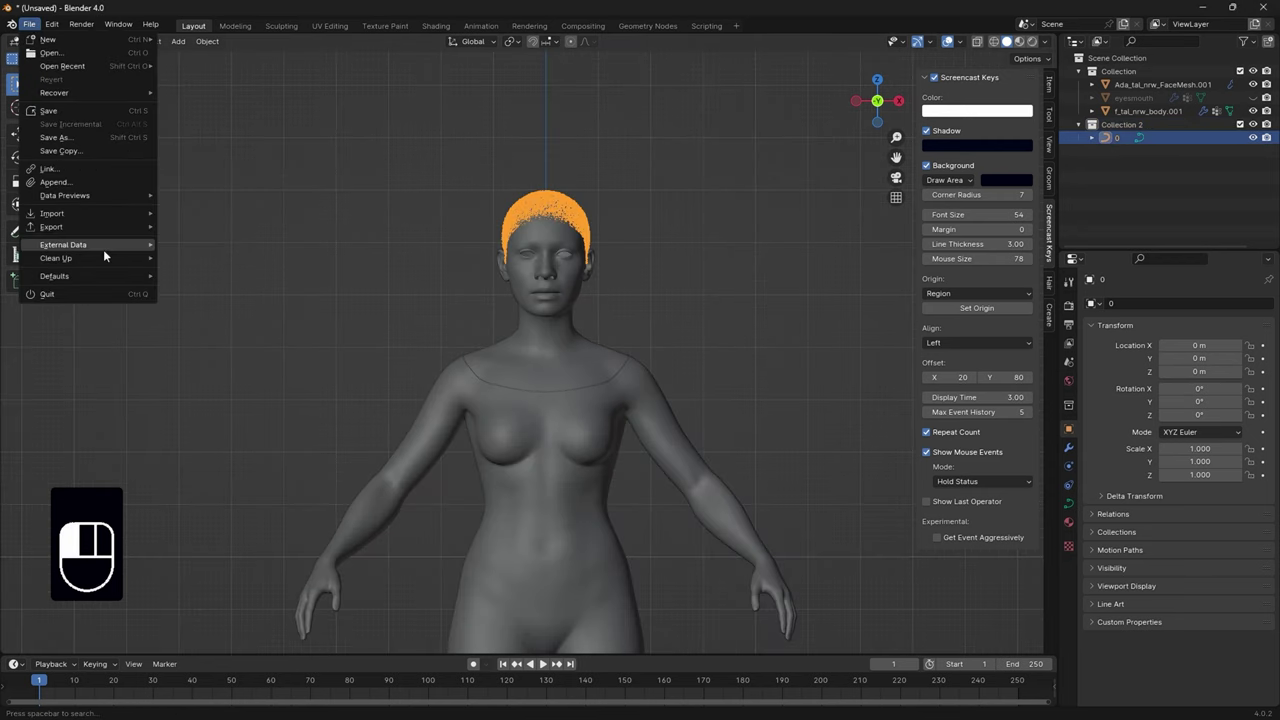
mouse_move(112, 213)
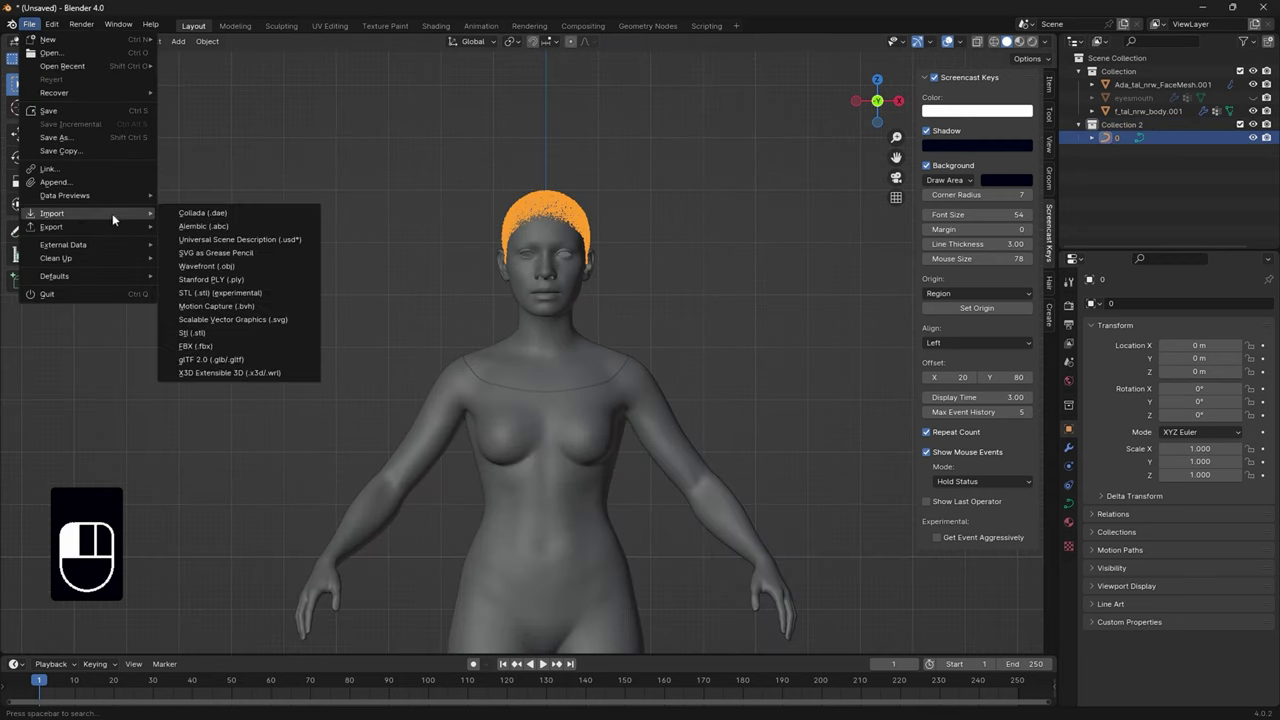
left_click(190, 227)
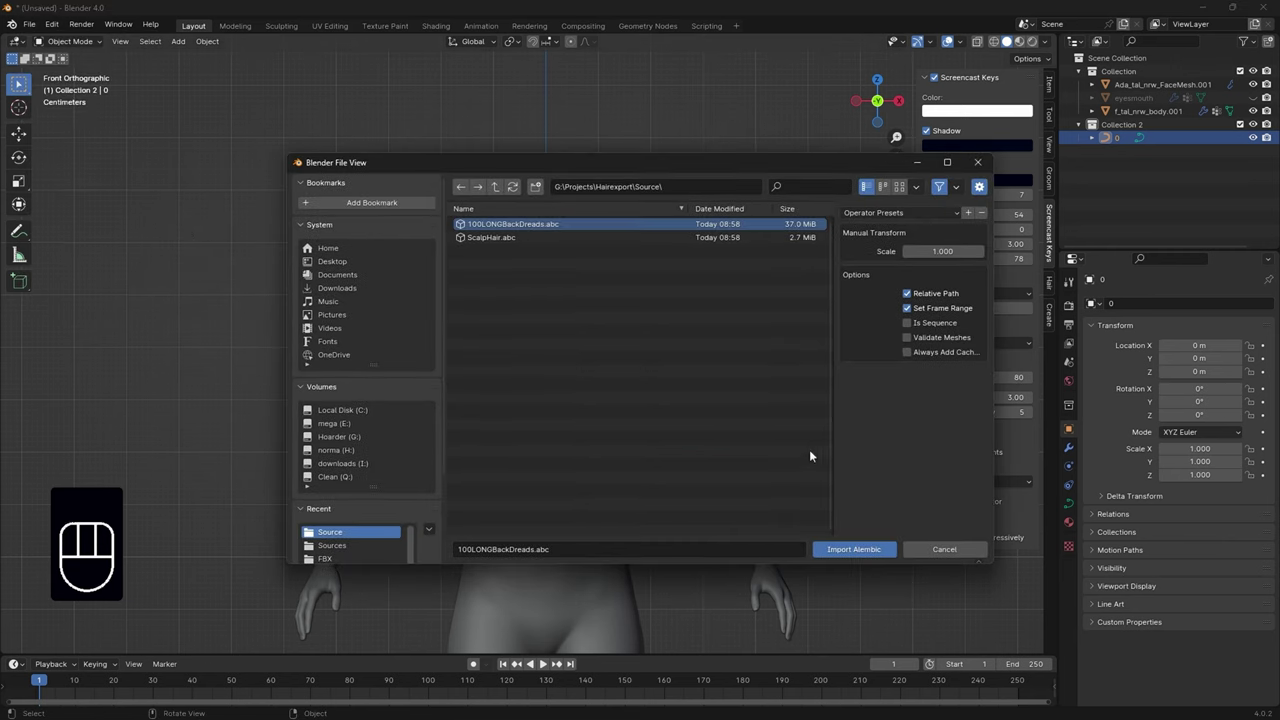
left_click(850, 550)
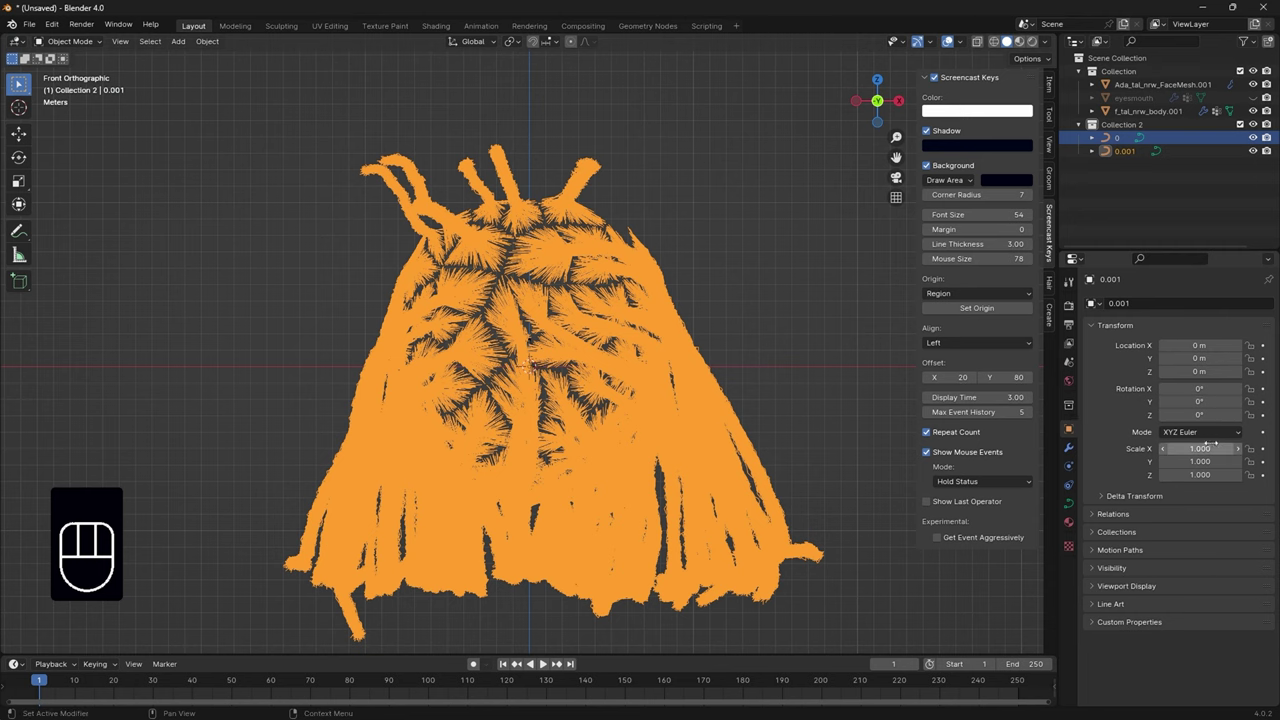
Set the imported long dreads' X rotation to 90°
left_click(1218, 389)
key("BackSpace")
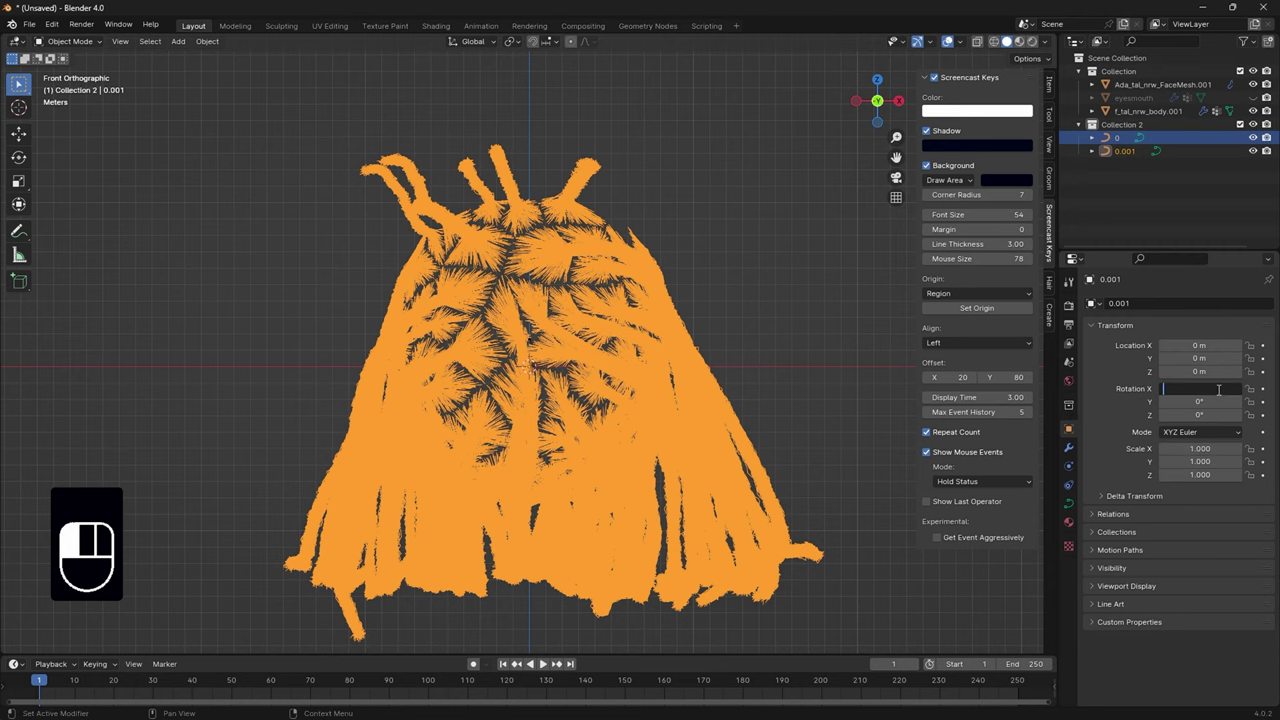
type("90")
key("Return")
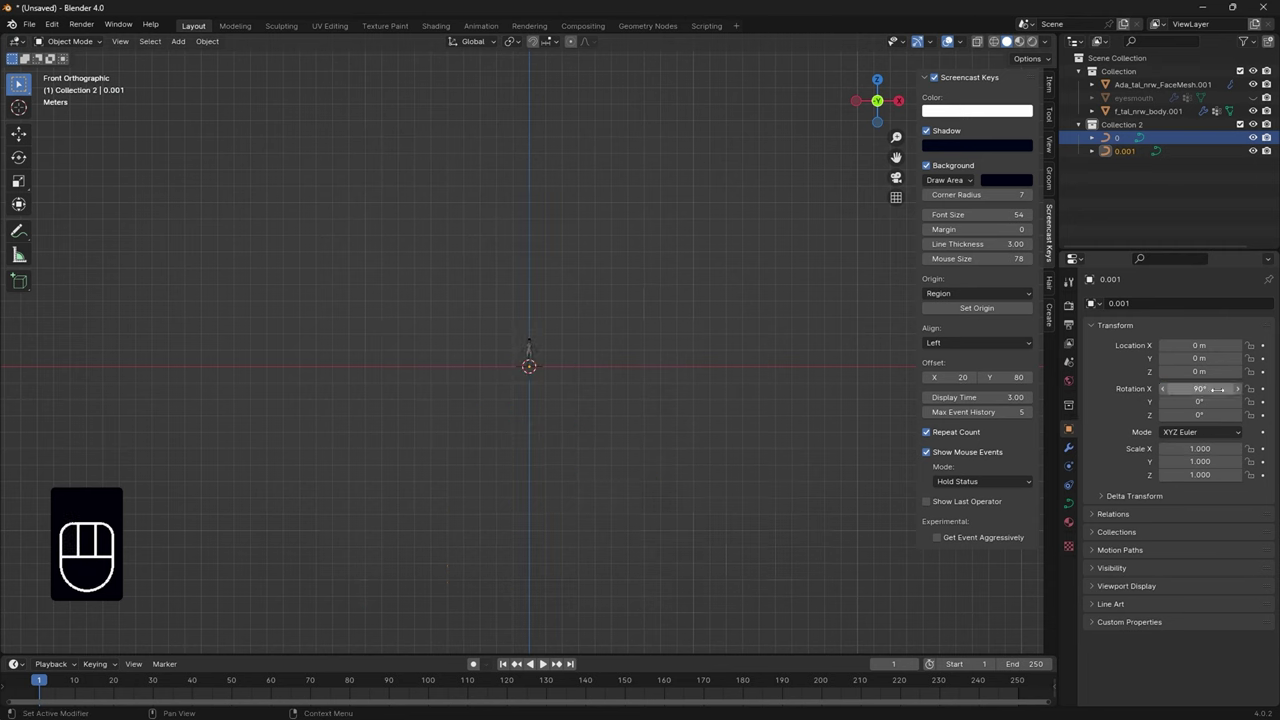
left_click(1212, 415)
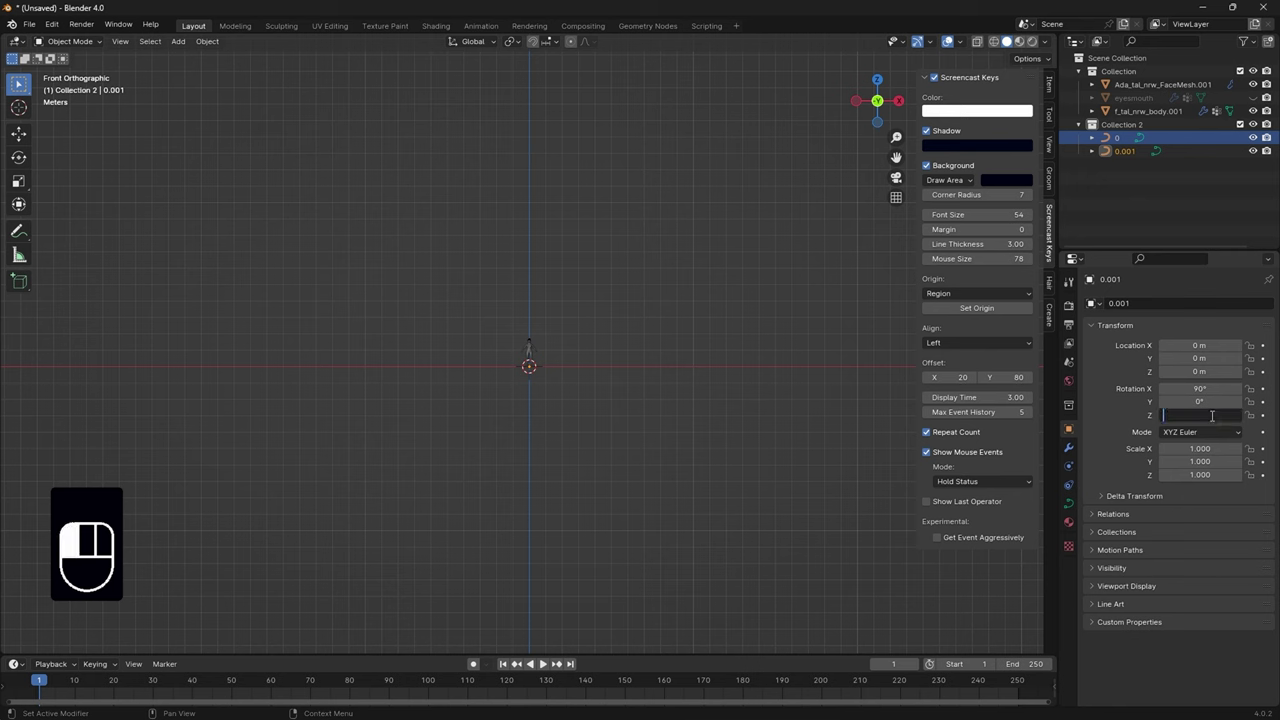
left_click(1207, 391)
Set the imported long dreads' rotation to -90° on X and 180° on Z
left_click(1207, 389)
key("BackSpace")
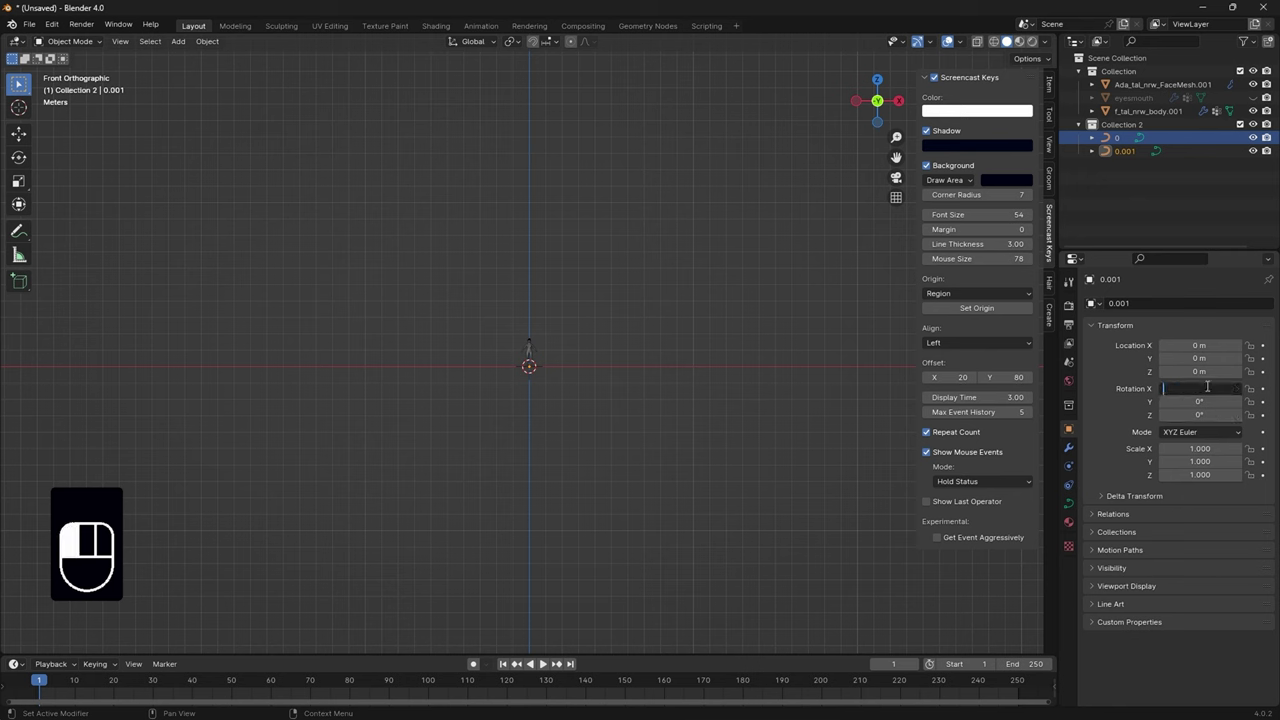
type("-90")
key("Return")
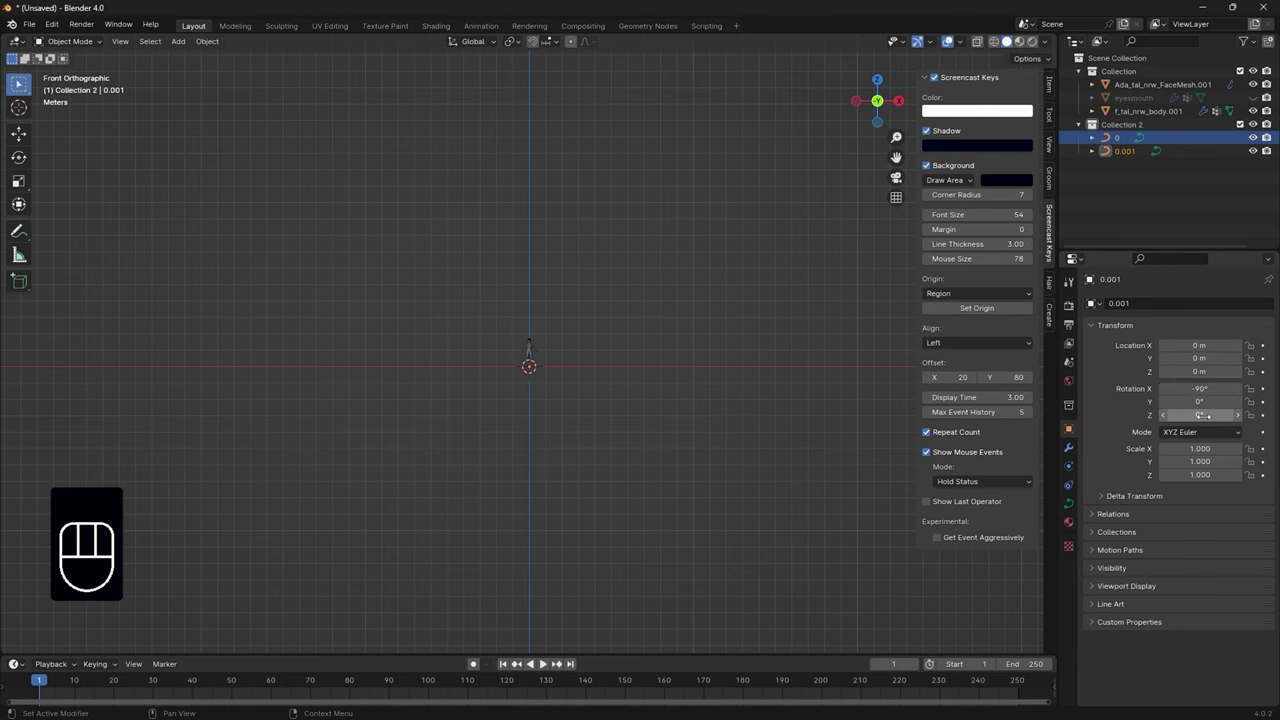
left_click(1205, 415)
key("BackSpace")
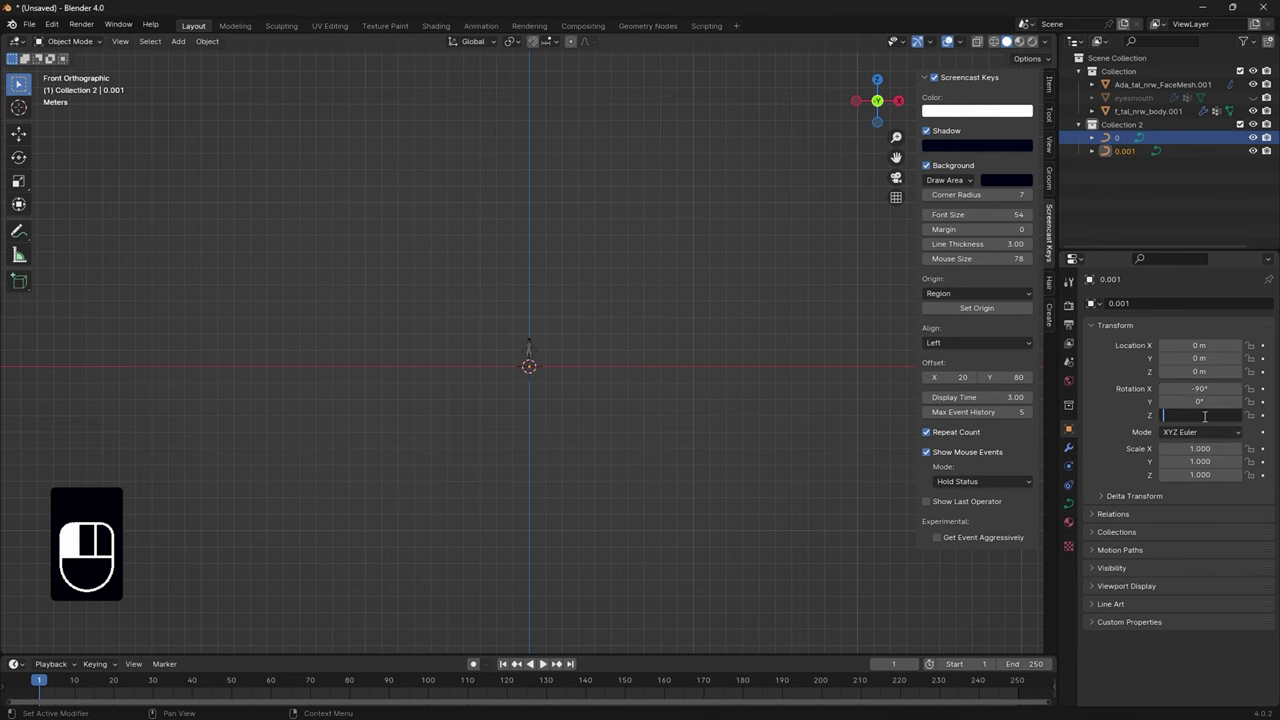
type("180")
key("Return")
Set the long dreads' scale to 0.010 on the X, Y and Z axes
left_click(1222, 449)
key("BackSpace")
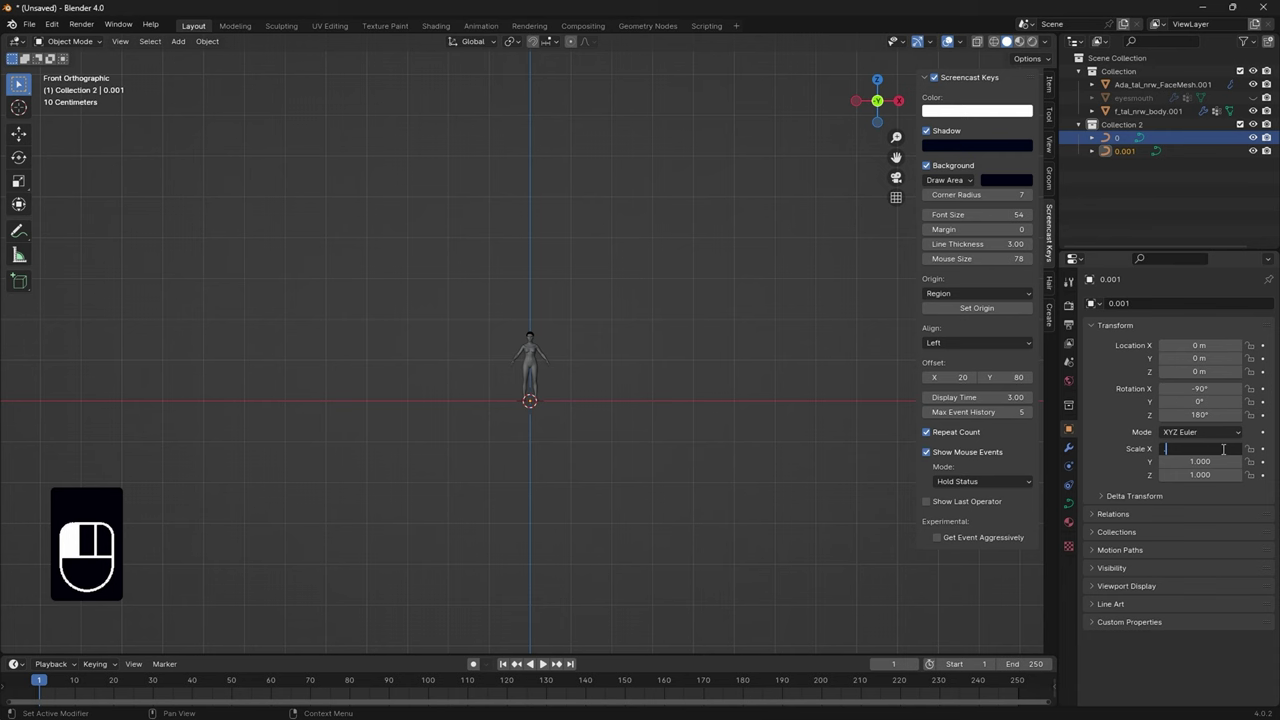
type(".01")
key("Return")
left_click(1218, 461)
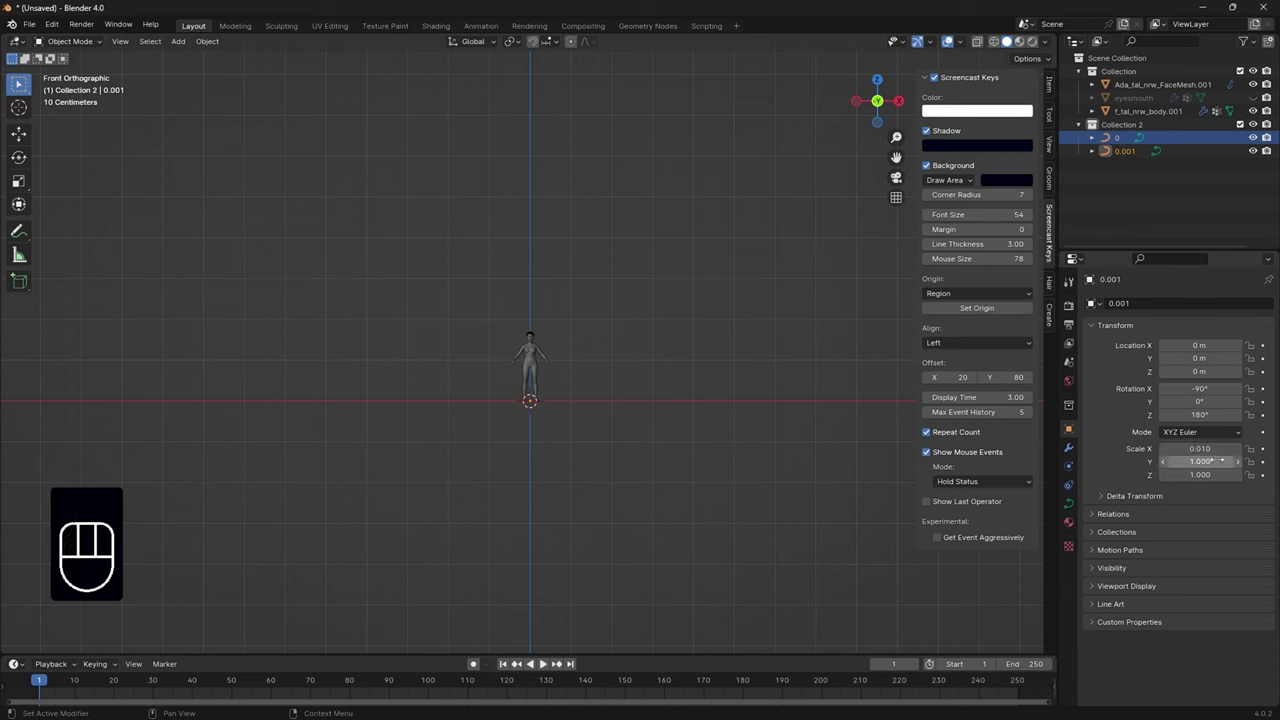
key("BackSpace")
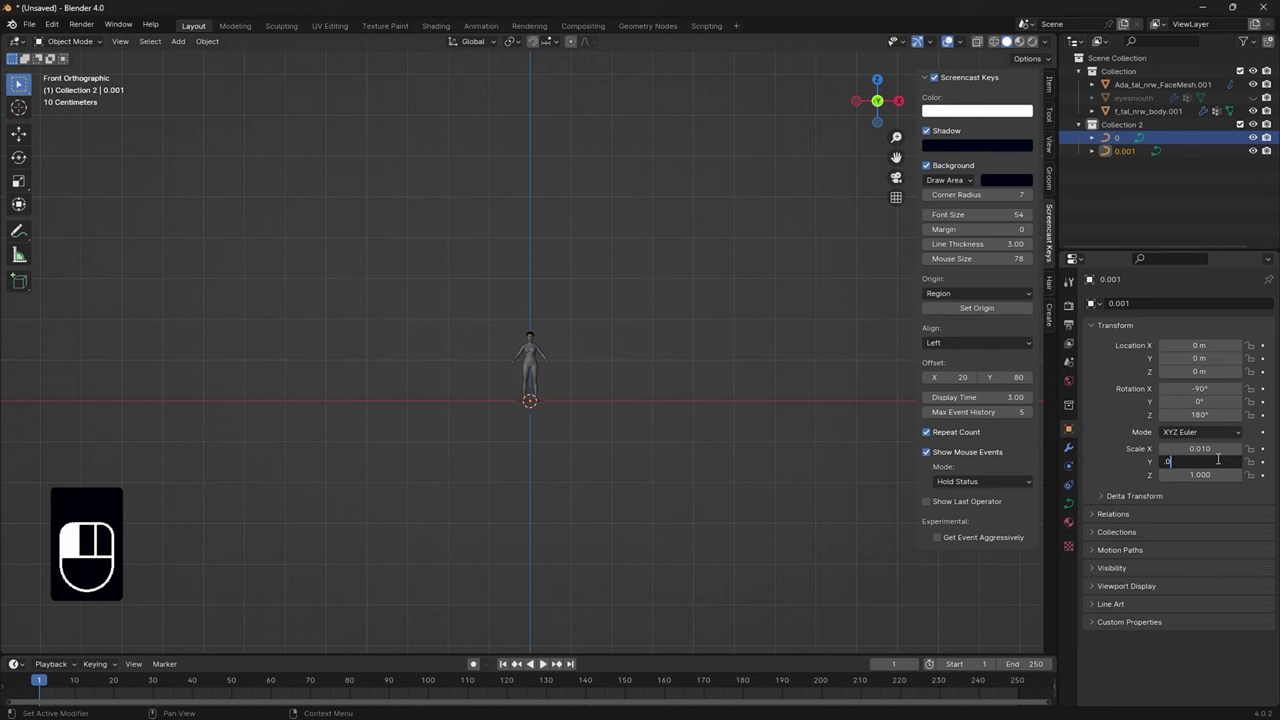
key("Return")
left_click(1216, 474)
key("BackSpace")
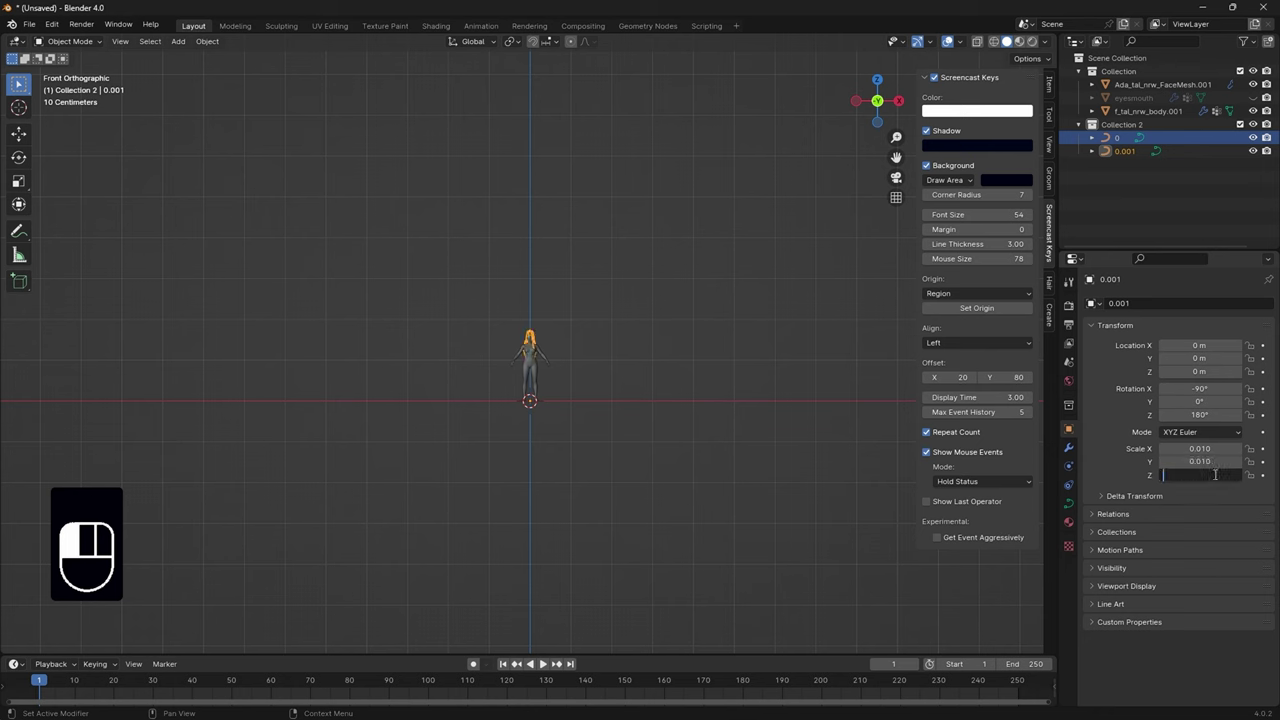
type(".01")
key("Return")
Lower the long dreads along Z onto the head, to a Z location of about -0.036 m
scroll(782, 264, "up", 10)
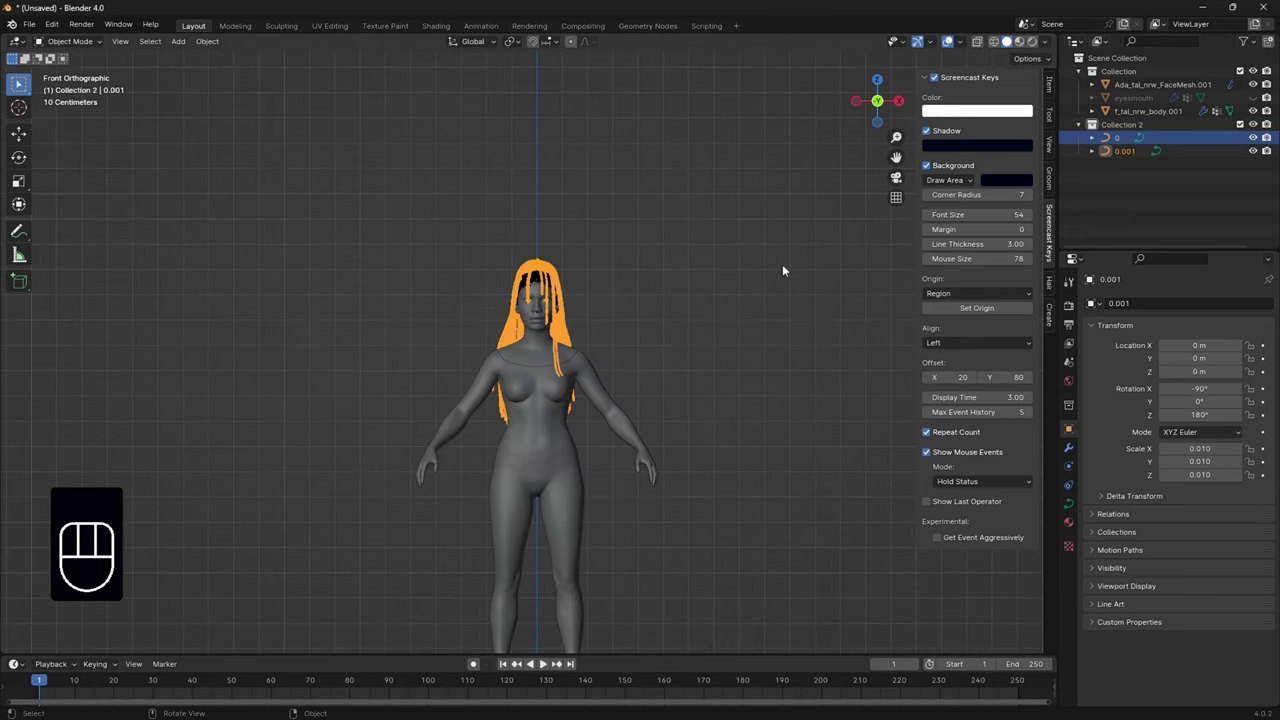
scroll(782, 264, "up", 6)
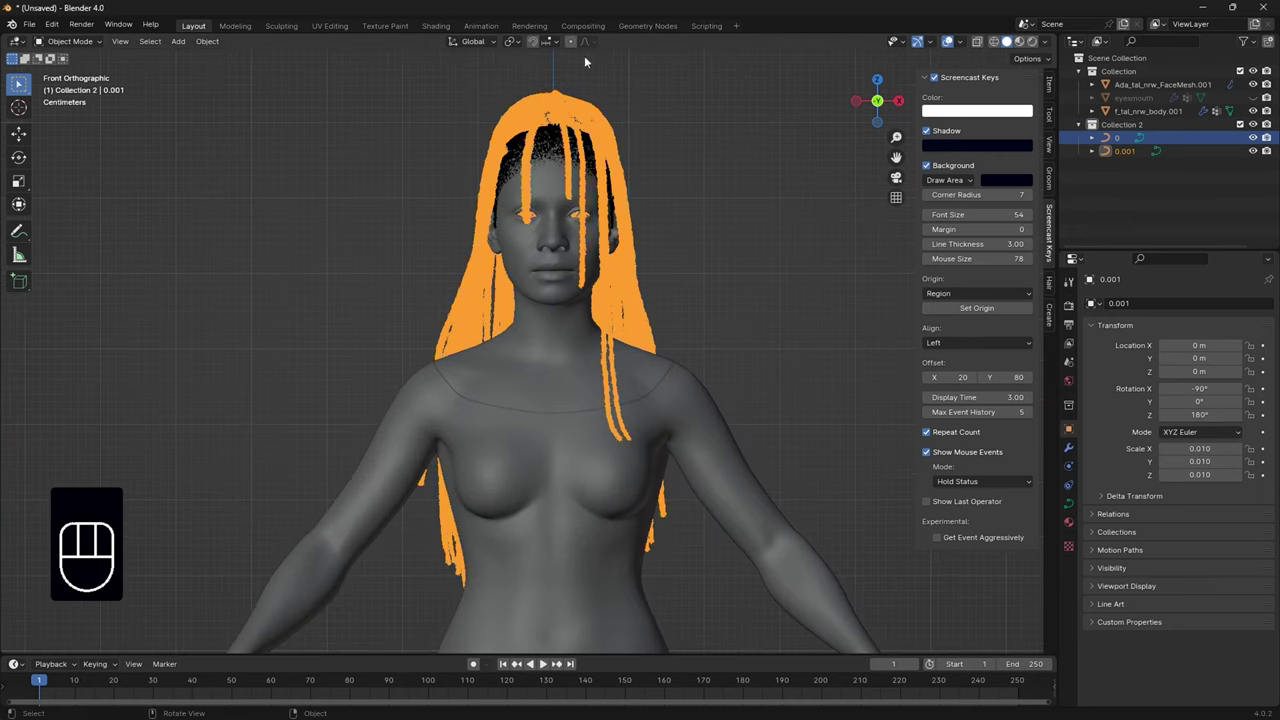
key("g")
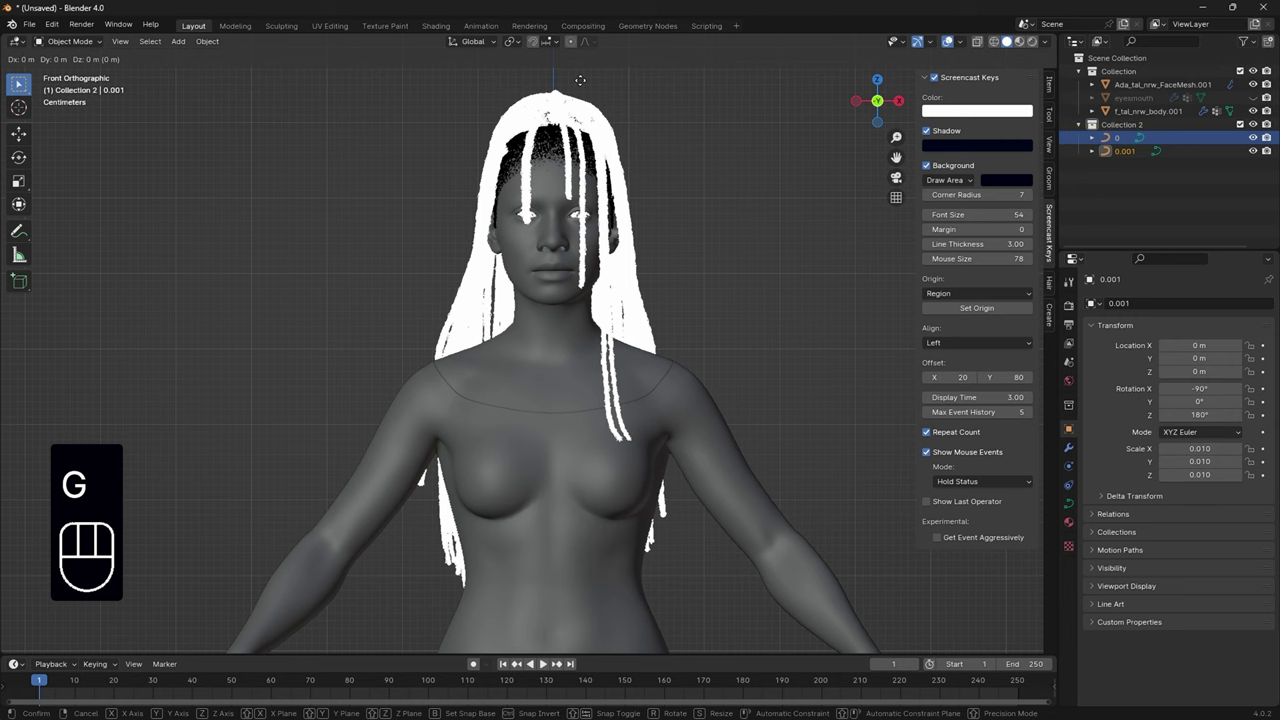
key("z")
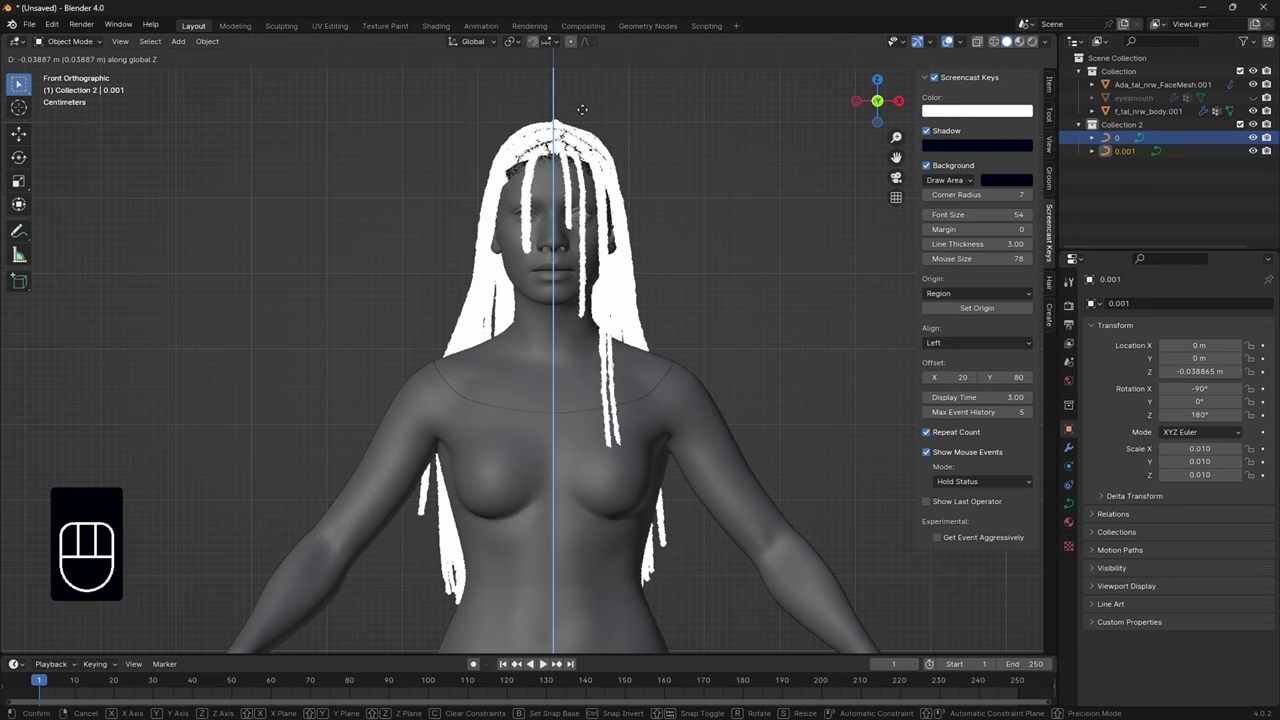
left_click(583, 110)
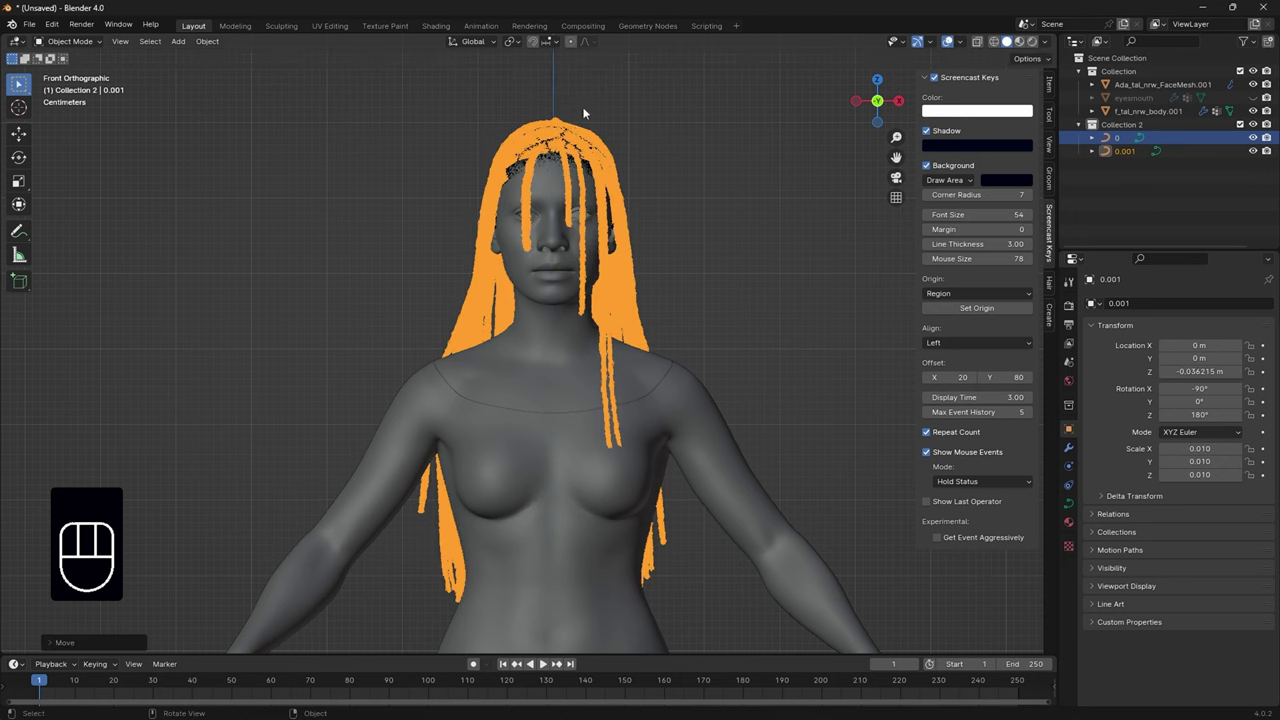
Shift the long dreads backward on the head along Y, to a Y location of about 0.0053 m
left_click(899, 102)
scroll(780, 153, "up", 2)
scroll(781, 153, "down", 1)
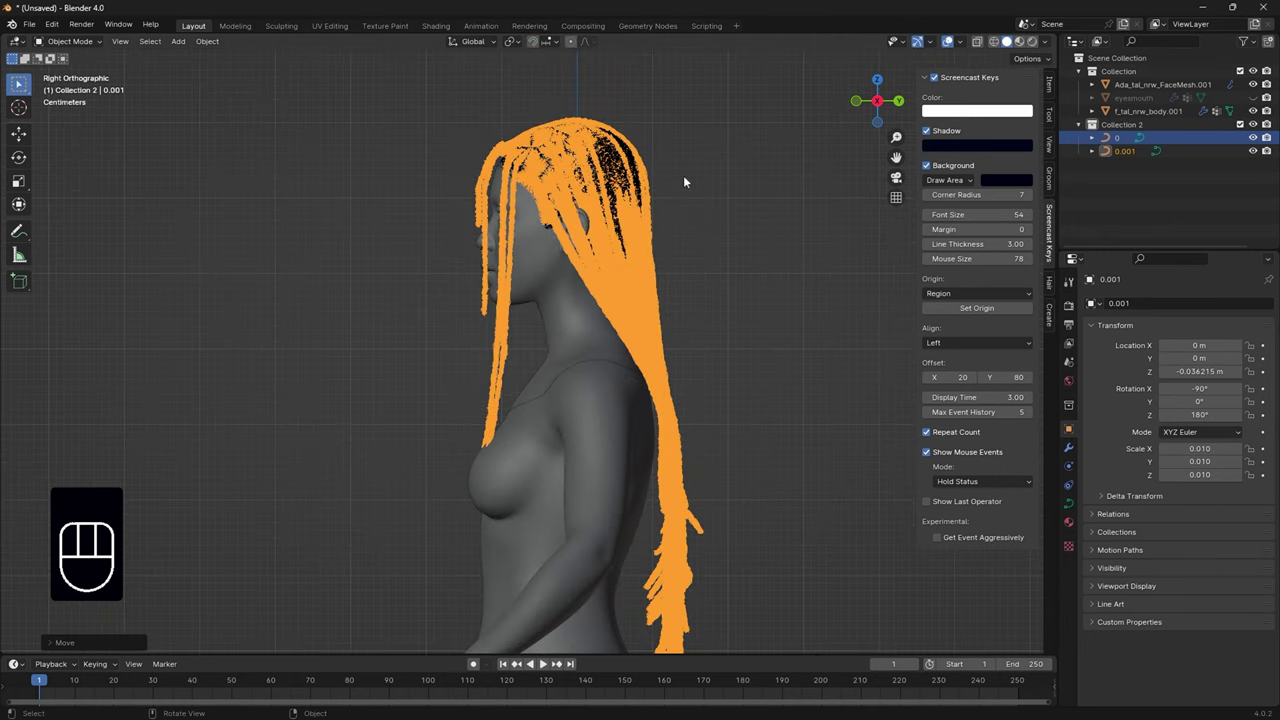
key("g")
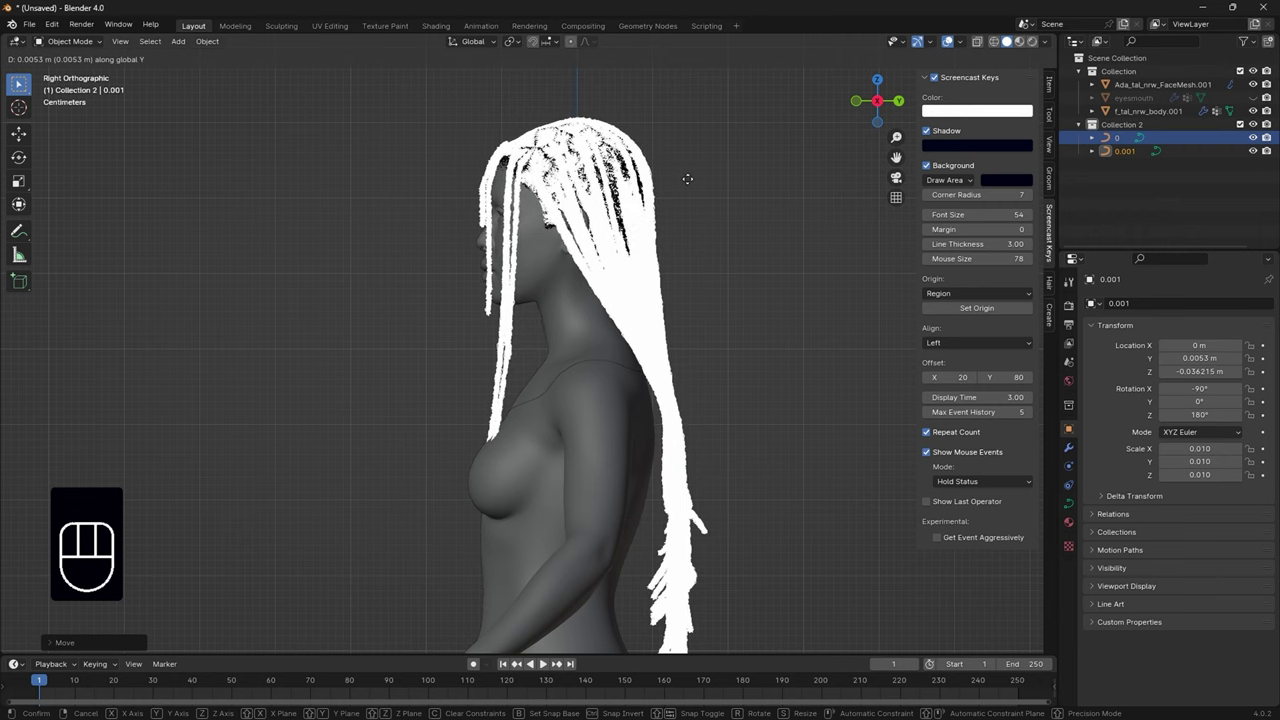
left_click(687, 178)
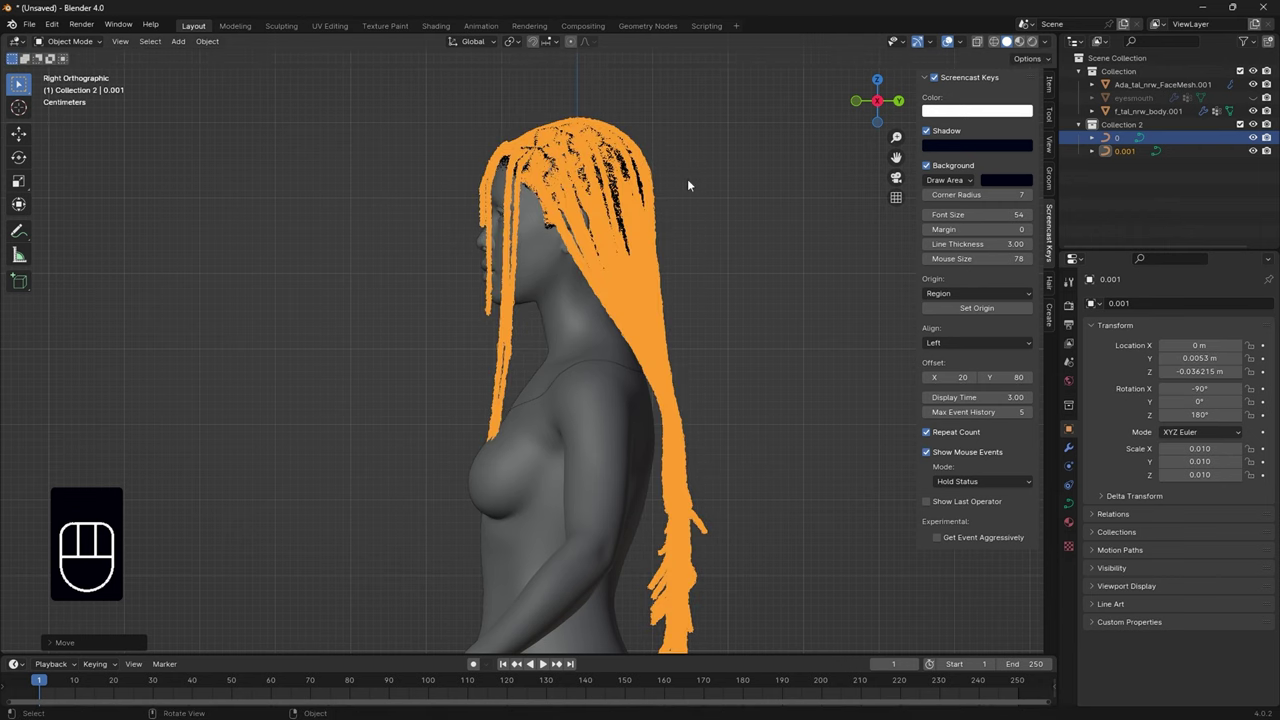
left_click(856, 102)
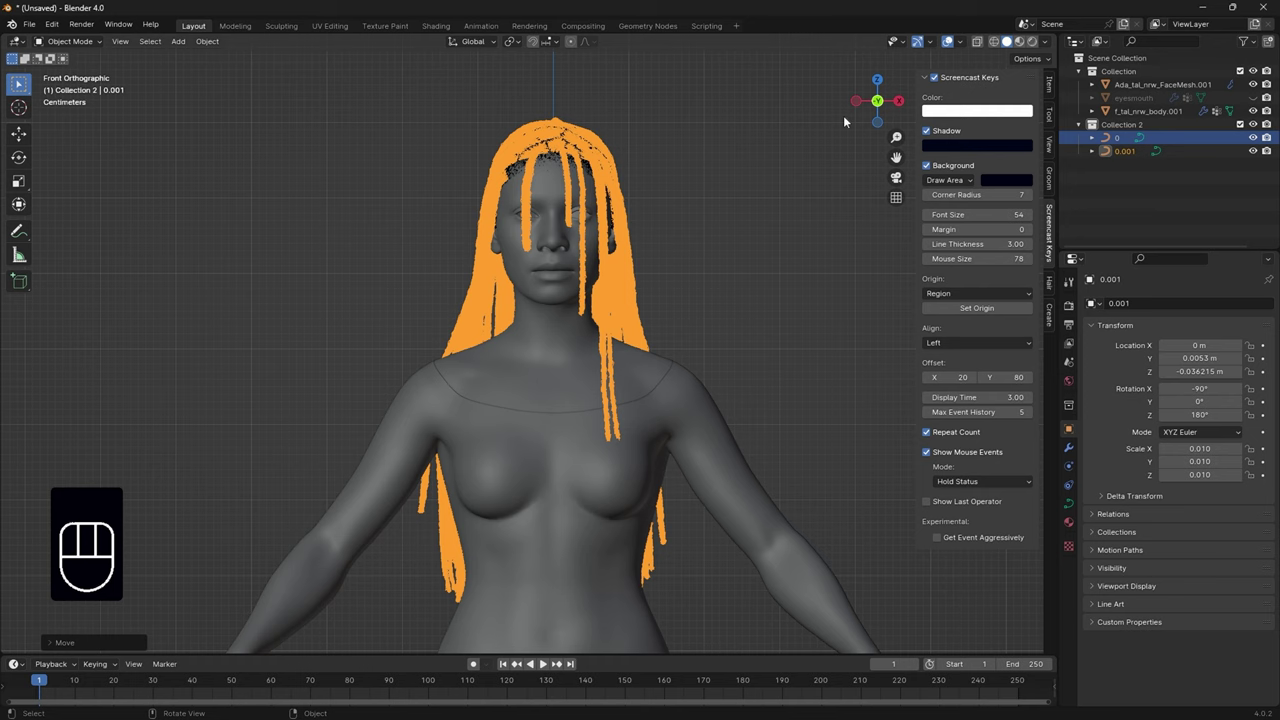
left_click_drag(872, 101, 1120, 110)
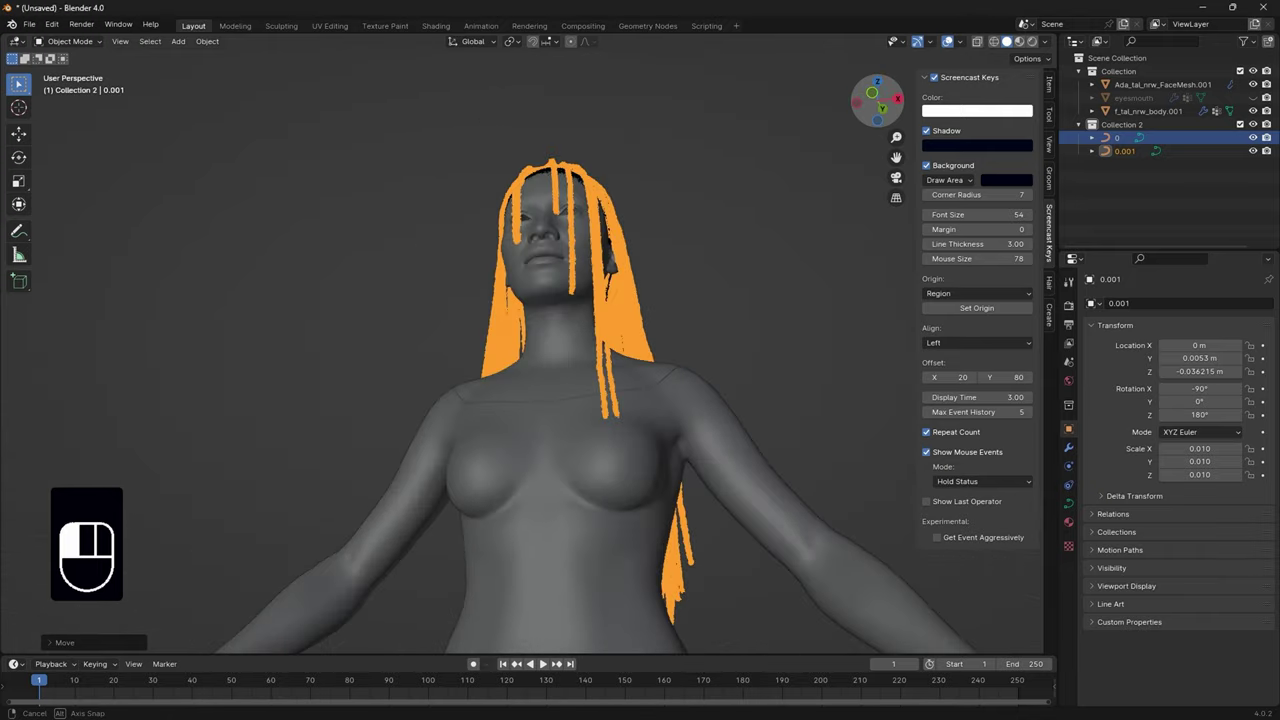
left_click(858, 101)
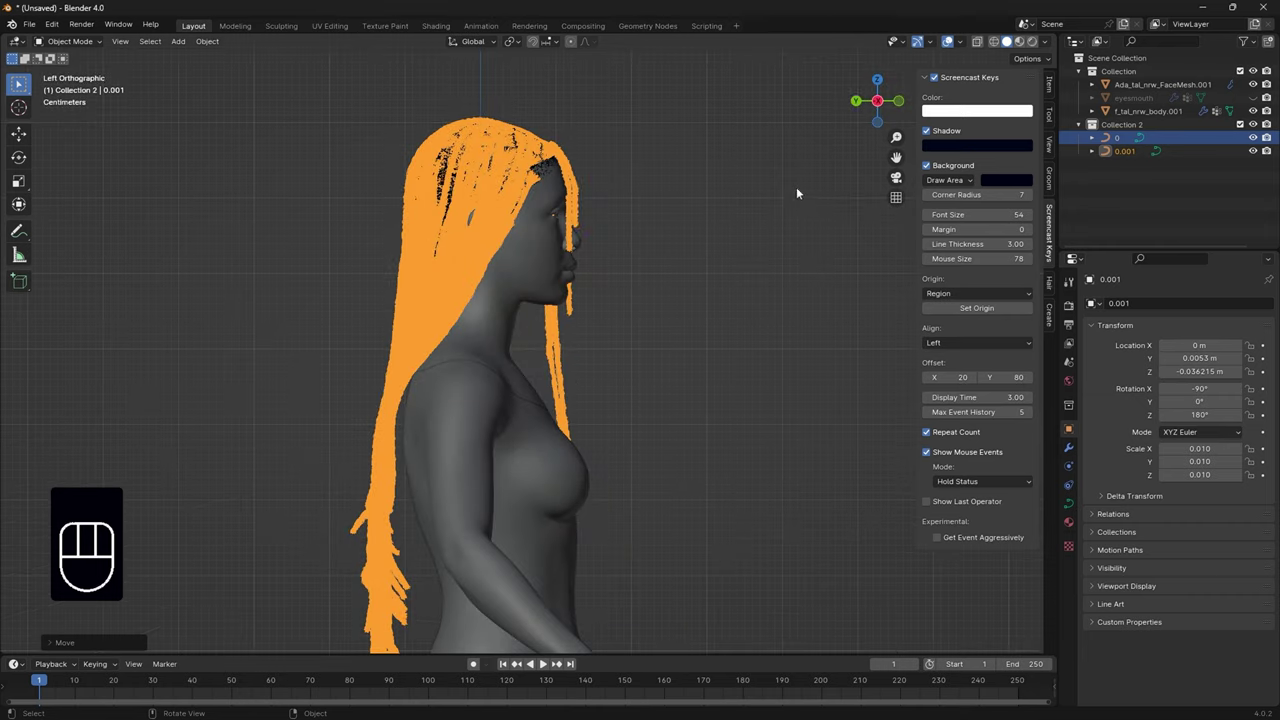
left_click(899, 101)
scroll(761, 187, "down", 1)
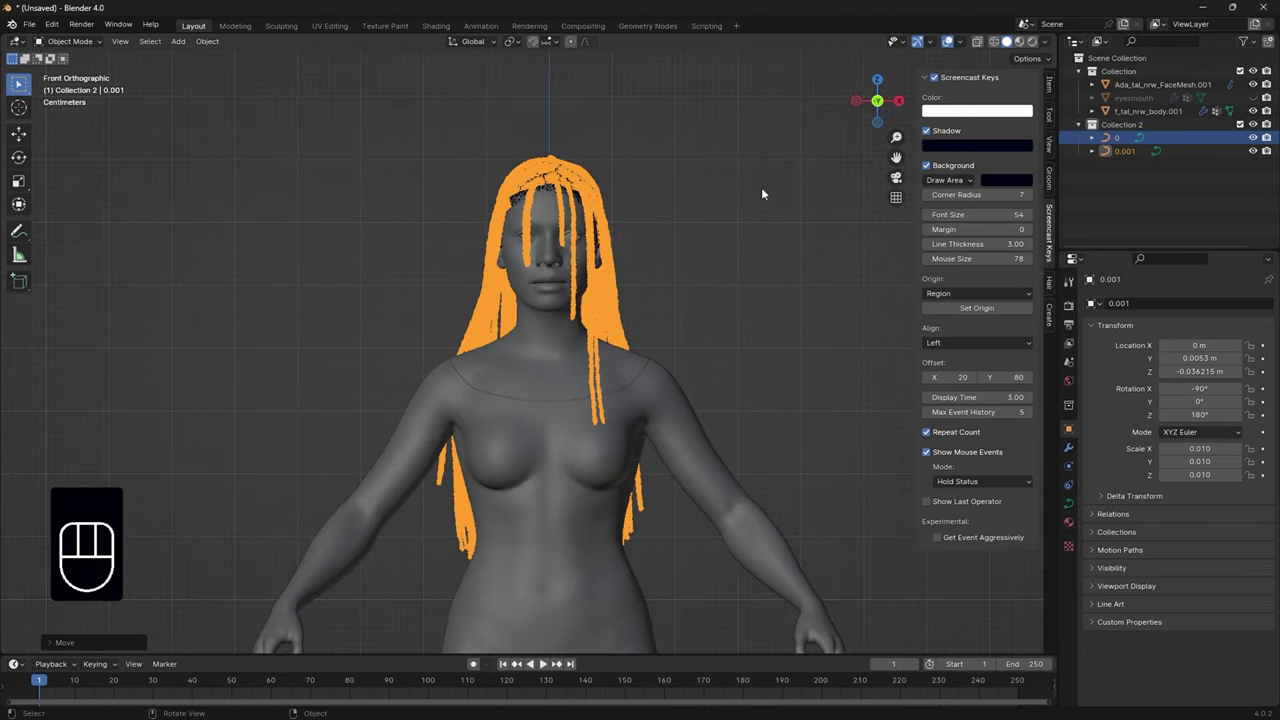
Rename the long dreads object as 1
left_click(1120, 152)
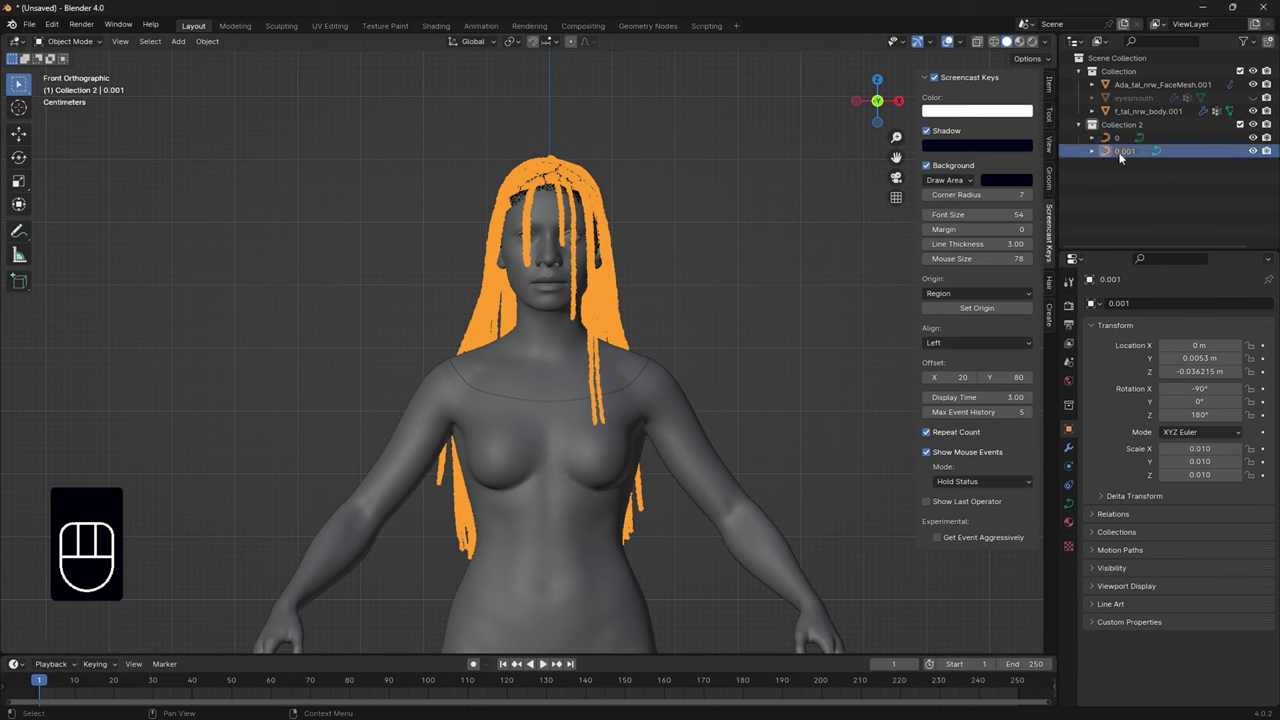
left_click(1253, 151)
left_click(1253, 151)
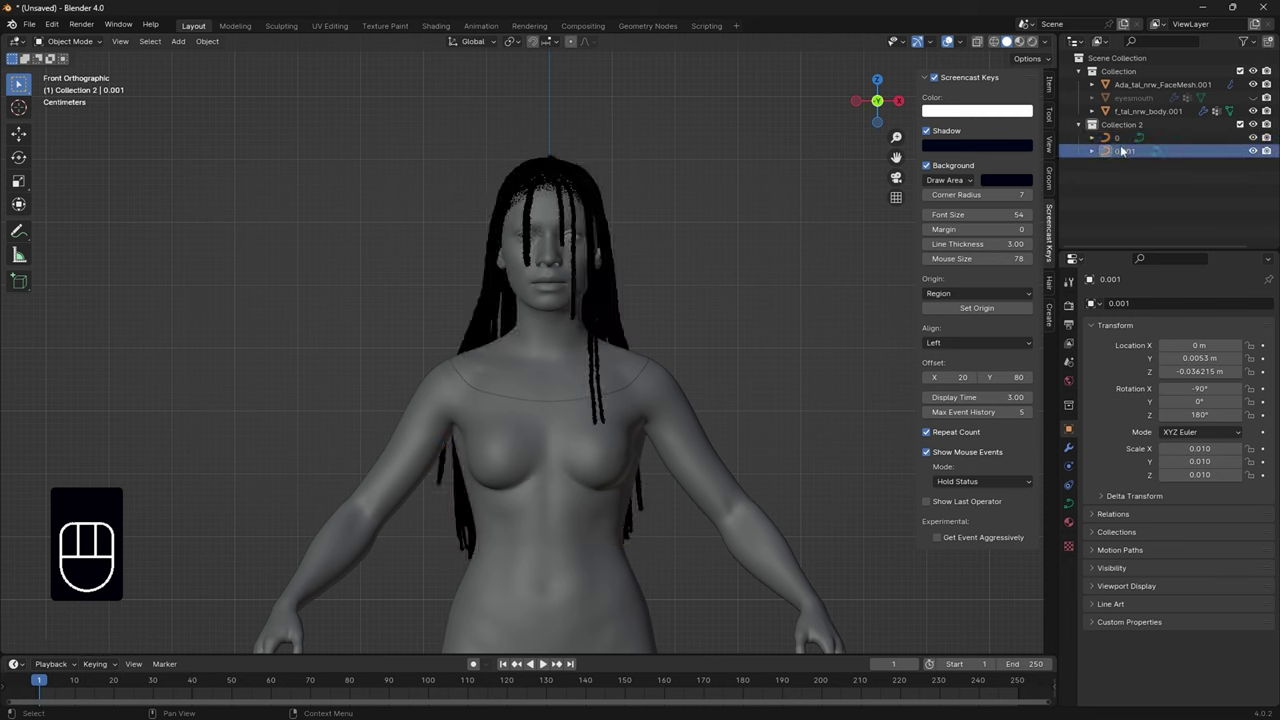
left_click(1123, 152)
double_click(1123, 152)
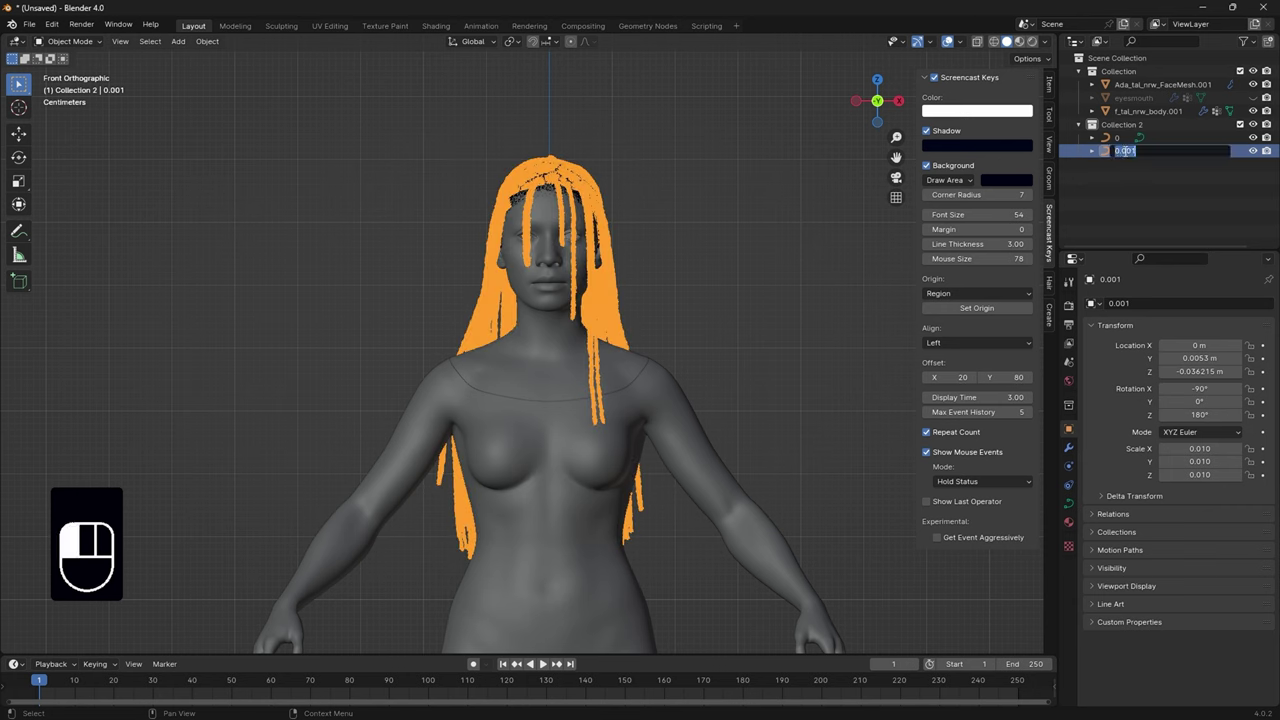
type("1")
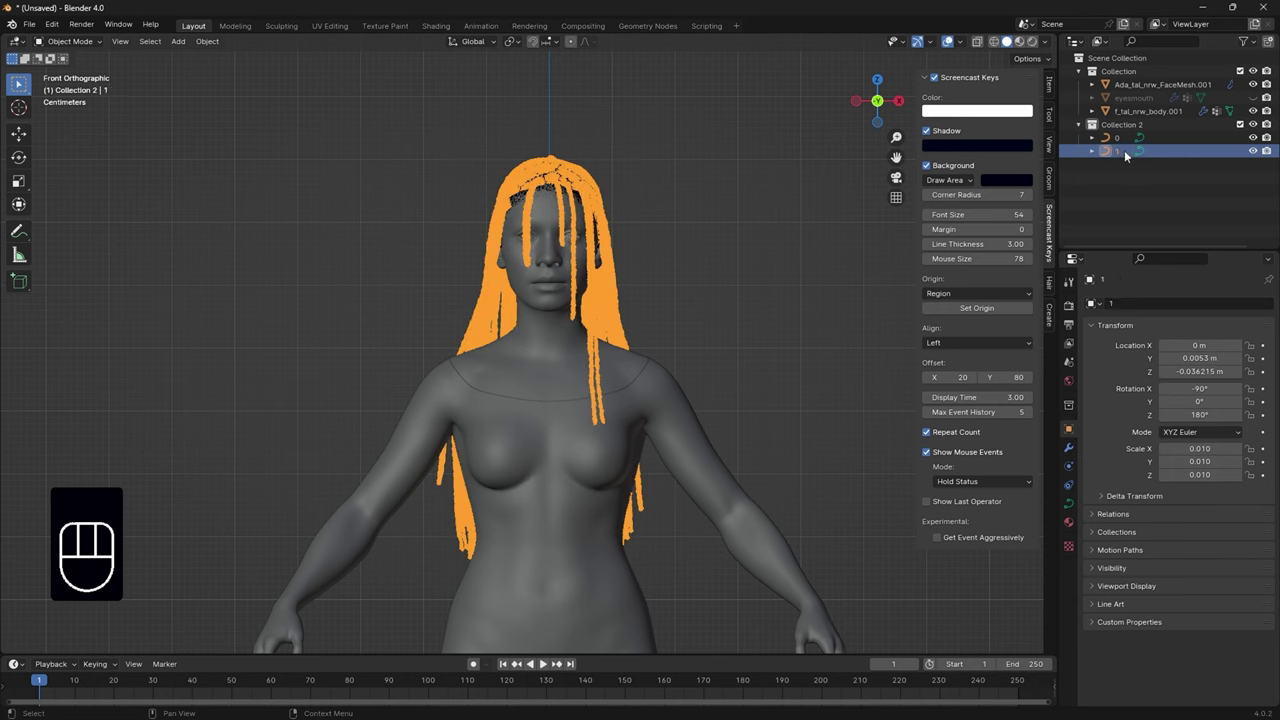
key("Return")
Apply all transforms to the long dreads object 1
left_click(1120, 138)
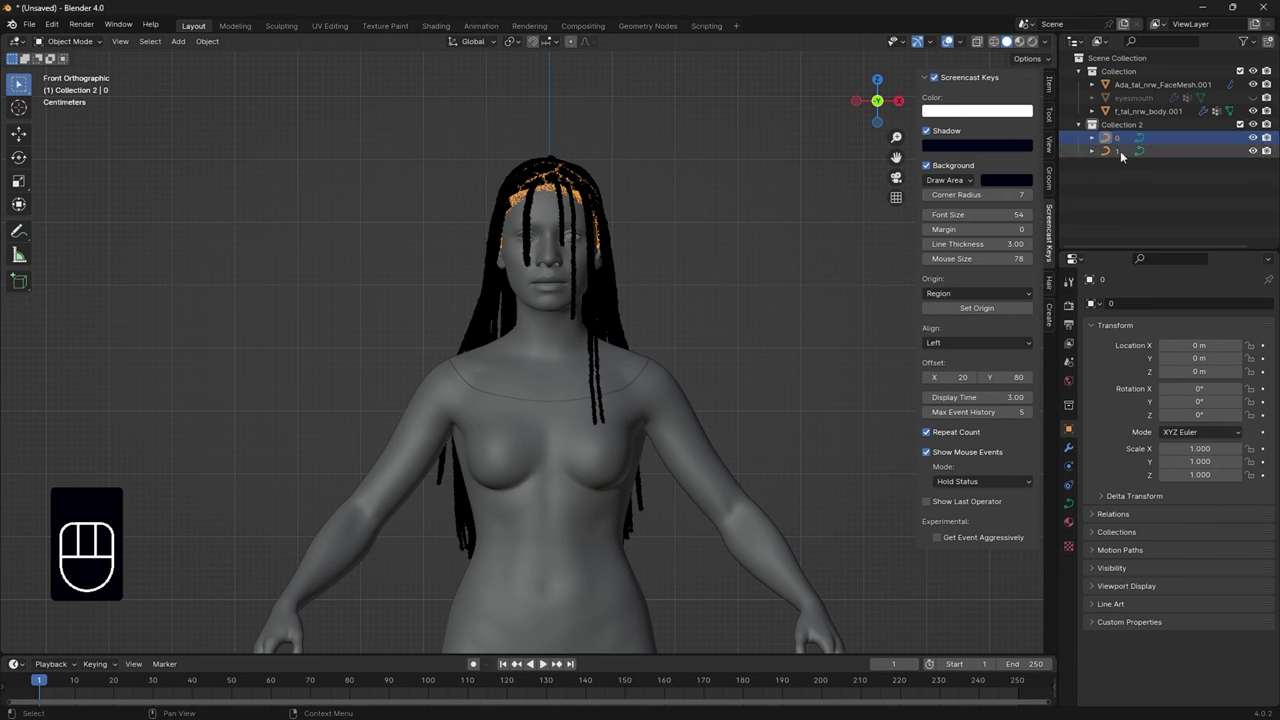
left_click(1120, 151)
left_click(1117, 141)
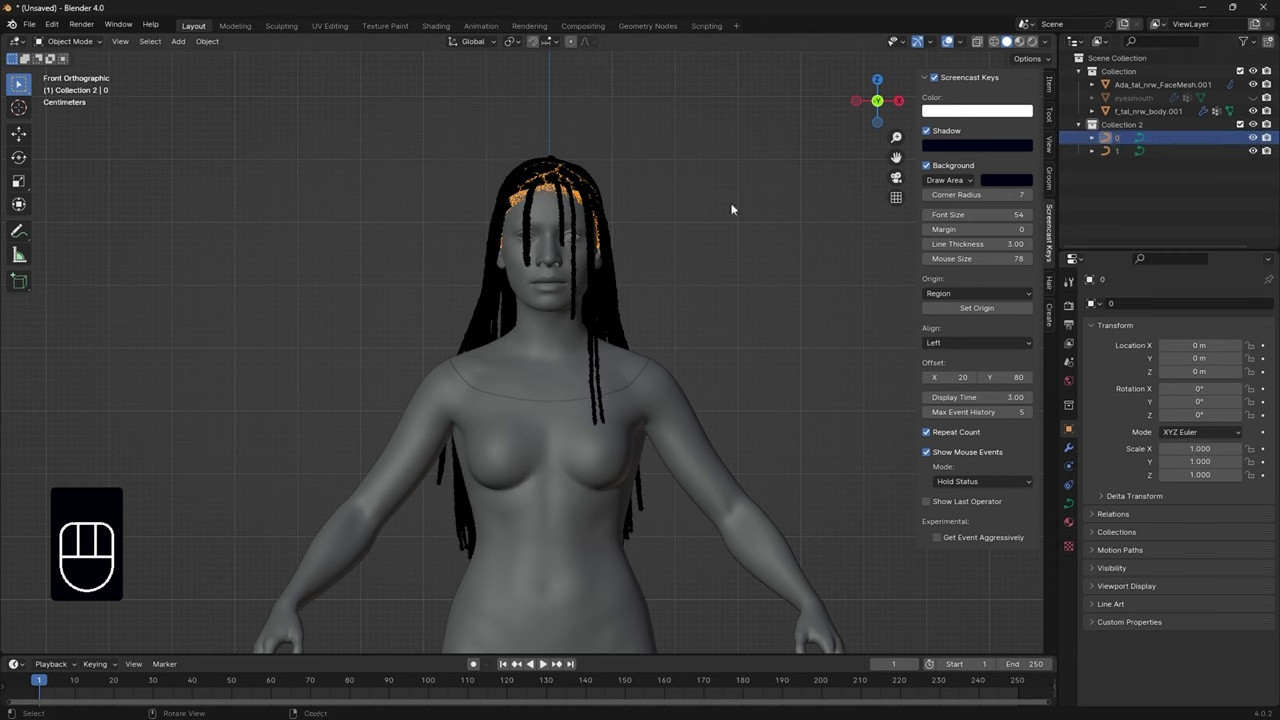
mouse_move(877, 101)
left_mouse_down()
mouse_move(845, 104)
mouse_move(872, 103)
left_mouse_up()
left_click(872, 103)
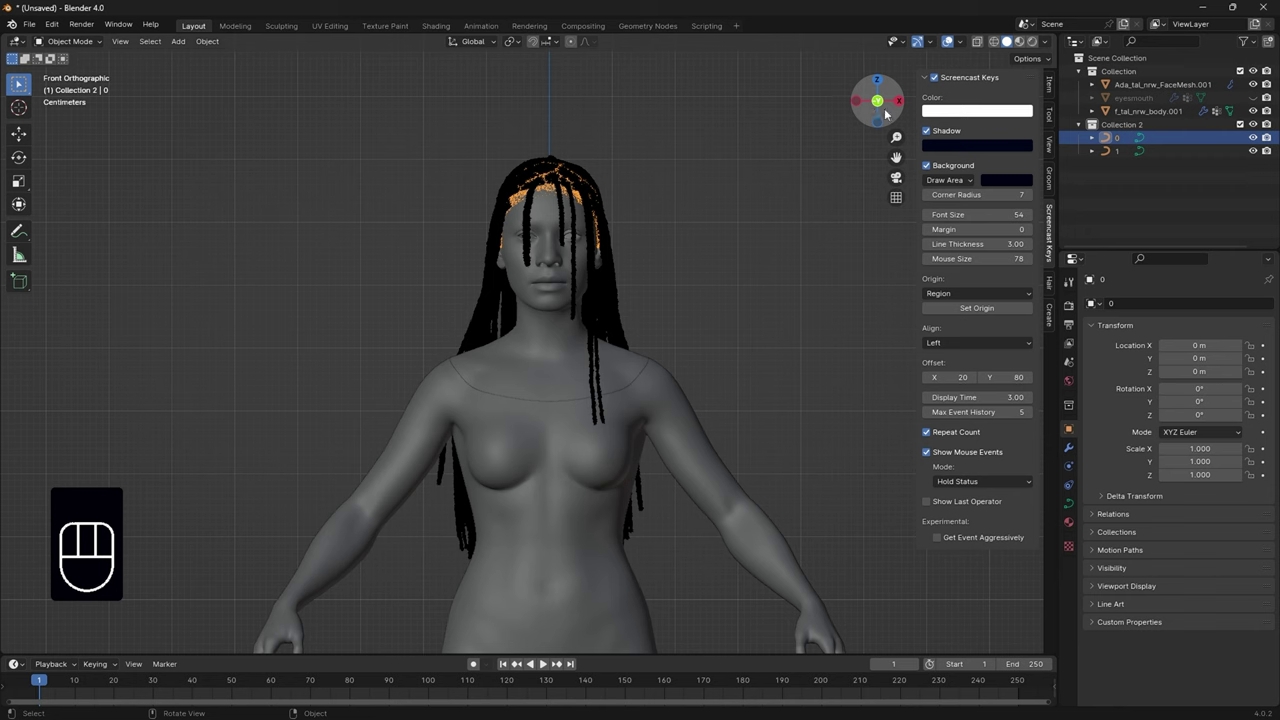
left_click(1106, 152)
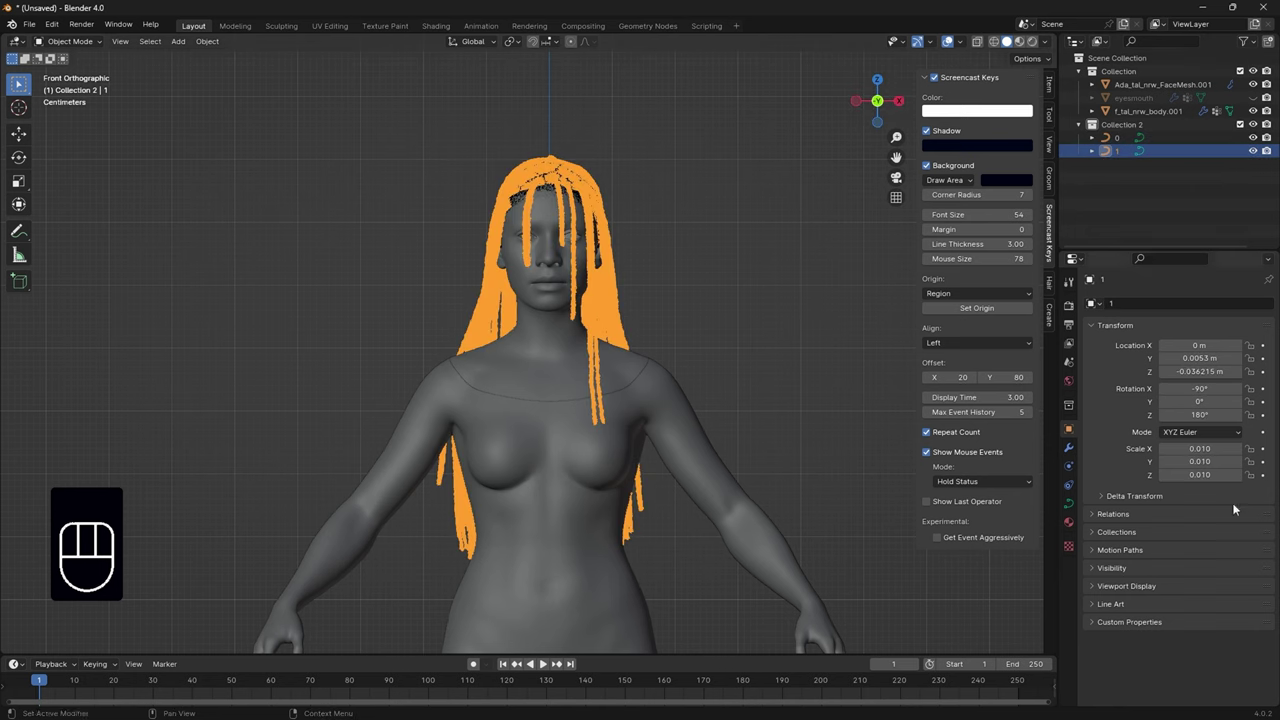
left_click(208, 41)
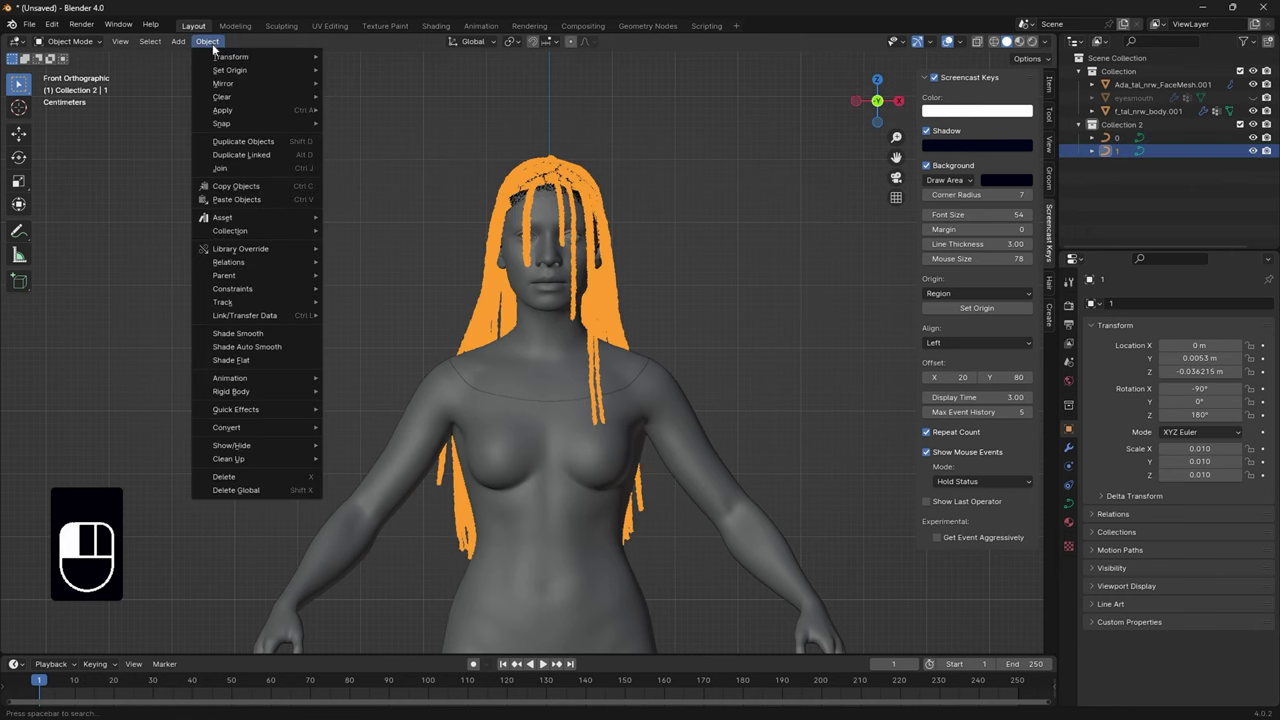
mouse_move(303, 110)
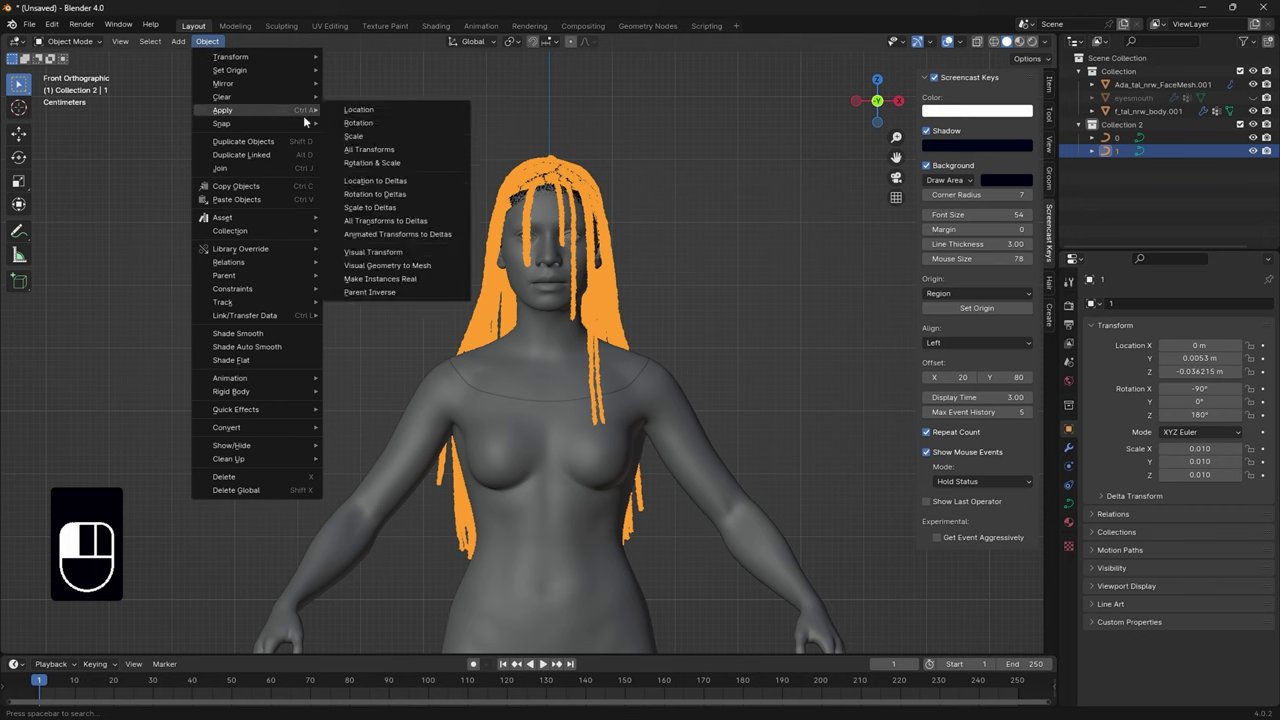
left_click(368, 151)
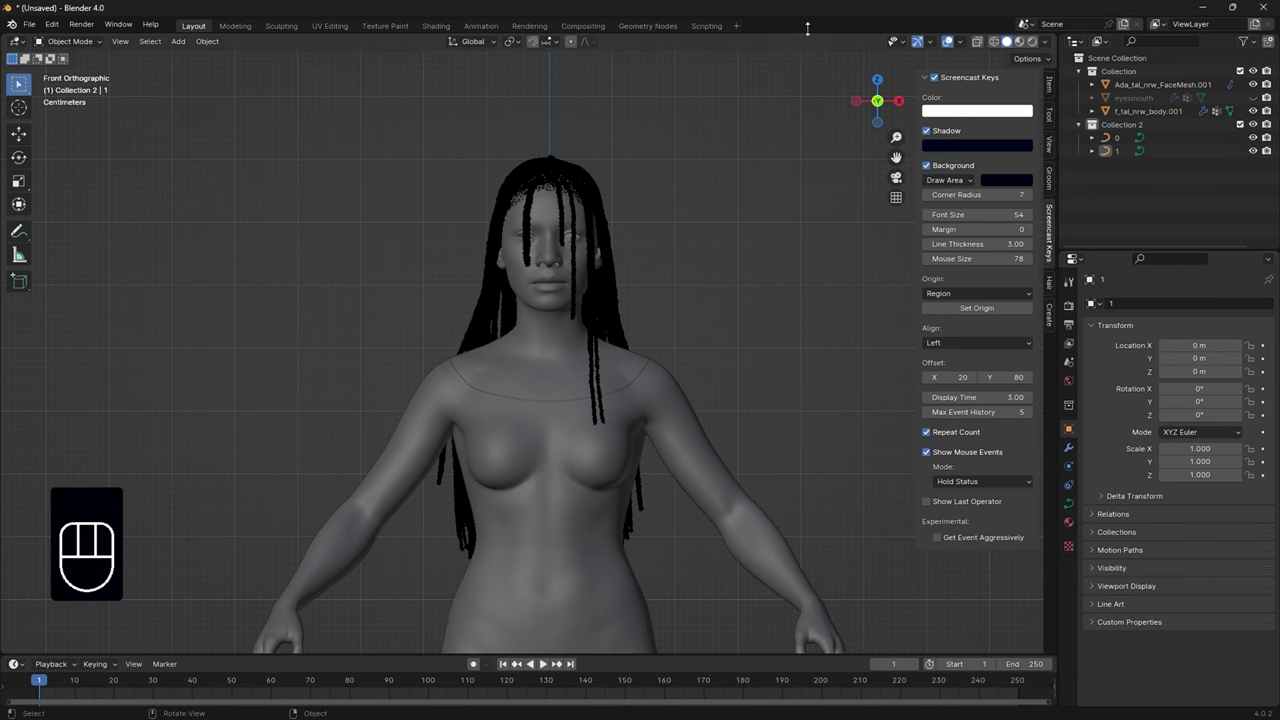
Hide the long dreads and convert the scalp hair object 0 to Curves
left_click_drag(876, 100, 870, 105)
left_click(866, 102)
left_click(1253, 151)
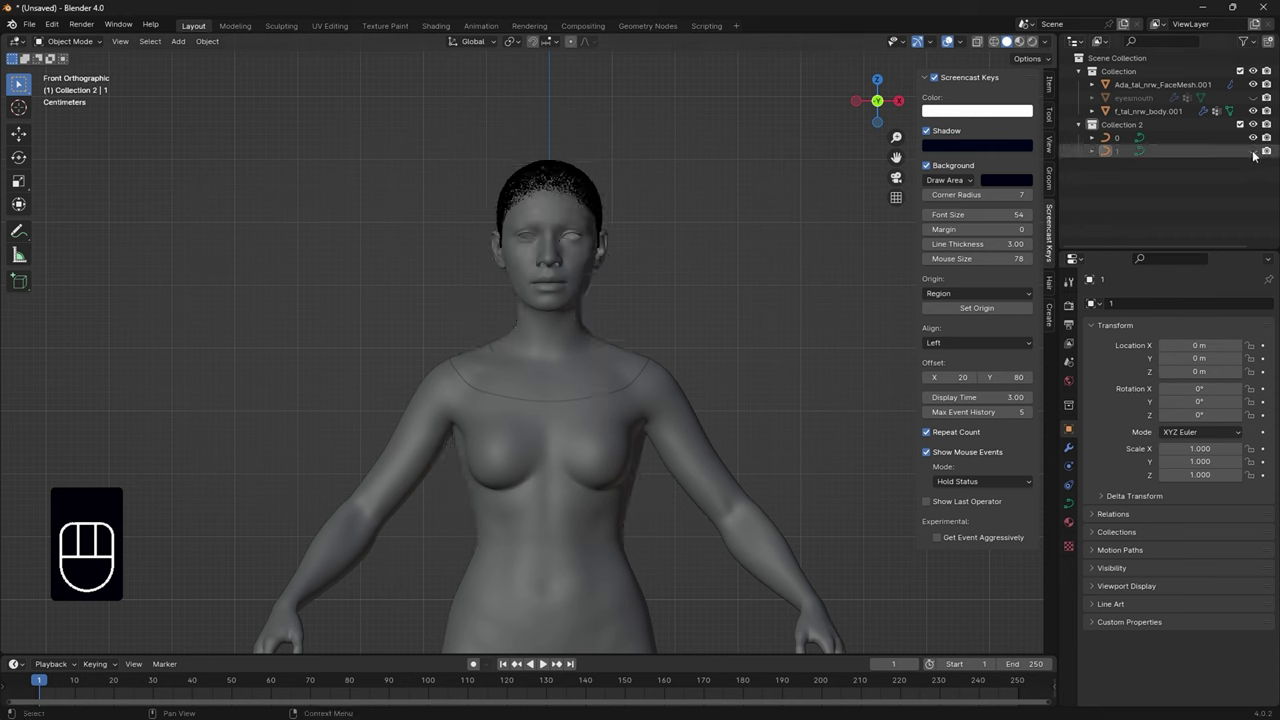
left_click(1119, 140)
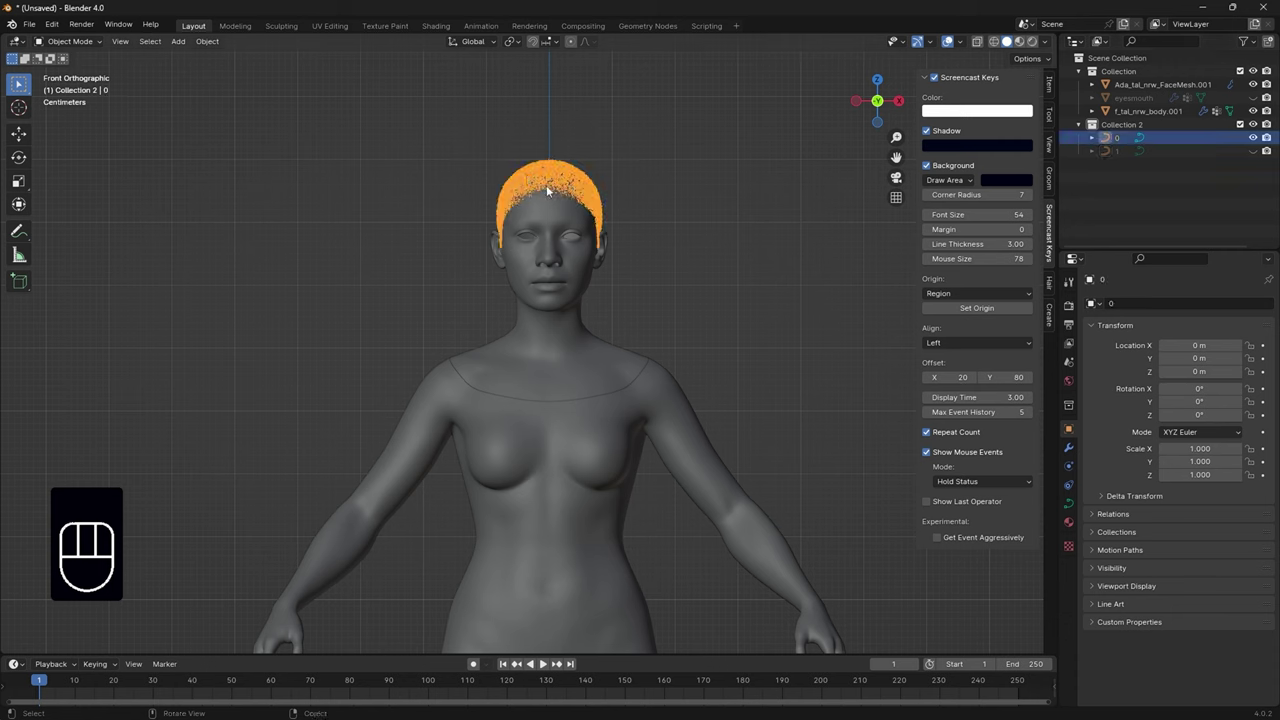
left_click(212, 43)
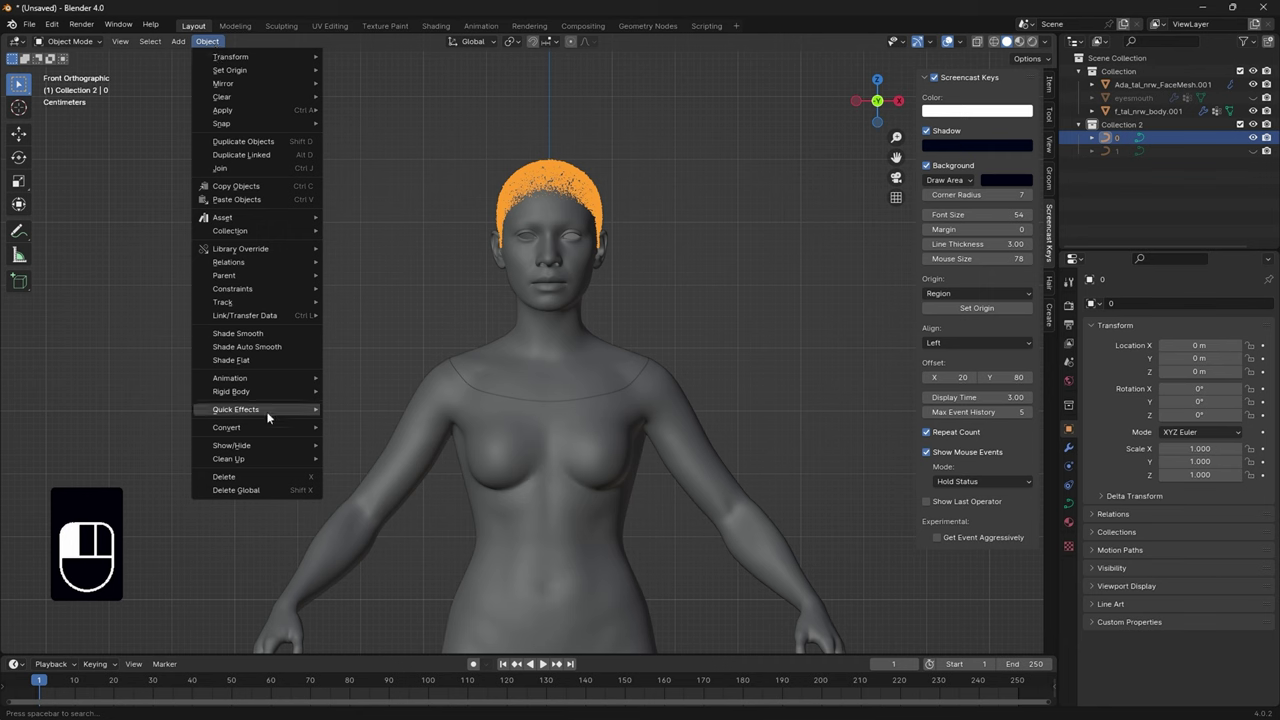
mouse_move(274, 434)
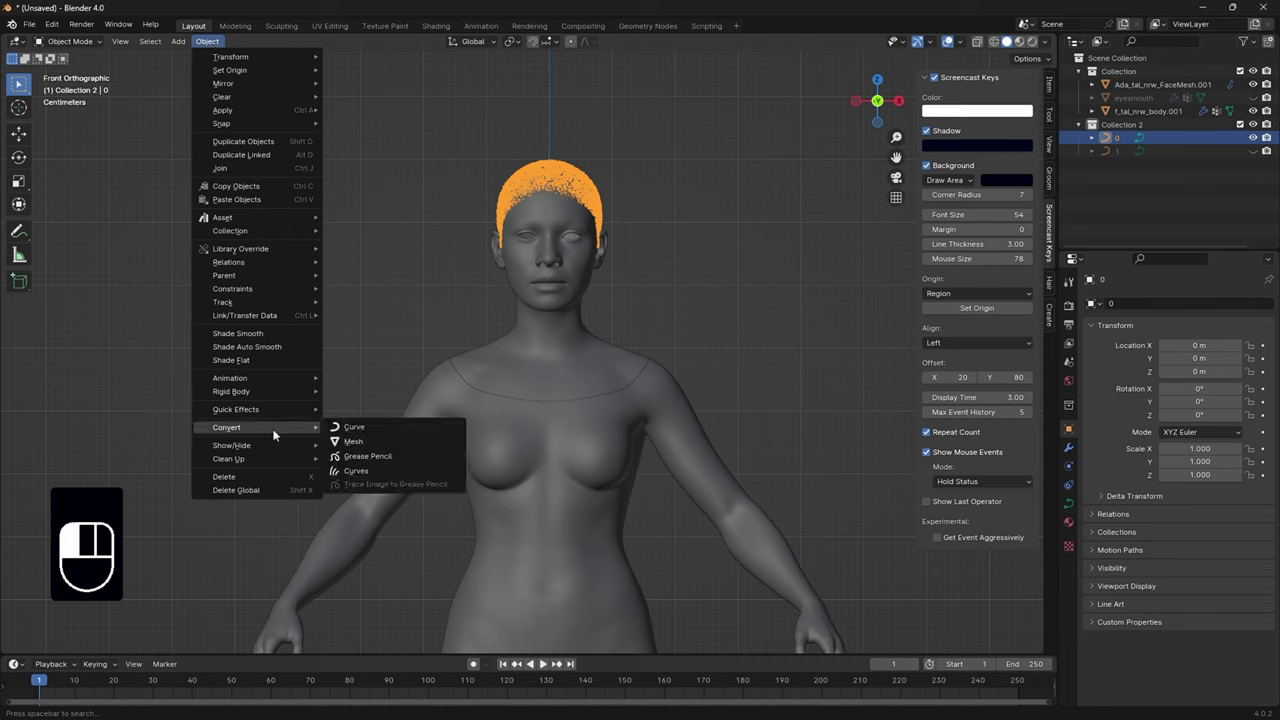
left_click(356, 471)
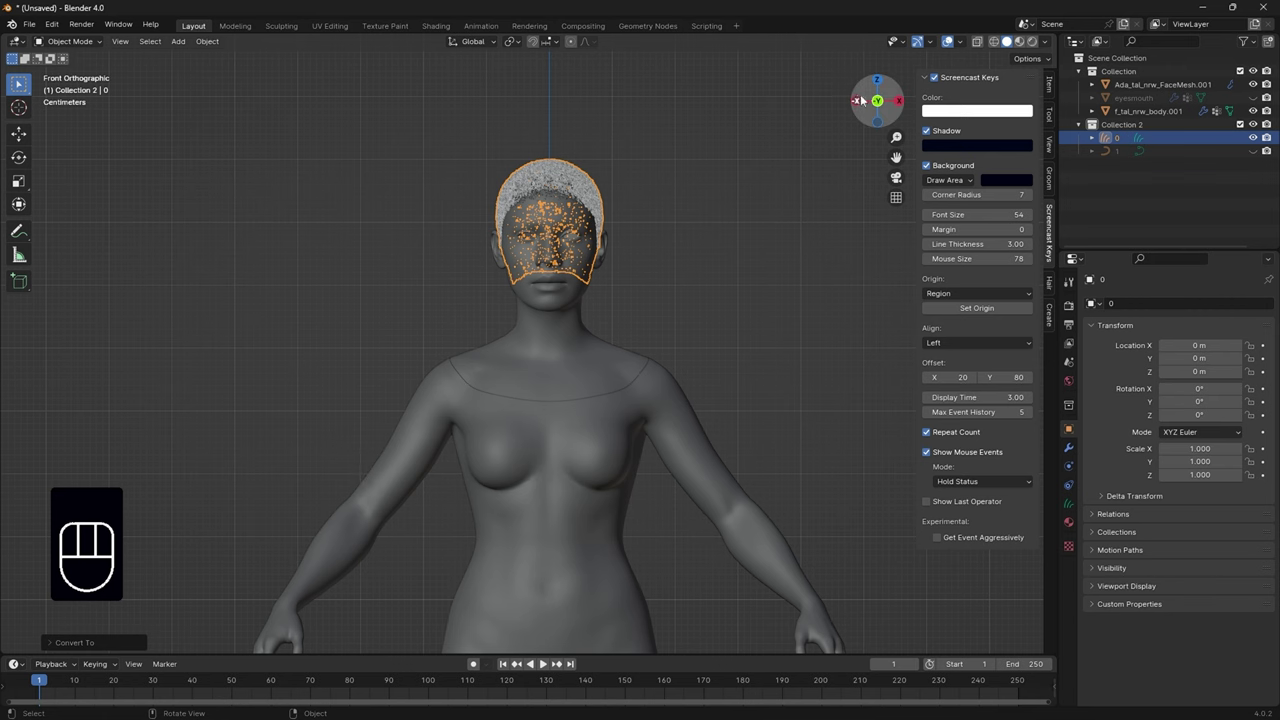
Switch the converted scalp hair to Sculpt Mode and frame it closely
left_click_drag(877, 100, 759, 102)
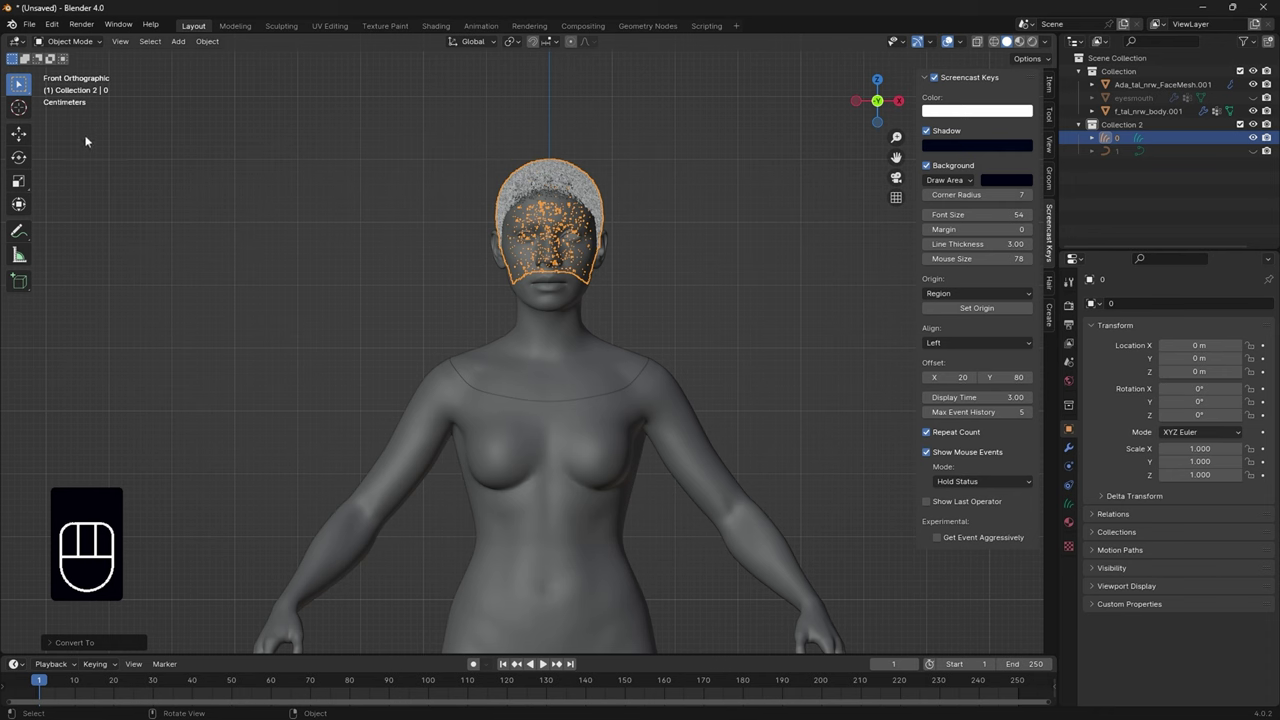
left_click(69, 41)
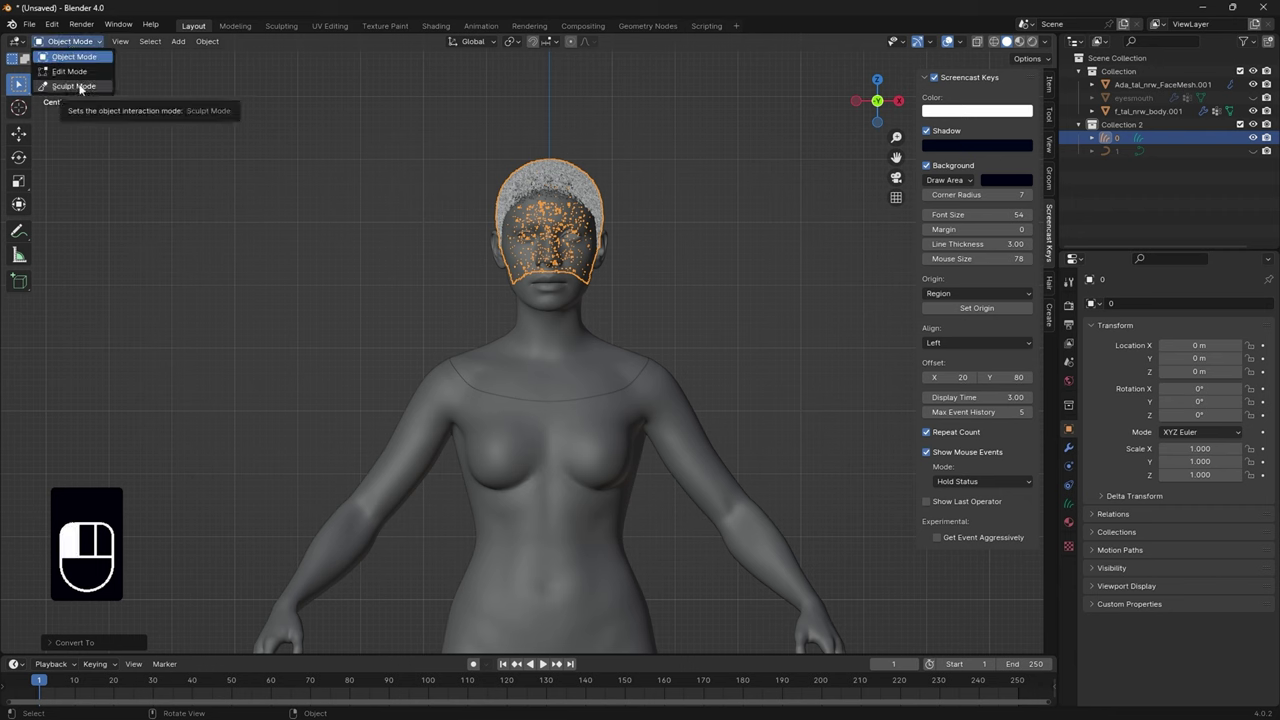
left_click(75, 86)
key("KP_Decimal")
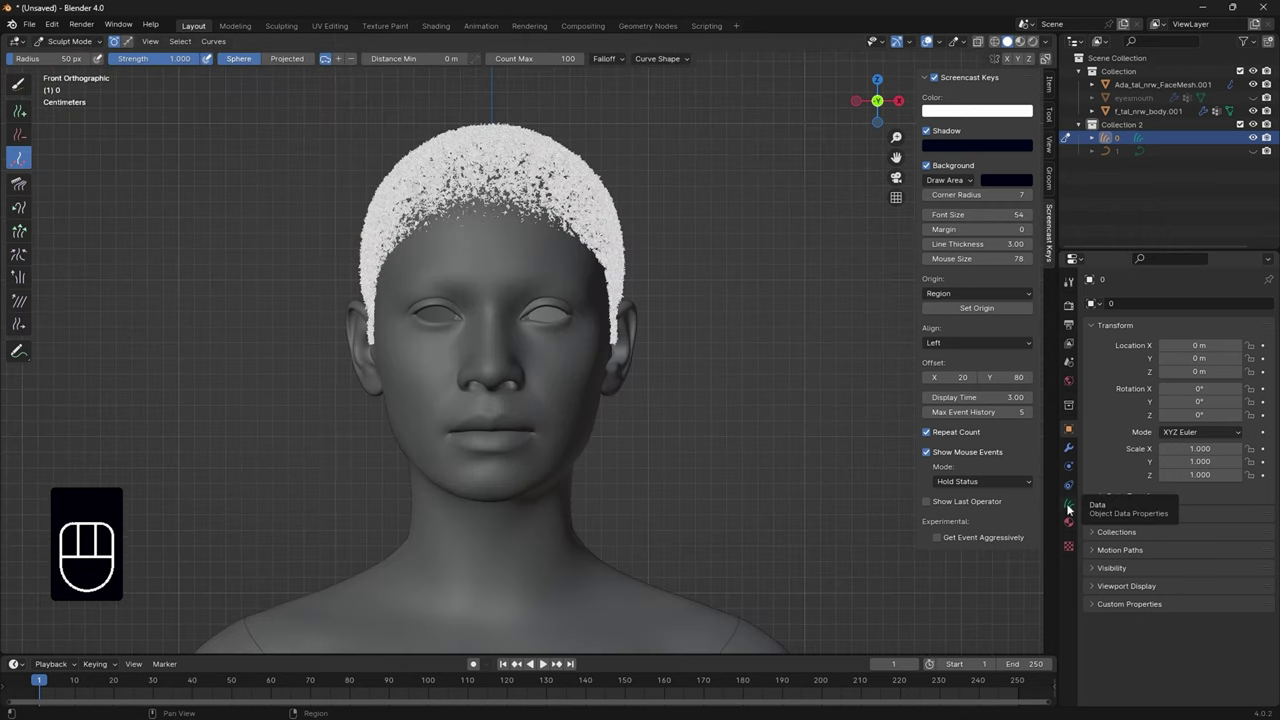
Set the scalp hair's surface to Ada_tal_nrw_FaceMesh.001 with DiffuseUV as its UV map
left_click(1068, 507)
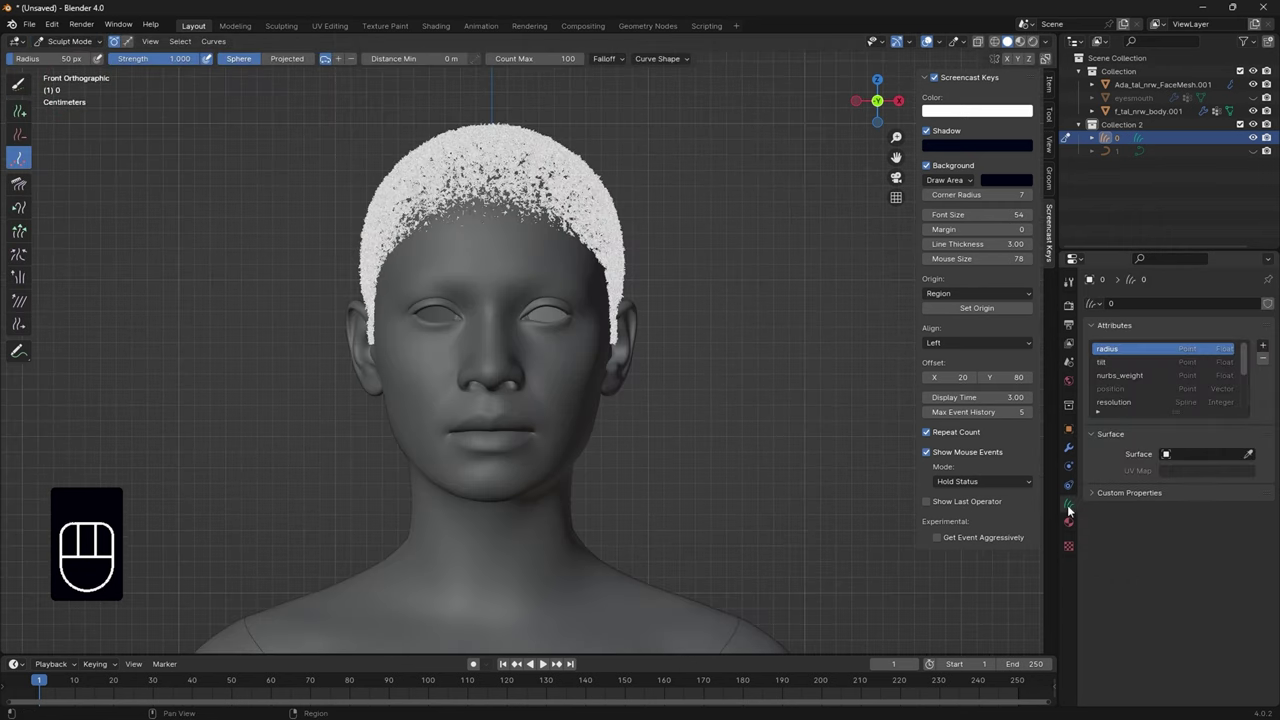
left_click(1192, 454)
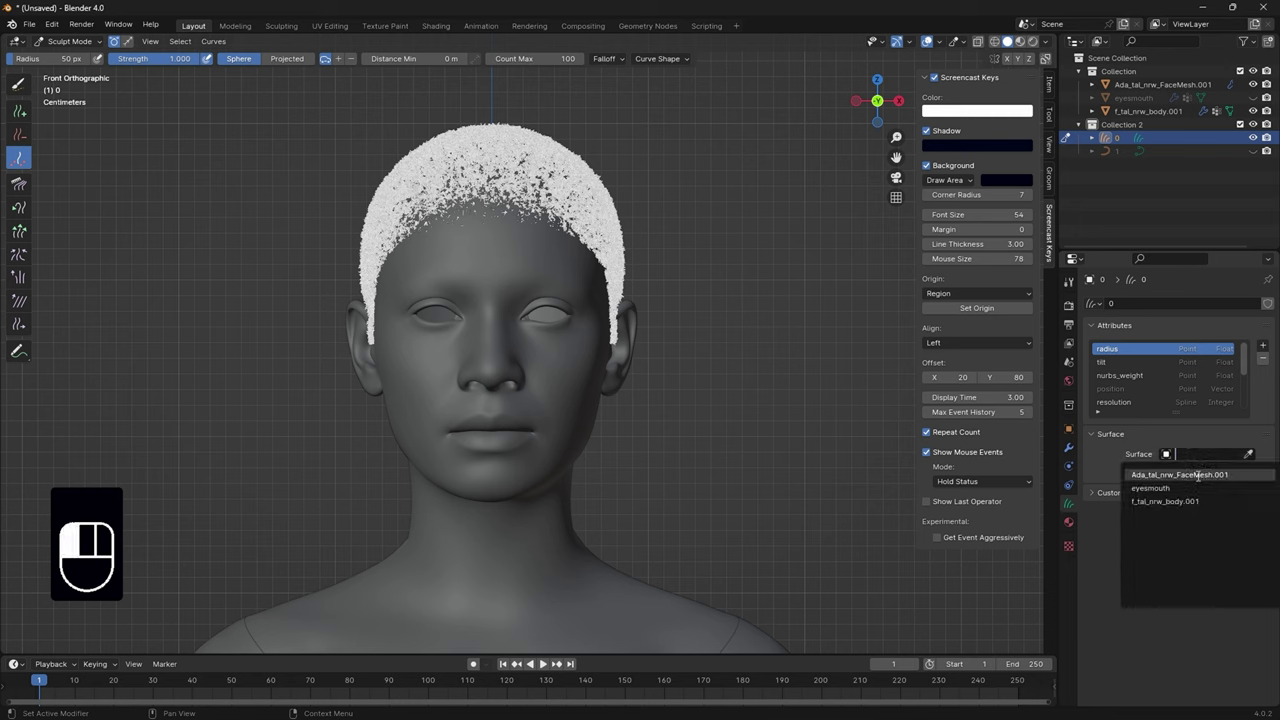
left_click(1197, 474)
left_click(1200, 478)
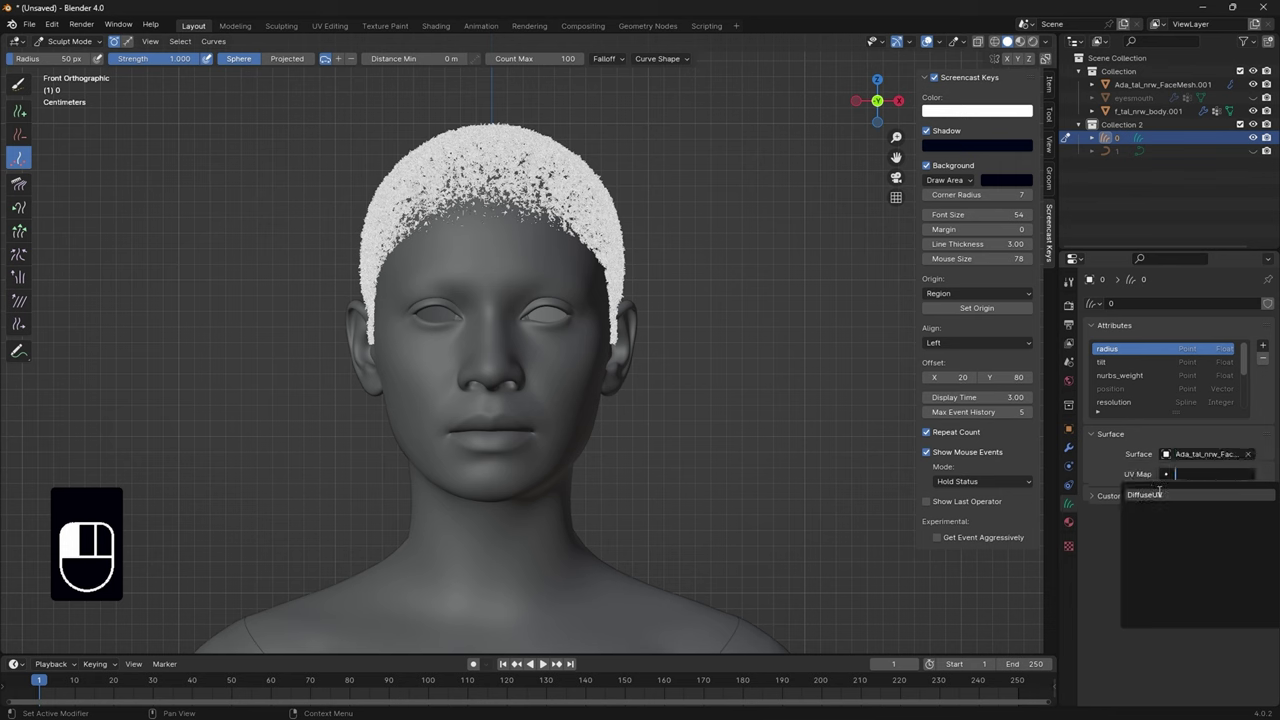
left_click(1156, 494)
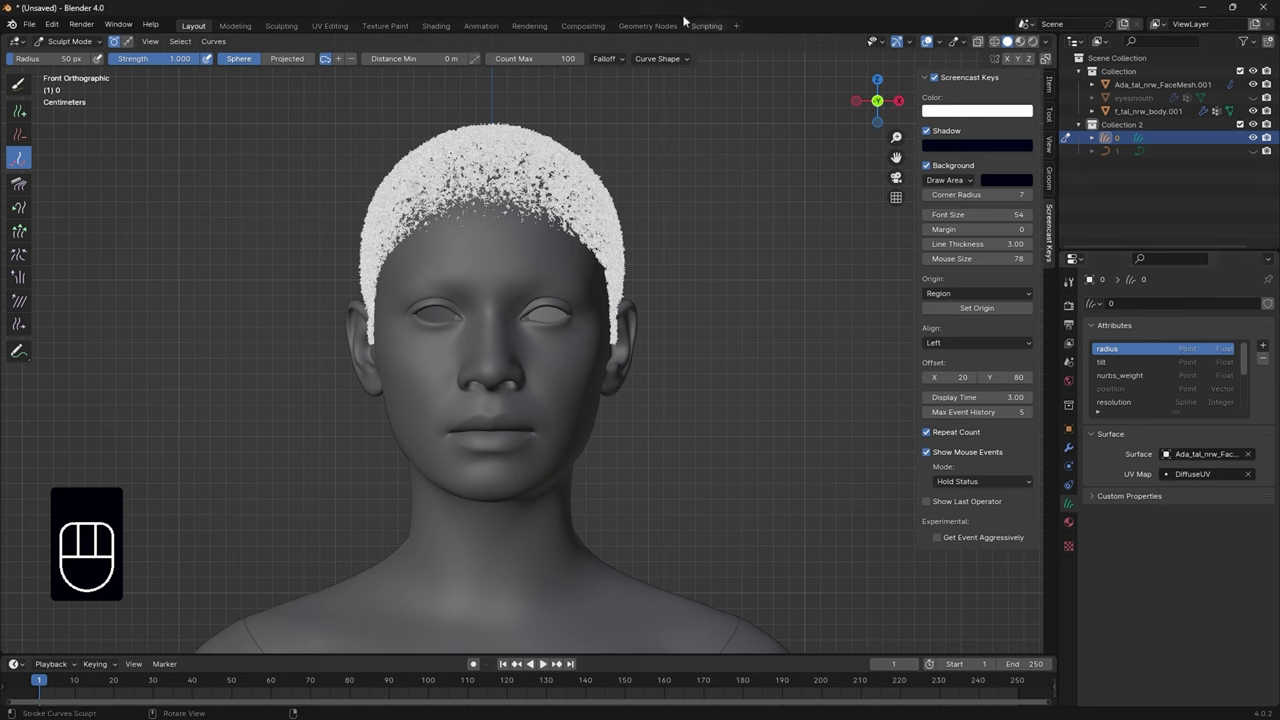
Snap the scalp hair curves to the nearest surface of the head mesh
left_click(214, 41)
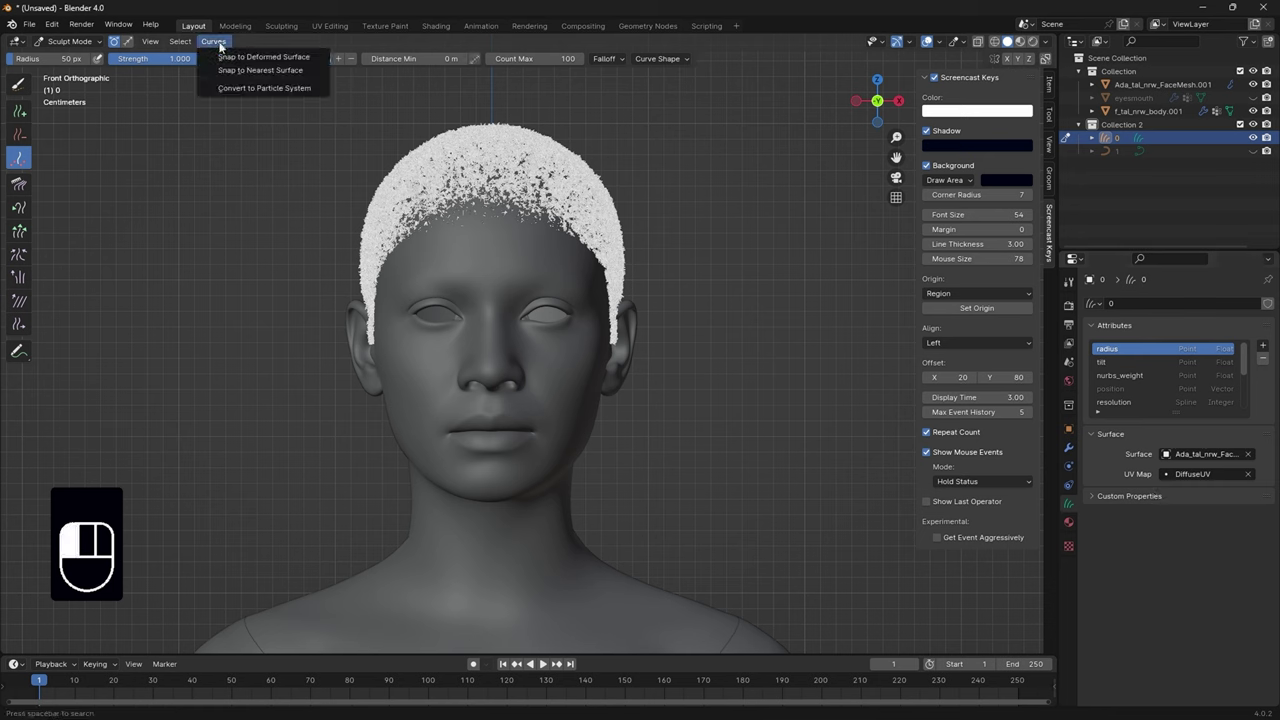
left_click_drag(874, 102, 995, 103)
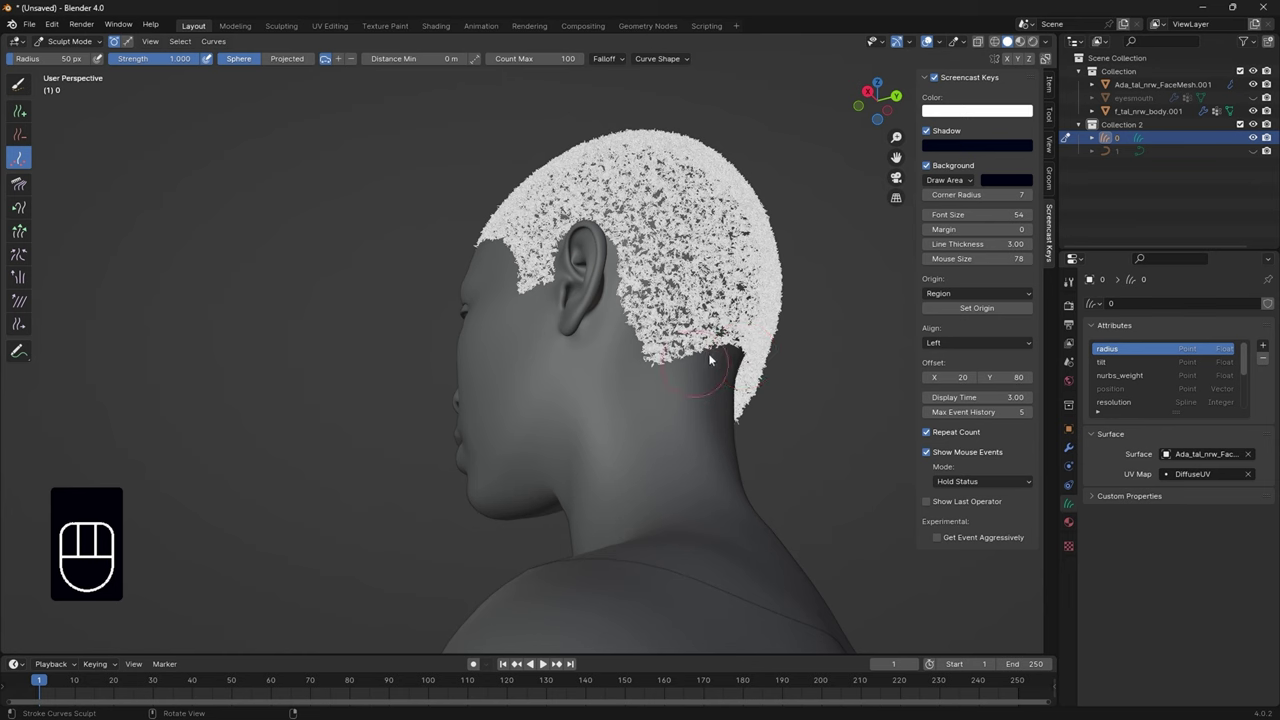
left_click(214, 41)
left_click(220, 42)
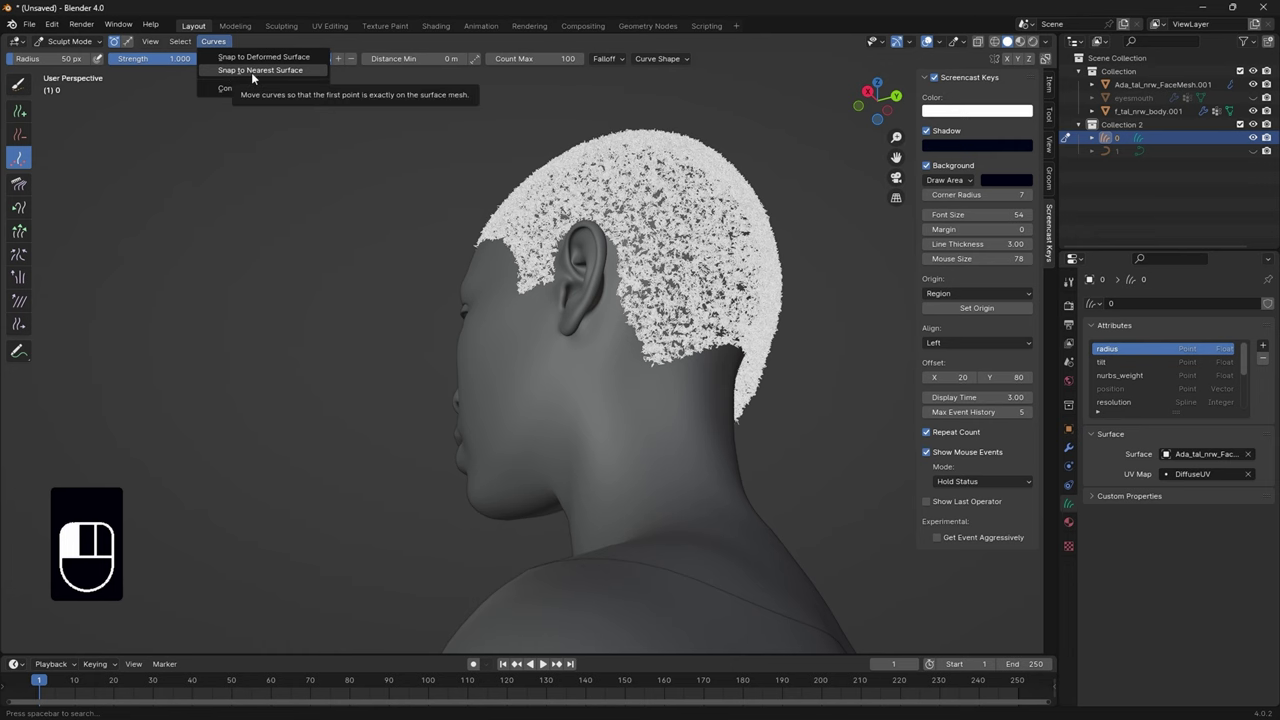
left_click(251, 70)
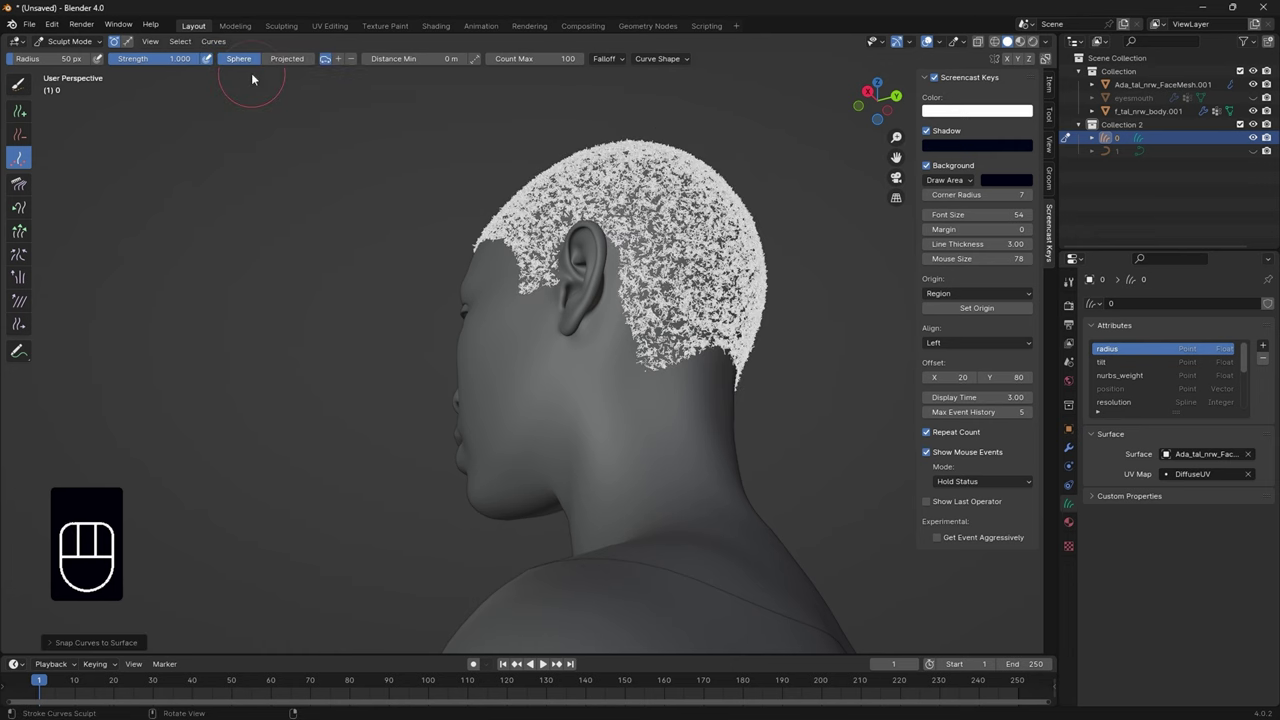
Return the scalp hair to Object Mode and view the head straight from the front
mouse_move(881, 92)
left_mouse_down()
mouse_move(860, 110)
mouse_move(900, 100)
mouse_move(880, 95)
mouse_move(975, 101)
left_mouse_up()
left_click(69, 41)
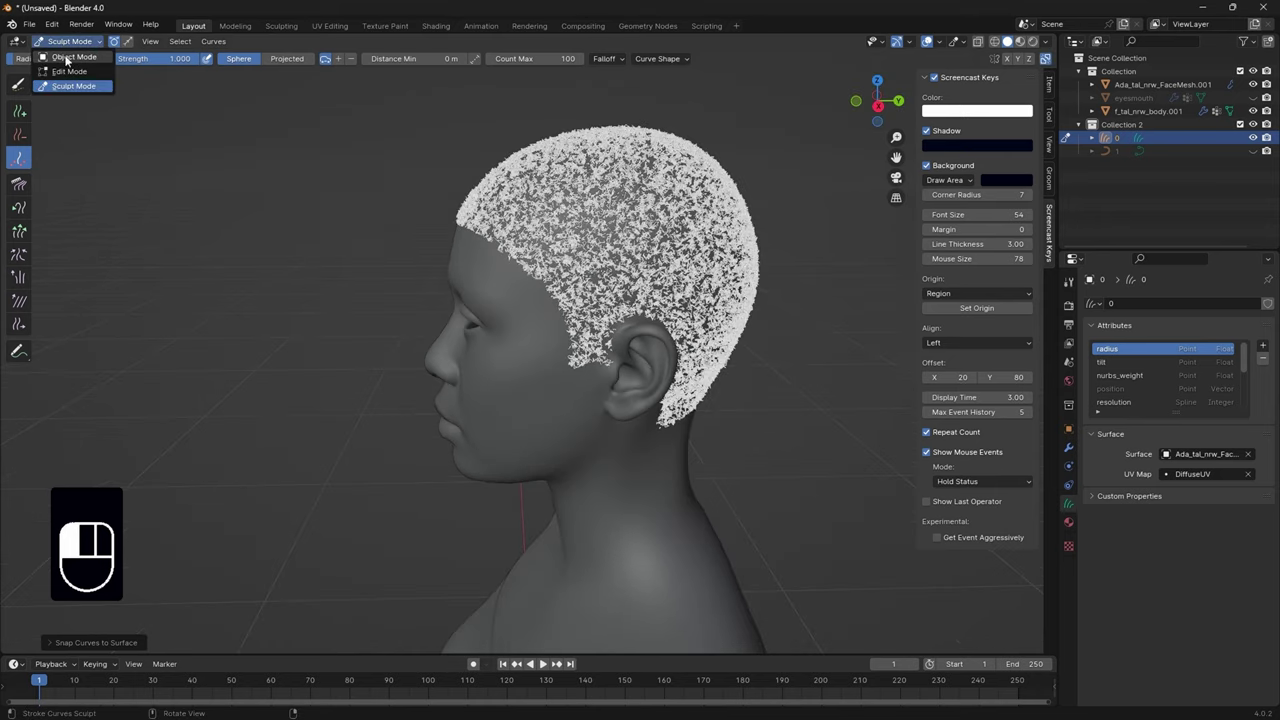
left_click(67, 58)
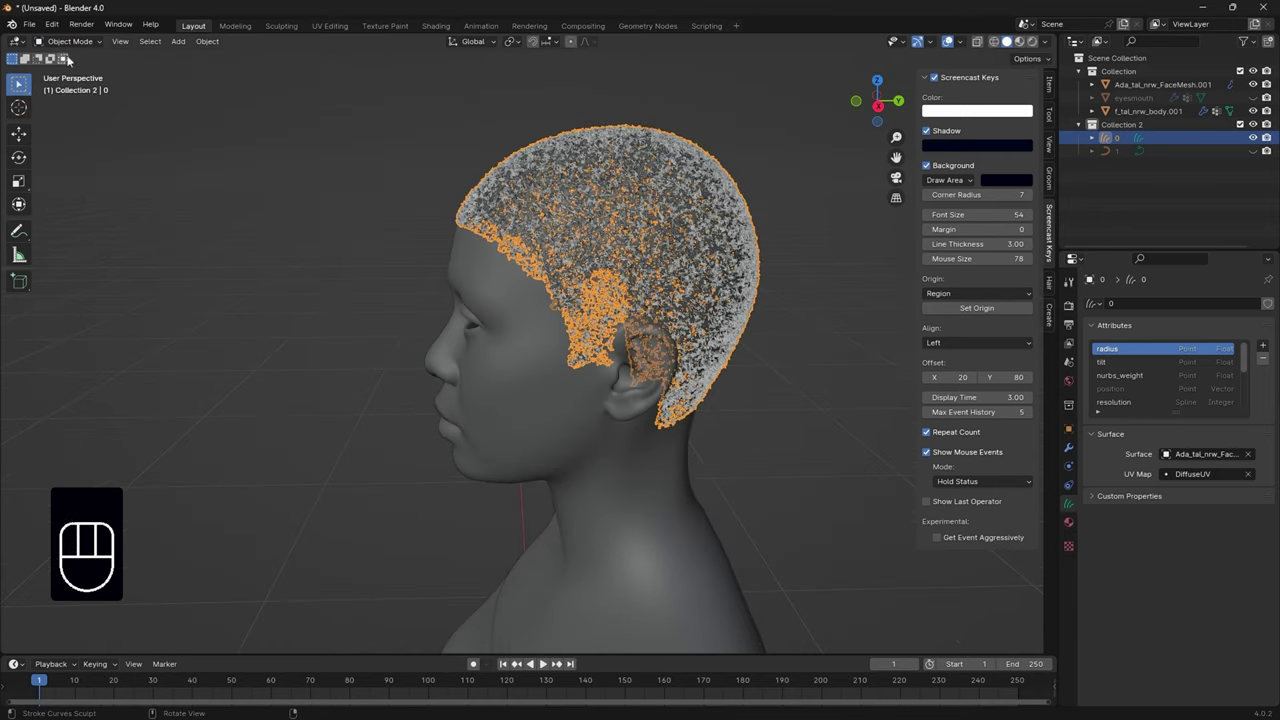
left_click(857, 101)
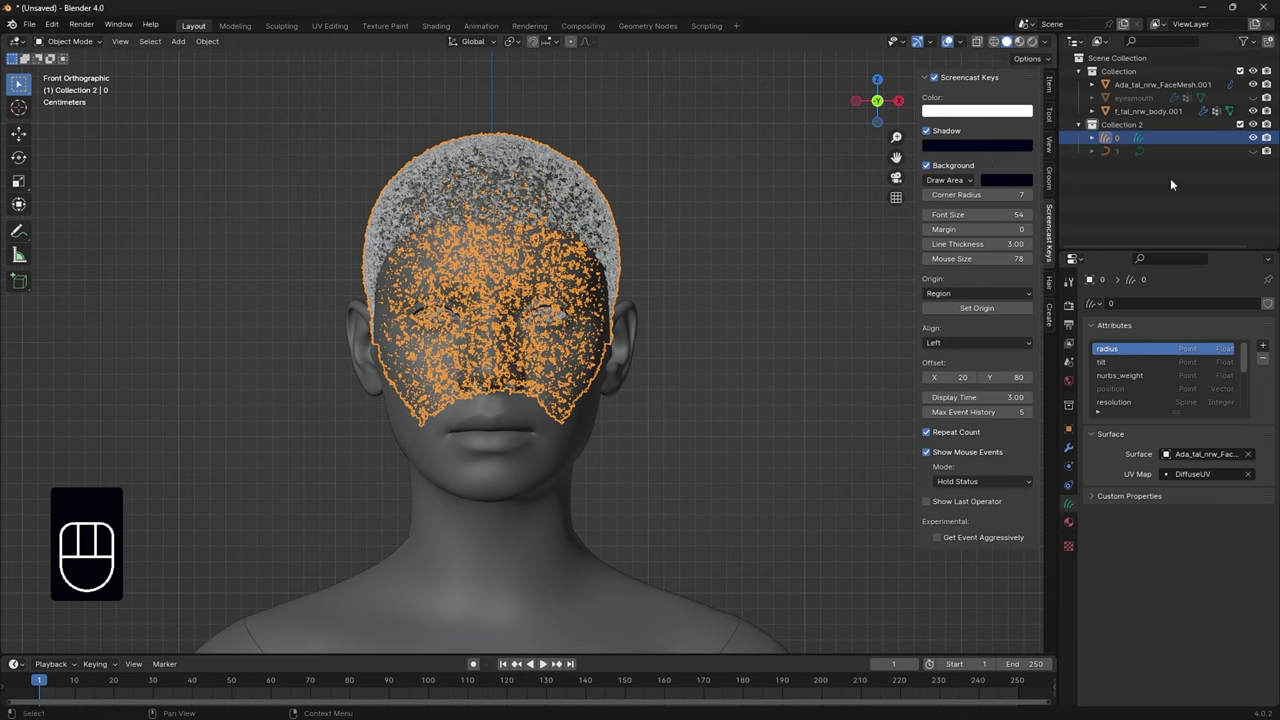
Unhide the long dreads object 1 and convert it to Curves
left_click(1113, 150)
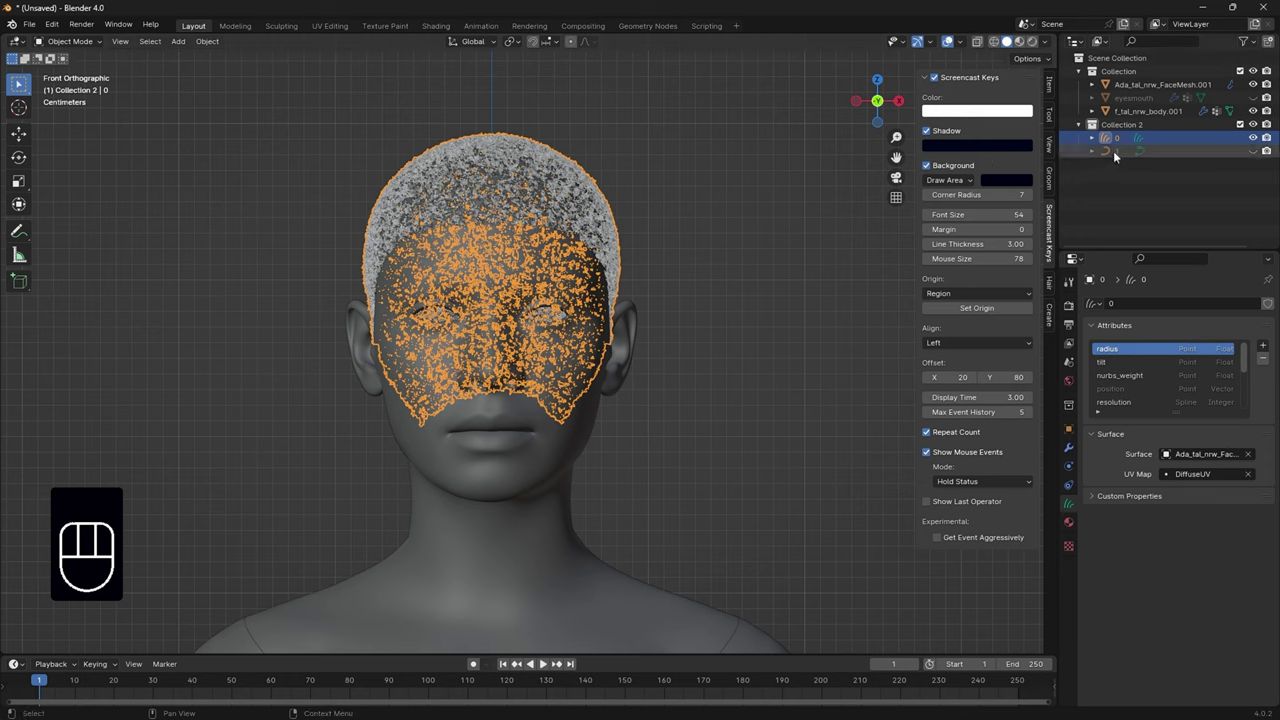
left_click(1253, 151)
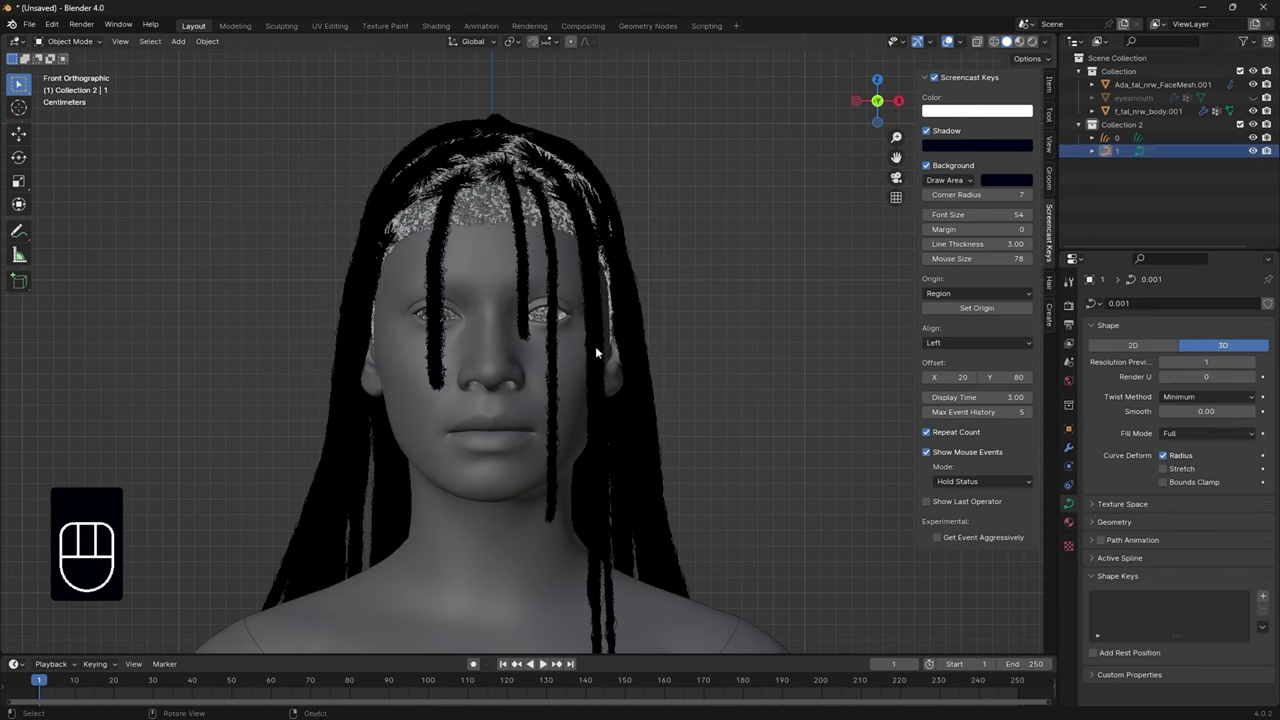
left_click(633, 360)
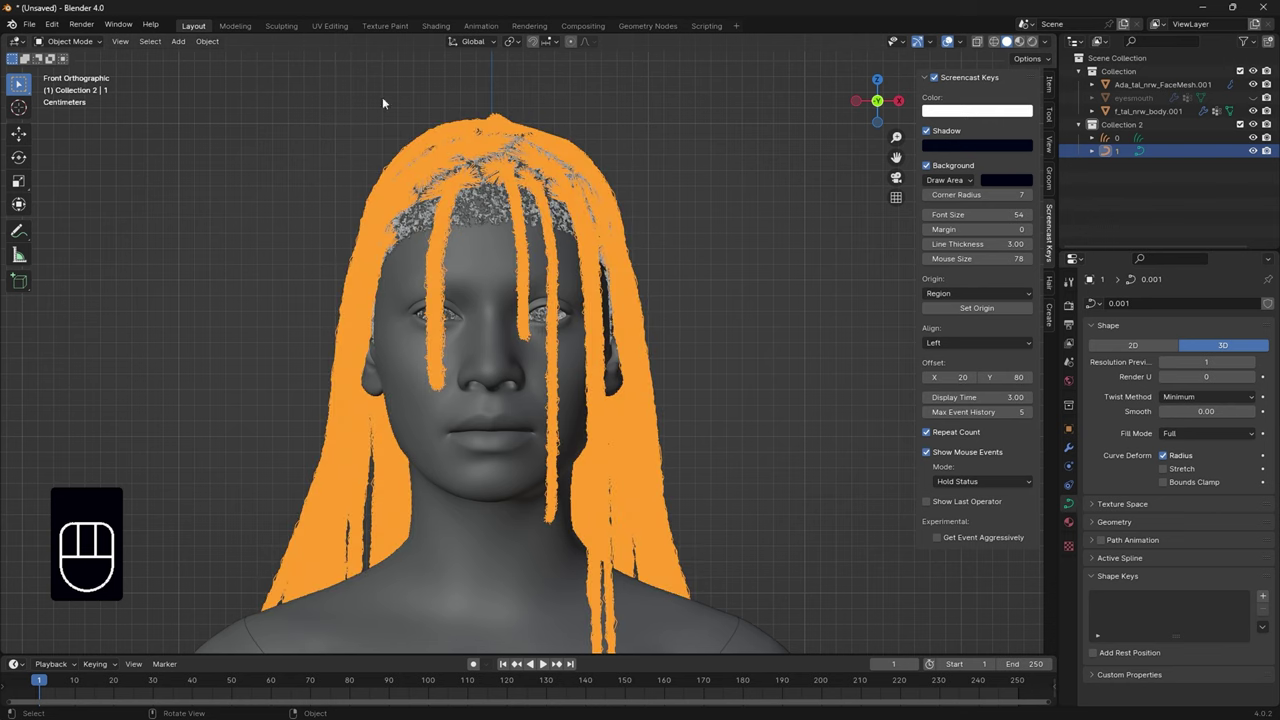
left_click(207, 41)
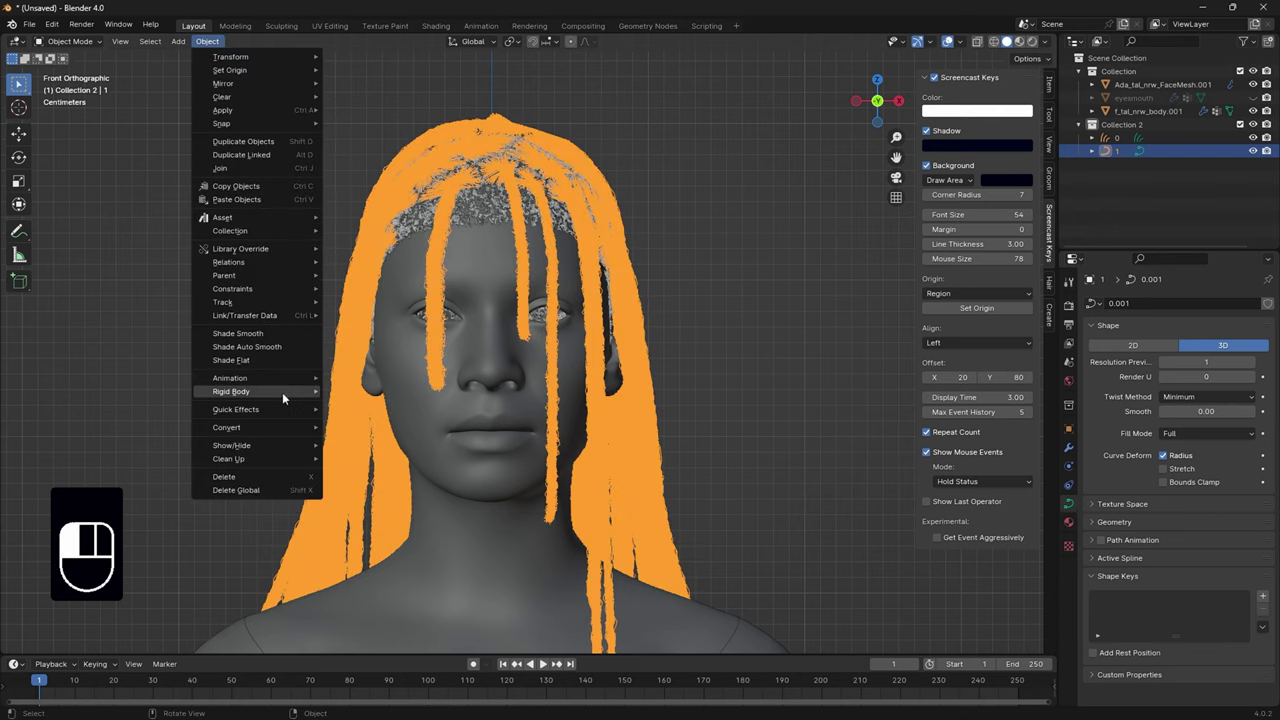
mouse_move(287, 427)
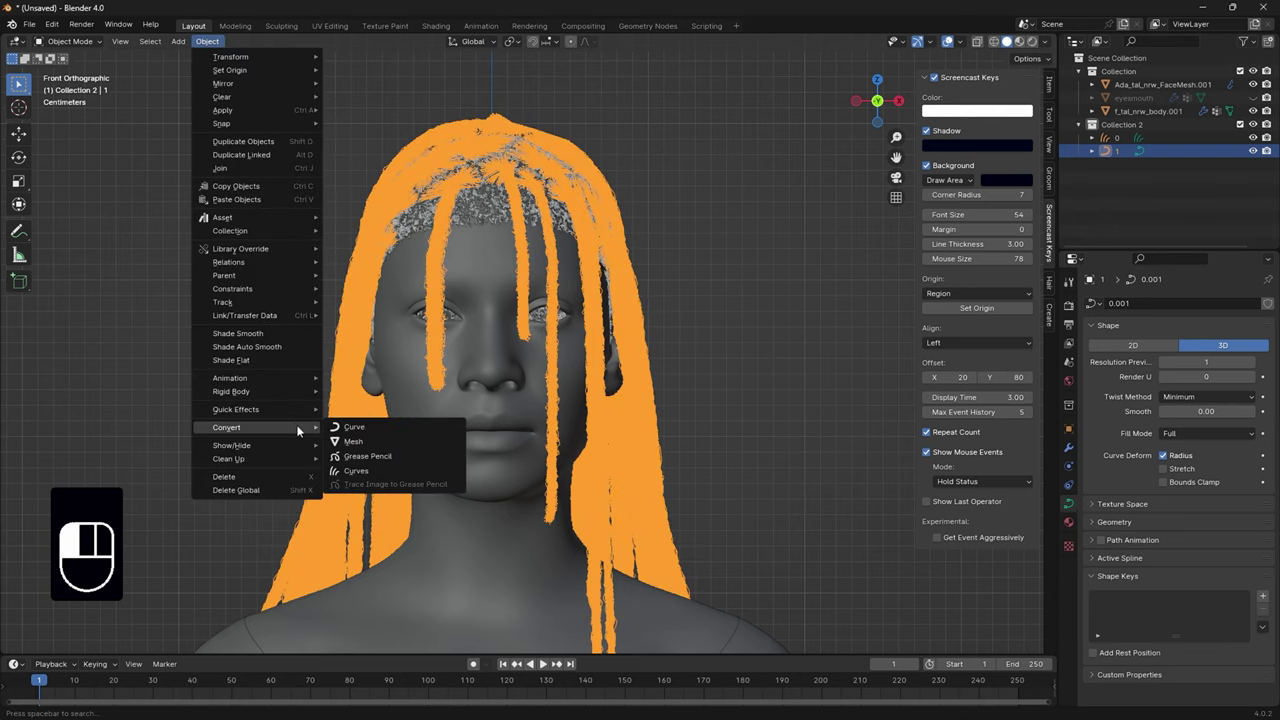
left_click(367, 474)
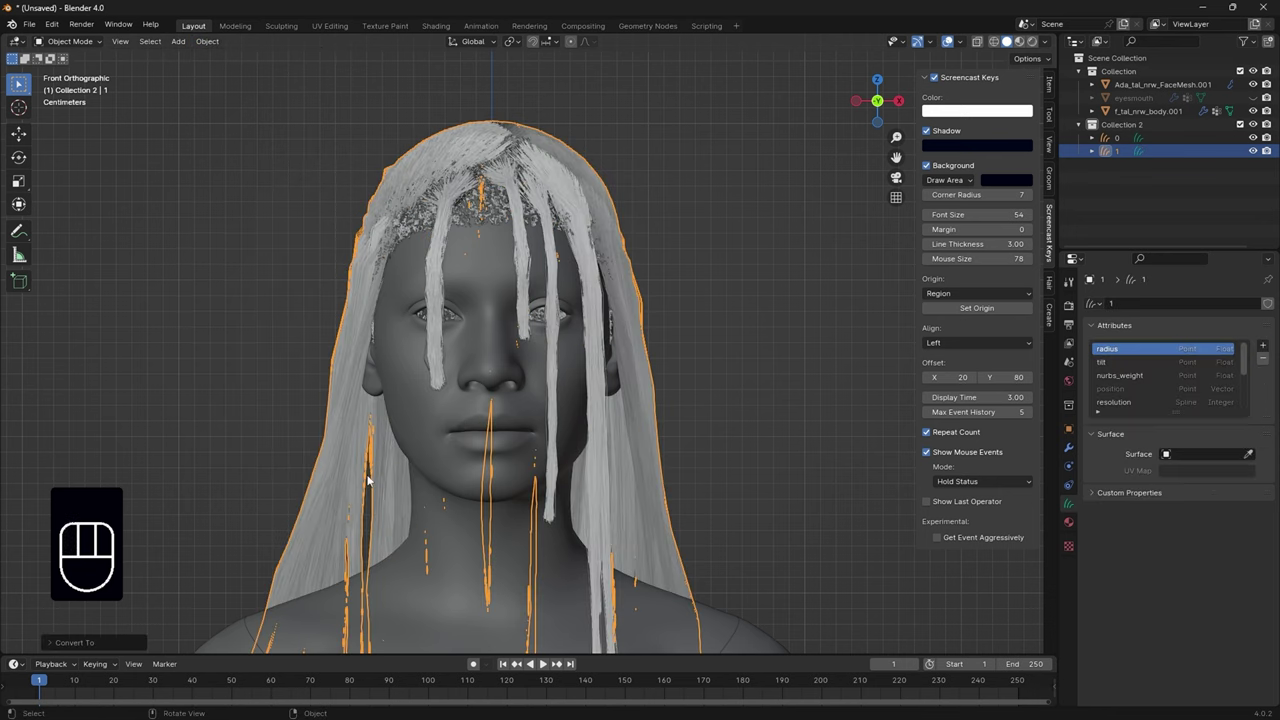
In Sculpt Mode, set the long dreads' surface to Ada_tal_nrw_FaceMesh.001 with DiffuseUV as the UV map
mouse_move(884, 112)
left_mouse_down()
mouse_move(790, 116)
mouse_move(870, 112)
left_mouse_up()
left_click(874, 103)
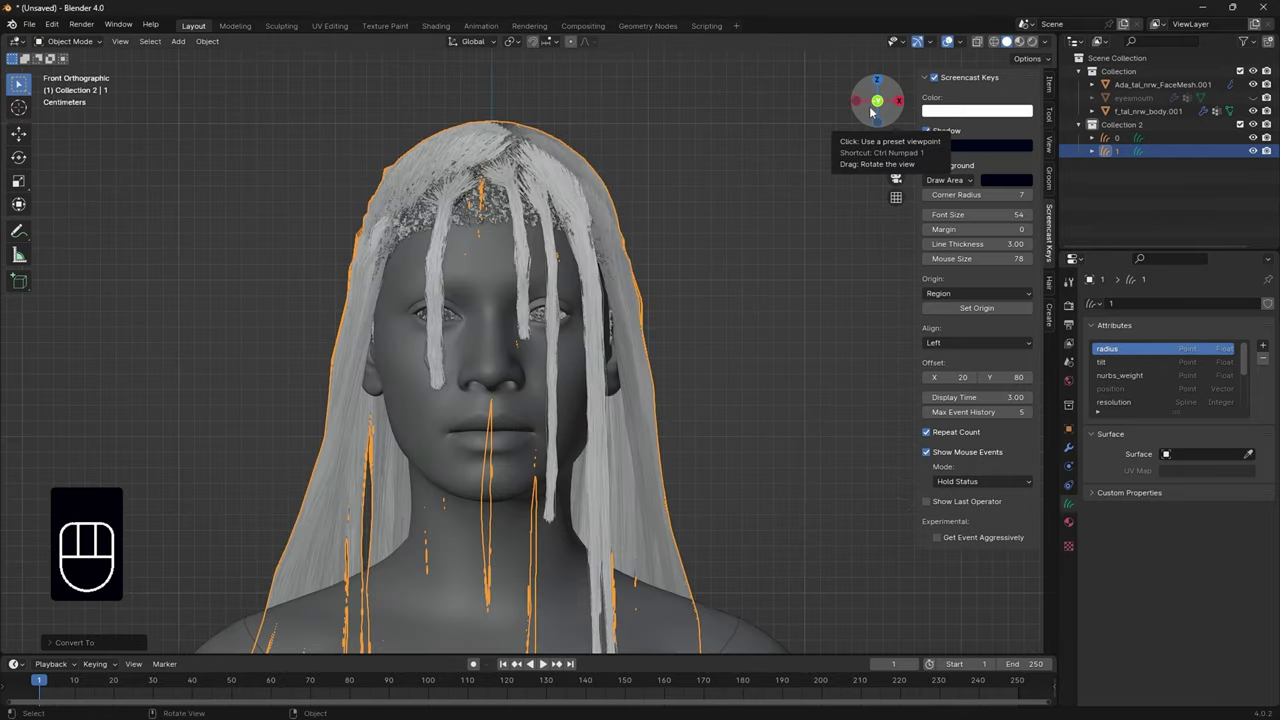
left_click(60, 42)
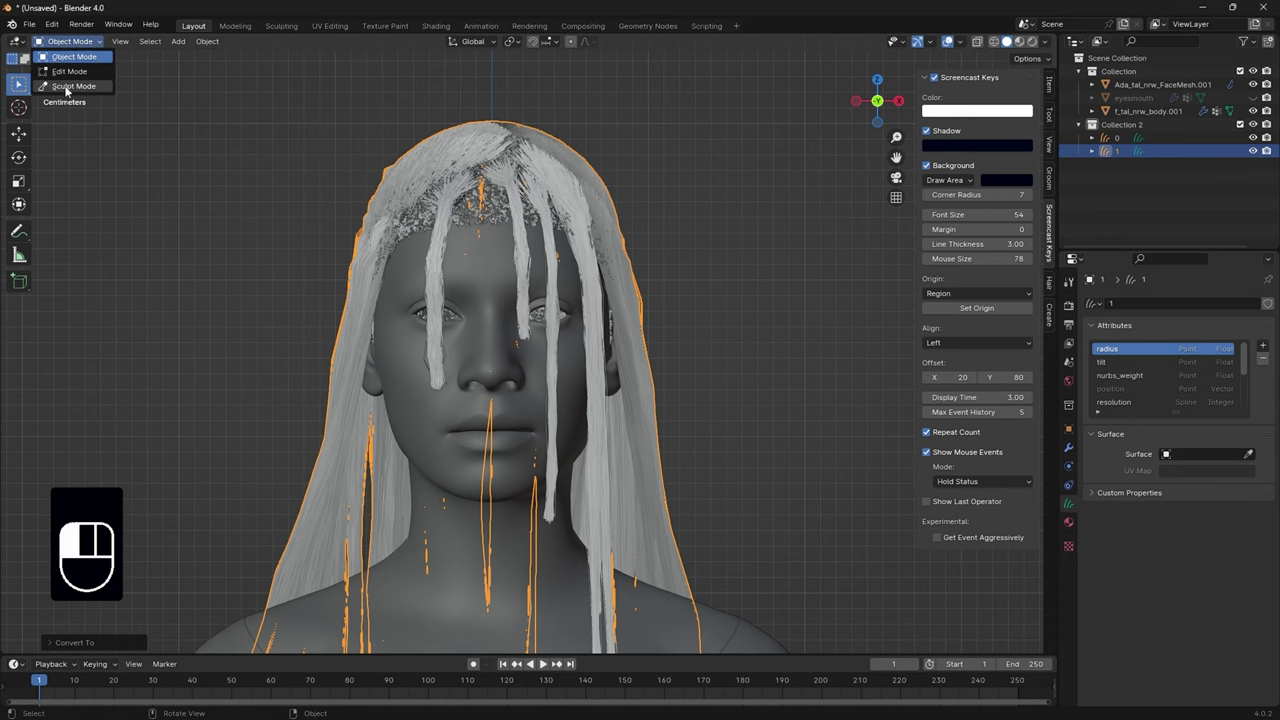
left_click(66, 91)
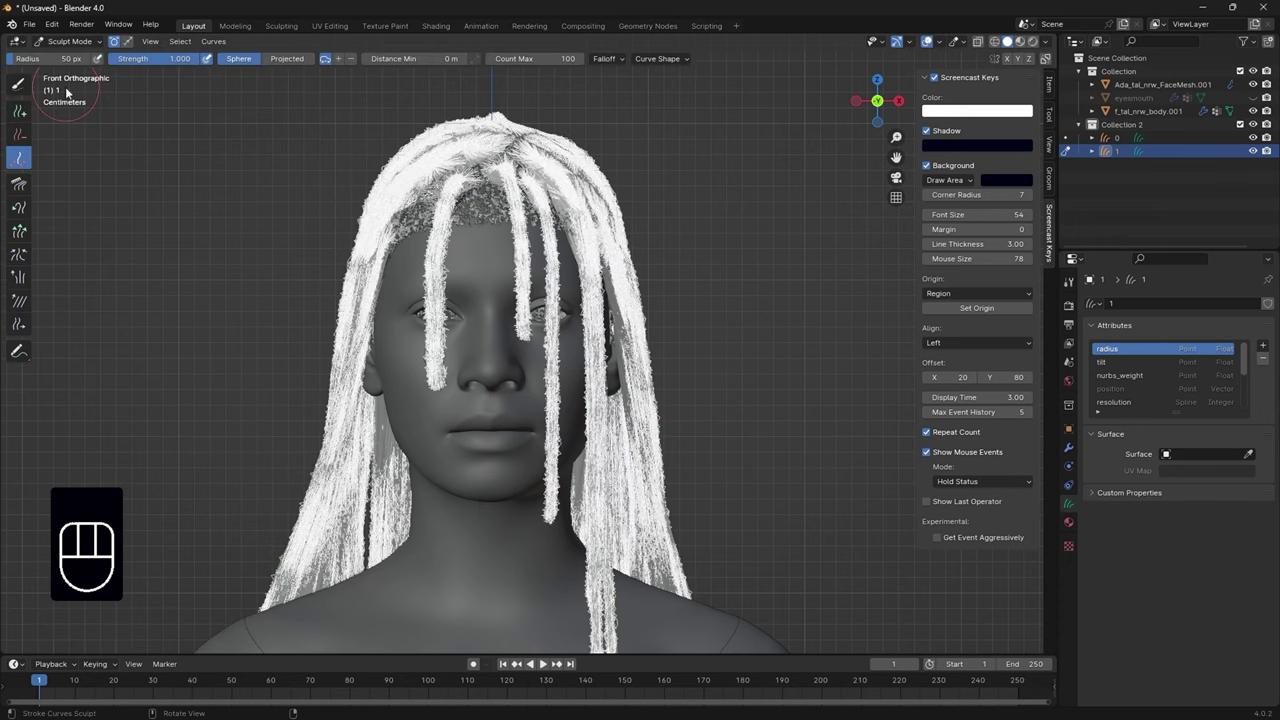
left_click(1205, 454)
left_click(1214, 473)
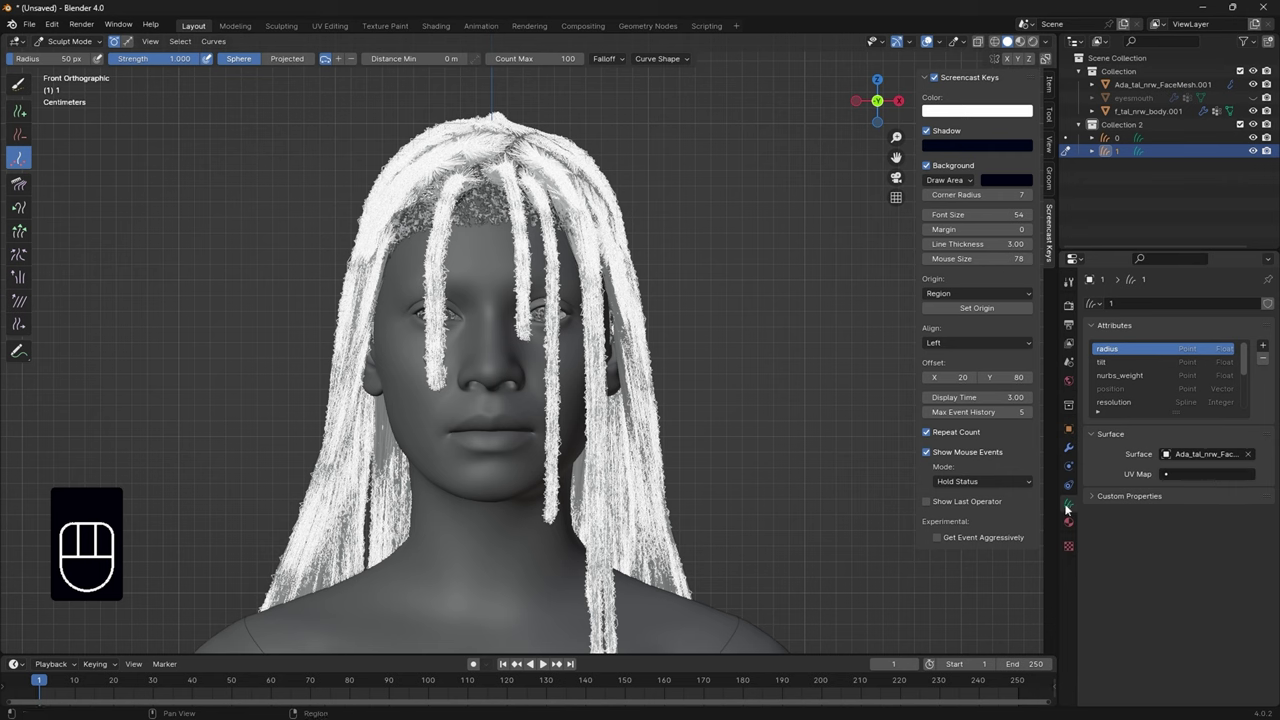
left_click(1213, 472)
left_click(1190, 502)
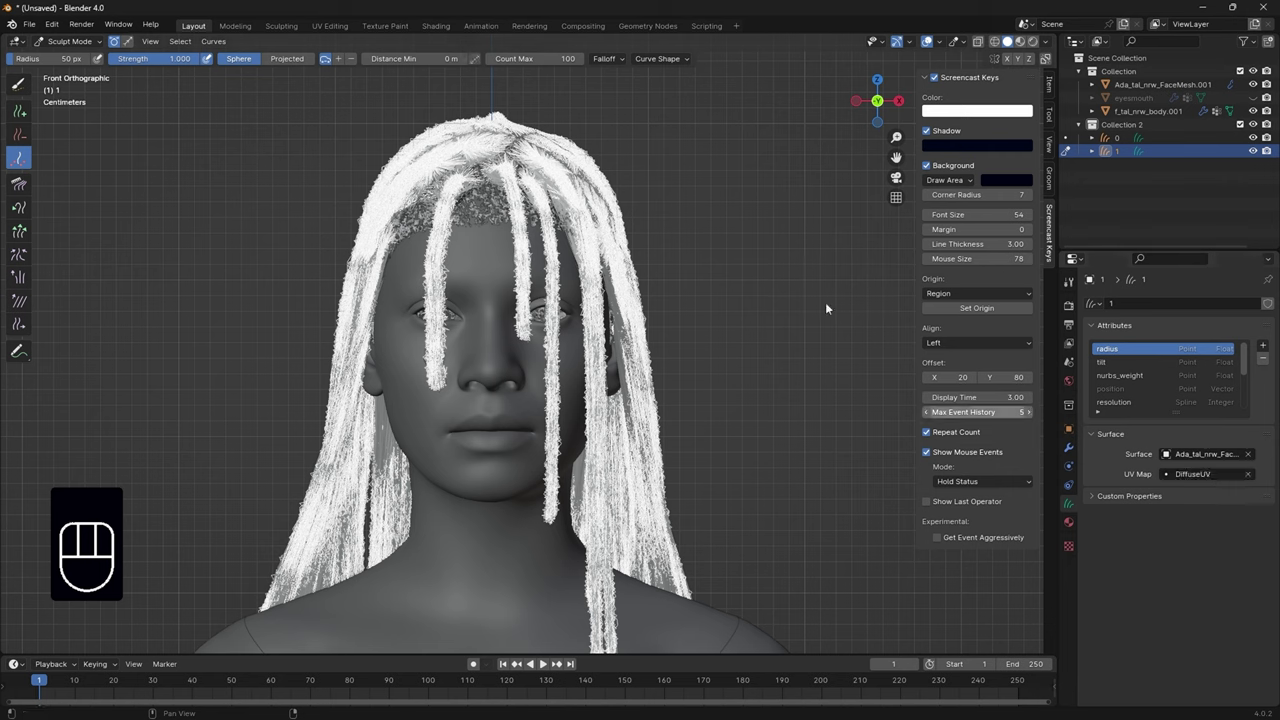
Snap the long dreads' curves to the nearest surface of the head mesh and return to Object Mode in front view
left_click(227, 43)
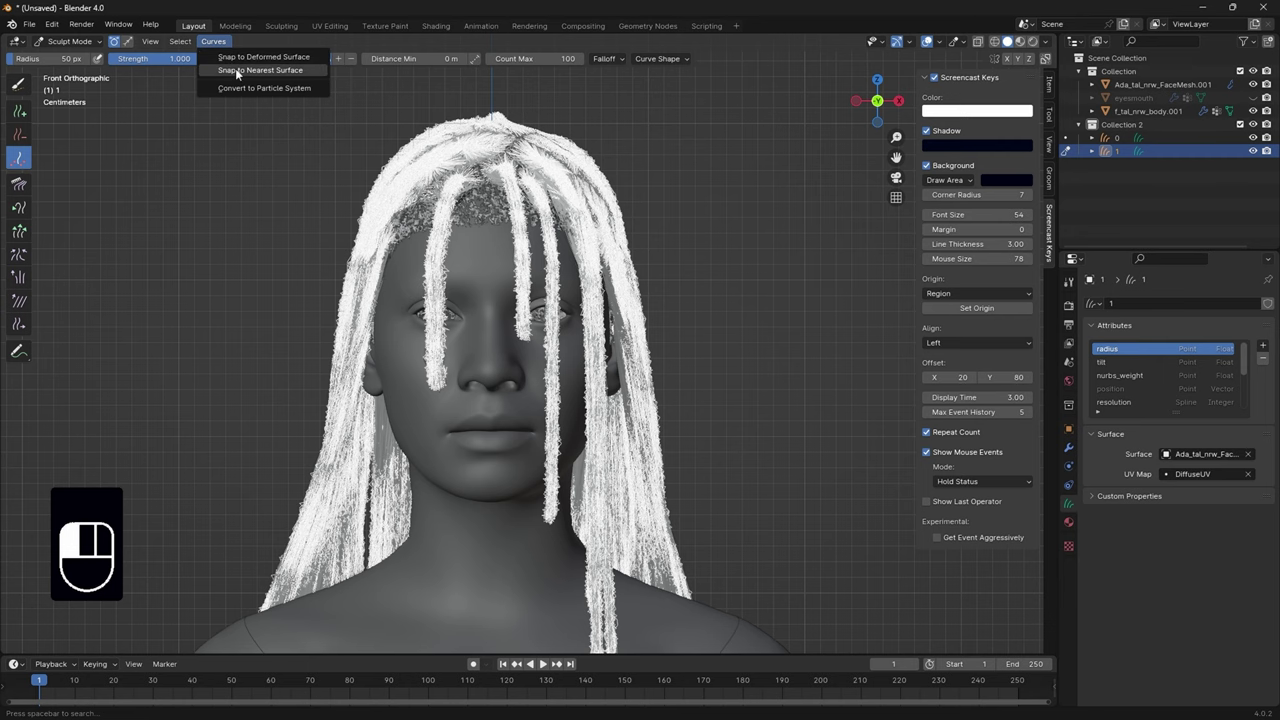
left_click(237, 72)
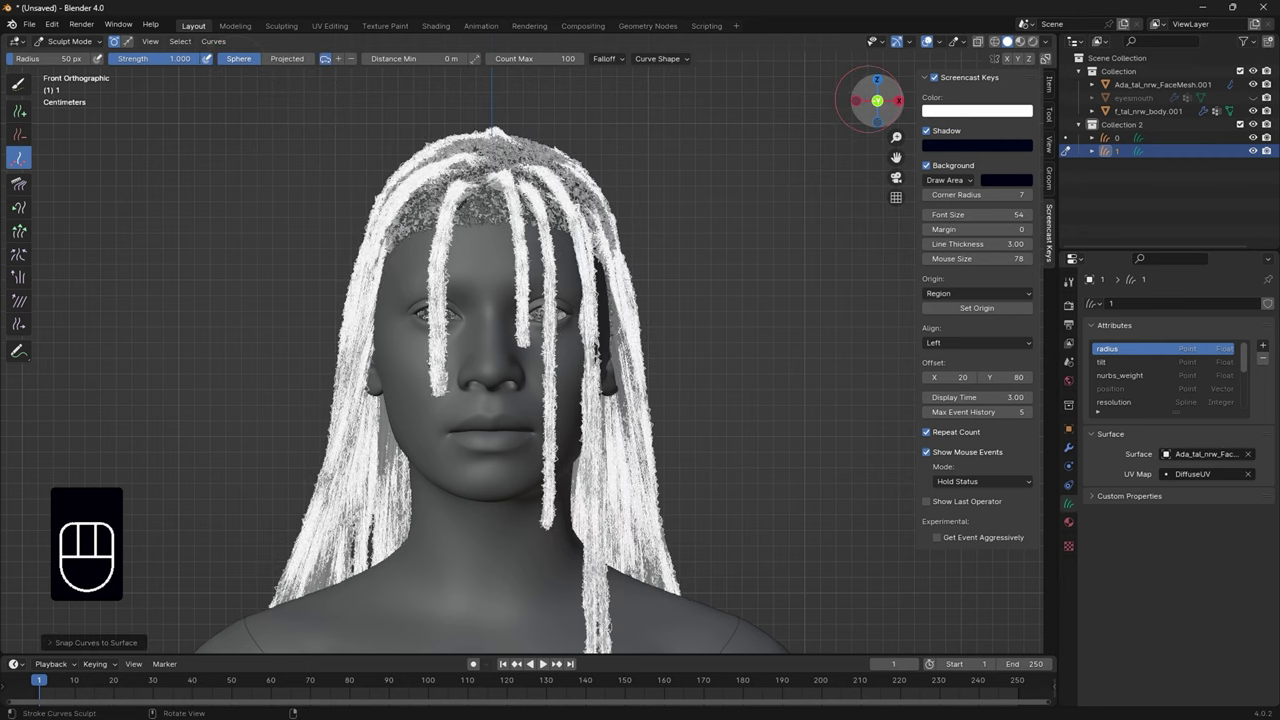
mouse_move(877, 100)
left_mouse_down()
mouse_move(845, 125)
mouse_move(860, 112)
left_mouse_up()
key("KP_1")
left_click(68, 41)
left_click(65, 62)
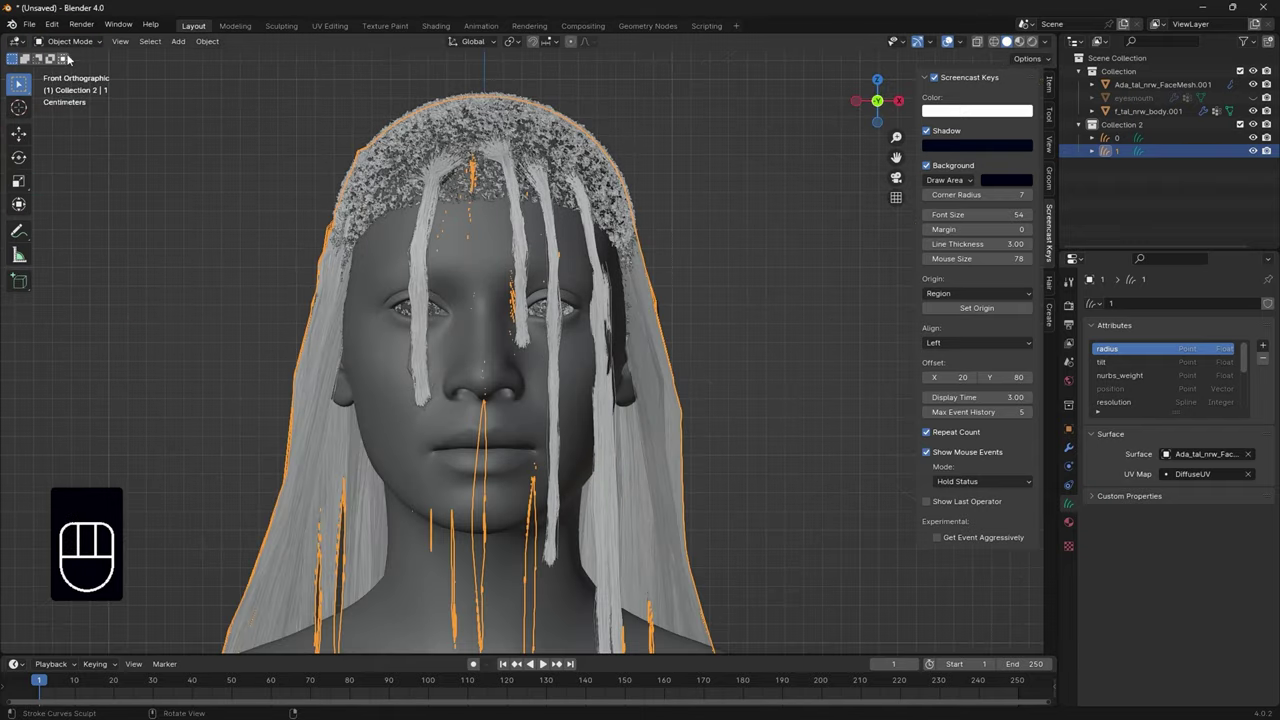
scroll(803, 220, "down", 2)
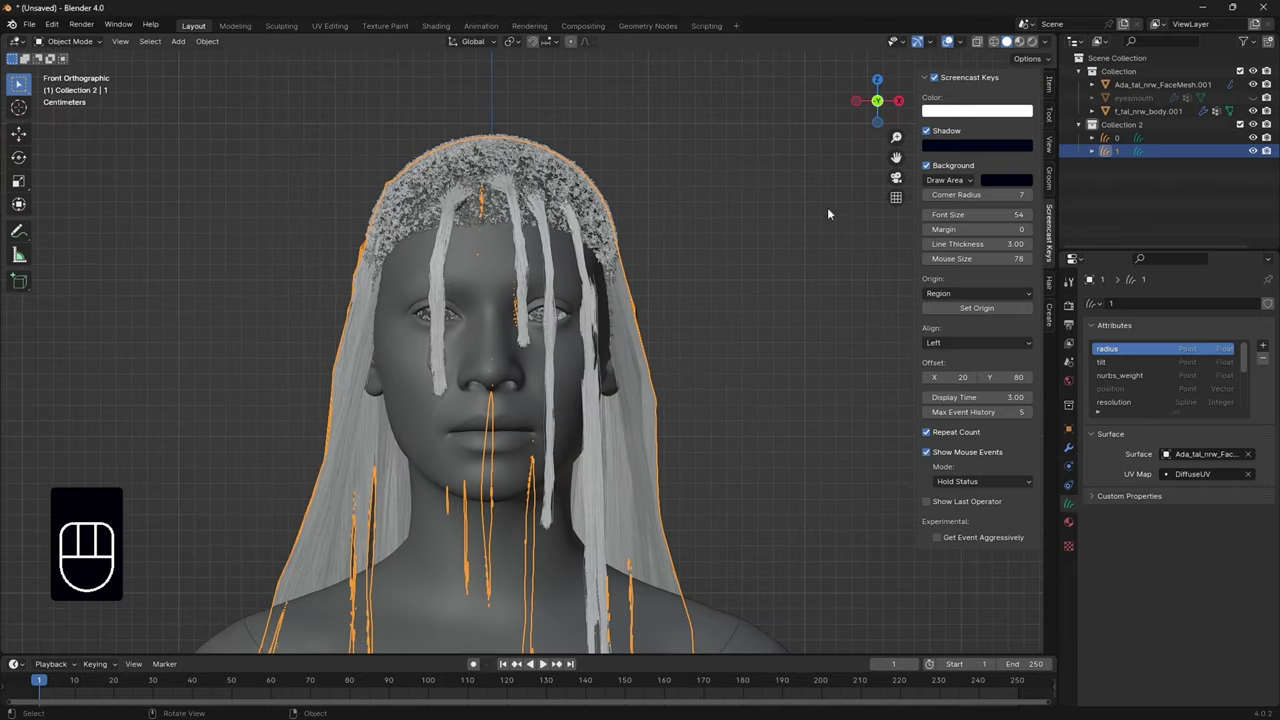
Search the add-on preferences for "groom" and check the details of the Groom Exporter add-on
left_click(56, 25)
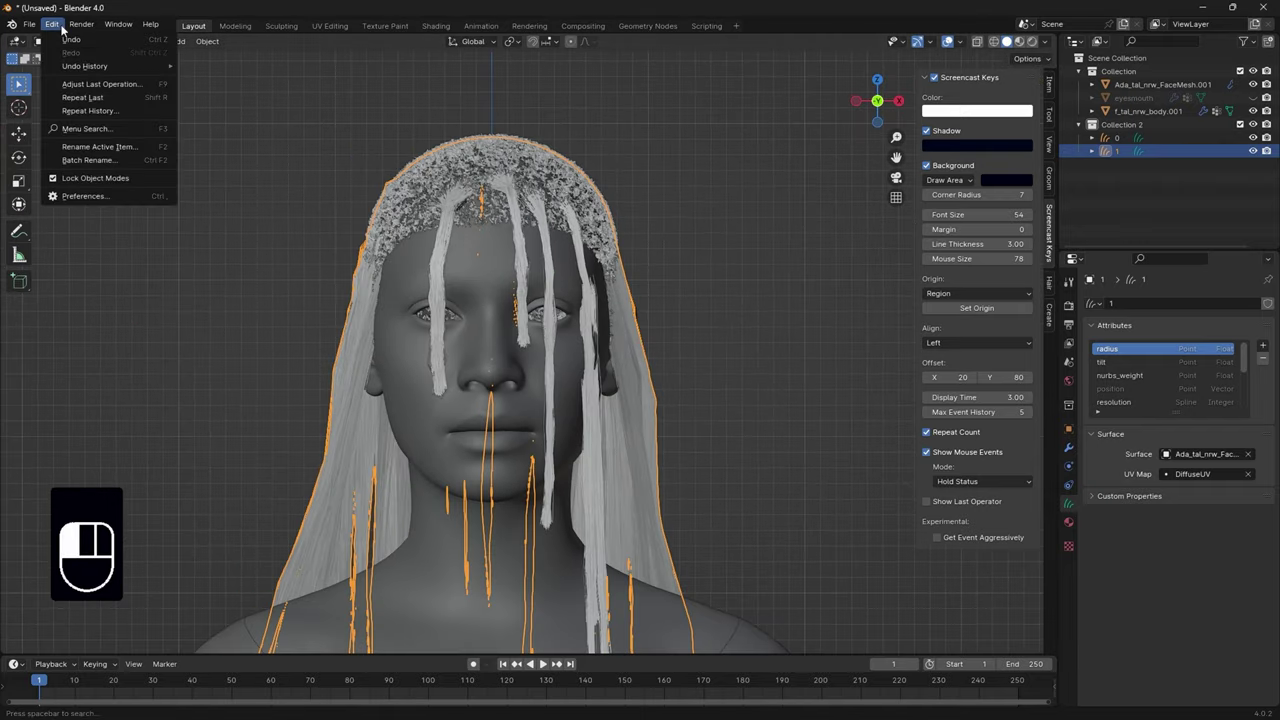
left_click(75, 196)
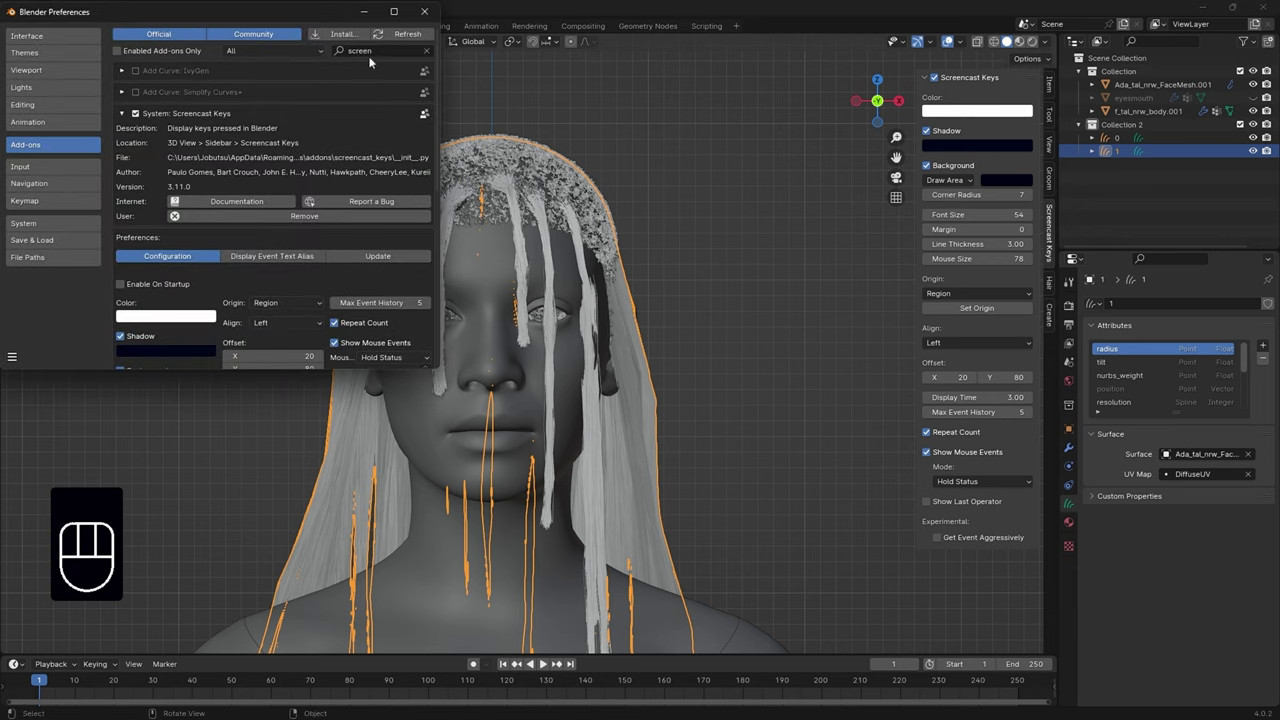
key("BackSpace")
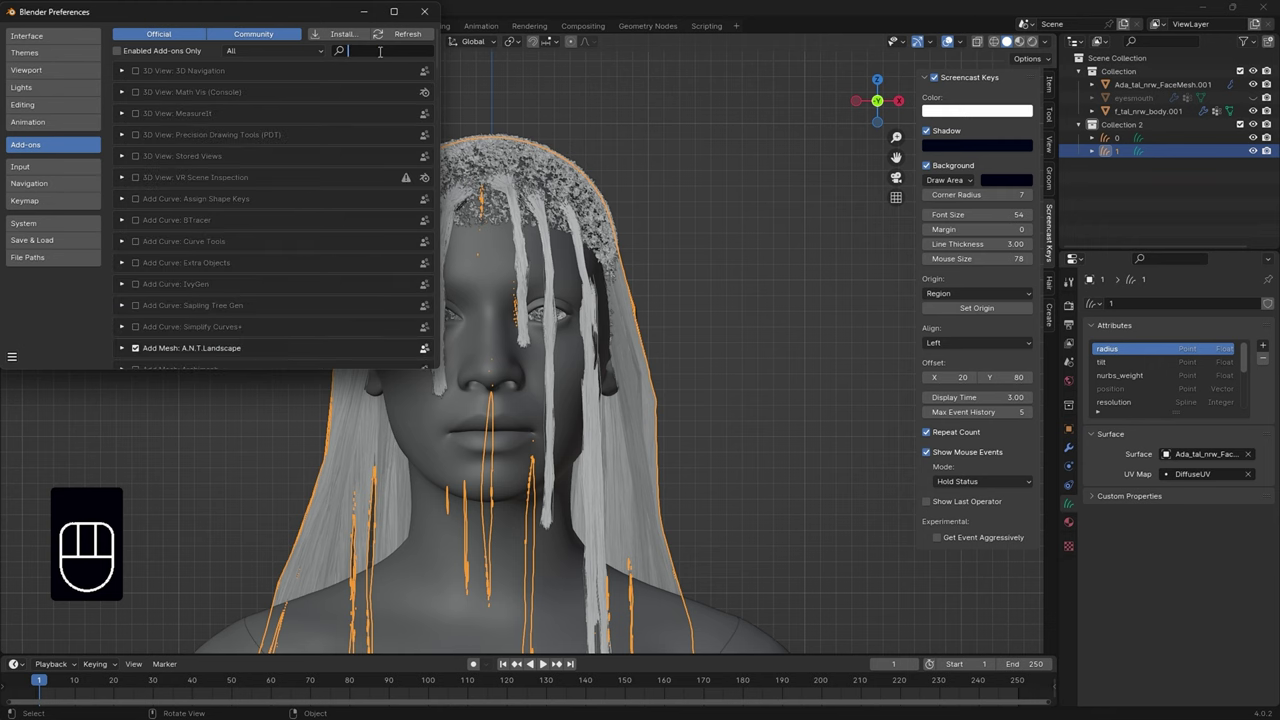
type("groom")
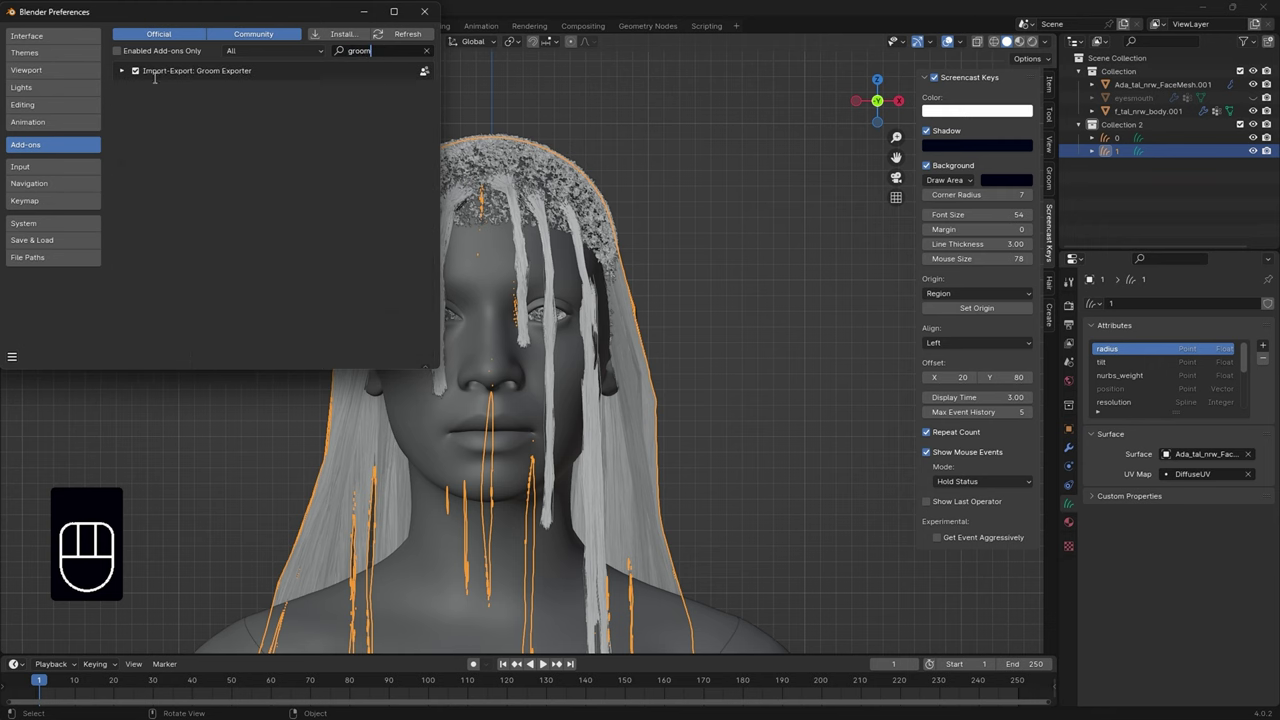
left_click(121, 72)
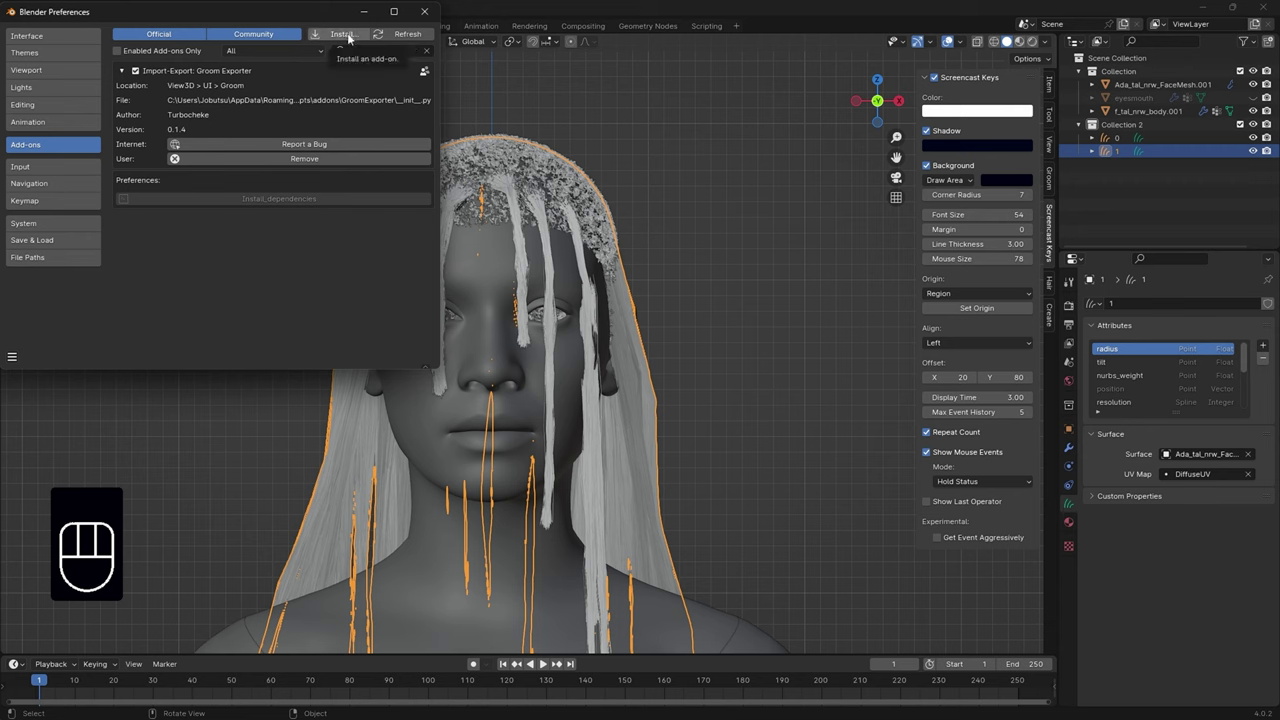
left_click(424, 11)
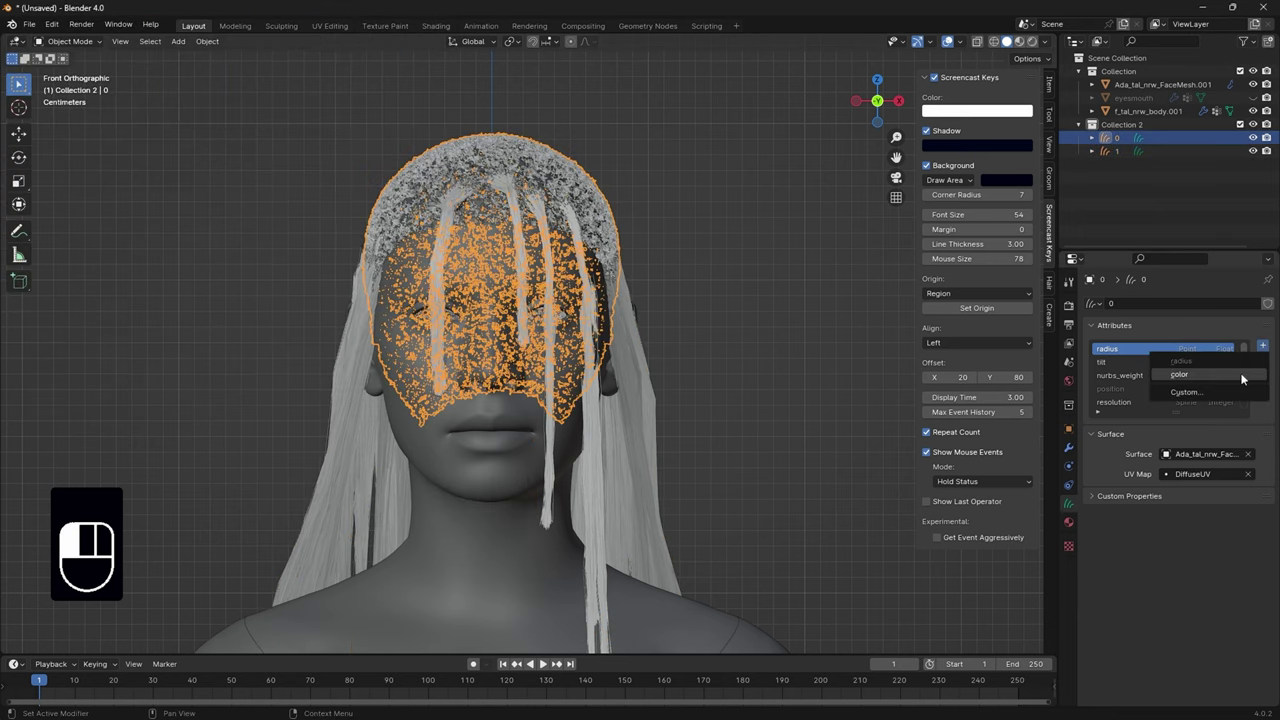
Add a color attribute to both the scalp hair object 0 and the long dreads object 1
left_click(1242, 378)
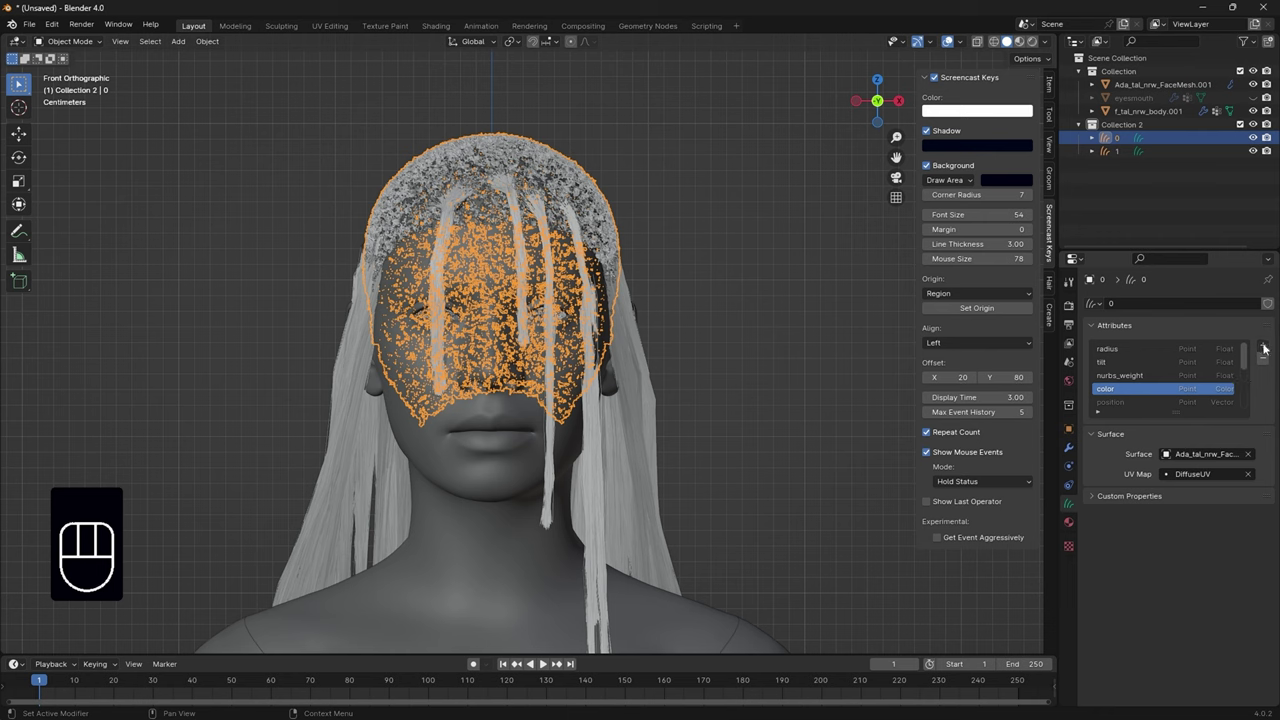
left_click(1103, 153)
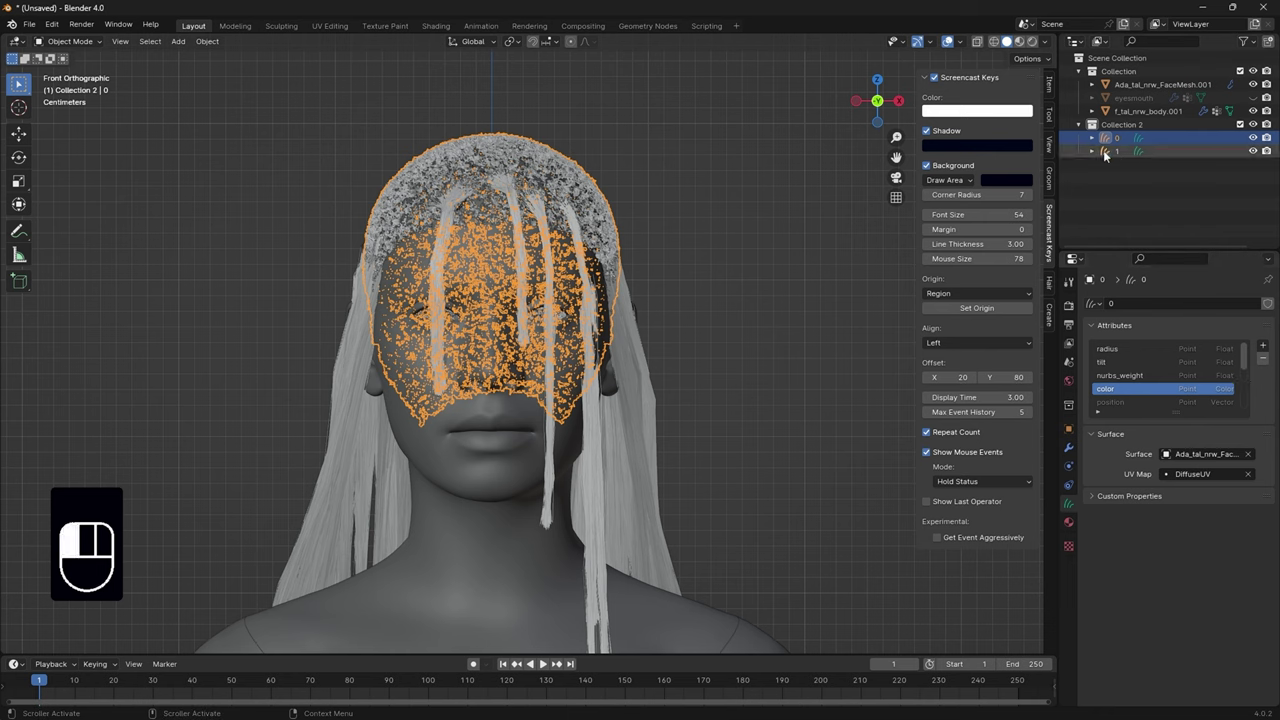
left_click(1069, 508)
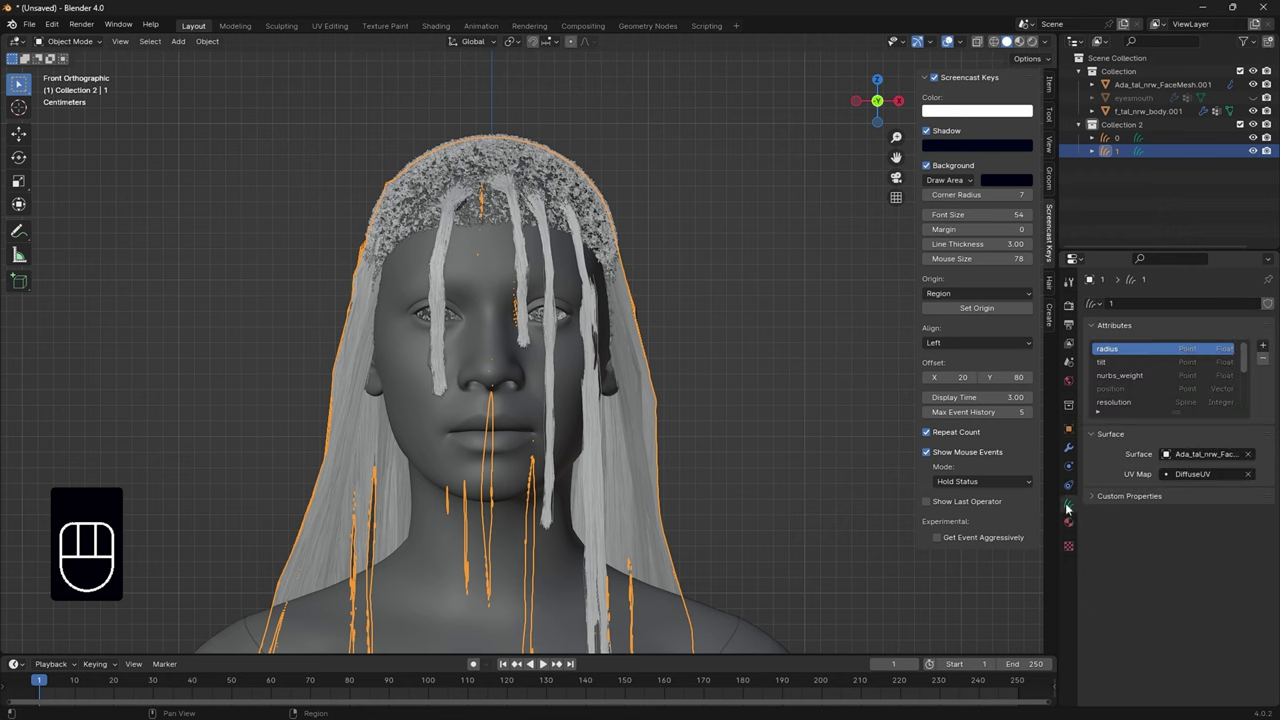
left_click(1263, 346)
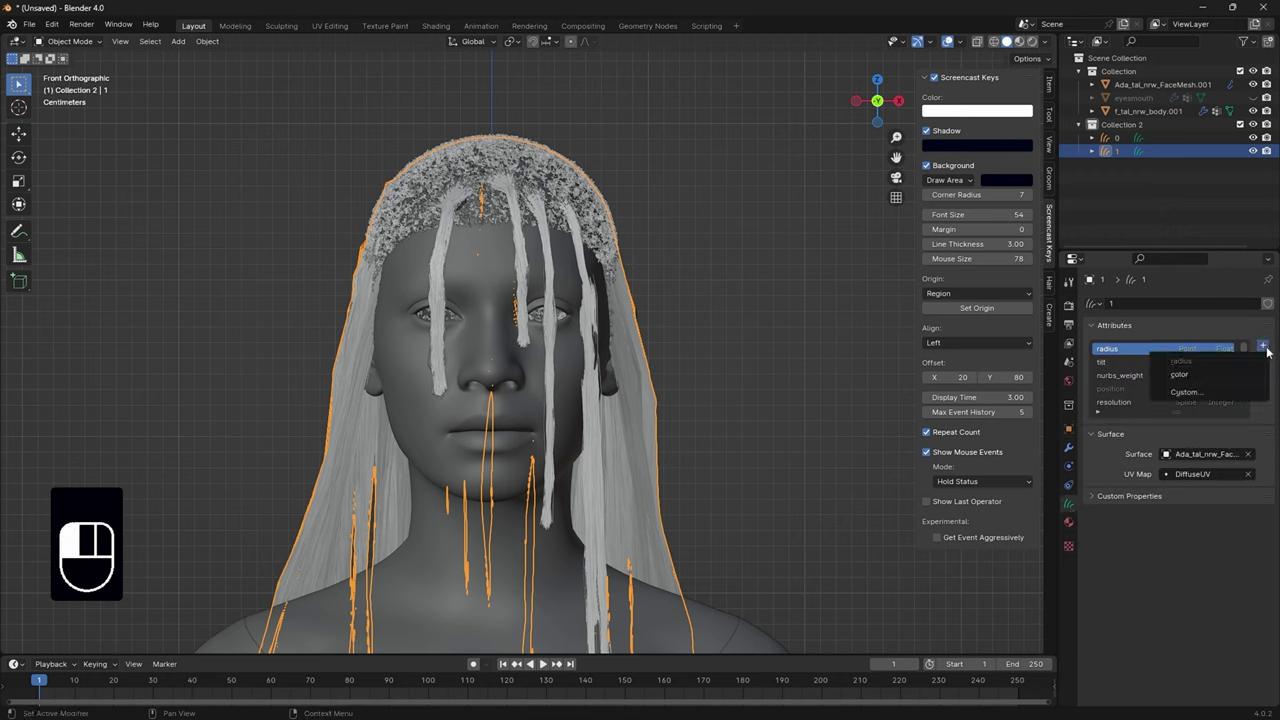
left_click(1200, 375)
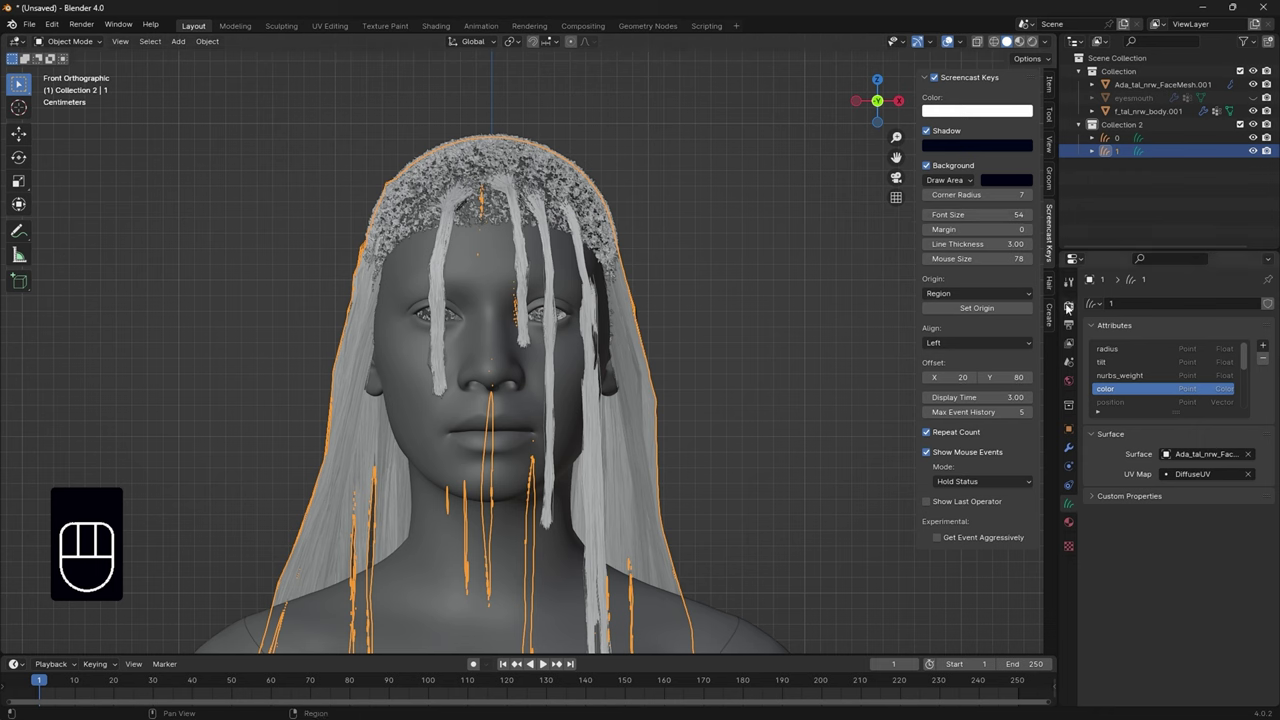
Show the Groom Exporter settings wide enough to read and select both hair objects, 0 and 1
left_click(1049, 178)
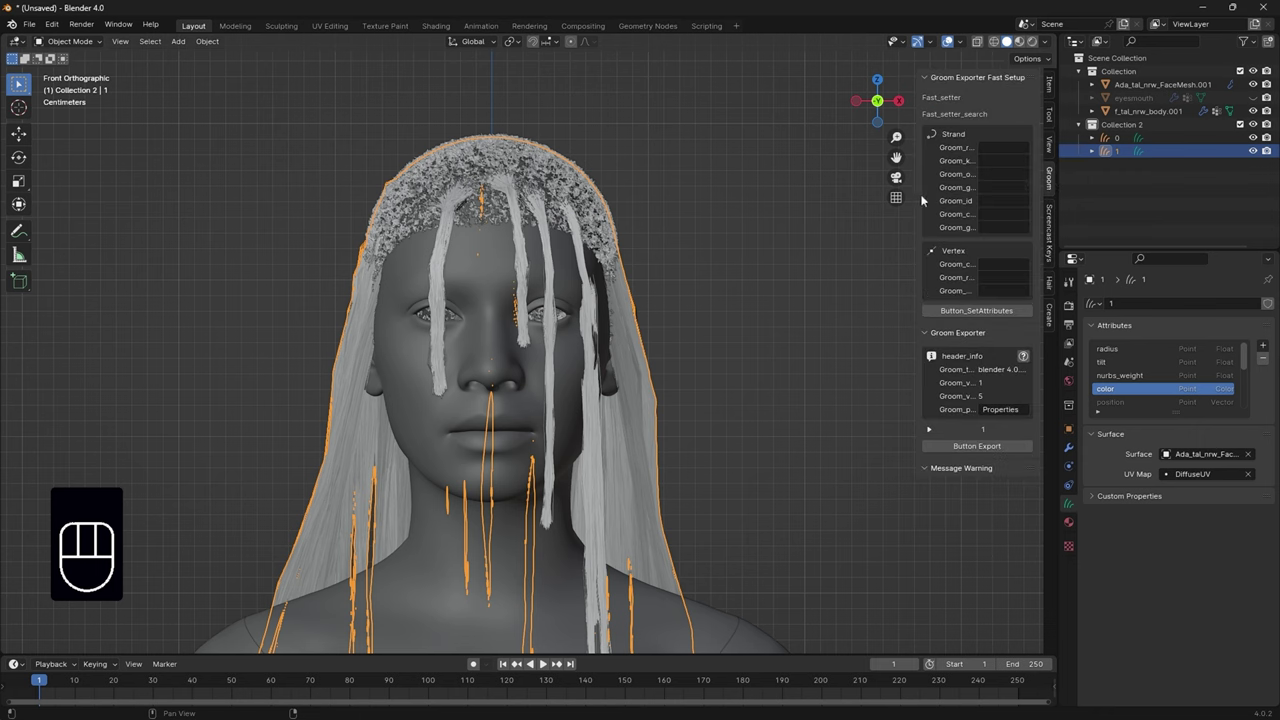
left_click_drag(915, 197, 748, 200)
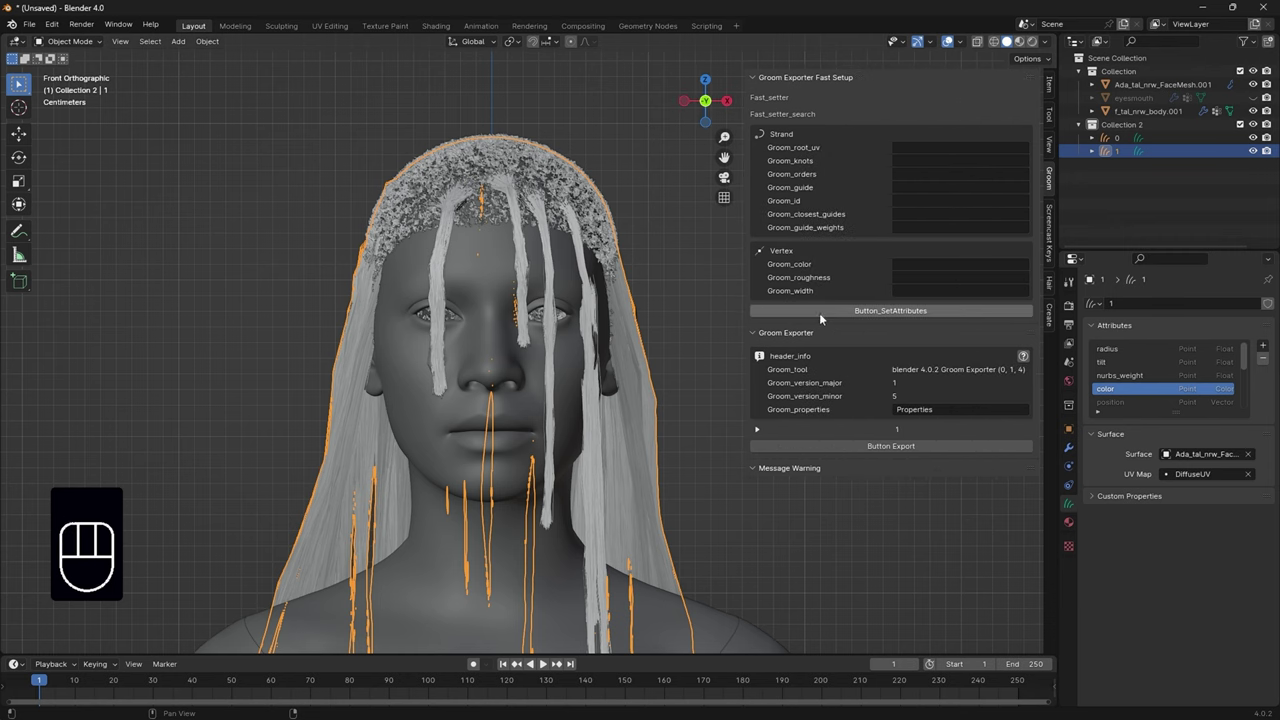
left_click(761, 428)
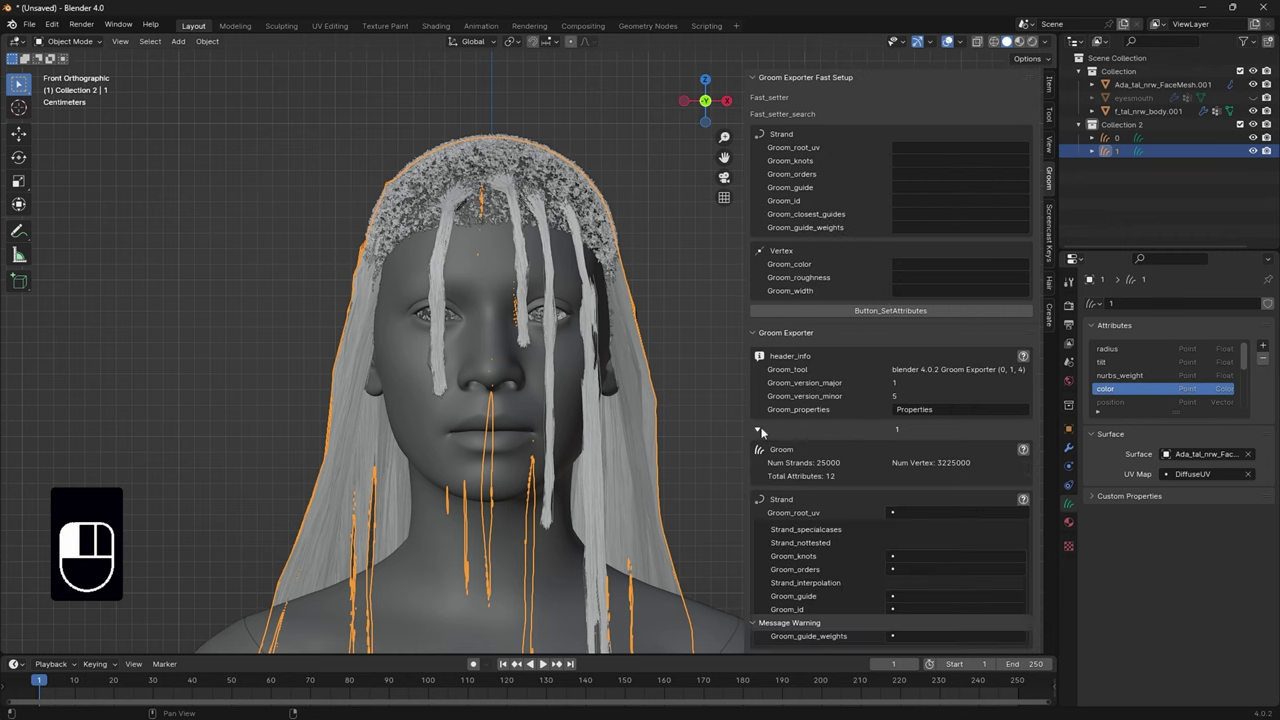
scroll(808, 340, "down", 3)
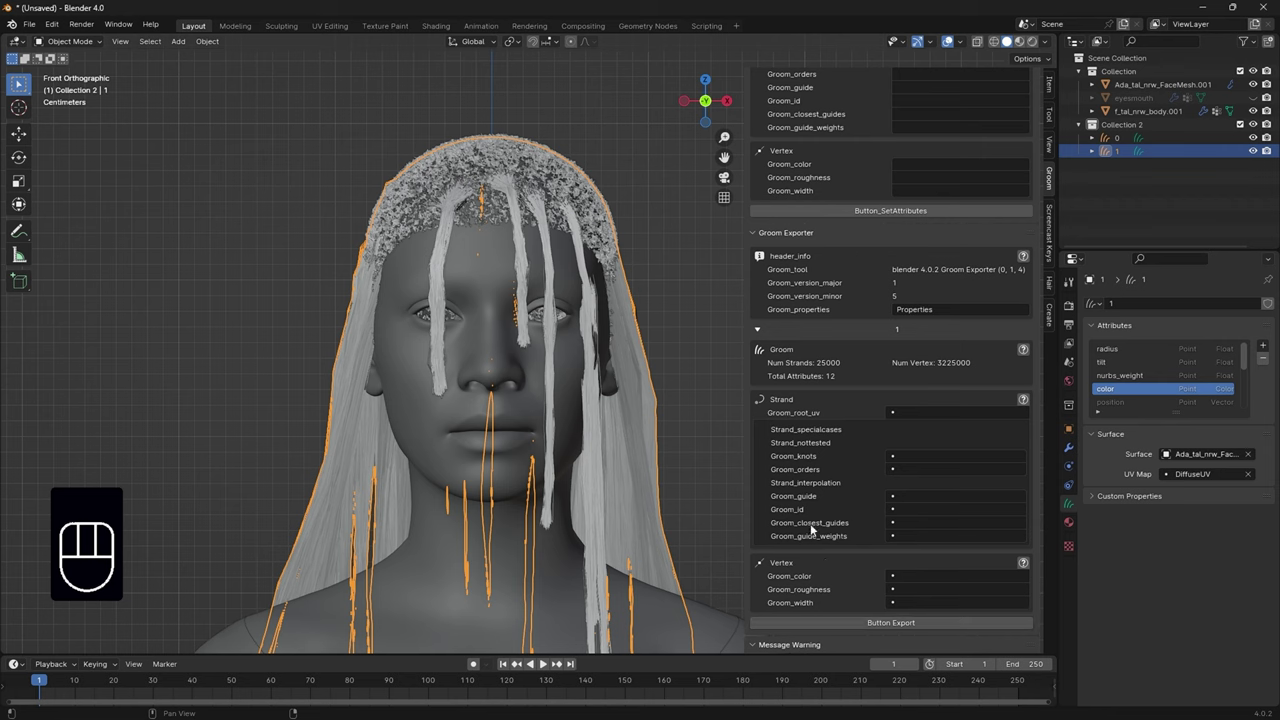
left_click(1113, 139)
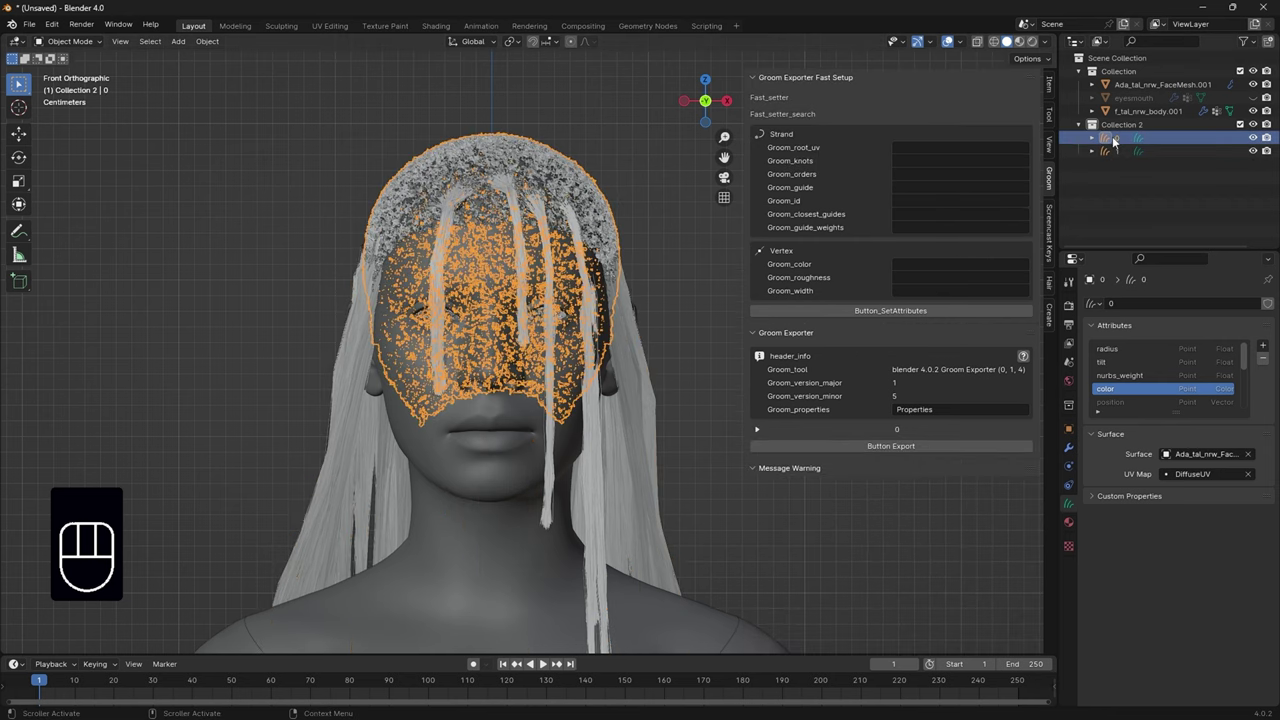
left_click(1112, 151, "shift")
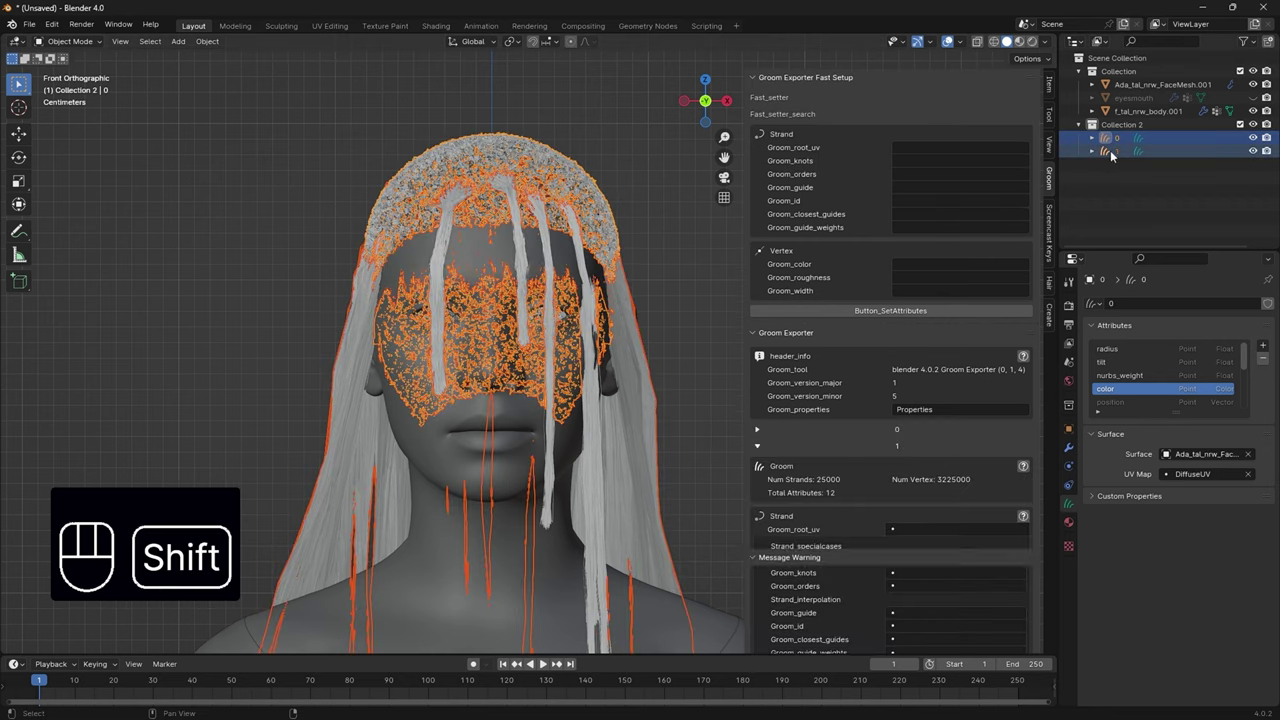
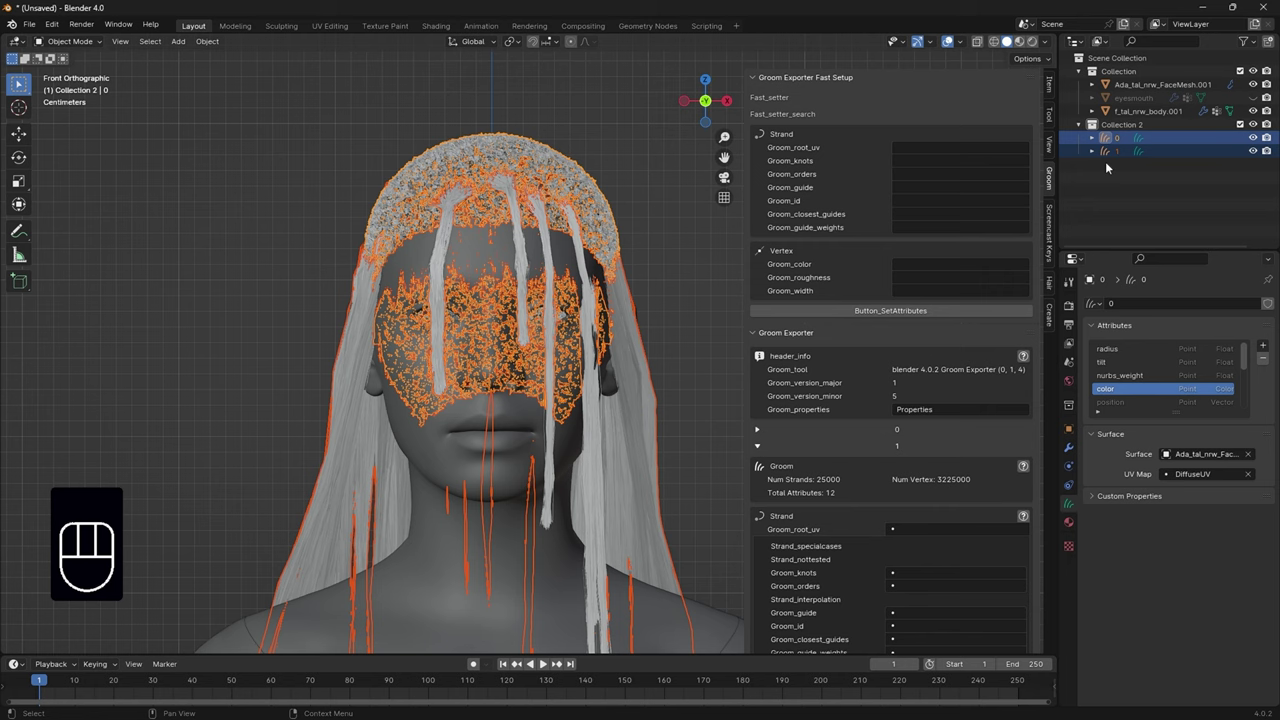
Assign the surface_uv_coordinate attribute to Groom_root_uv of the long dreads object 1
scroll(932, 413, "down", 3)
left_click(932, 413)
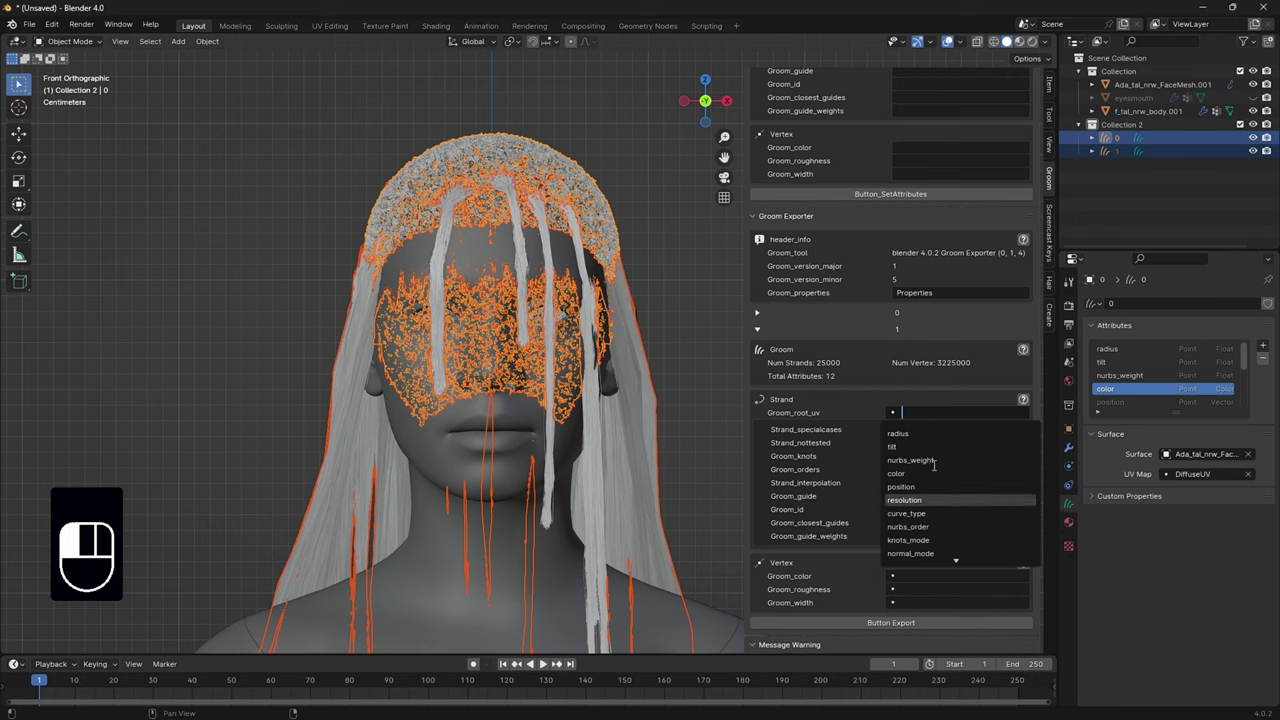
scroll(938, 540, "down", 2)
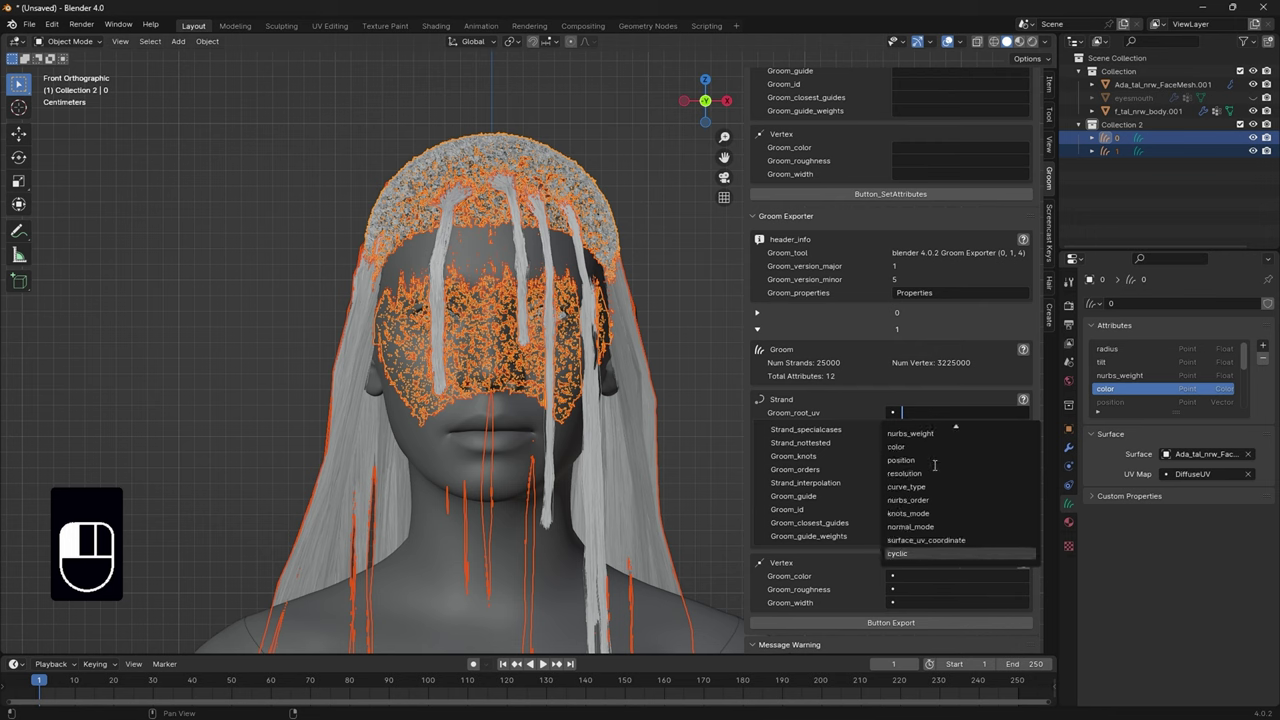
left_click(937, 540)
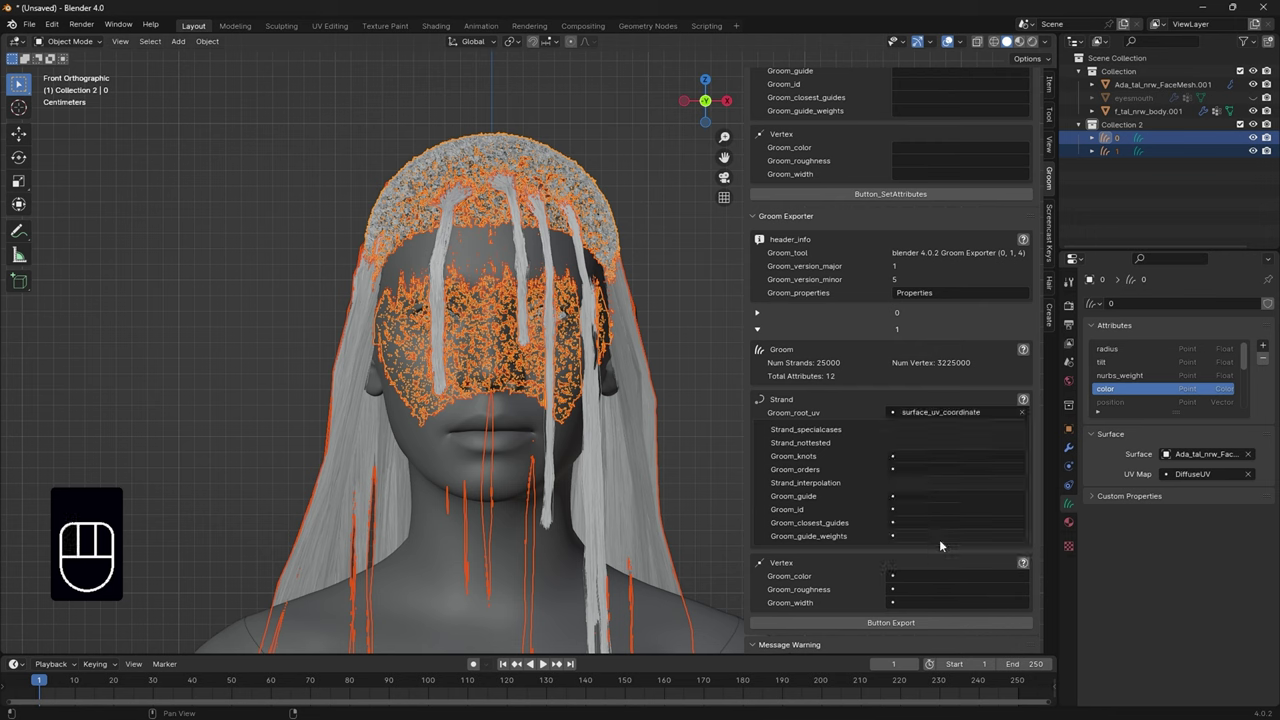
Select only the scalp hair object 0 and assign surface_uv_coordinate to its Groom_root_uv
left_click(1109, 149)
left_click(1109, 138)
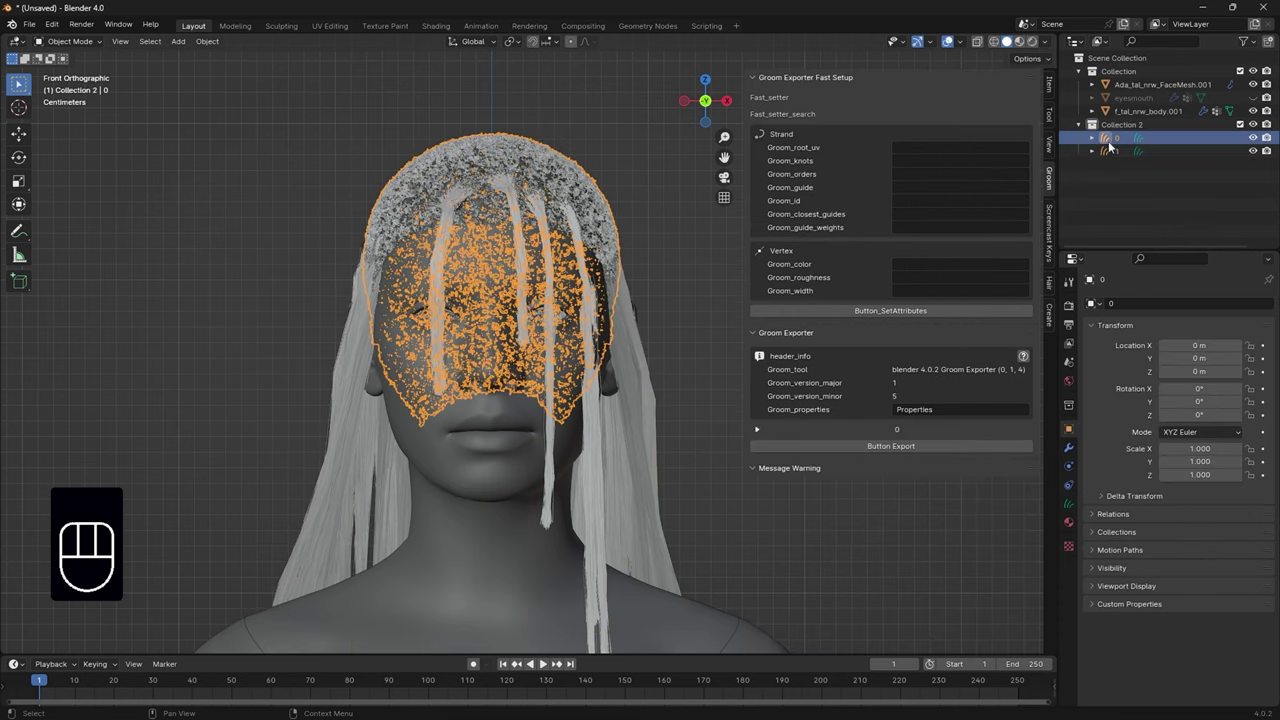
scroll(771, 446, "down", 2)
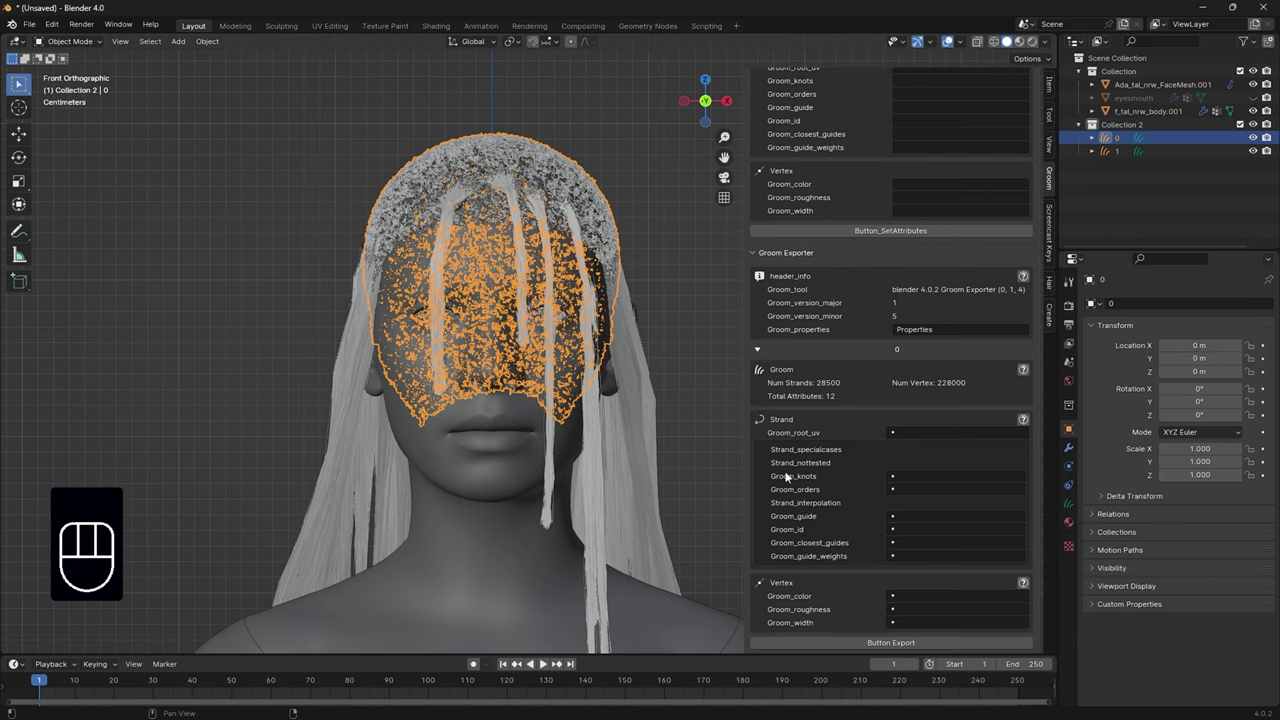
left_click(941, 431)
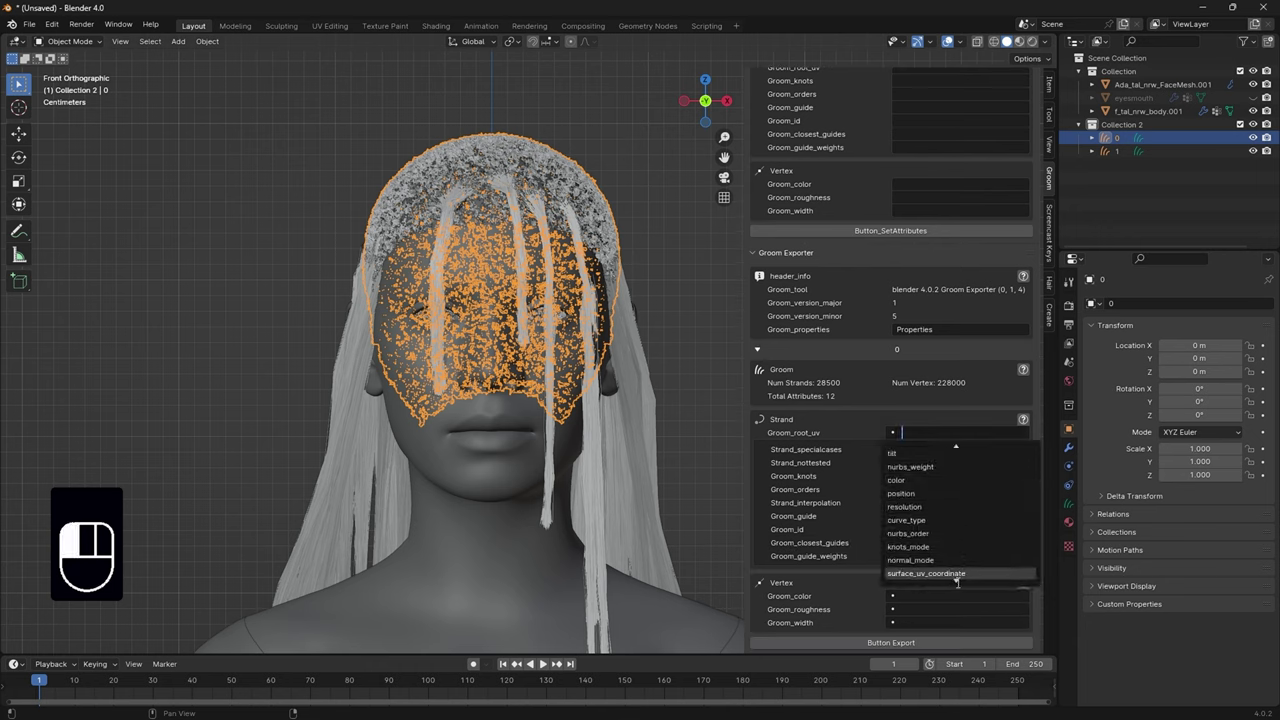
left_click(955, 575)
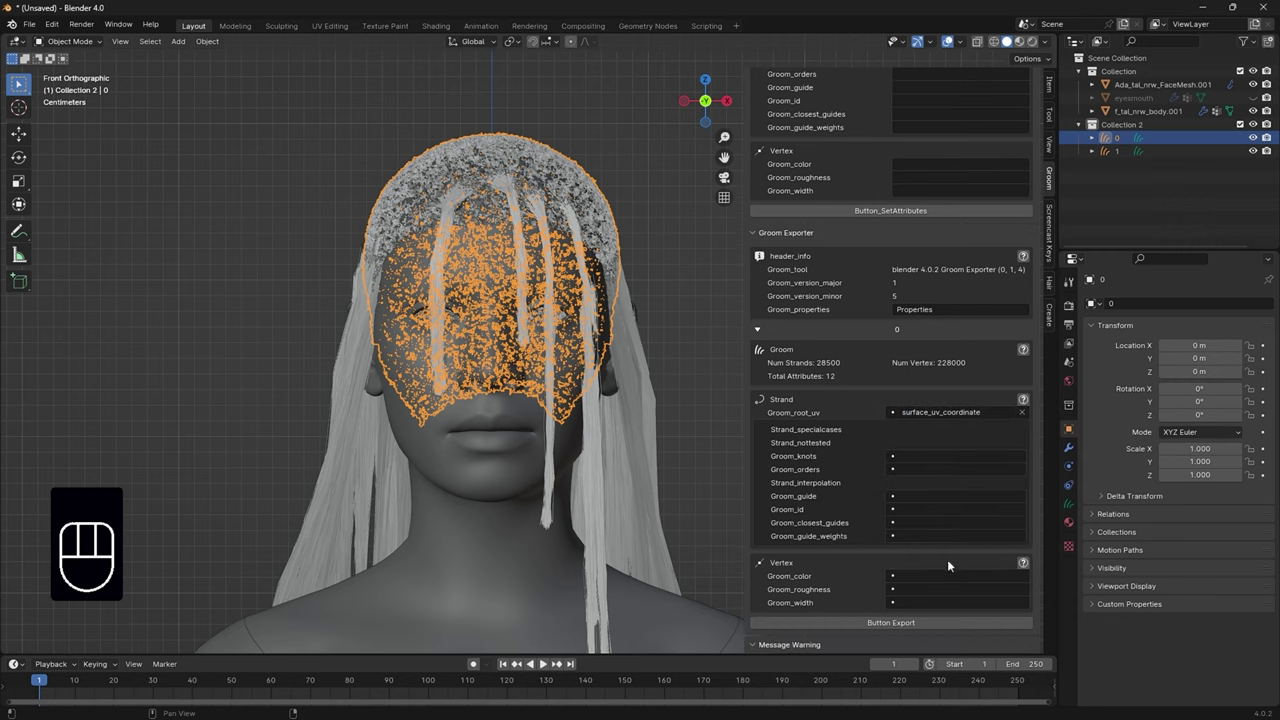
Assign the color attribute to Groom_color and the radius attribute to Groom_width for the scalp hair object 0
left_click(948, 577)
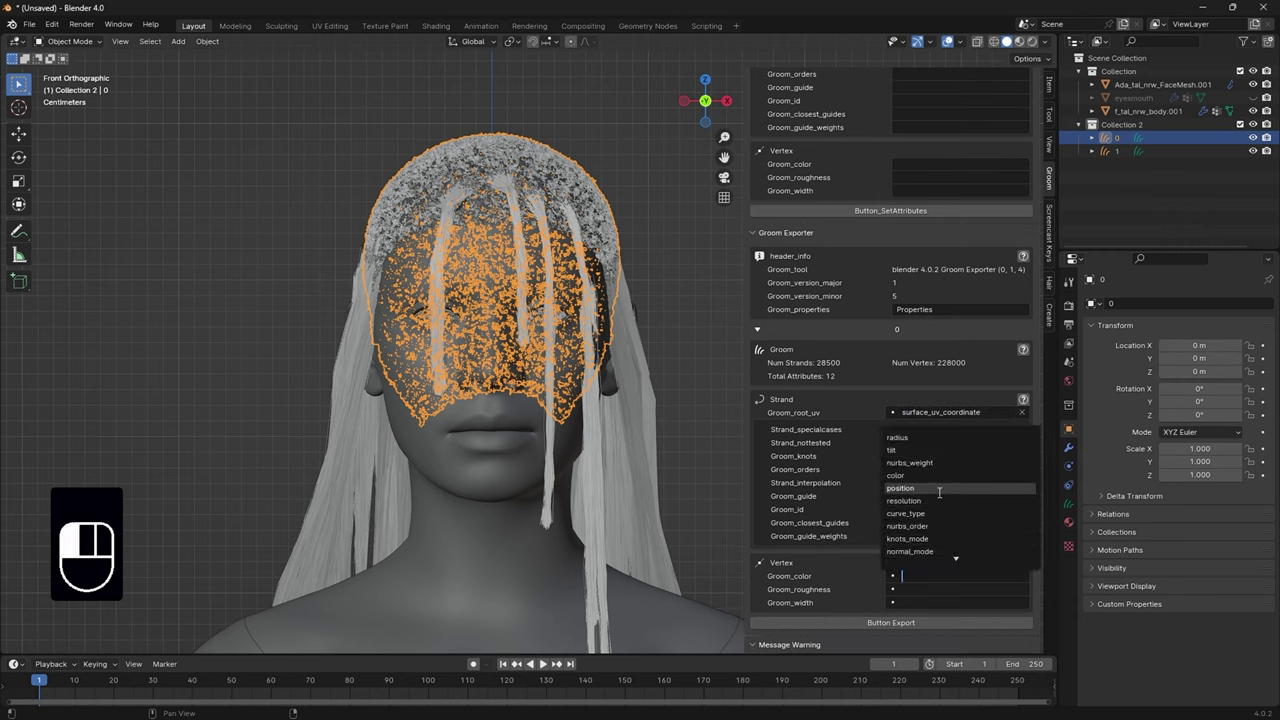
left_click(938, 477)
left_click(924, 601)
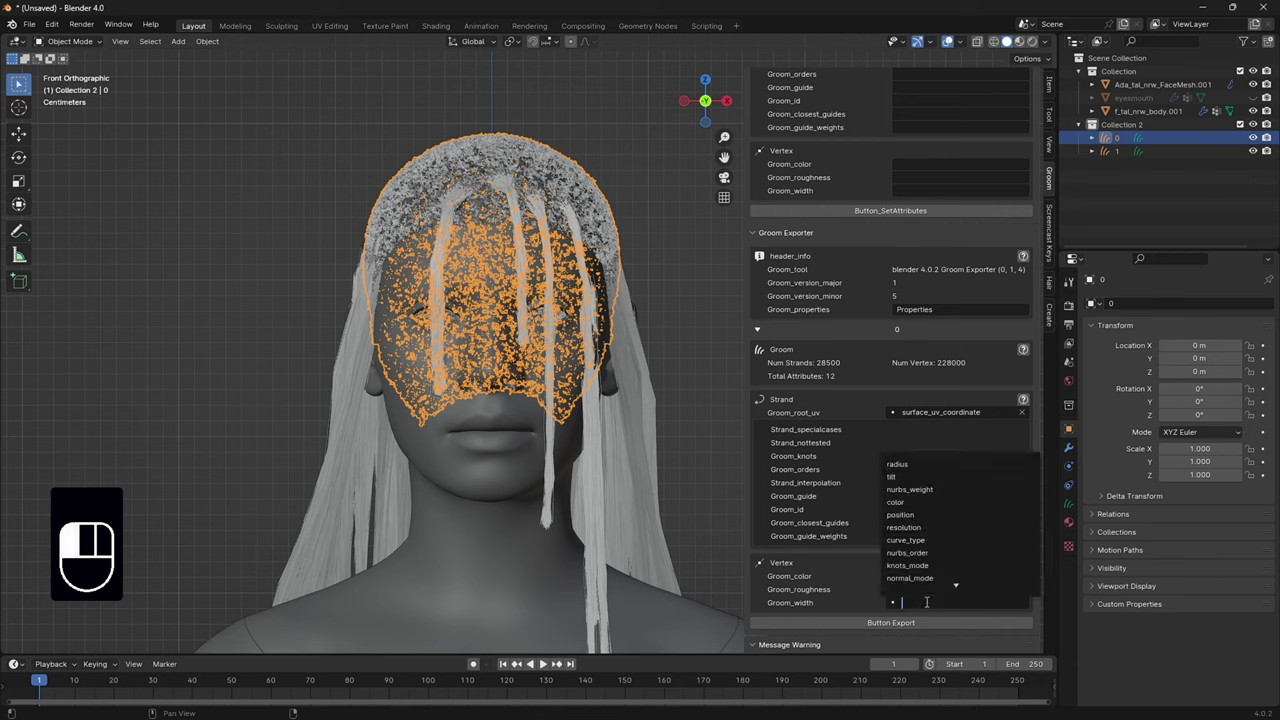
left_click(917, 466)
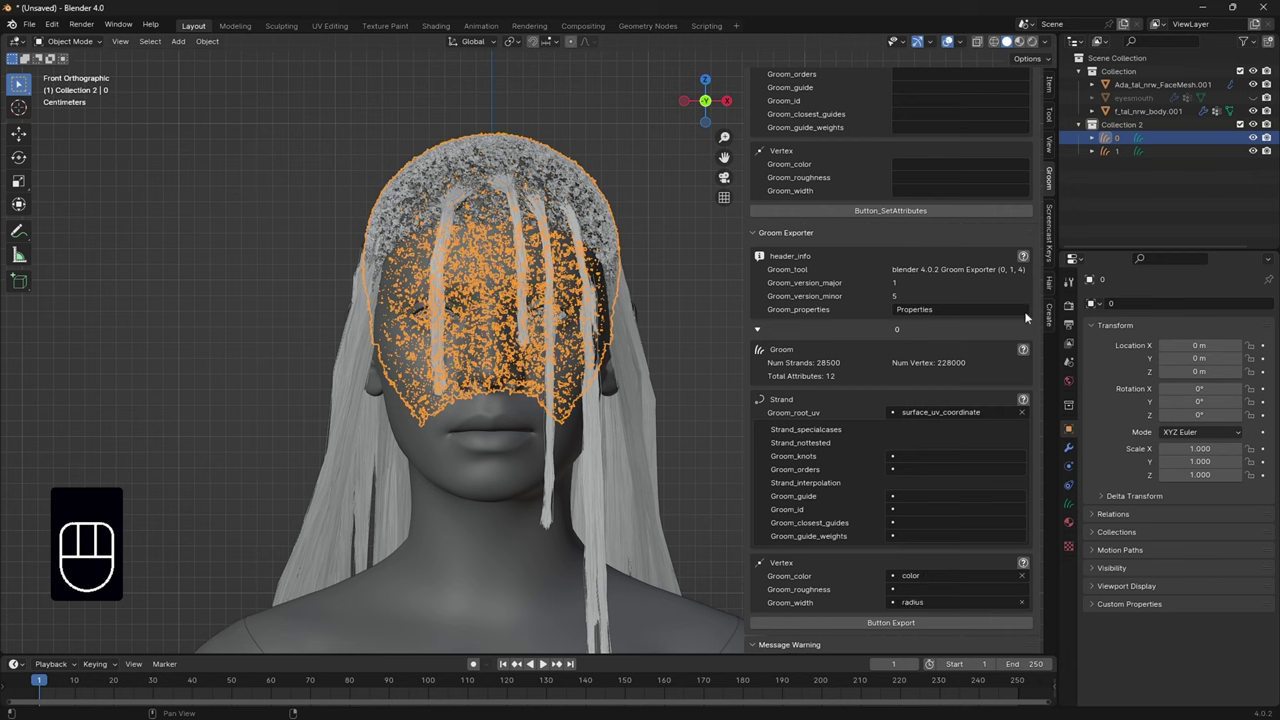
Select the long dreads object 1 and assign color to its Groom_color and radius to its Groom_width
left_click(1110, 152)
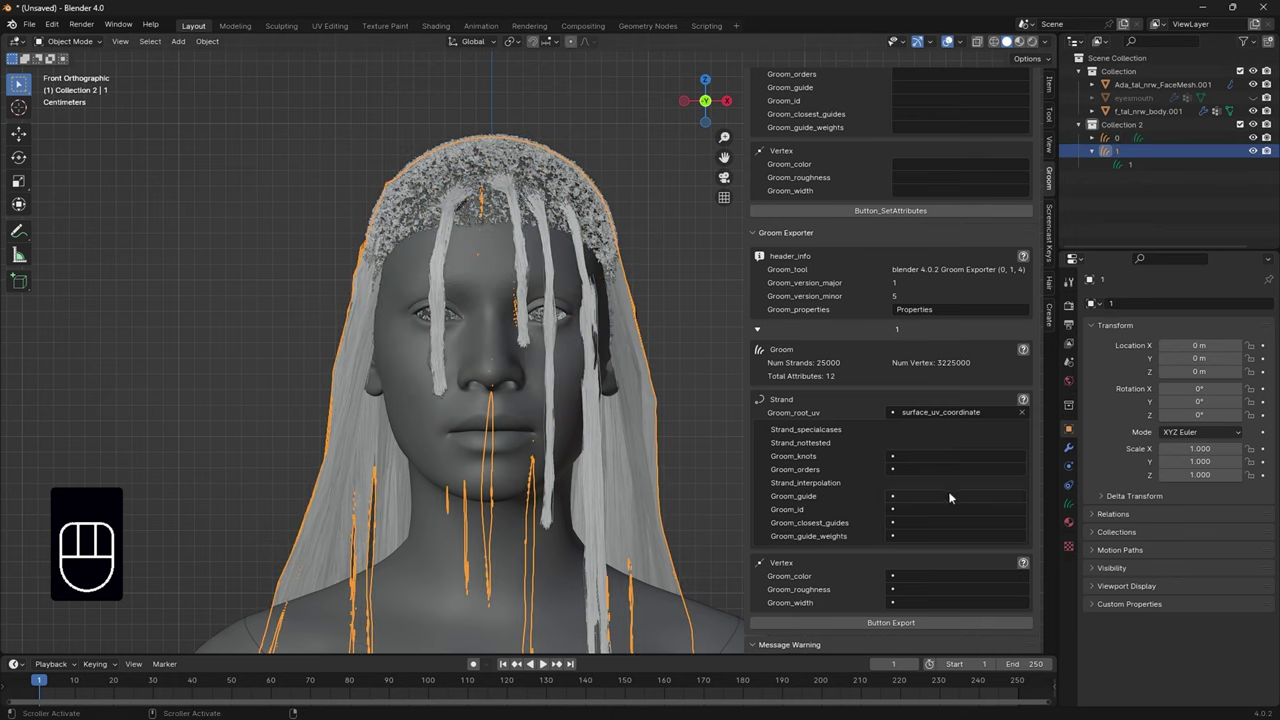
left_click(933, 576)
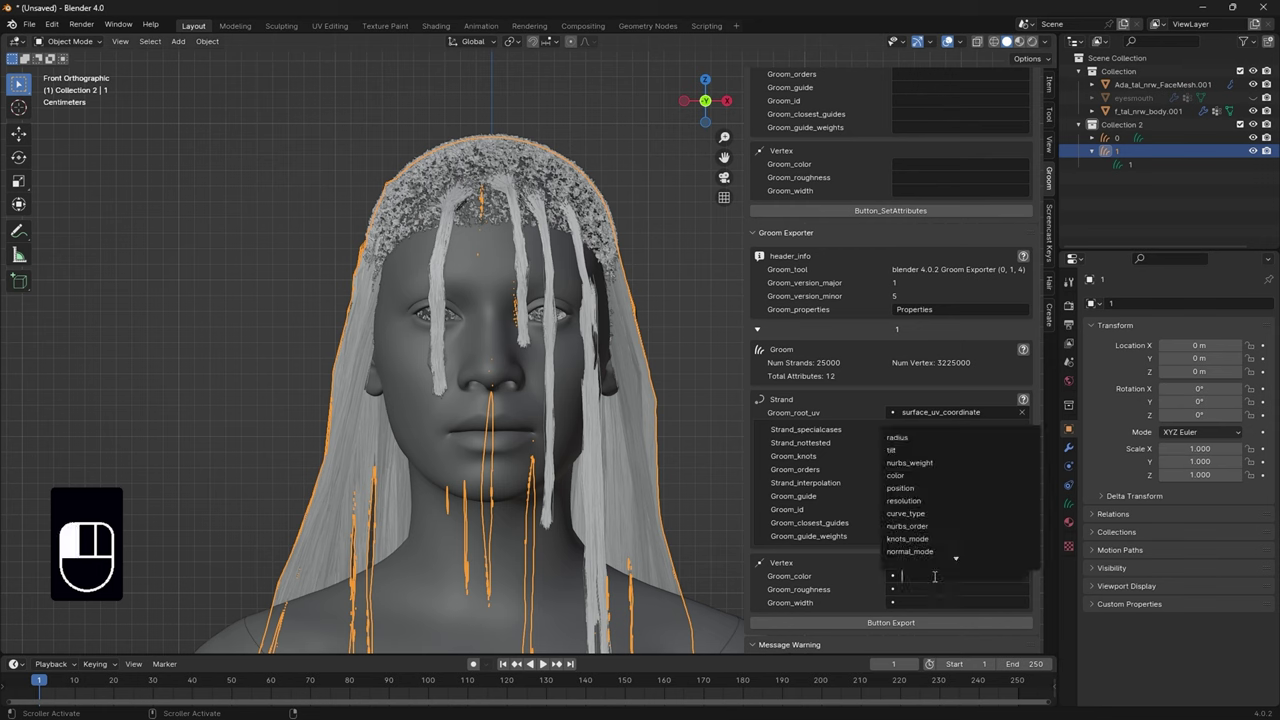
left_click(935, 474)
left_click(927, 599)
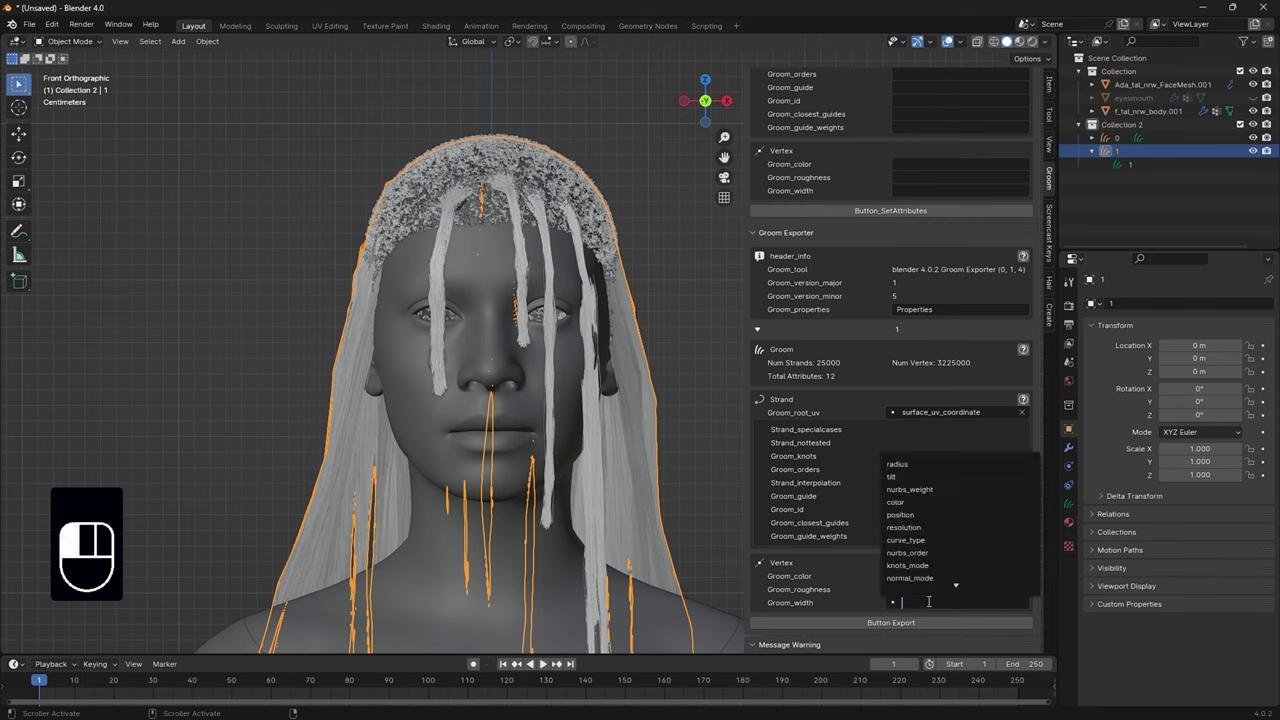
left_click(926, 457)
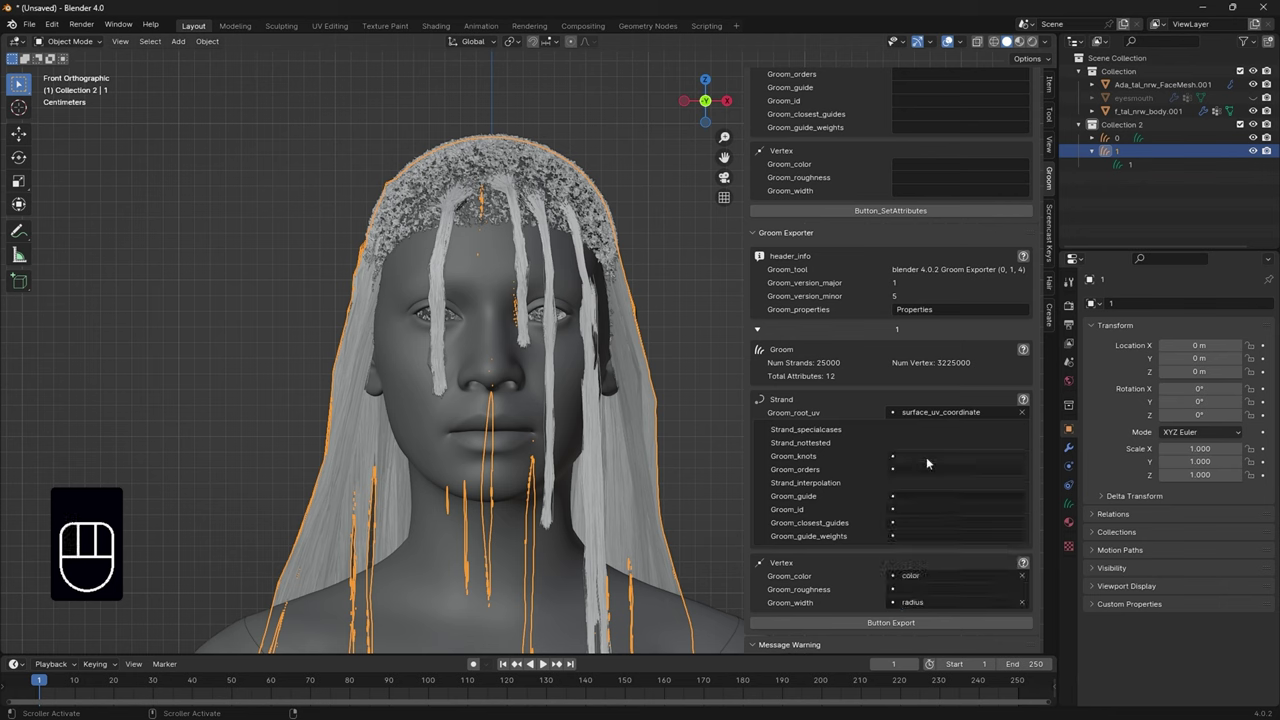
Select both hair objects, 0 and 1, and start their groom export into the Hairexport project's Source folder
left_click(1122, 140, "shift")
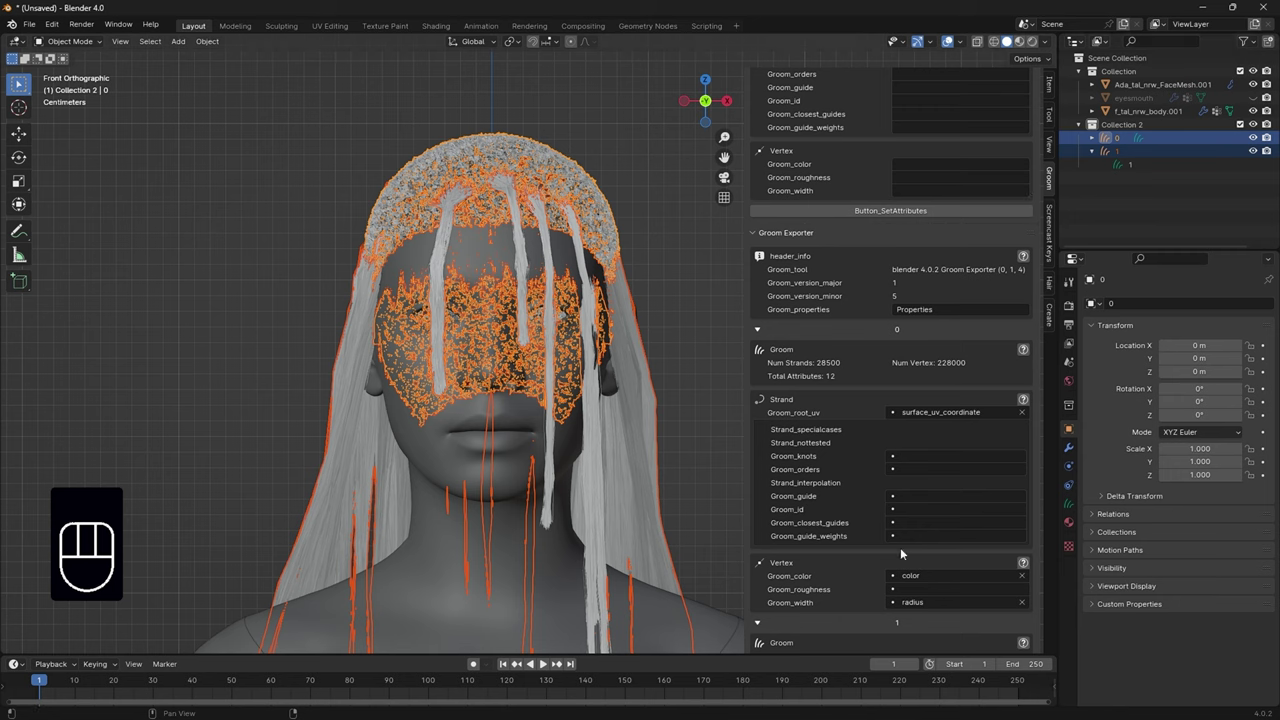
scroll(955, 638, "down", 8)
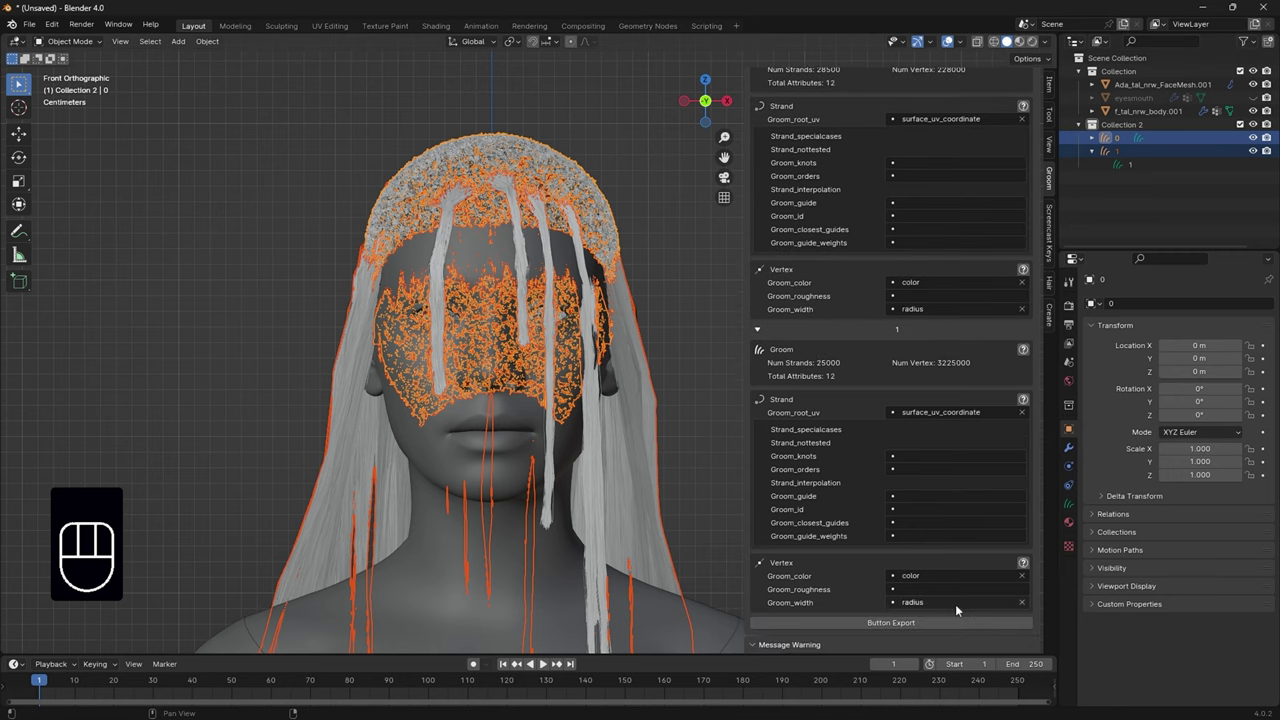
left_click(907, 624)
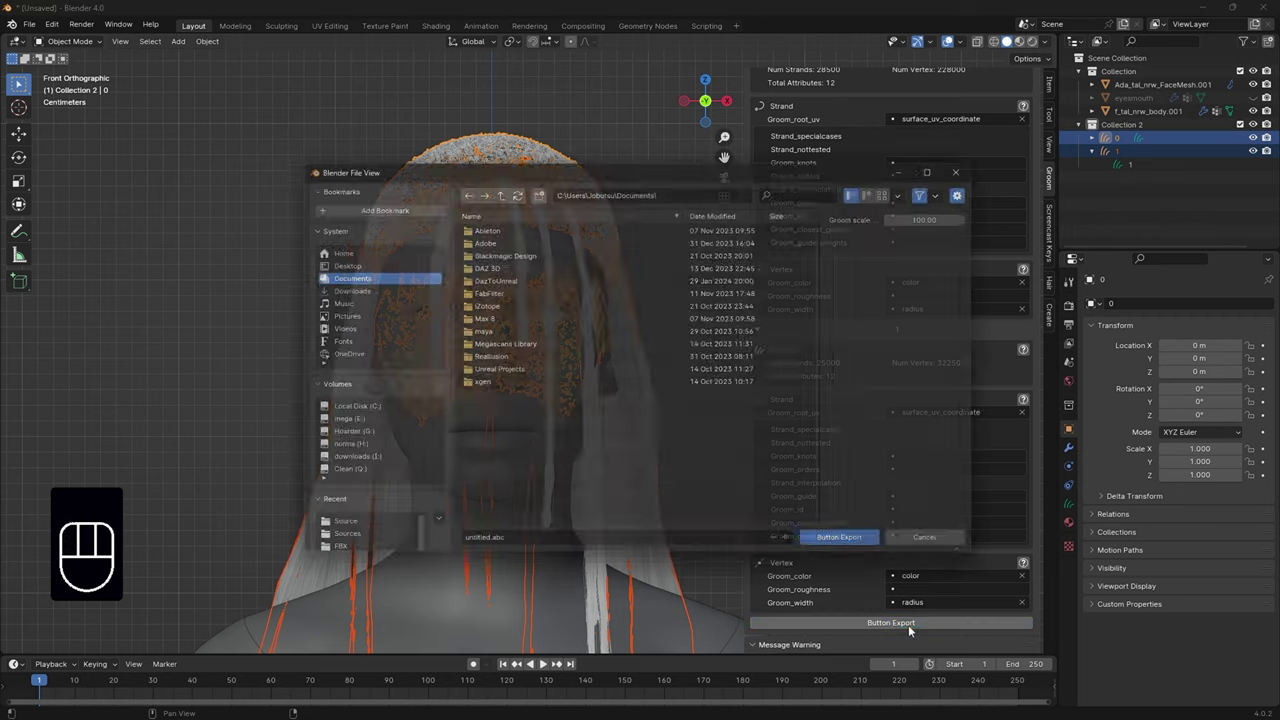
left_click(330, 532)
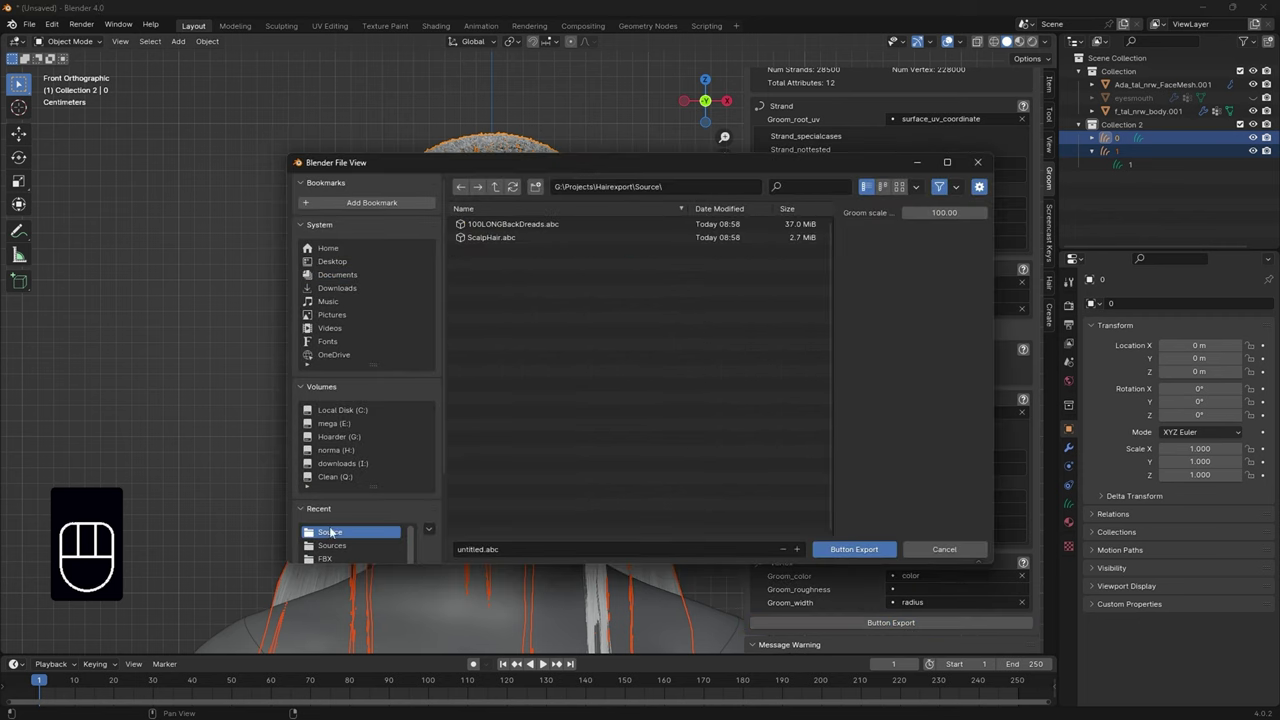
Name the export file fixed_dreads and export the groom as an Alembic file
left_click(484, 549)
left_click(484, 549)
key("BackSpace")
key("BackSpace")
key("BackSpace")
key("BackSpace")
key("BackSpace")
key("BackSpace")
key("BackSpace")
key("BackSpace")
type("fixed_dreads")
left_click(868, 550)
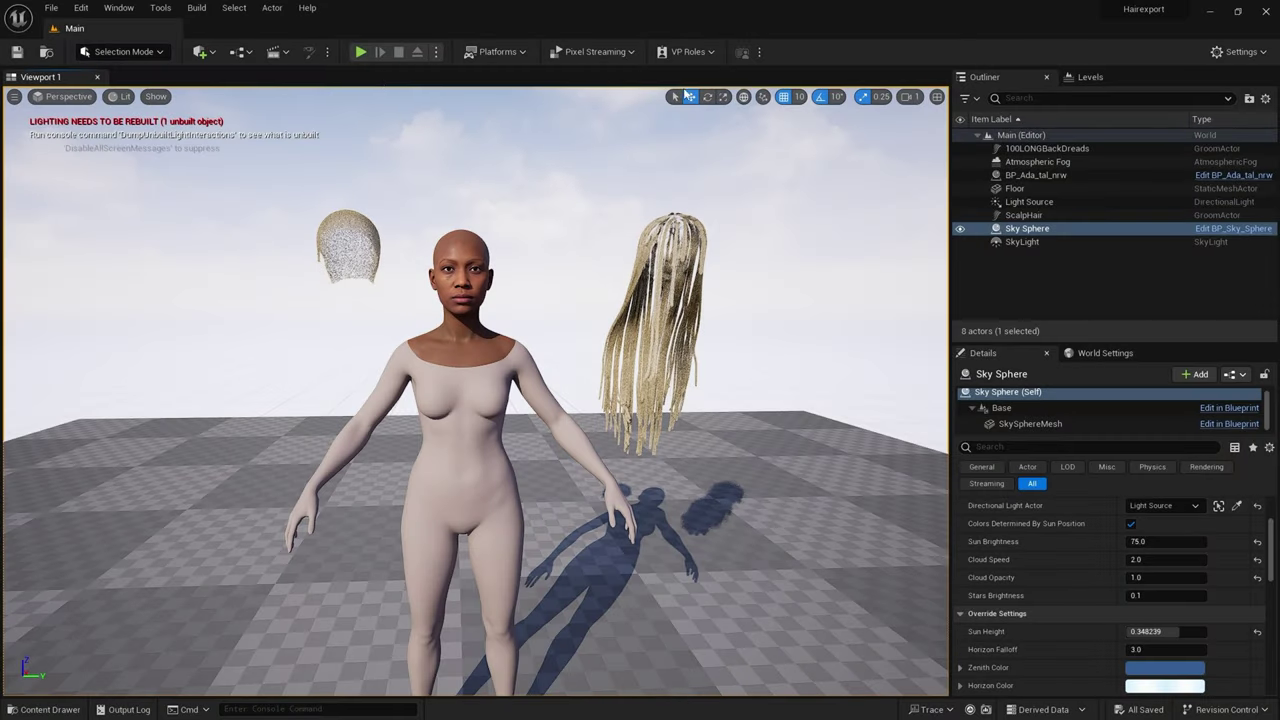
Switch to Unreal Editor and delete the old 100LONGBackDreads and ScalpHair groom actors from the level
left_click(667, 317)
key("Delete")
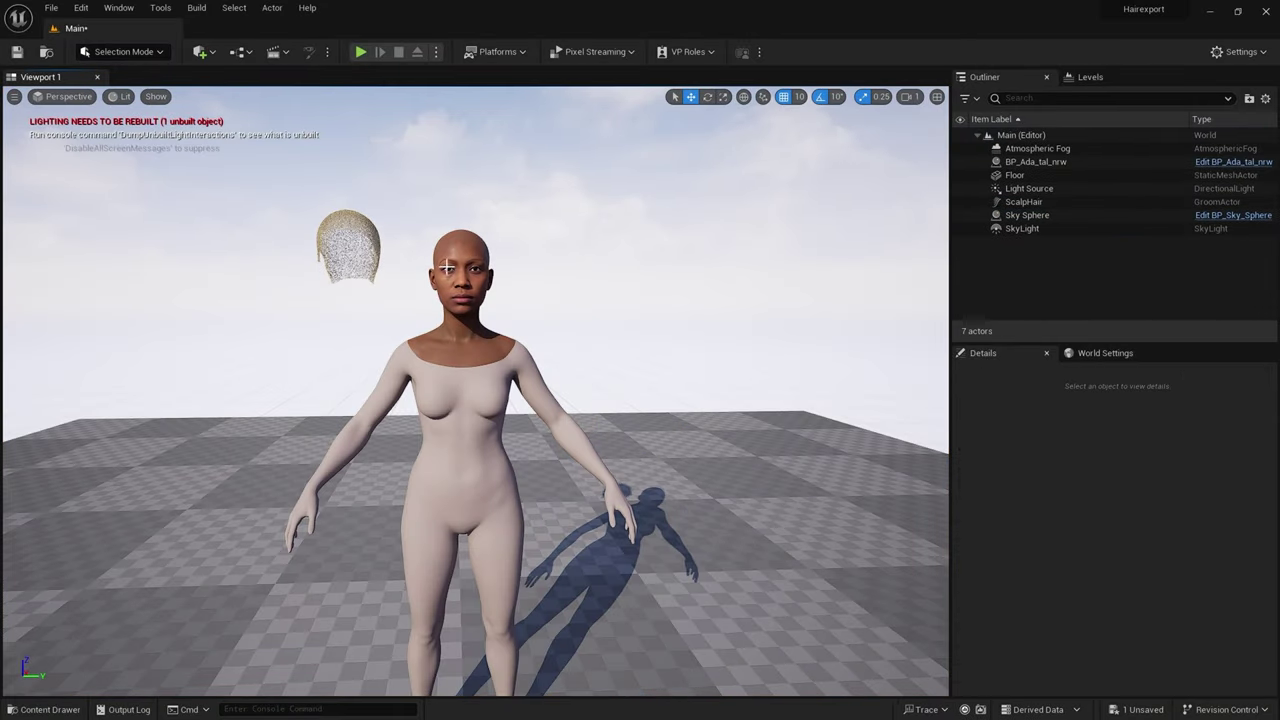
left_click(352, 259)
key("Delete")
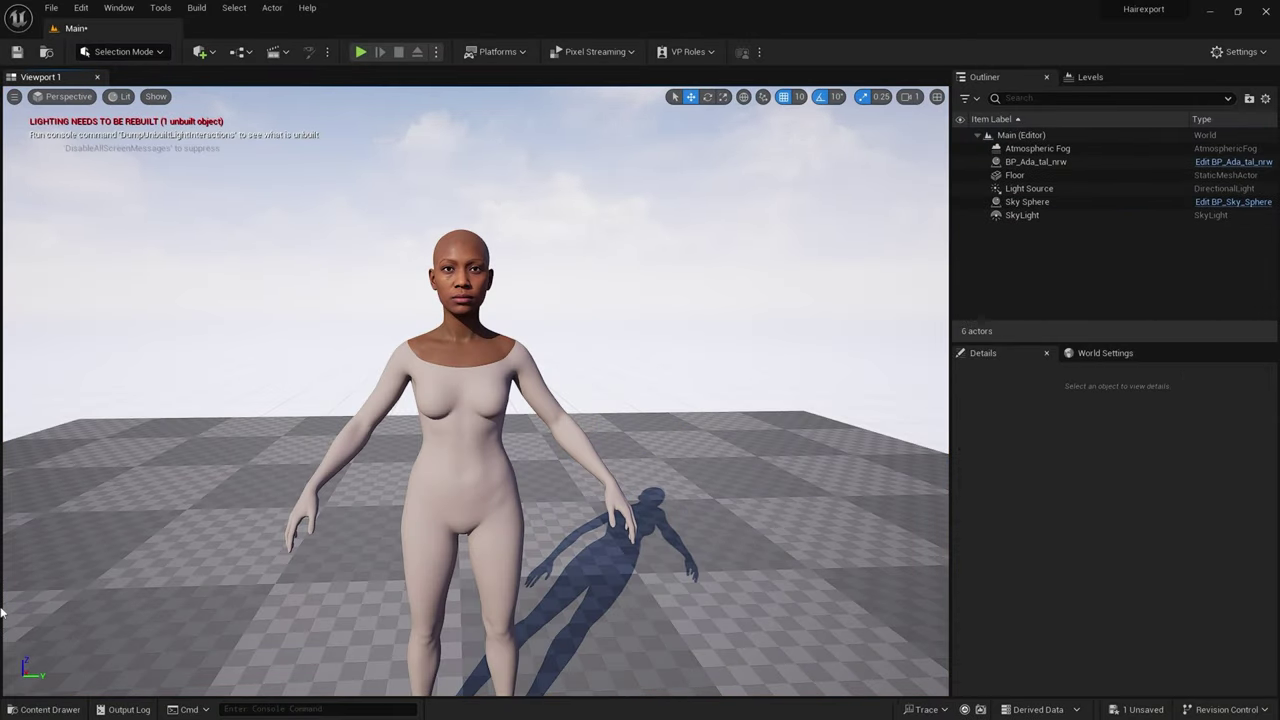
Open the project's tut_hair content folder and start importing a file into it
left_click(45, 709)
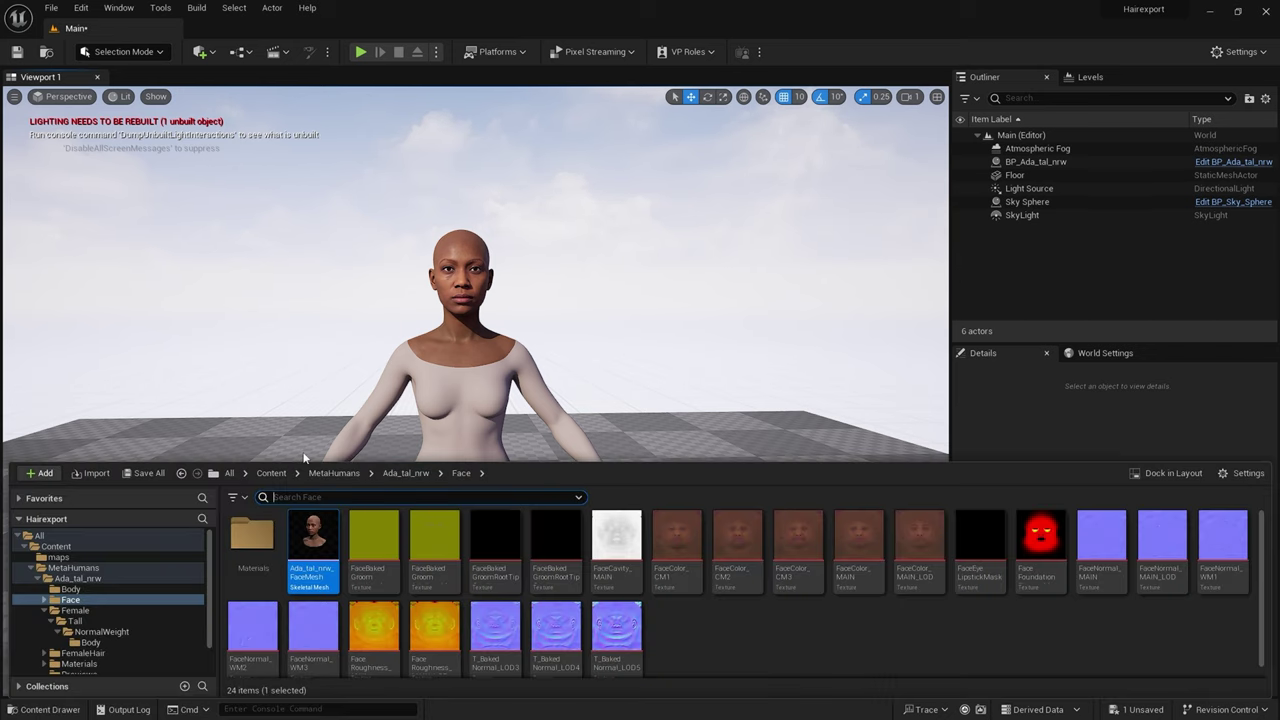
left_click(274, 473)
double_click(368, 538)
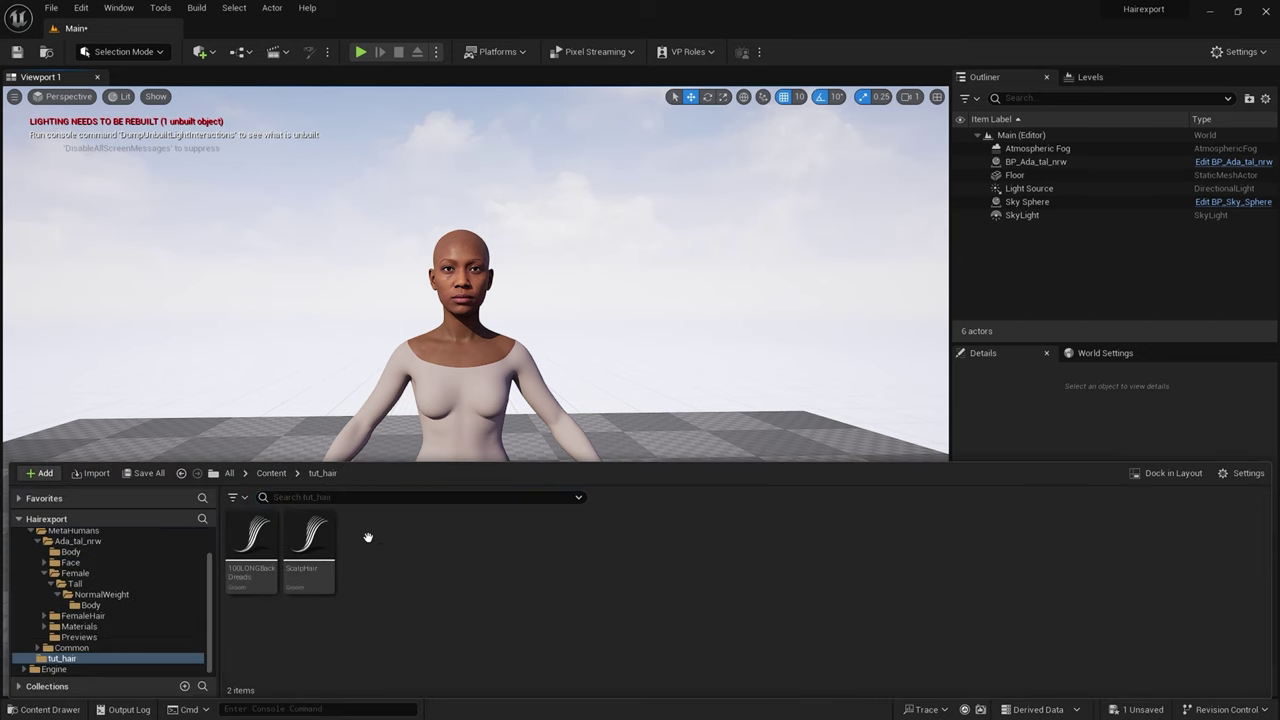
right_click(503, 574)
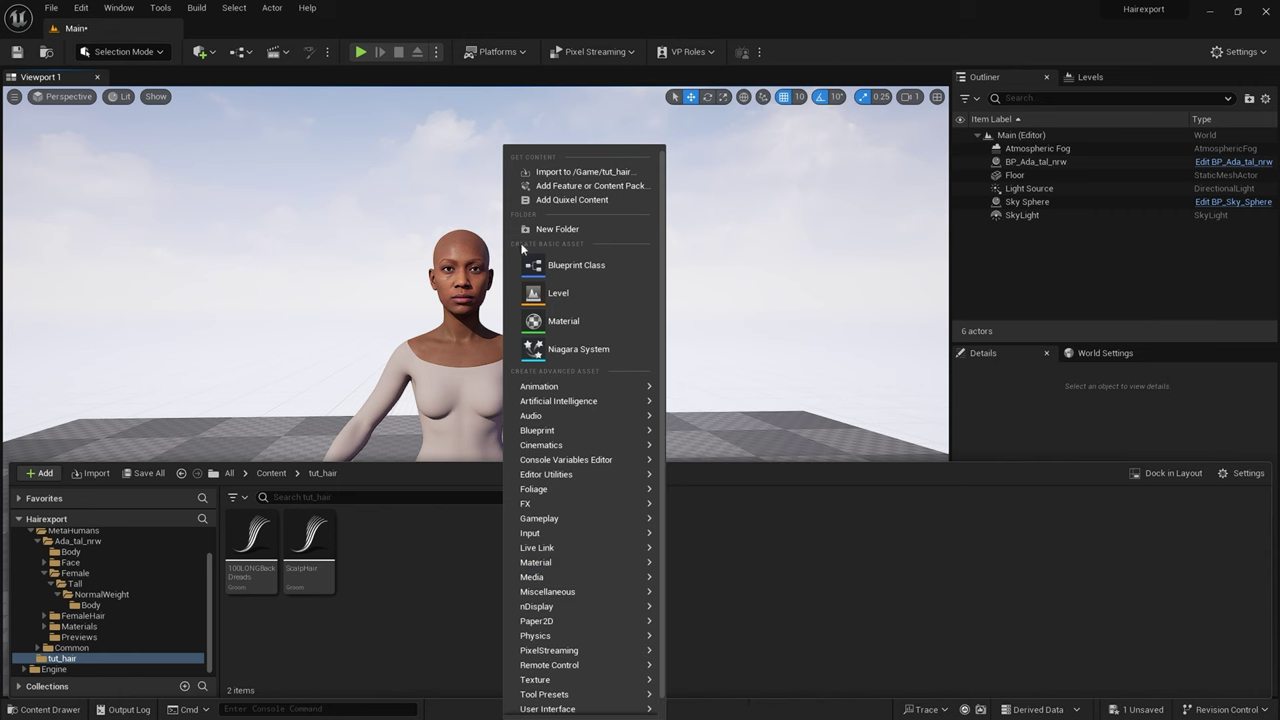
left_click(557, 174)
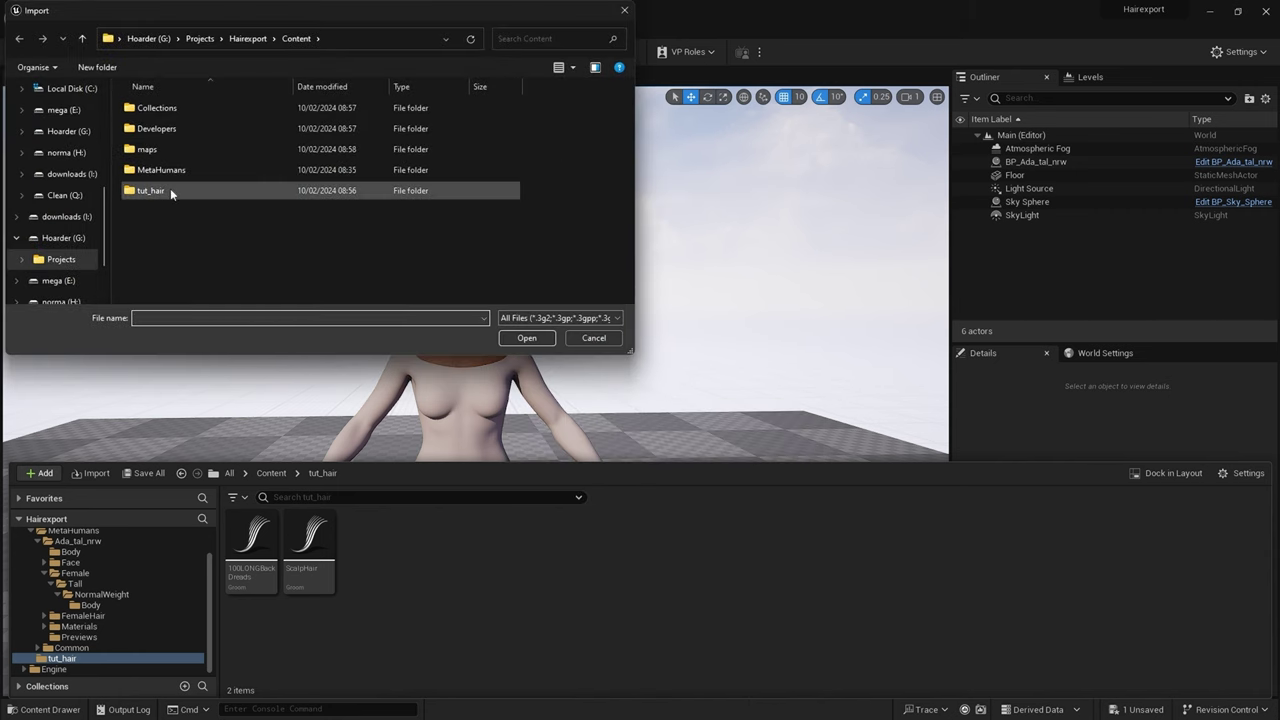
Import fixed_dreads.abc from the Hairexport project's Source folder, keeping the default groom rotation and scale
left_click(247, 38)
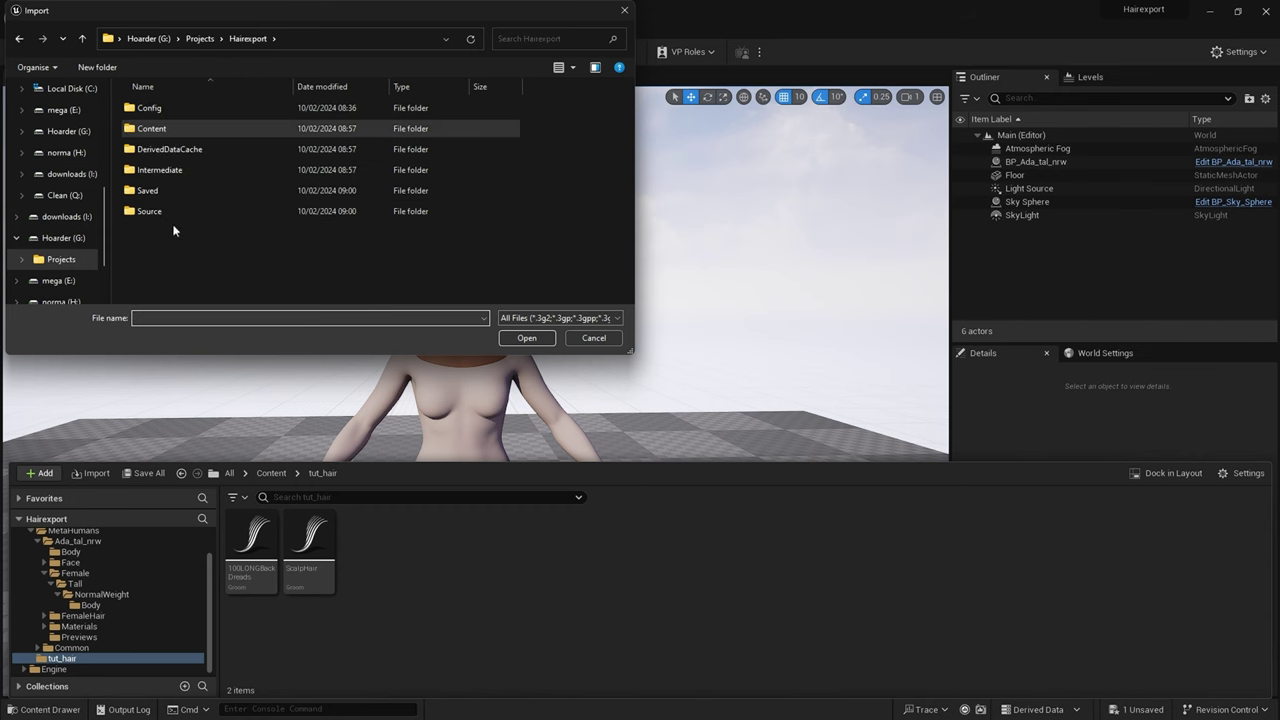
double_click(178, 210)
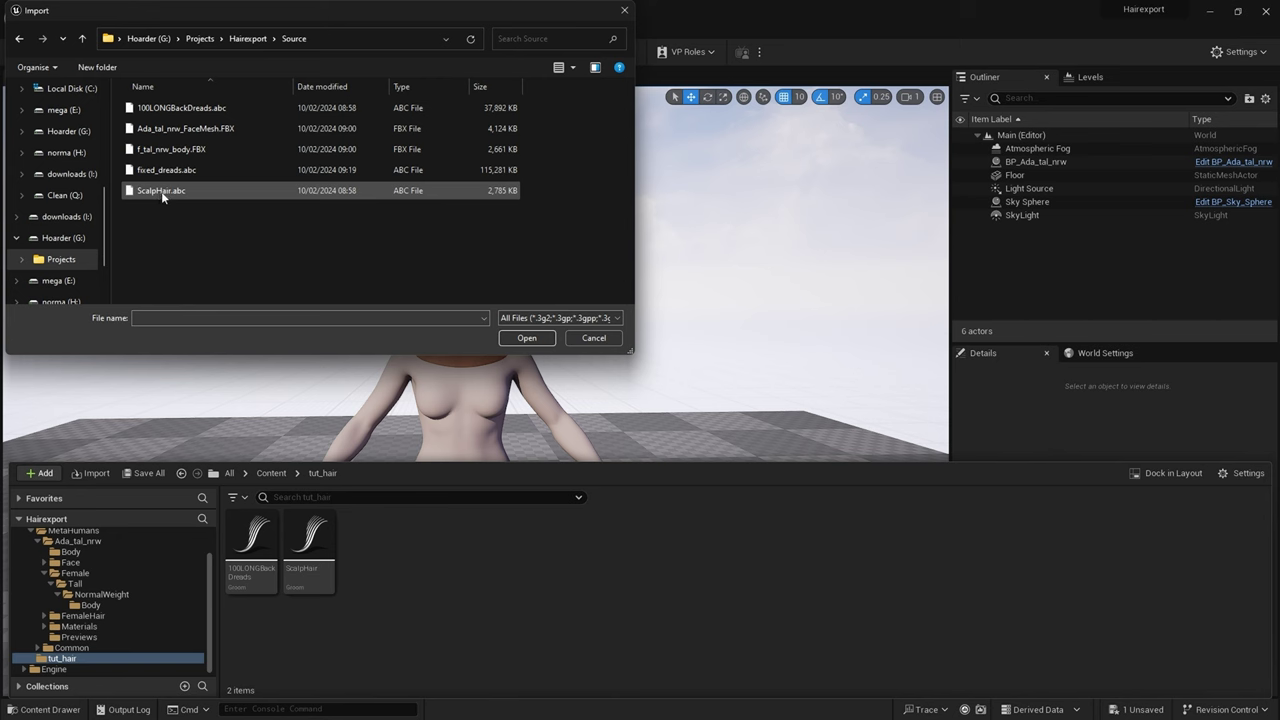
left_click(161, 191)
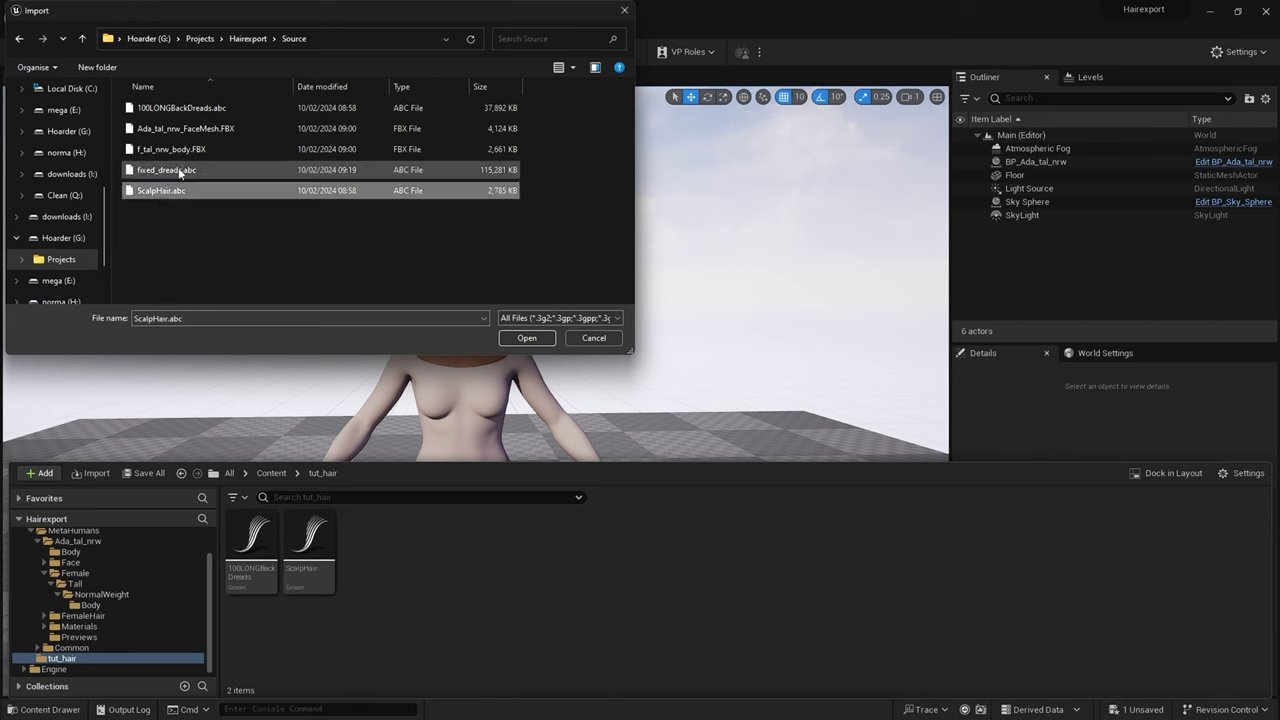
left_click(181, 172)
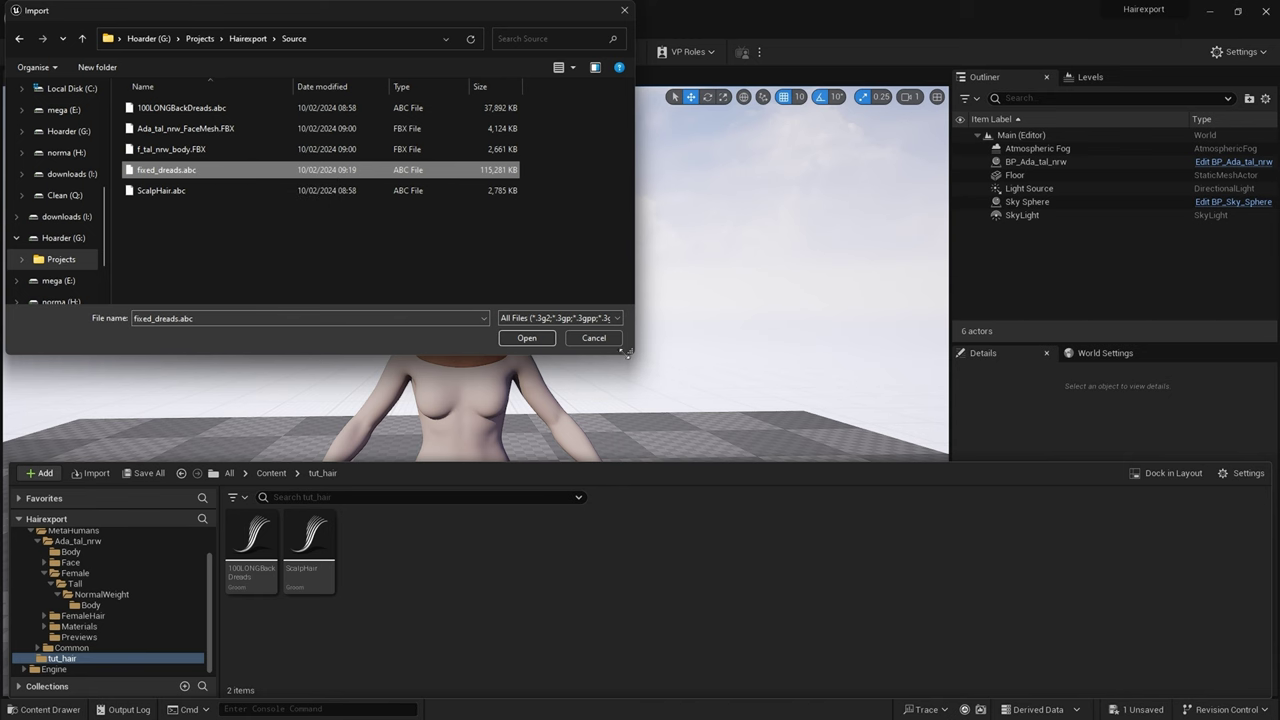
left_click(538, 341)
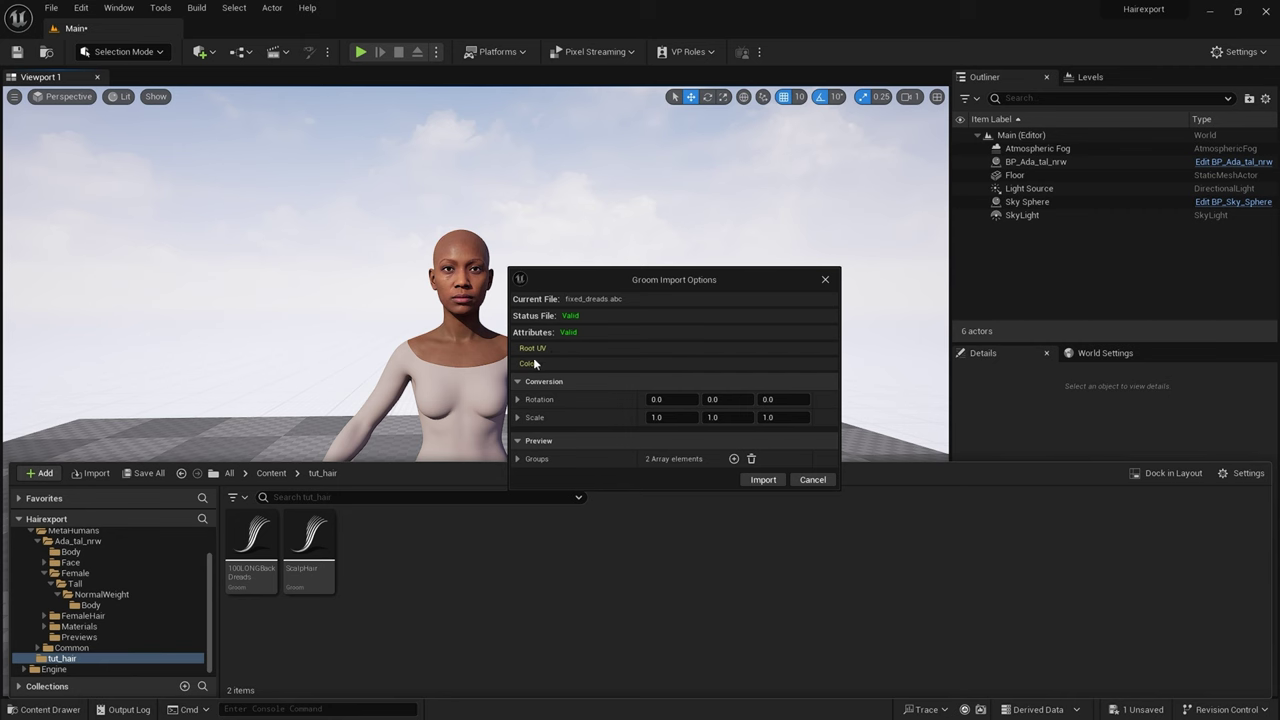
left_click(764, 482)
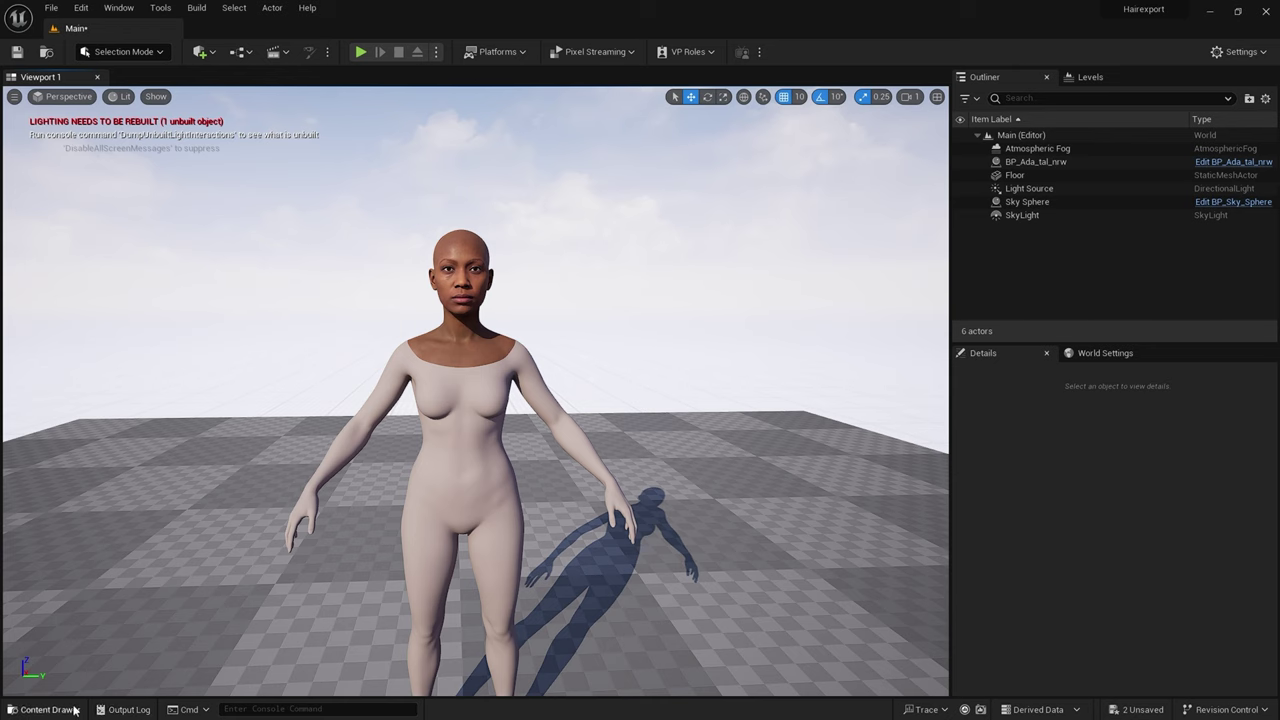
Save all unsaved level and asset changes and show the contents of the tut_hair folder
left_click(40, 709)
left_click(50, 8)
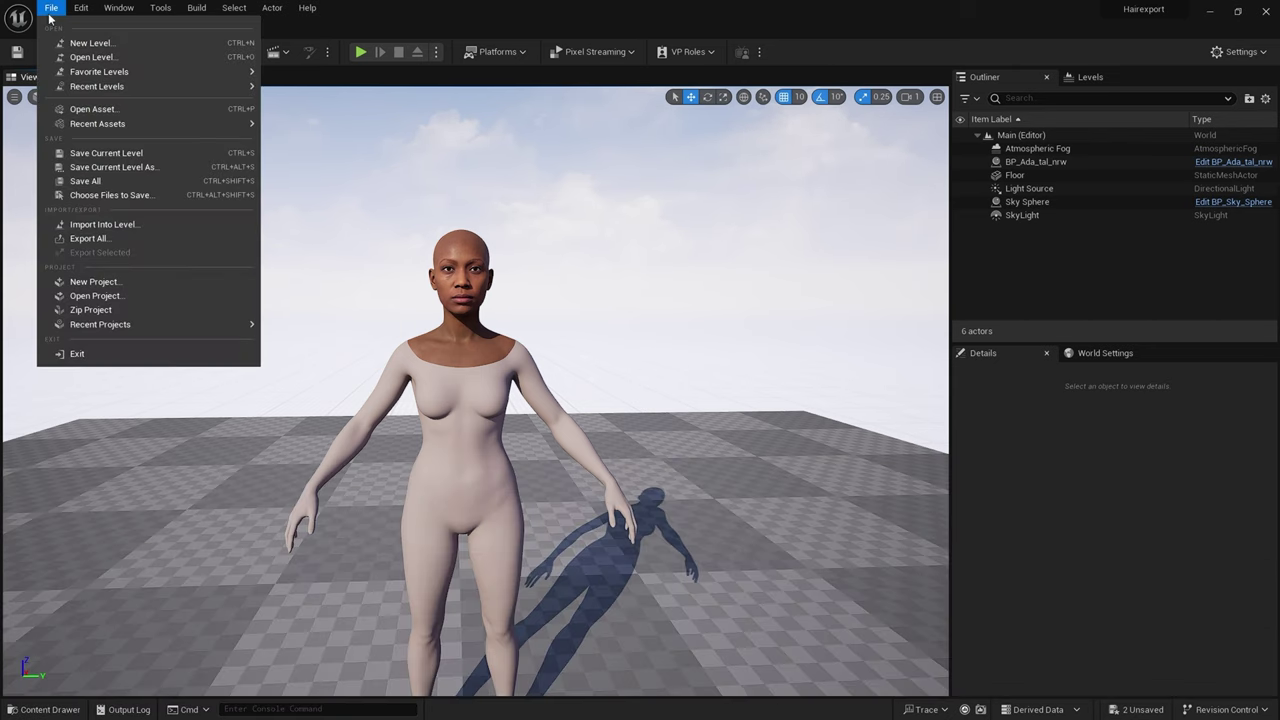
left_click(160, 180)
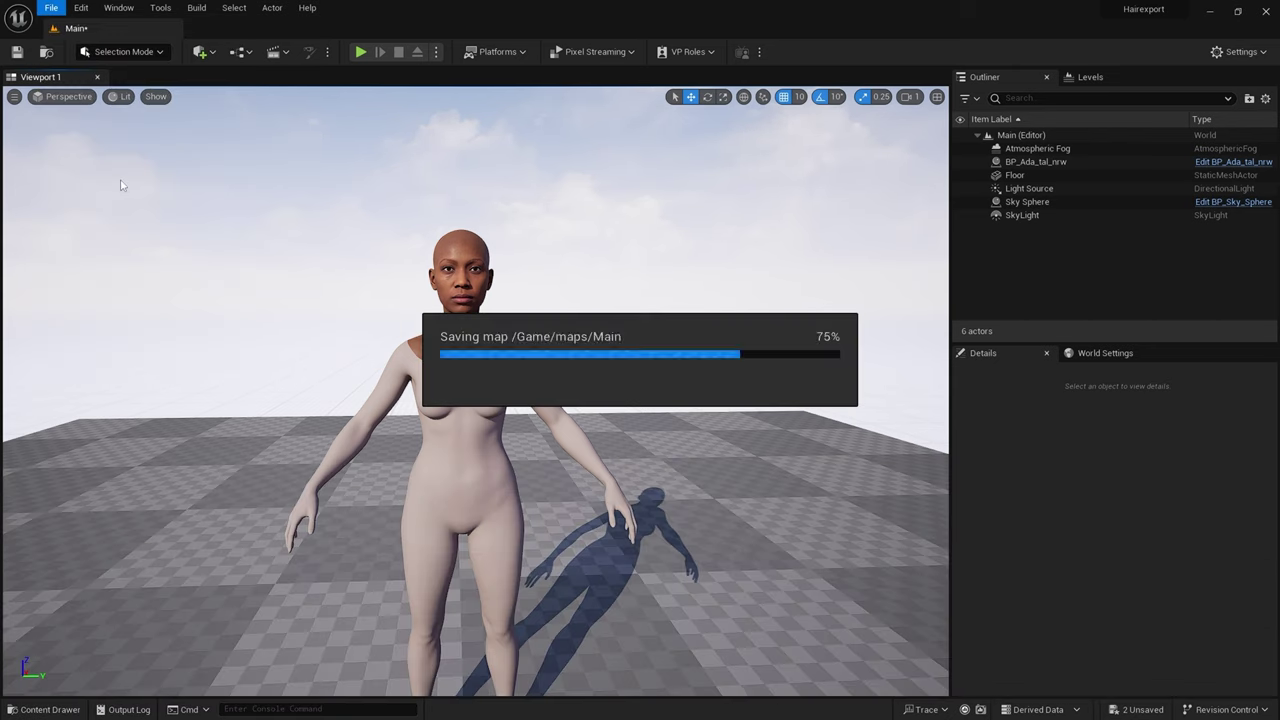
left_click(48, 709)
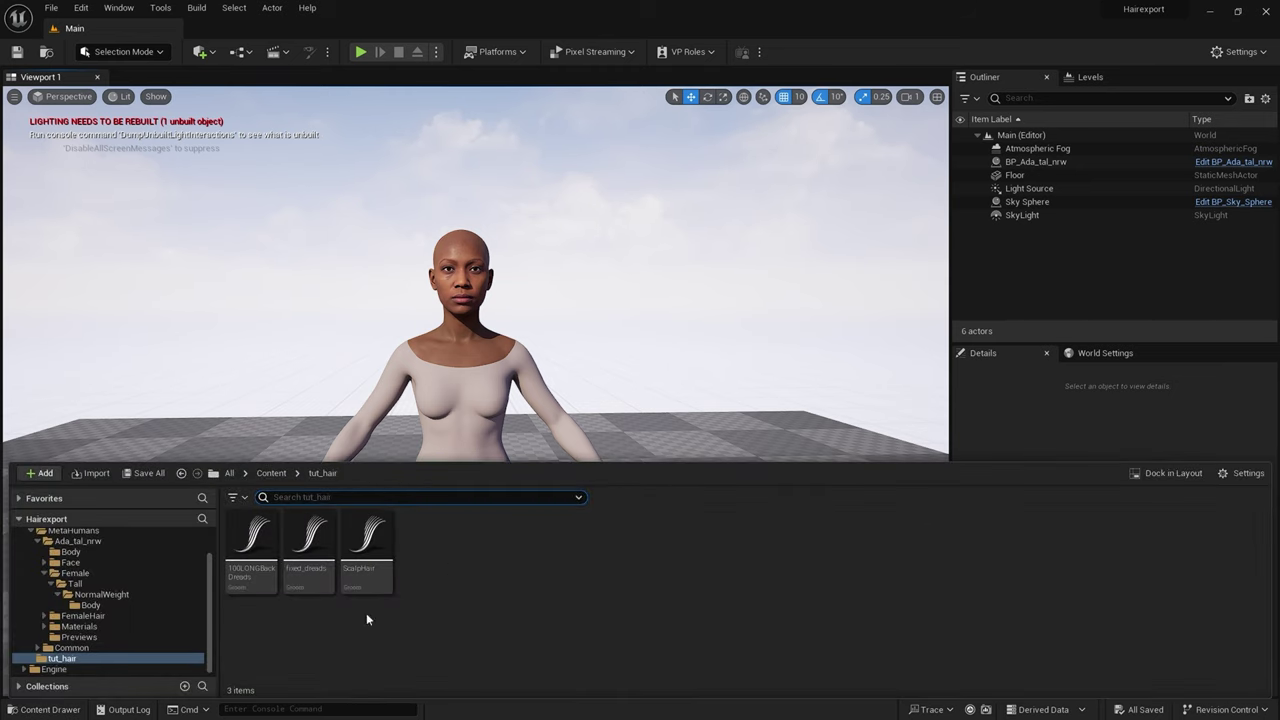
Open the fixed_dreads groom asset and examine its preview and strands settings
left_click(318, 568)
double_click(318, 568)
left_click_drag(334, 569, 302, 420)
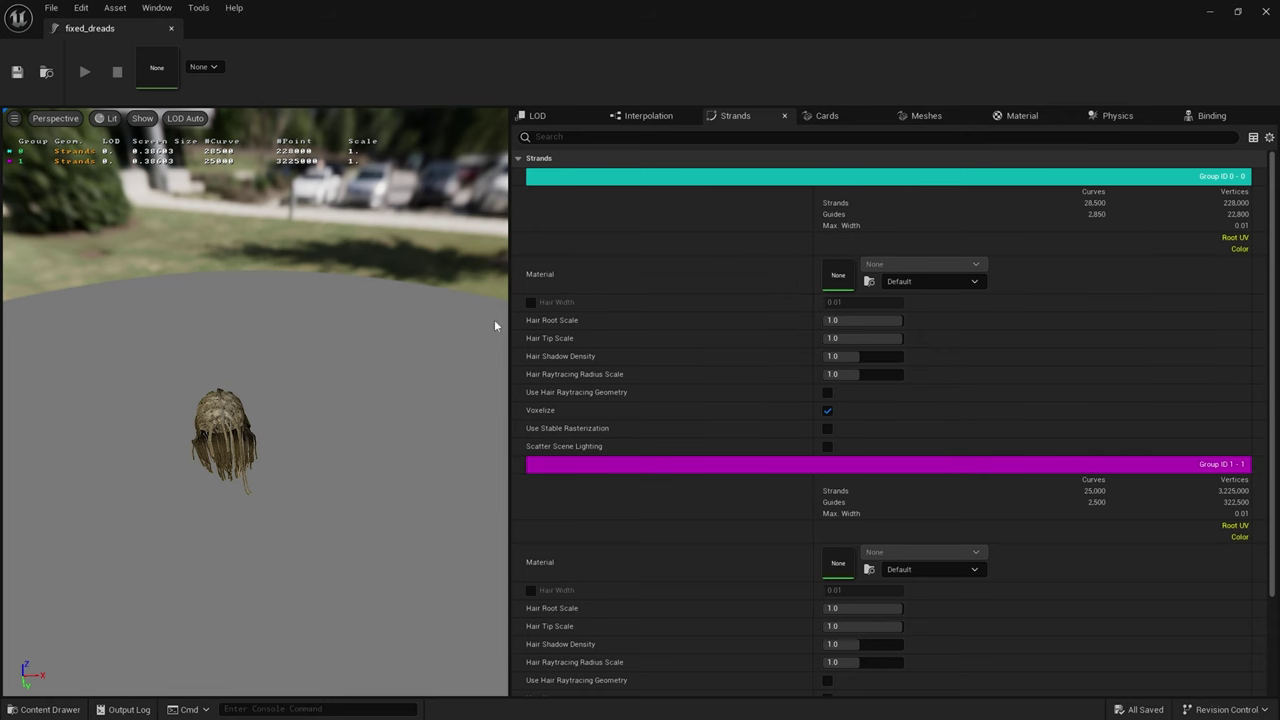
Try a hair width override of 0.001 on strand group 1, then reset and disable the override
scroll(533, 450, "down", 1)
left_click(531, 526)
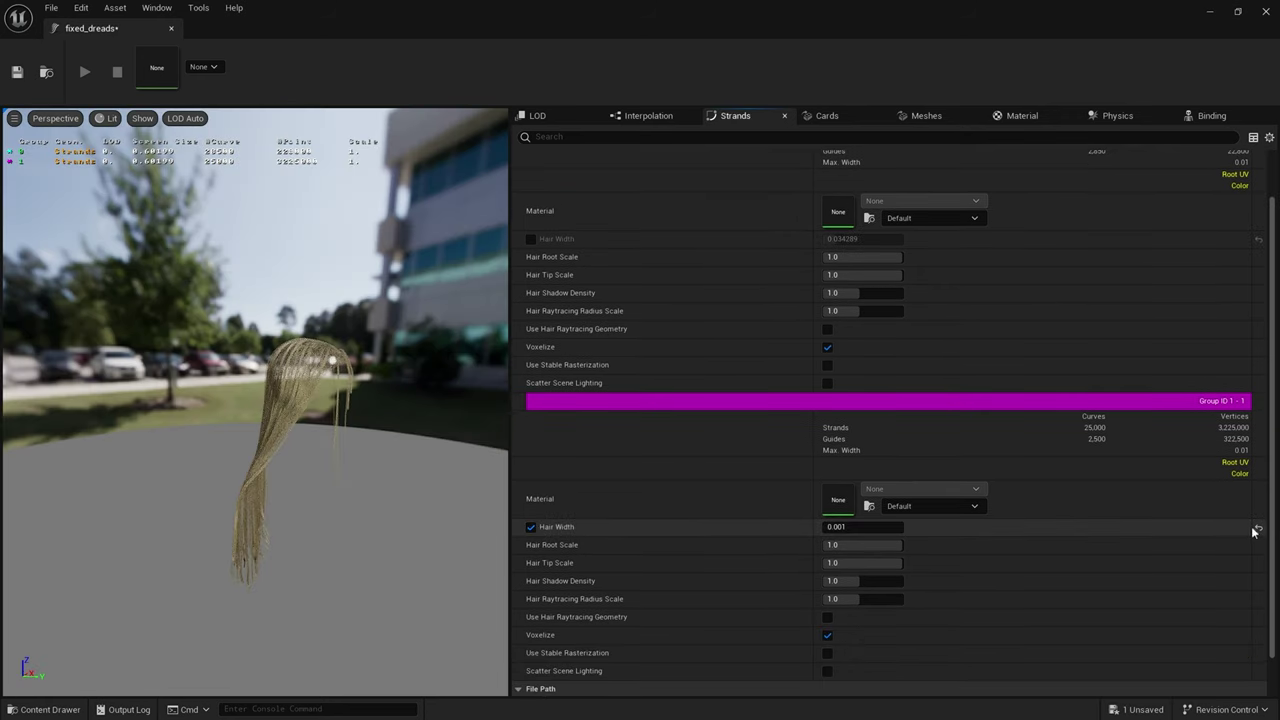
left_click(1256, 527)
left_click(531, 526)
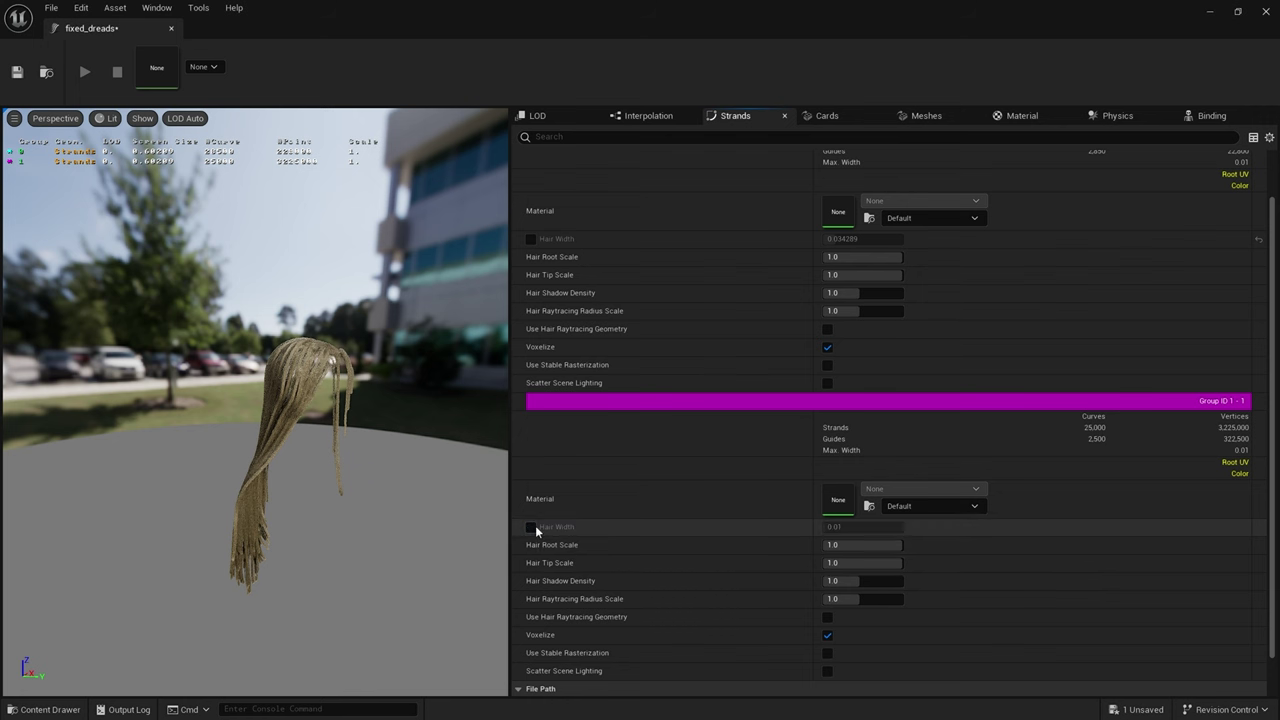
Save the fixed_dreads groom asset and close its editor
scroll(746, 574, "down", 1)
scroll(746, 574, "up", 3)
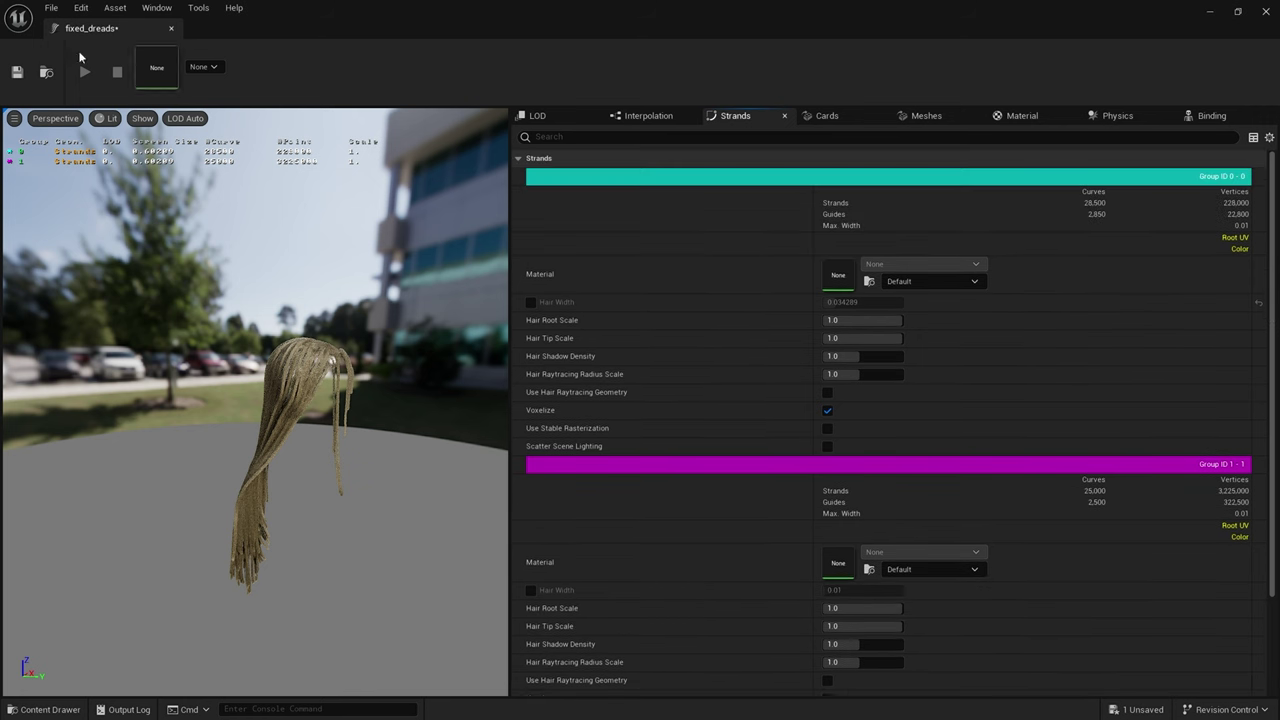
left_click(17, 72)
left_click(1264, 12)
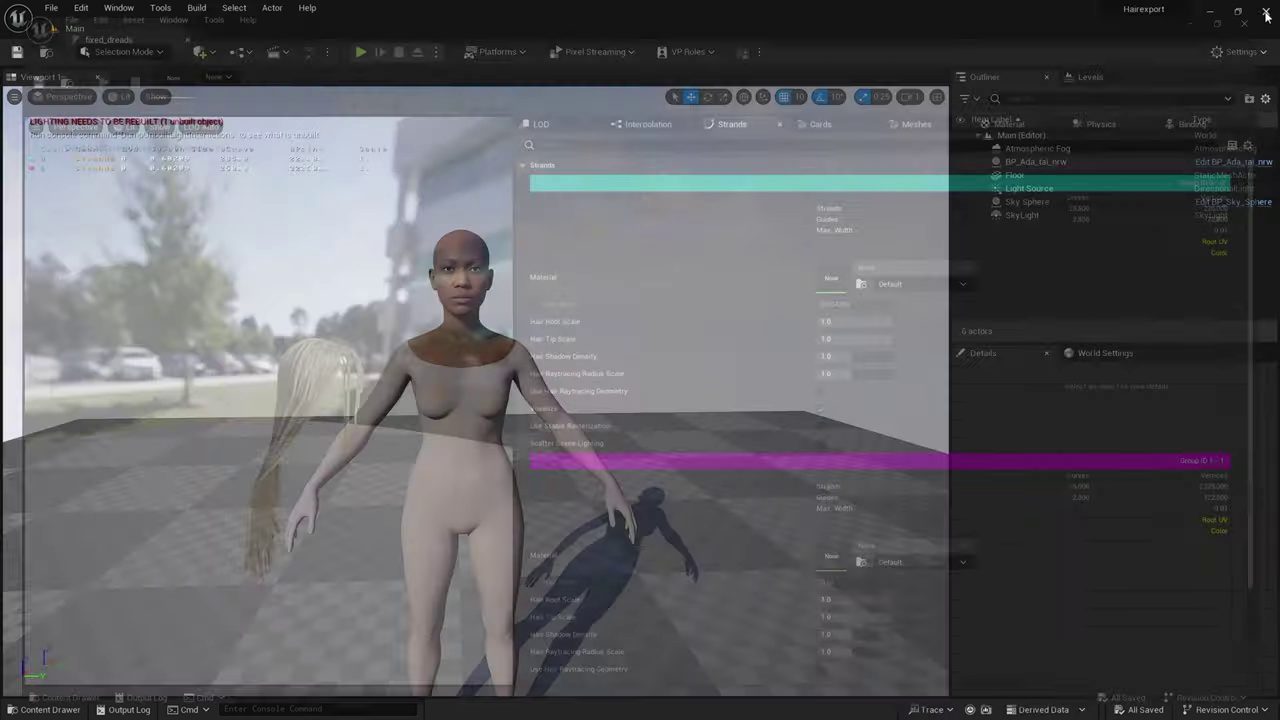
Select the BP_Ada_tal_nrw actor in the level and inspect its Body and Face components
left_click(474, 357)
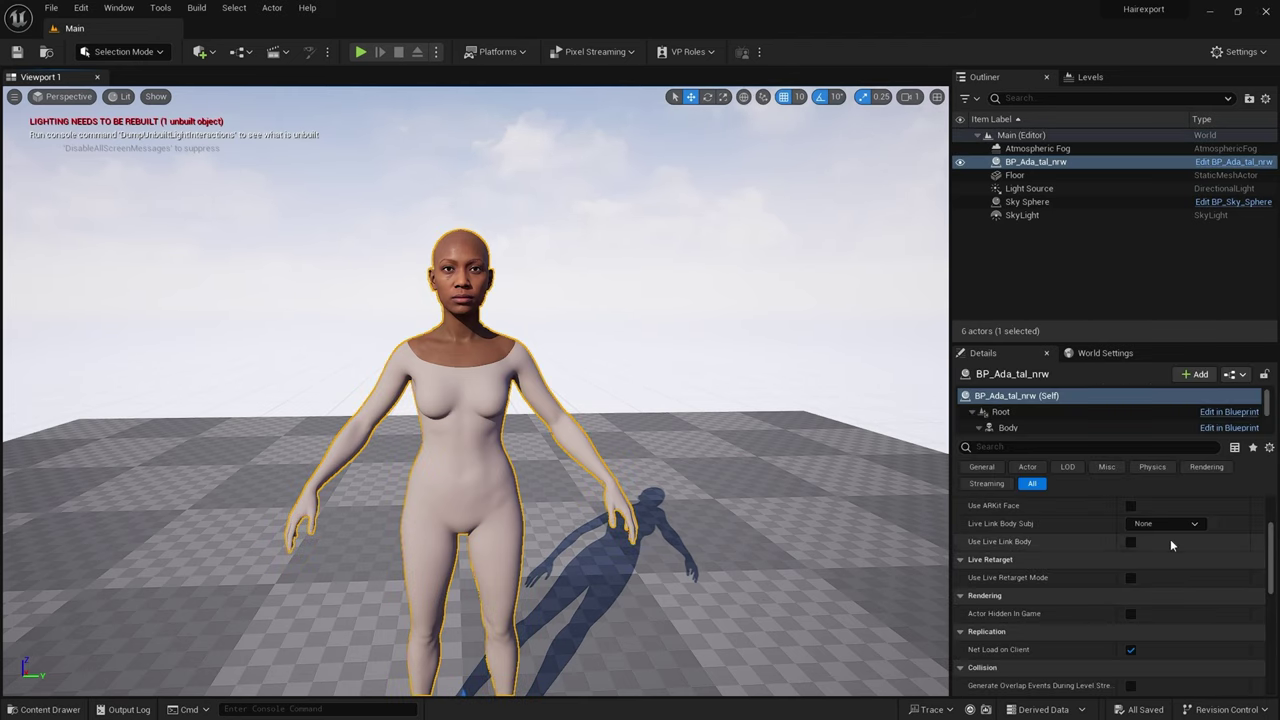
scroll(1110, 540, "up", 1)
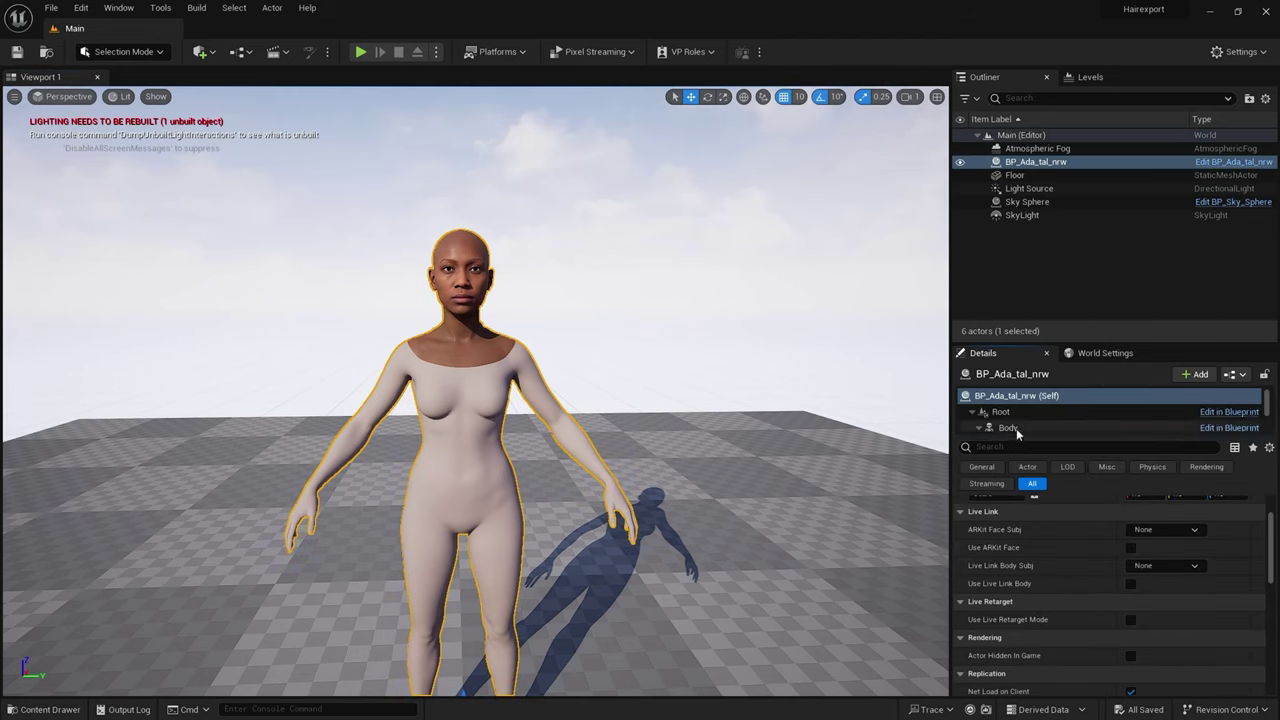
left_click(1010, 427)
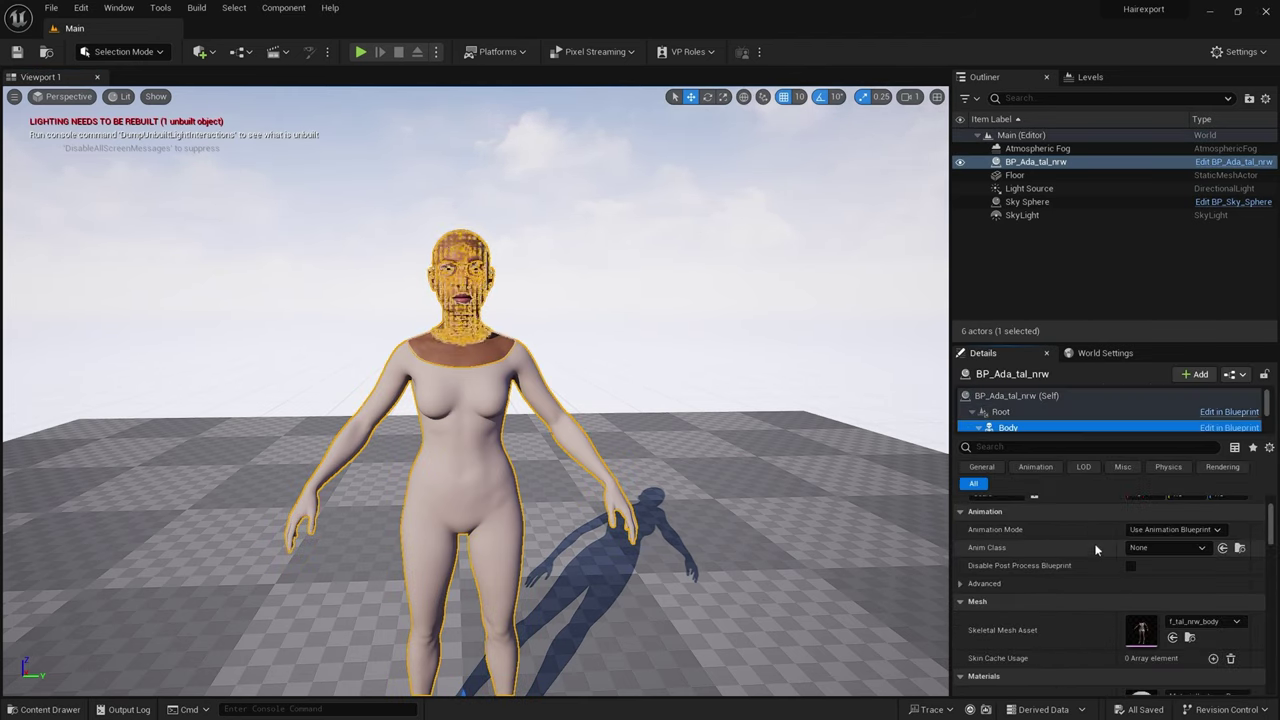
left_click(1038, 438)
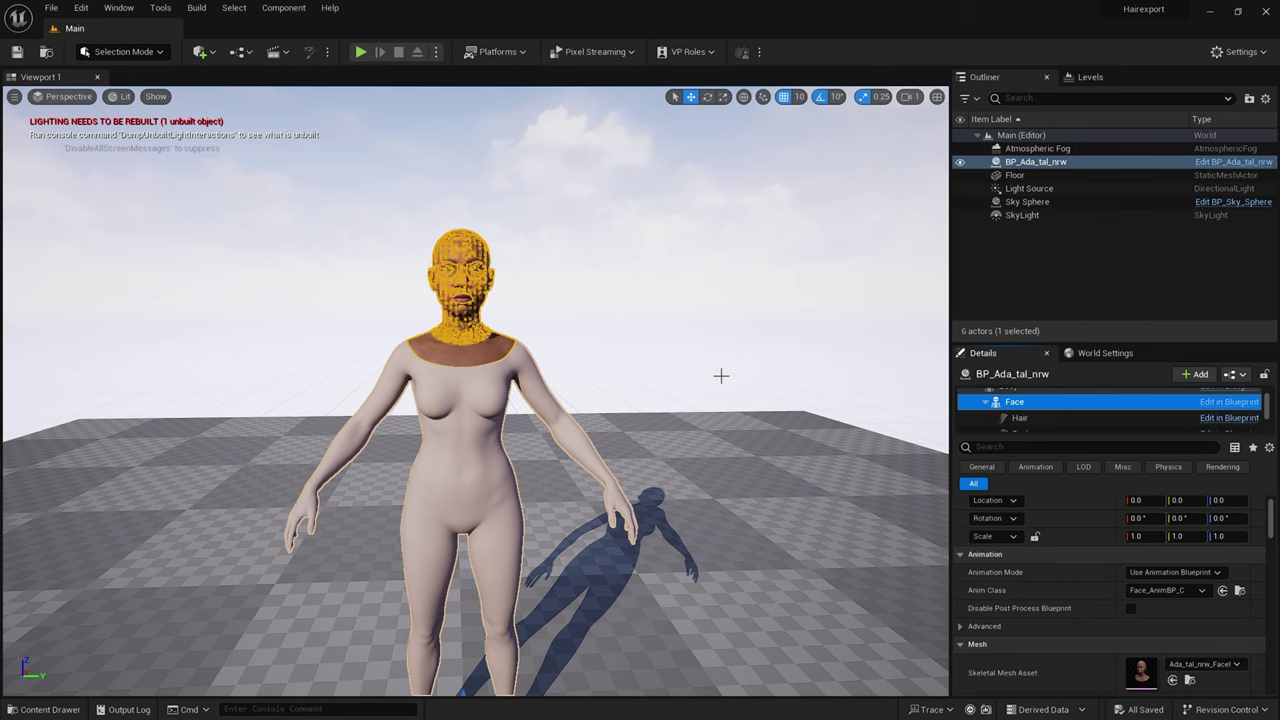
Create a skeletal mesh groom binding for fixed_dreads in tut_hair with Ada_tal_nrw_FaceMesh as the target skeletal mesh
left_click(43, 709)
right_click(291, 570)
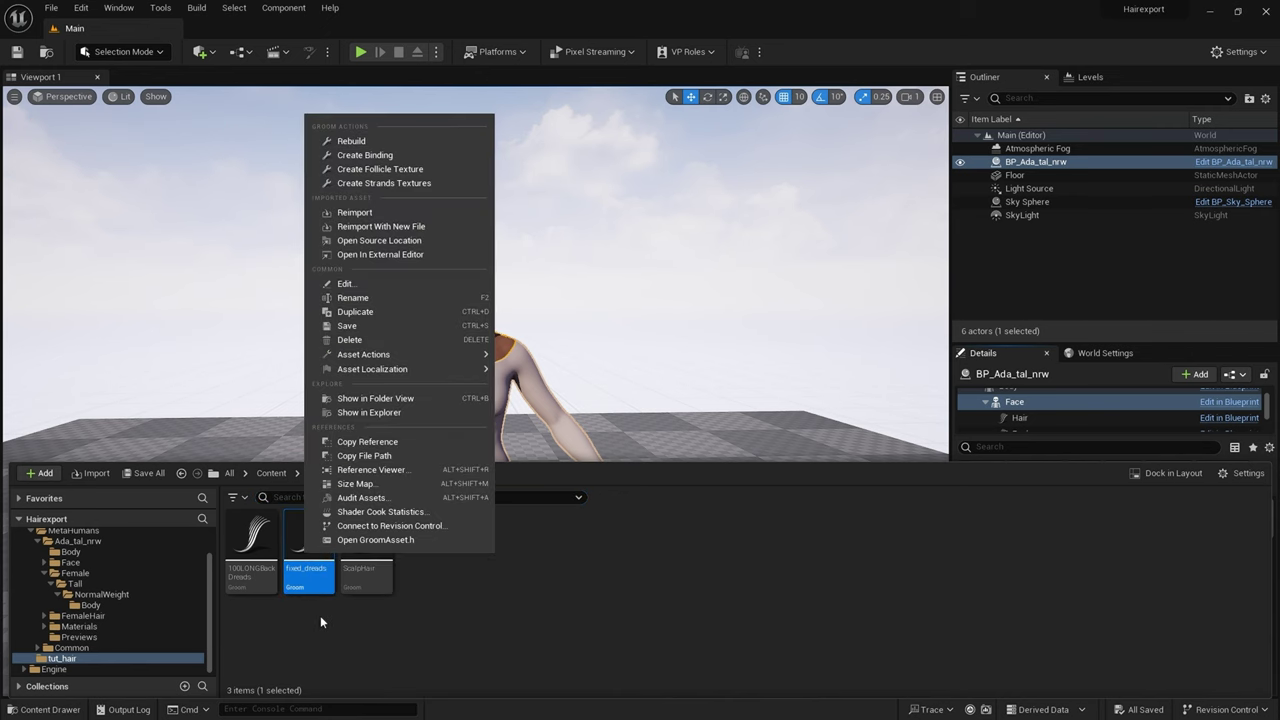
left_click(386, 158)
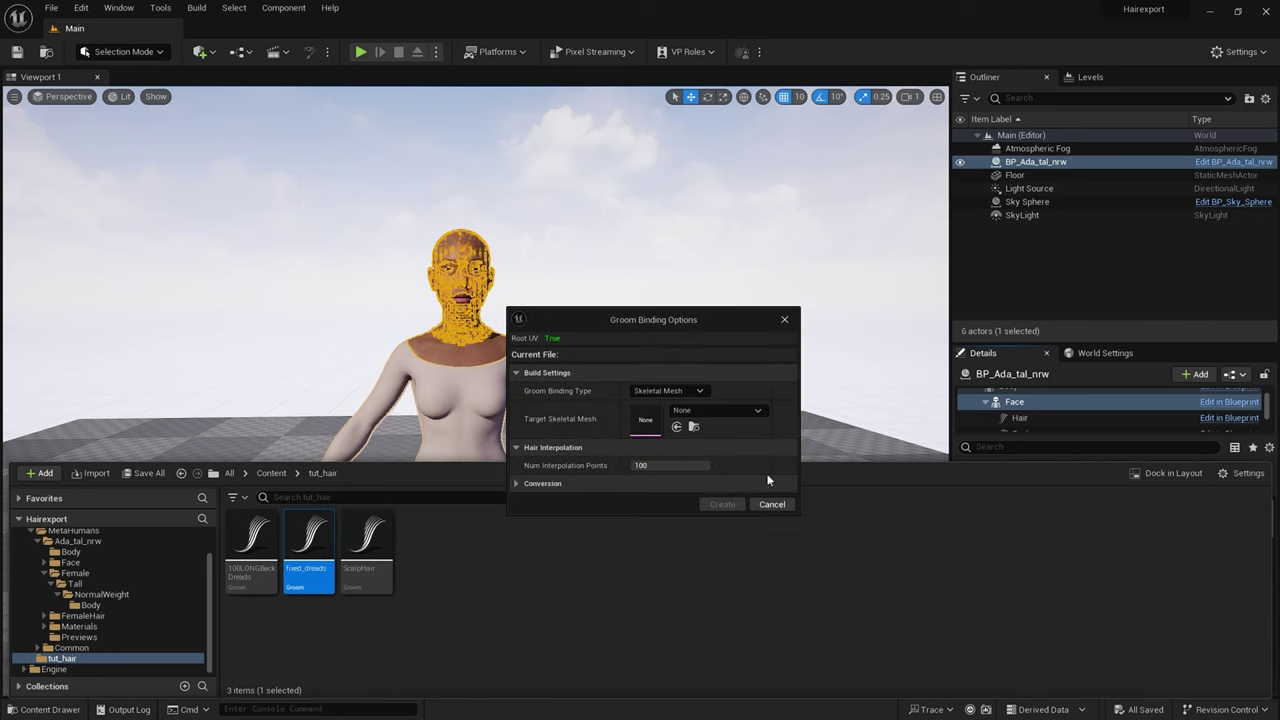
left_click(710, 410)
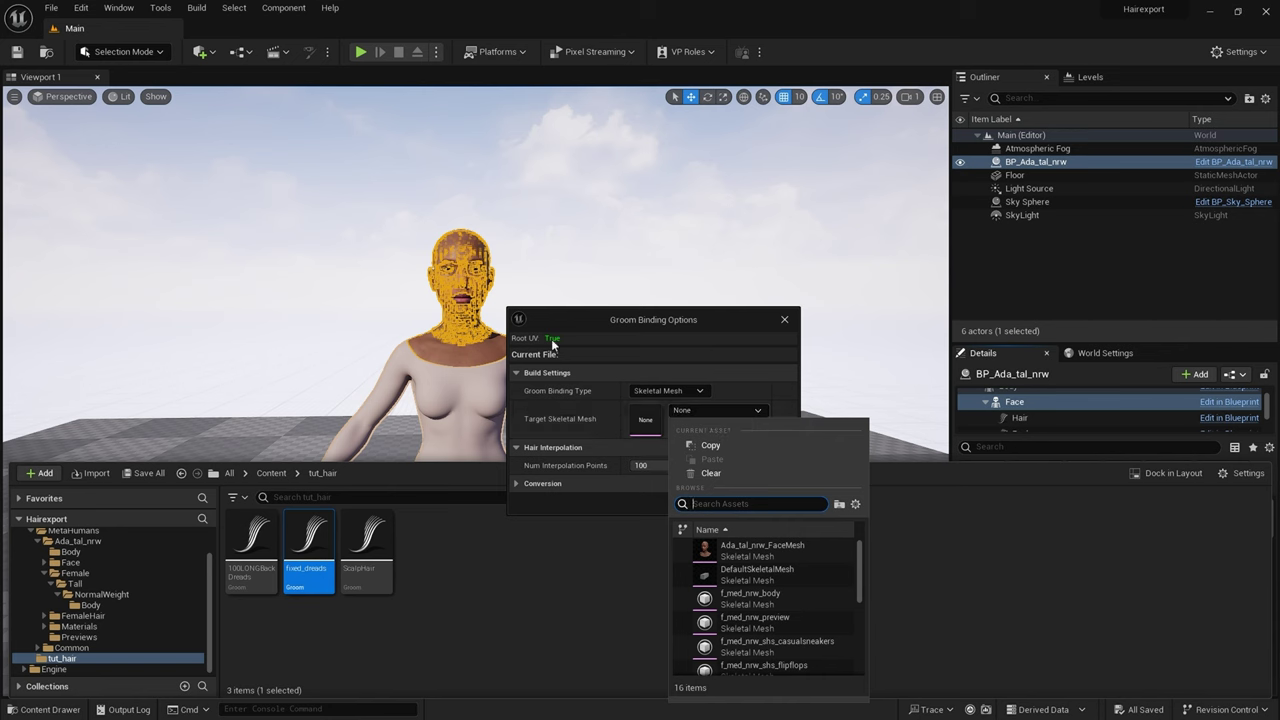
left_click(809, 552)
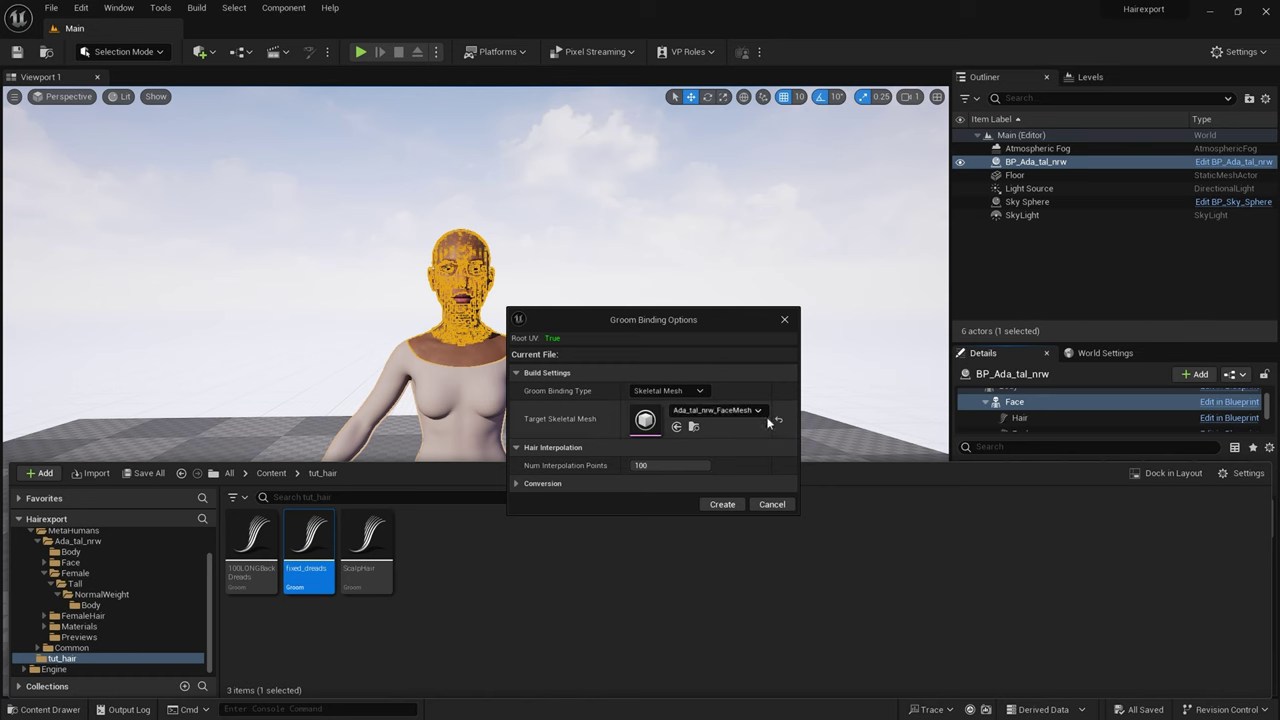
left_click(722, 504)
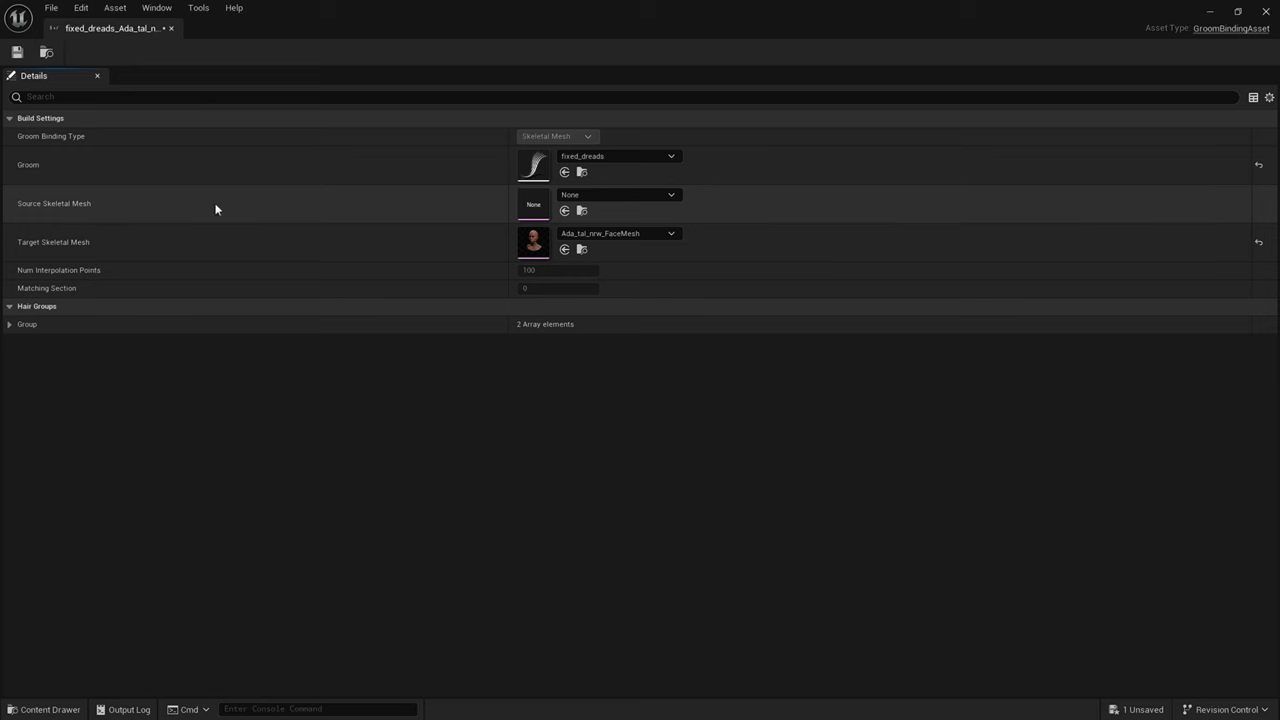
Set the binding's source skeletal mesh to Ada_tal_nrw_FaceMesh, close its editor and save all levels and assets
left_click(587, 196)
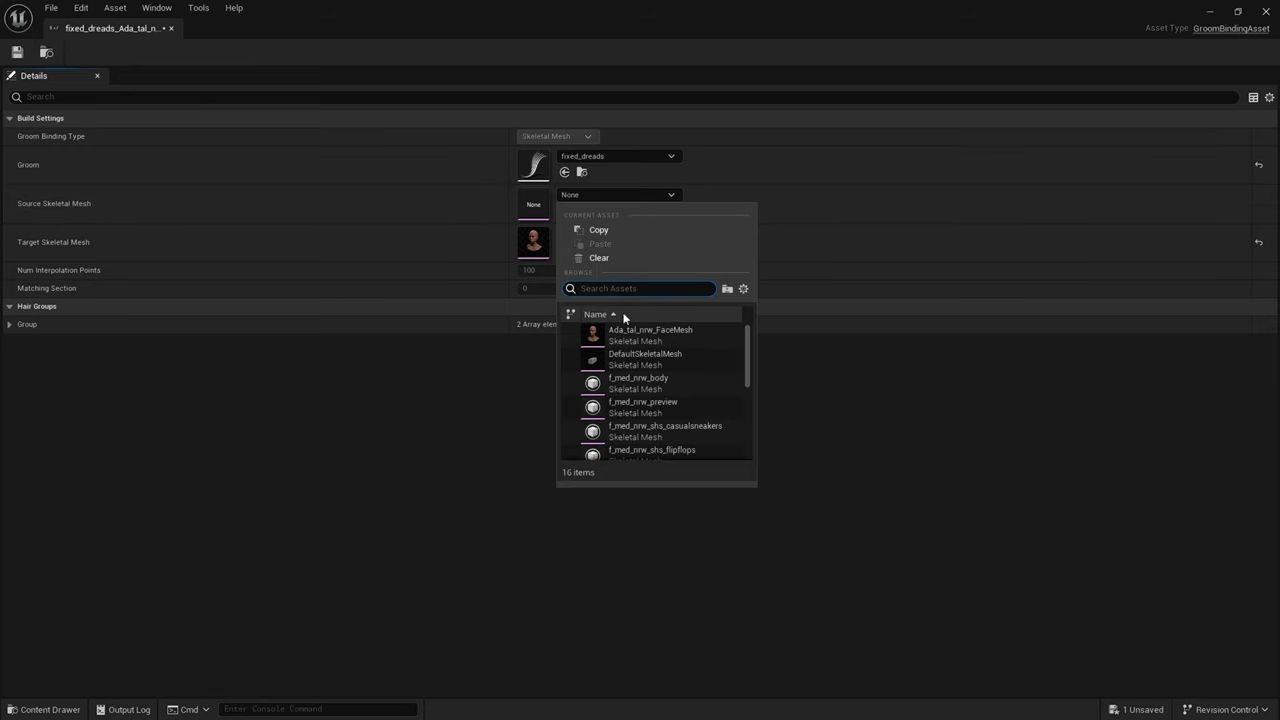
left_click(668, 335)
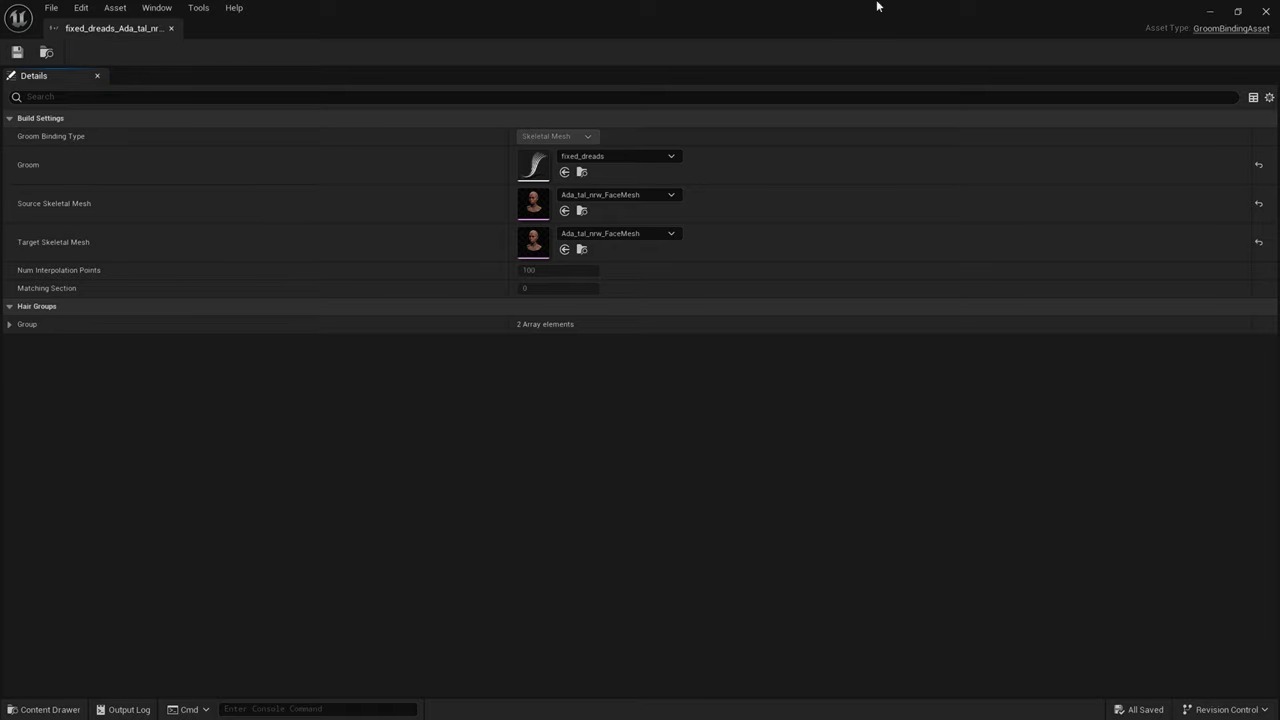
left_click(1264, 10)
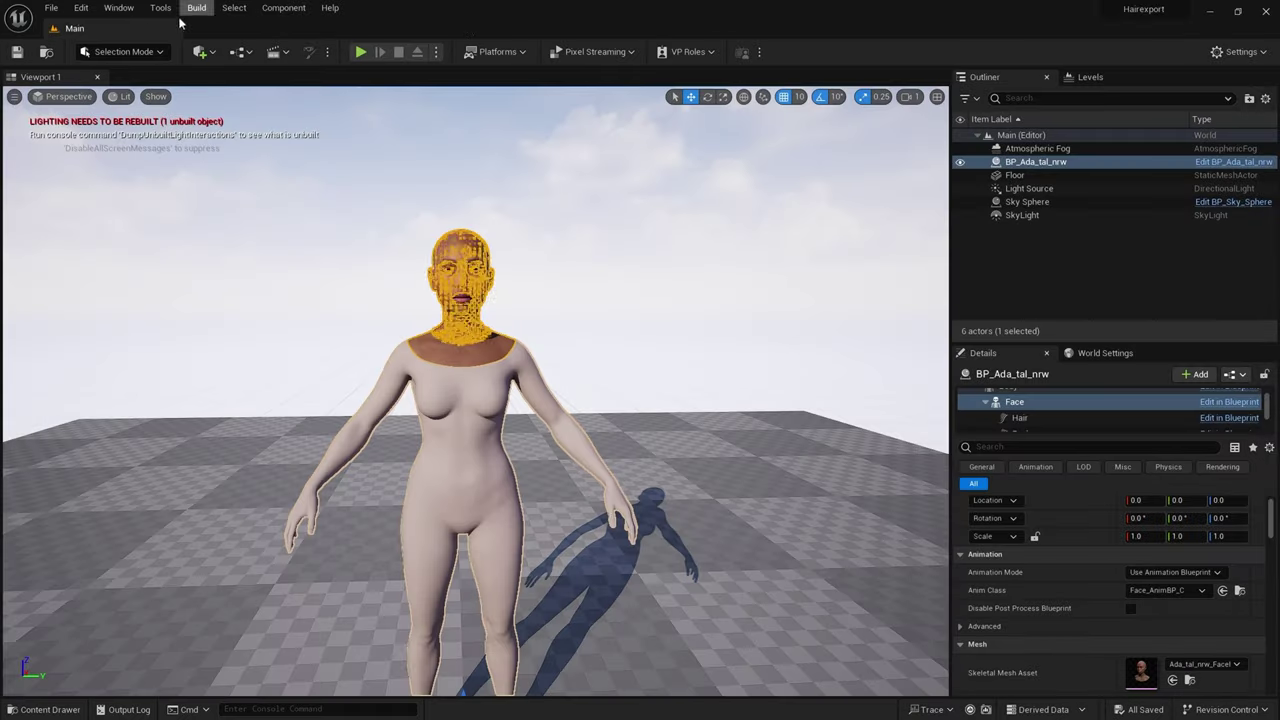
left_click(46, 9)
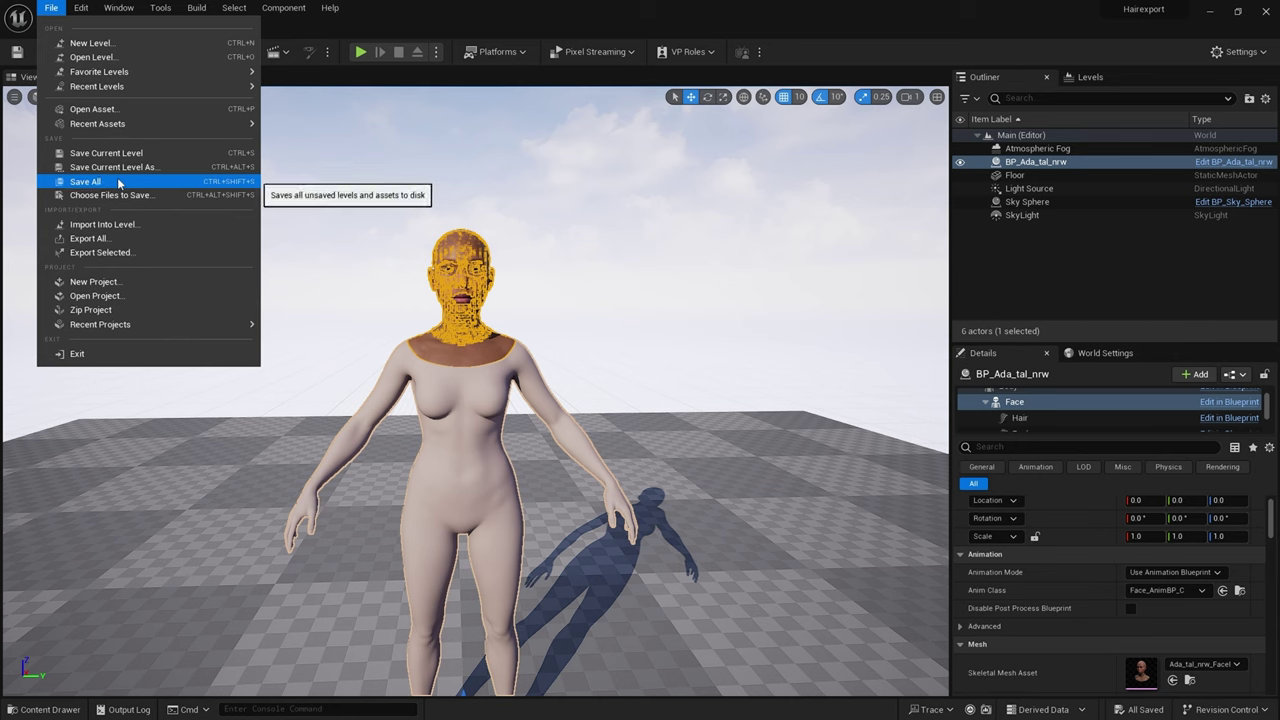
left_click(84, 181)
Open the BP_Ada_tal_nrw actor's blueprint and show the character's face close up in its 3D preview
left_click(597, 360)
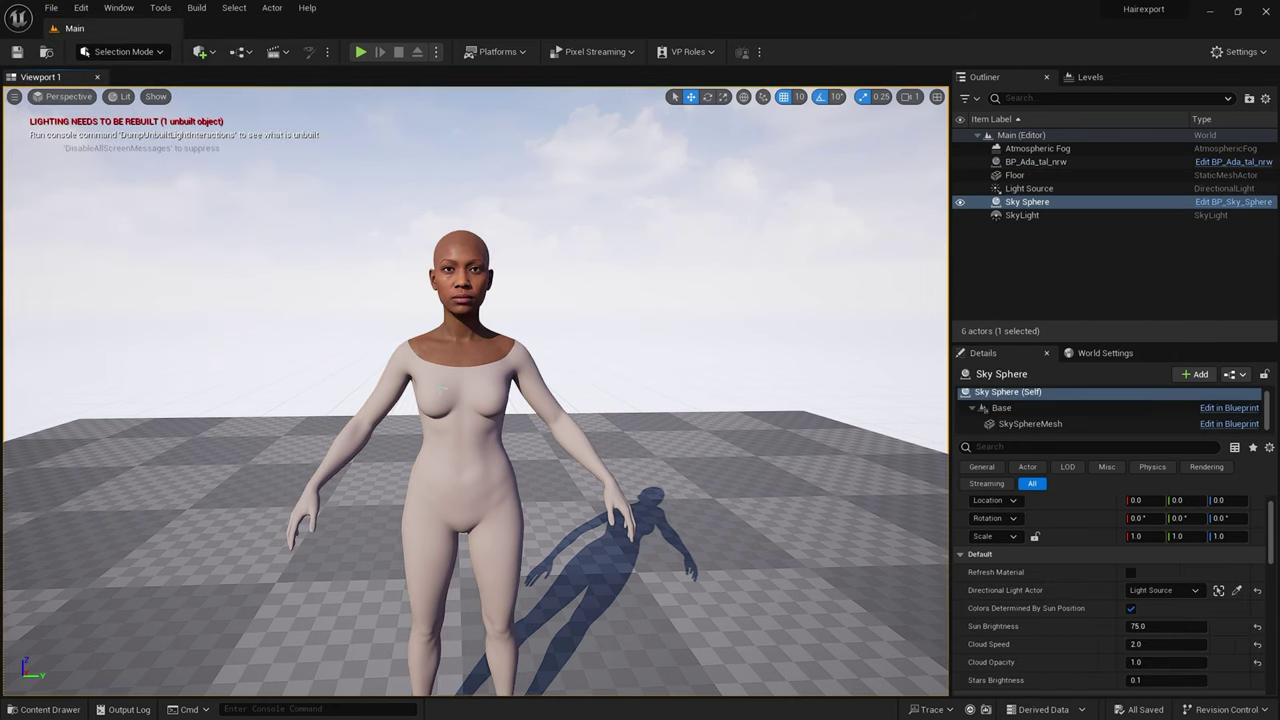
left_click(457, 342)
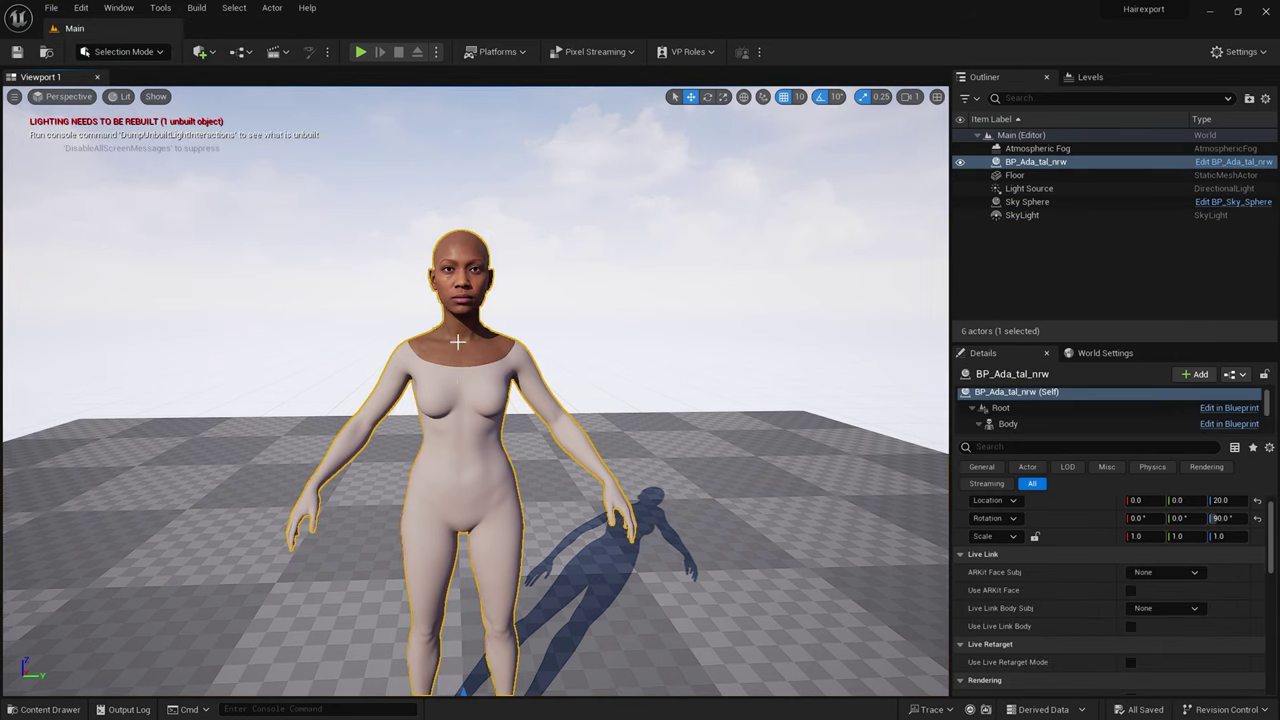
left_click(1232, 162)
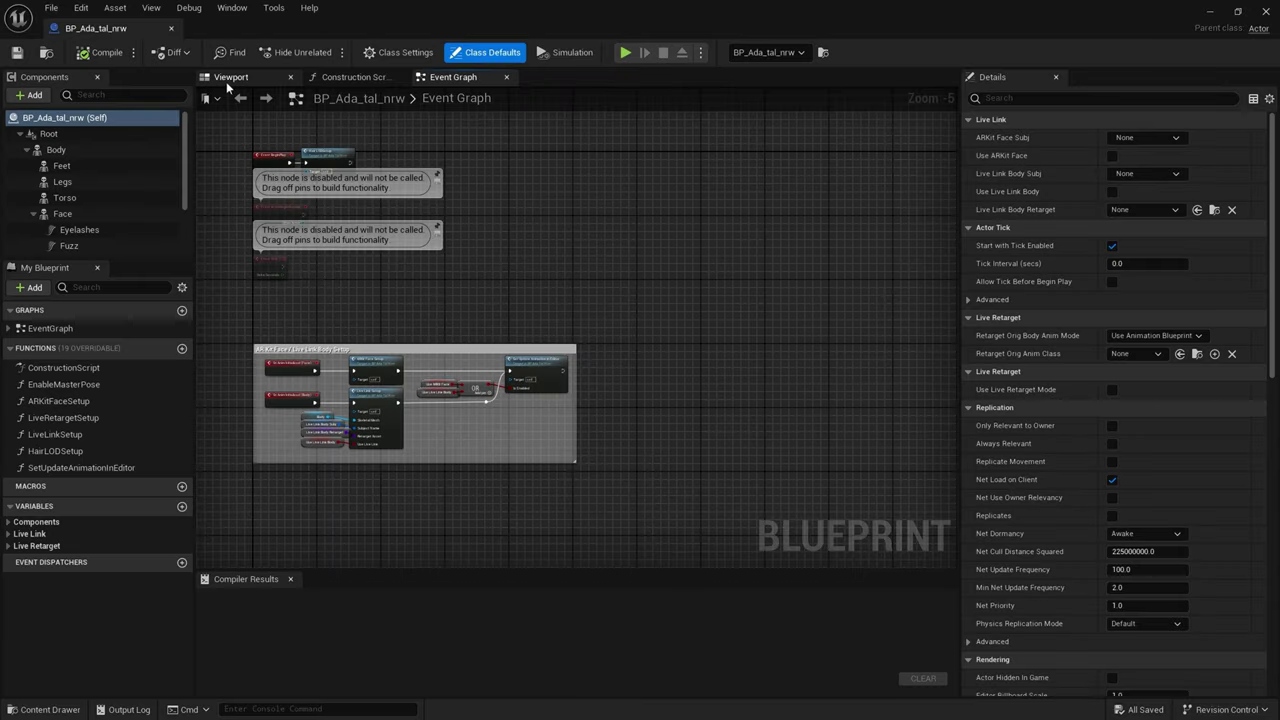
left_click(228, 77)
scroll(660, 342, "up", 10)
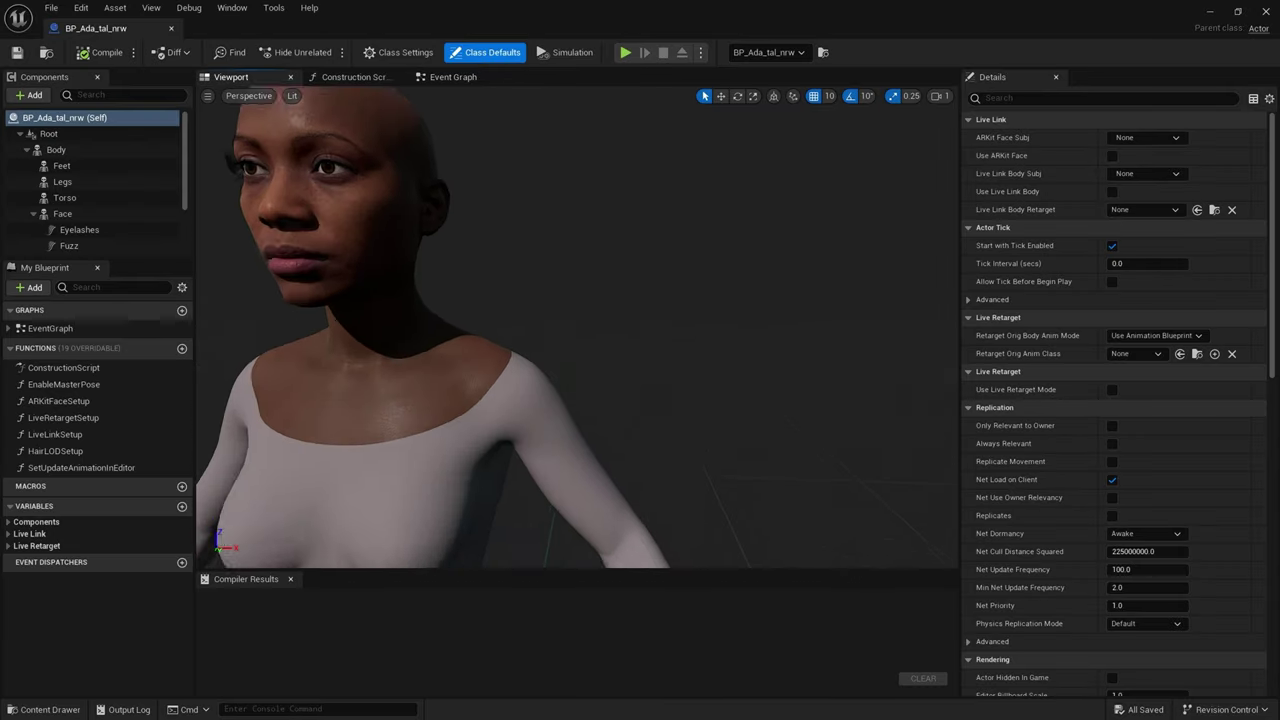
scroll(658, 340, "up", 2)
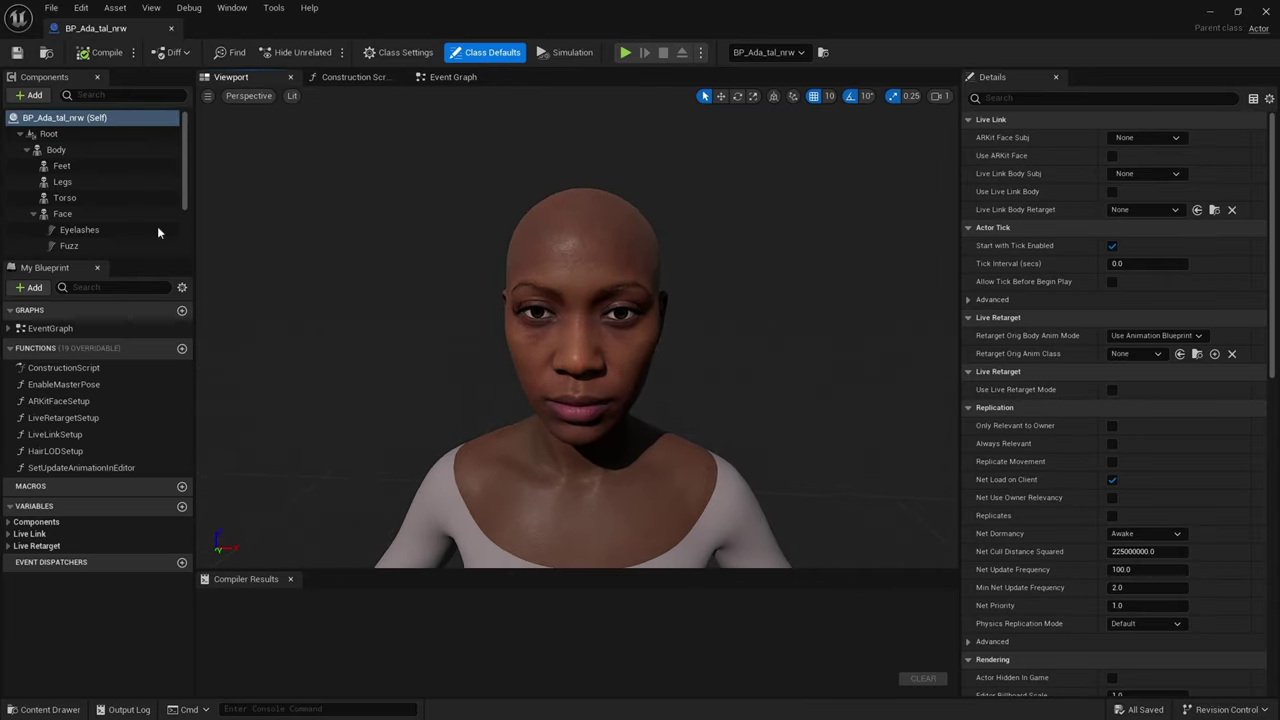
Assign fixed_dreads as the groom asset of the blueprint's Hair component under Face
scroll(118, 207, "down", 3)
left_click(92, 199)
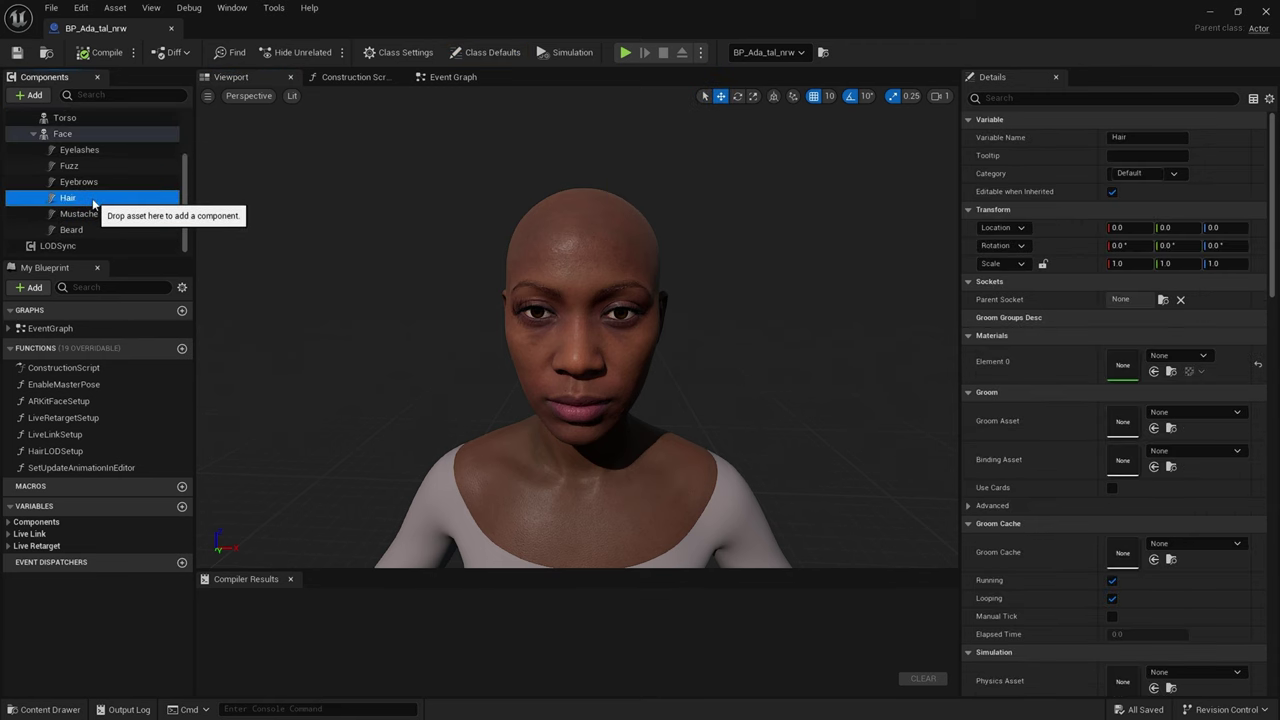
left_click(1192, 412)
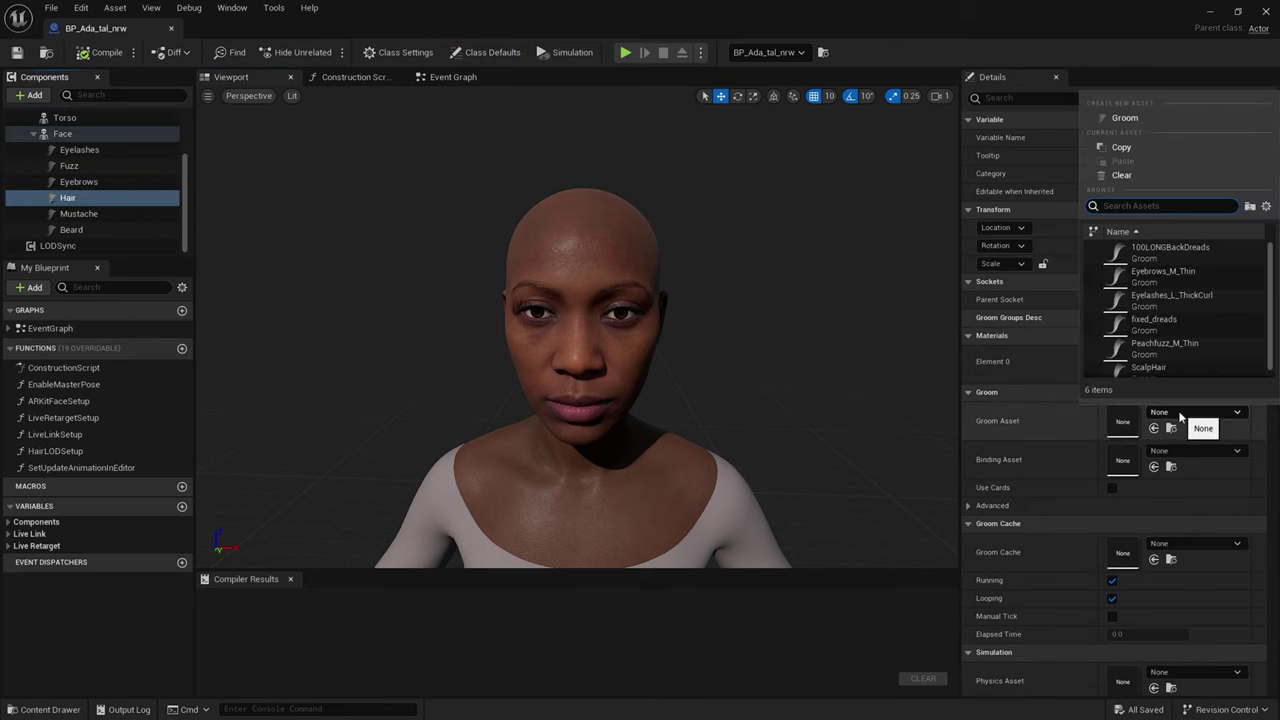
left_click(1175, 325)
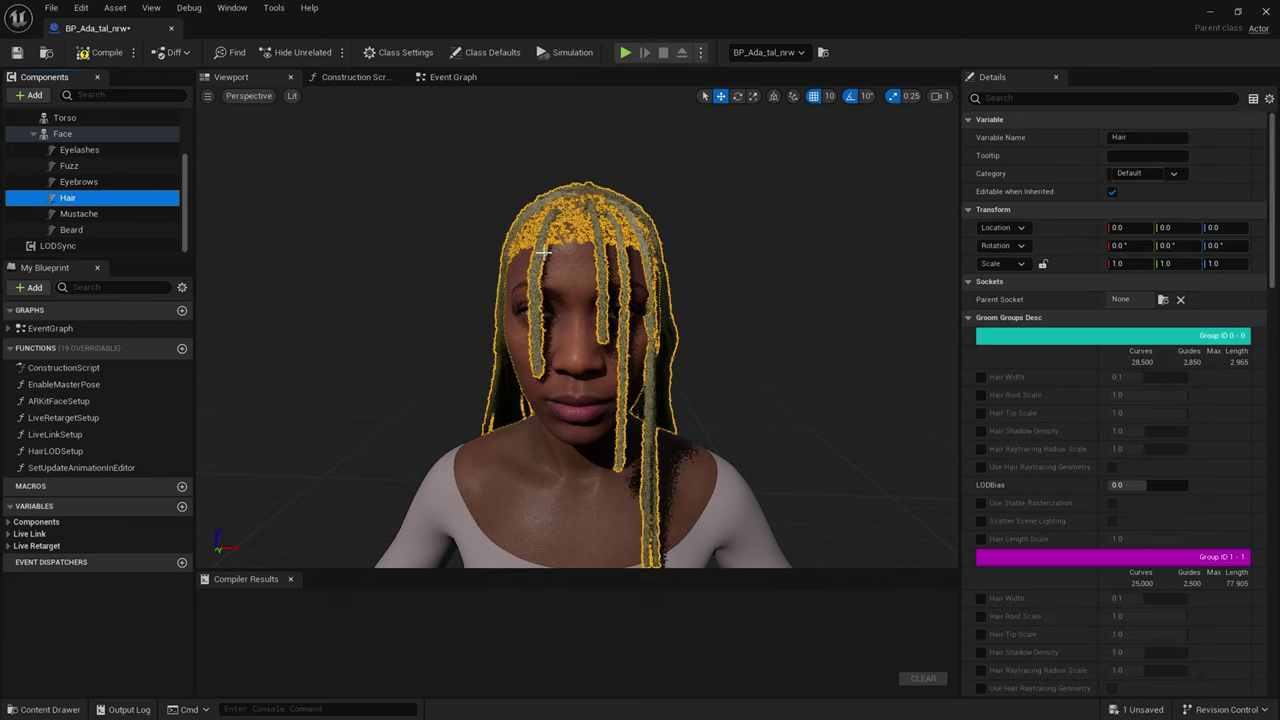
Set the Hair component's binding asset to fixed_dreads_Ada_tal_nrw_FaceMesh_Binding and reveal the advanced groom settings
scroll(975, 395, "down", 8)
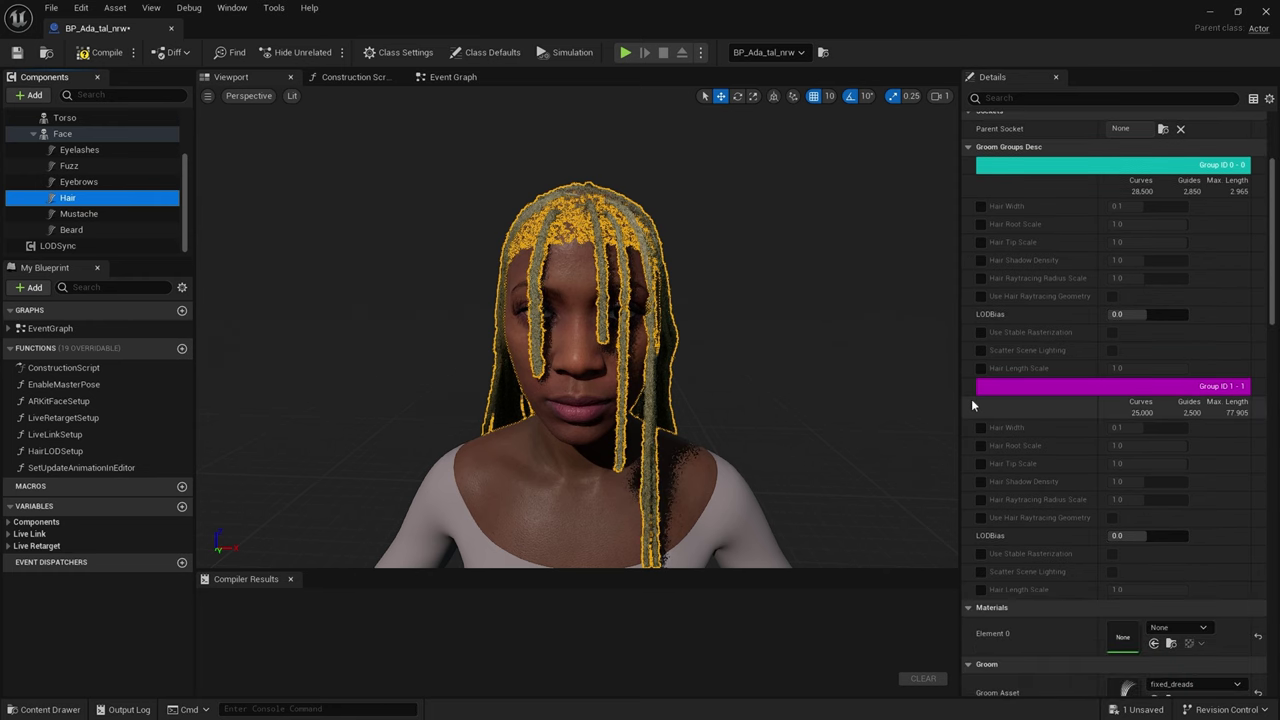
left_click(1187, 489)
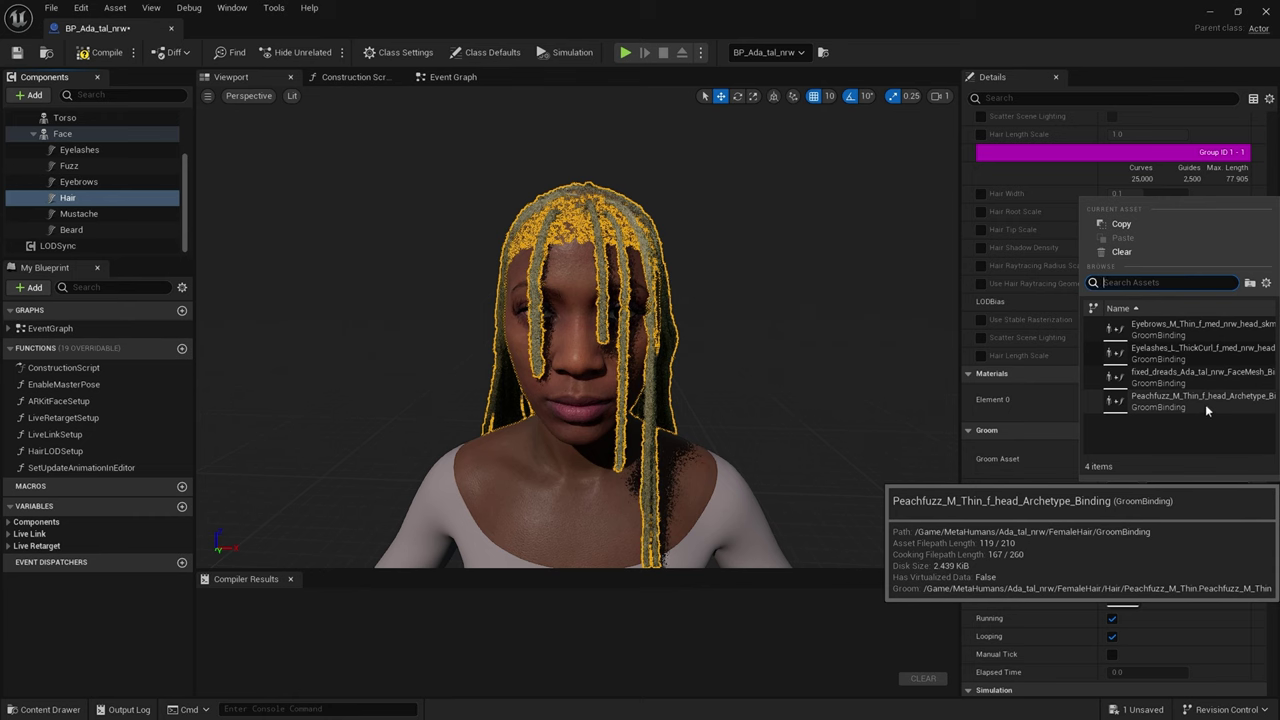
left_click(1175, 378)
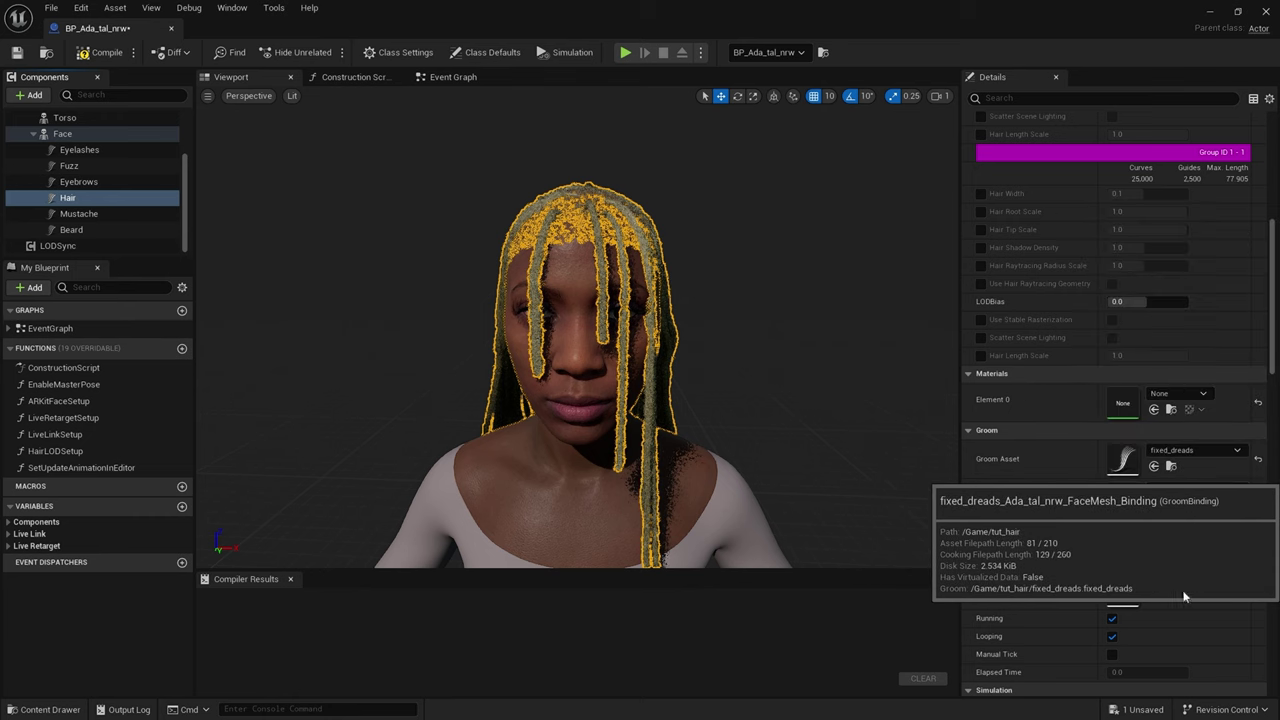
left_click(971, 545)
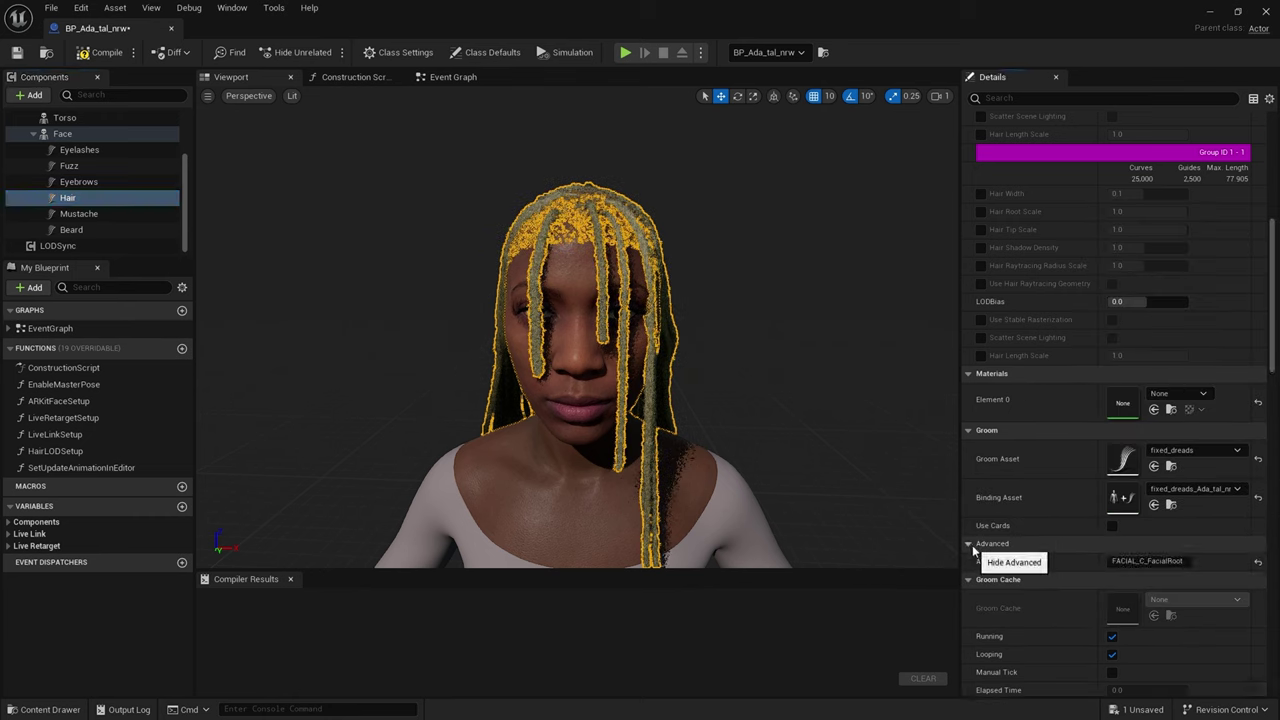
Assign the M_hair_v4_Inst material to the Hair component and set its hairMelanin to 0.9, hairRedness to 0.4 and HairRoughness to 0.5
scroll(1120, 545, "down", 1)
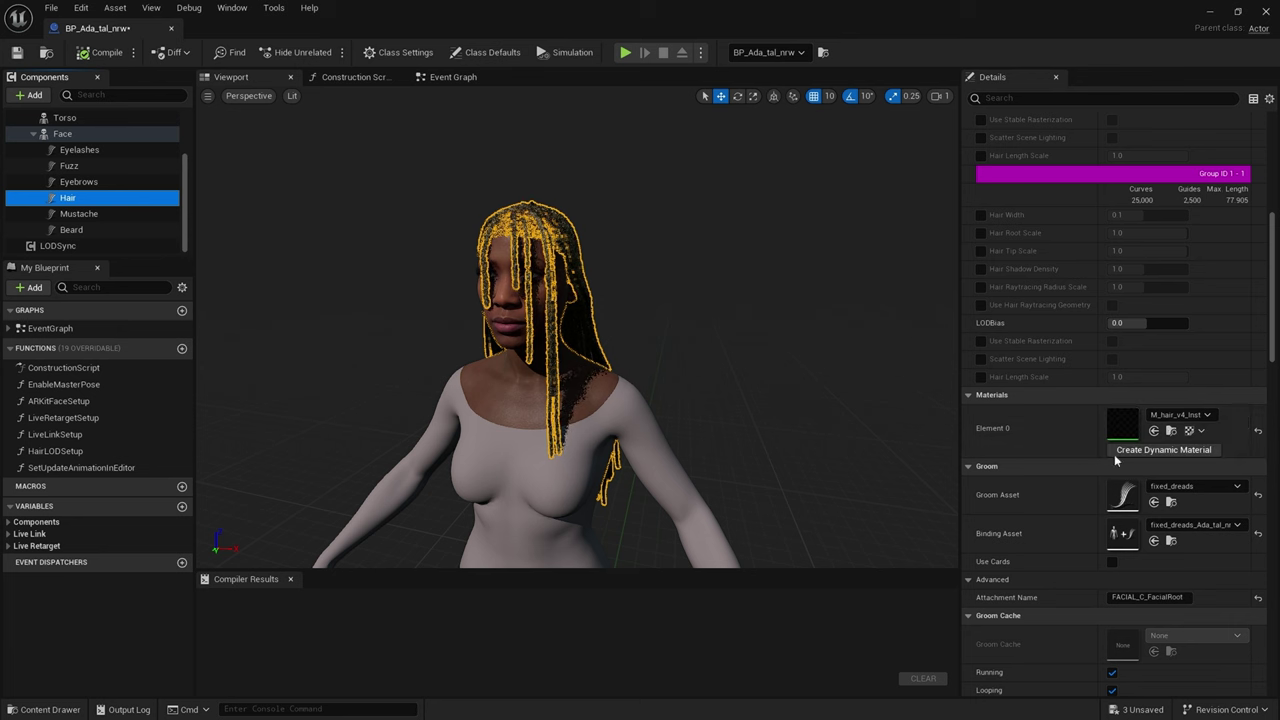
double_click(1122, 424)
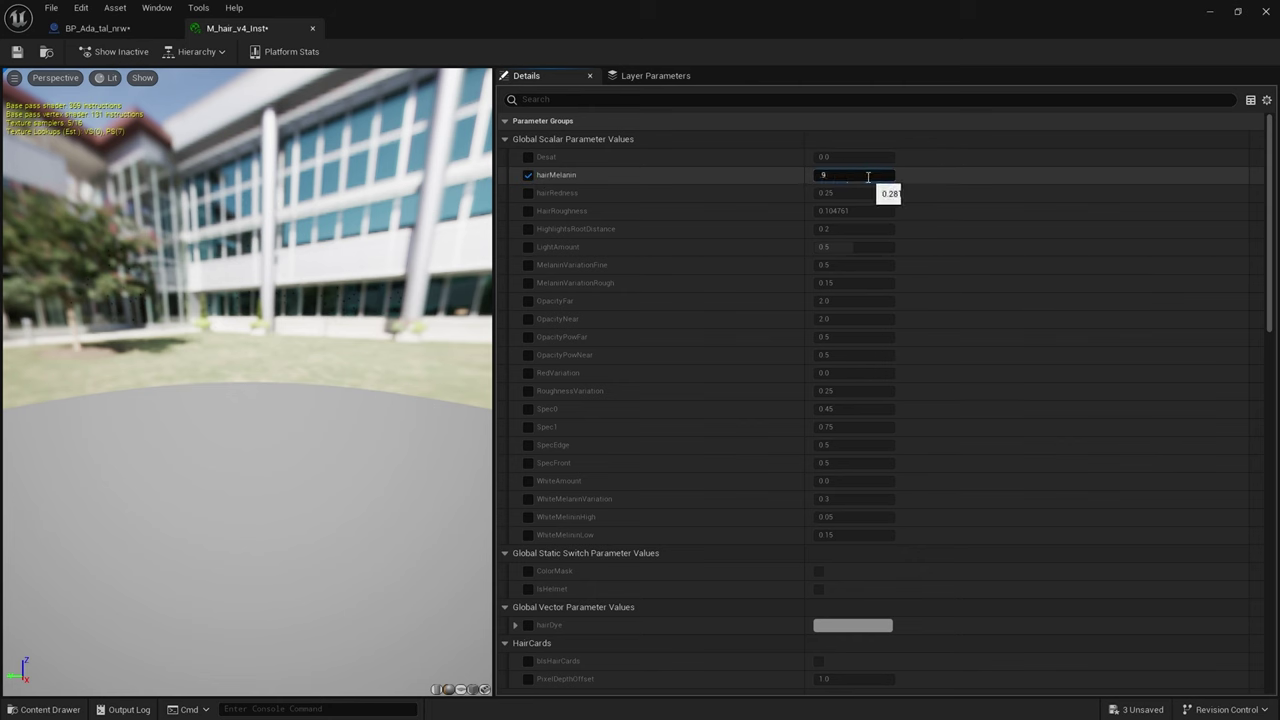
left_click(528, 193)
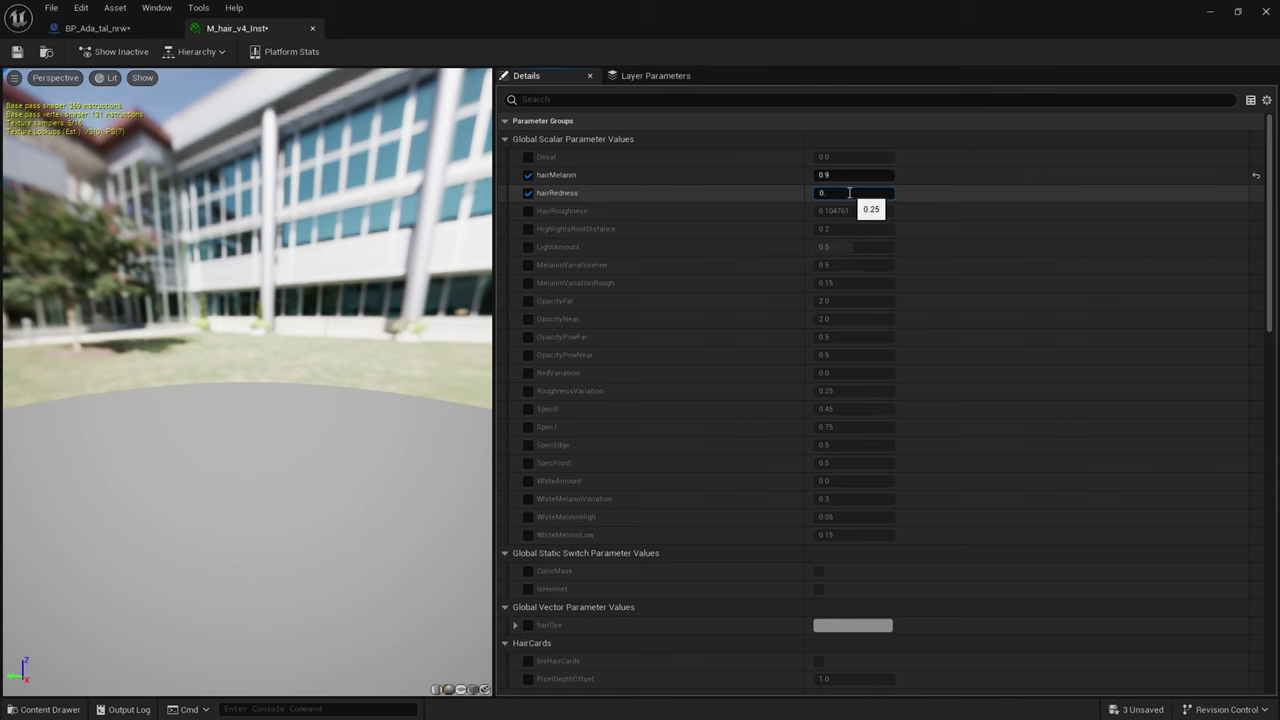
key("Return")
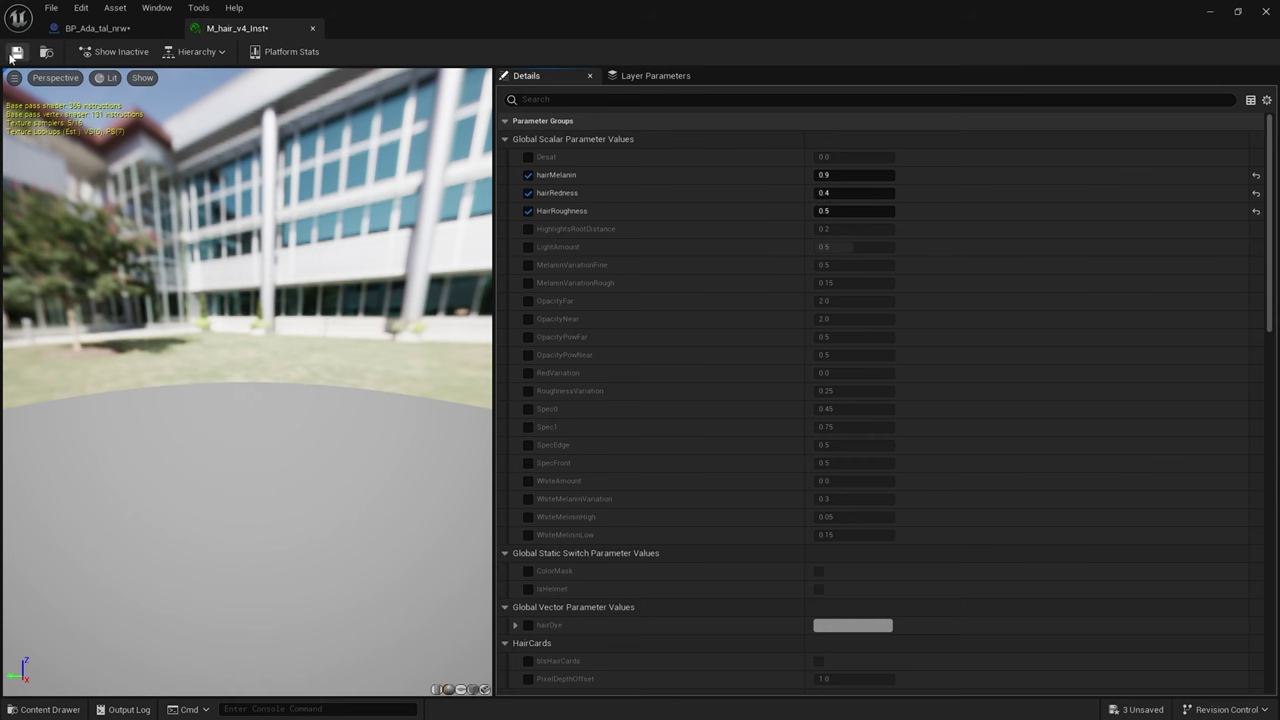
Save the material instance, close the blueprint editor and examine the dreads on the MetaHuman in the level
left_click(92, 30)
left_click(543, 318)
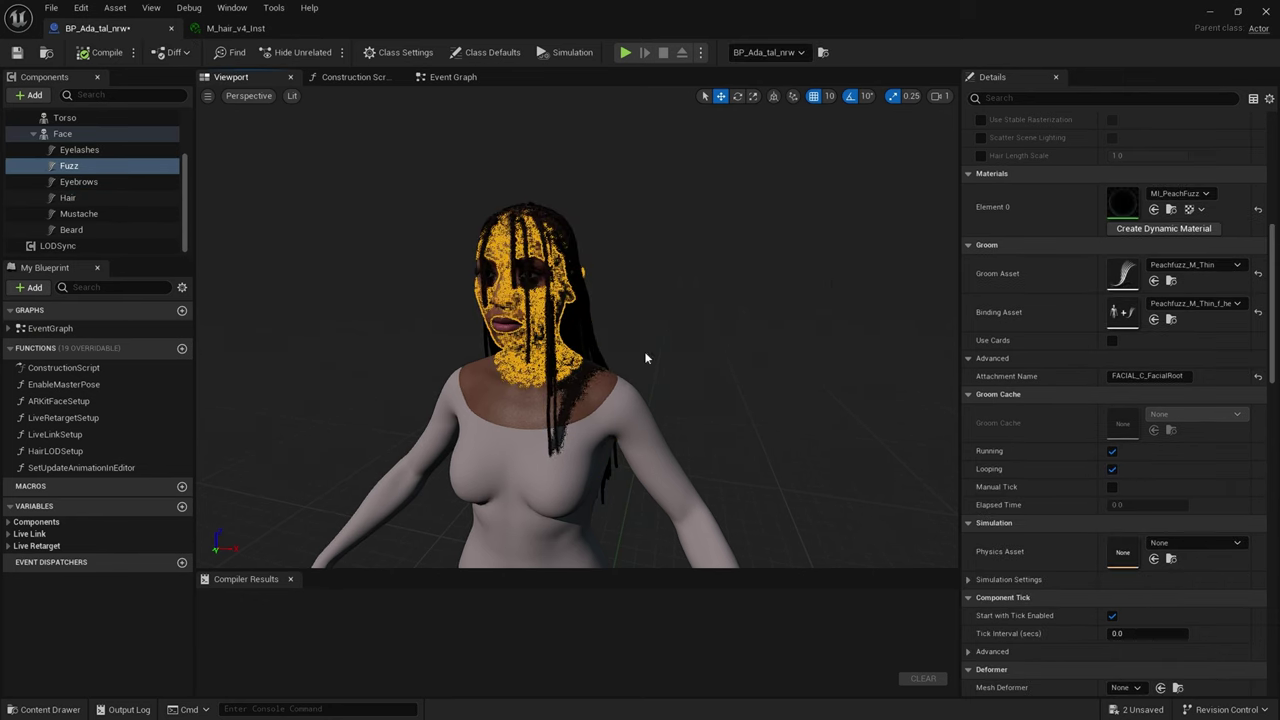
scroll(709, 371, "down", 2)
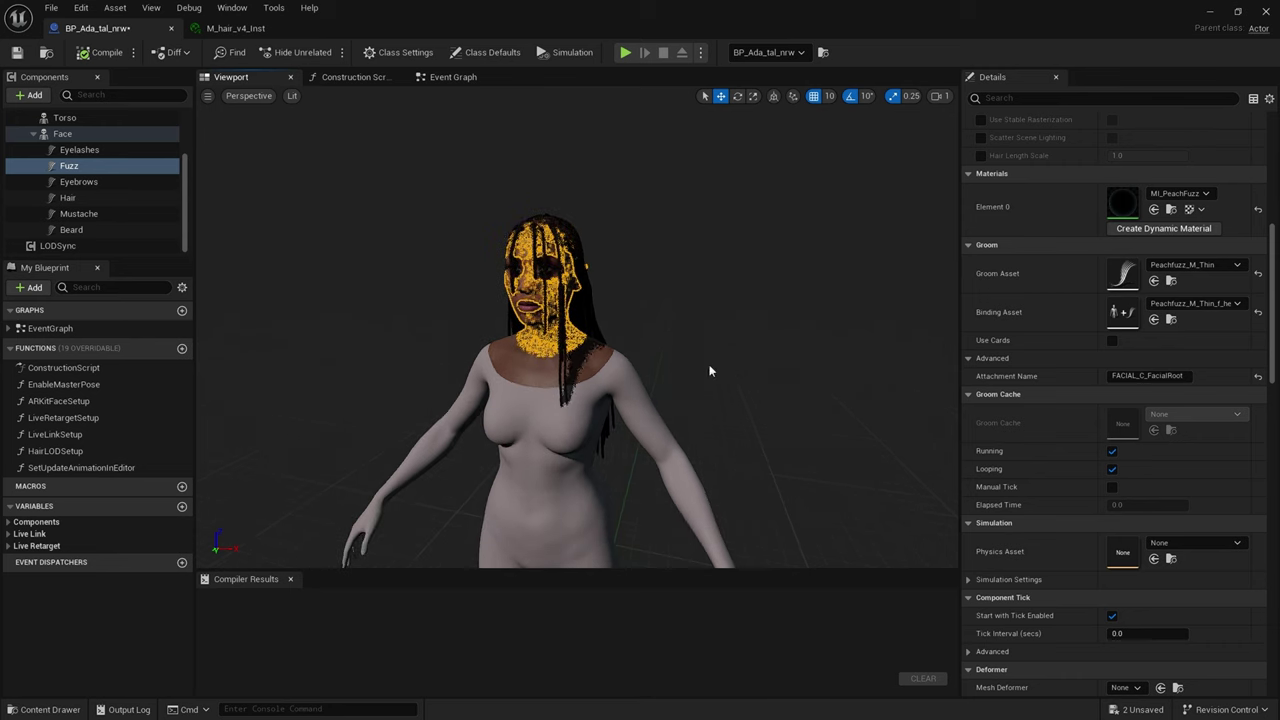
left_click(1264, 14)
scroll(749, 383, "up", 4)
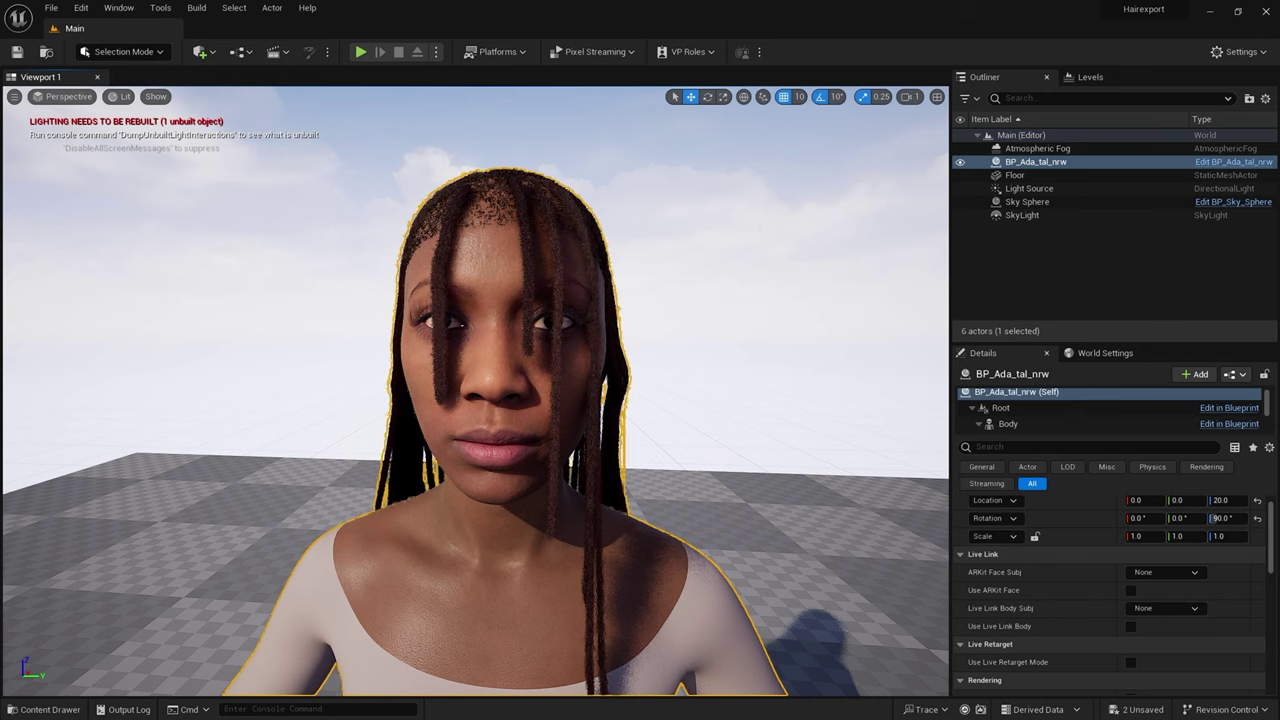
scroll(783, 480, "down", 4)
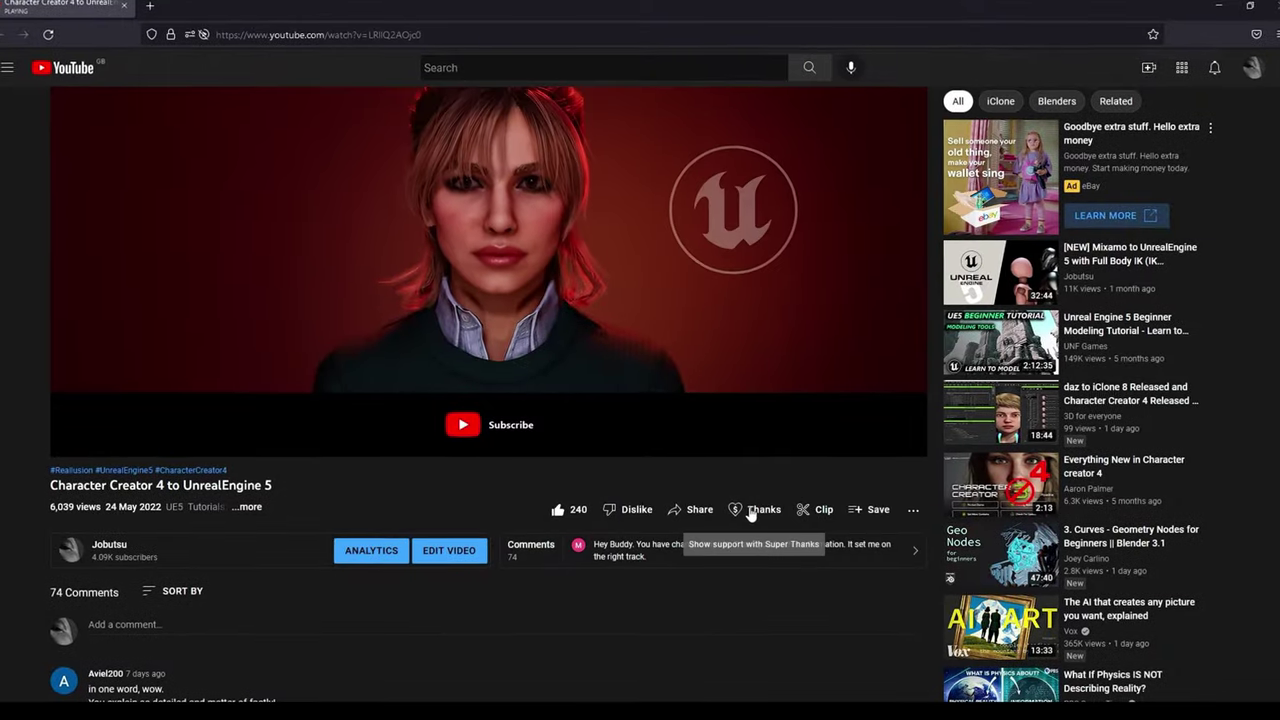
Switch to the web browser, open the video's Thanks option and submit a one-coffee £5 donation on the channel's Buy Me a Coffee page
left_click(752, 508)
left_click(765, 400)
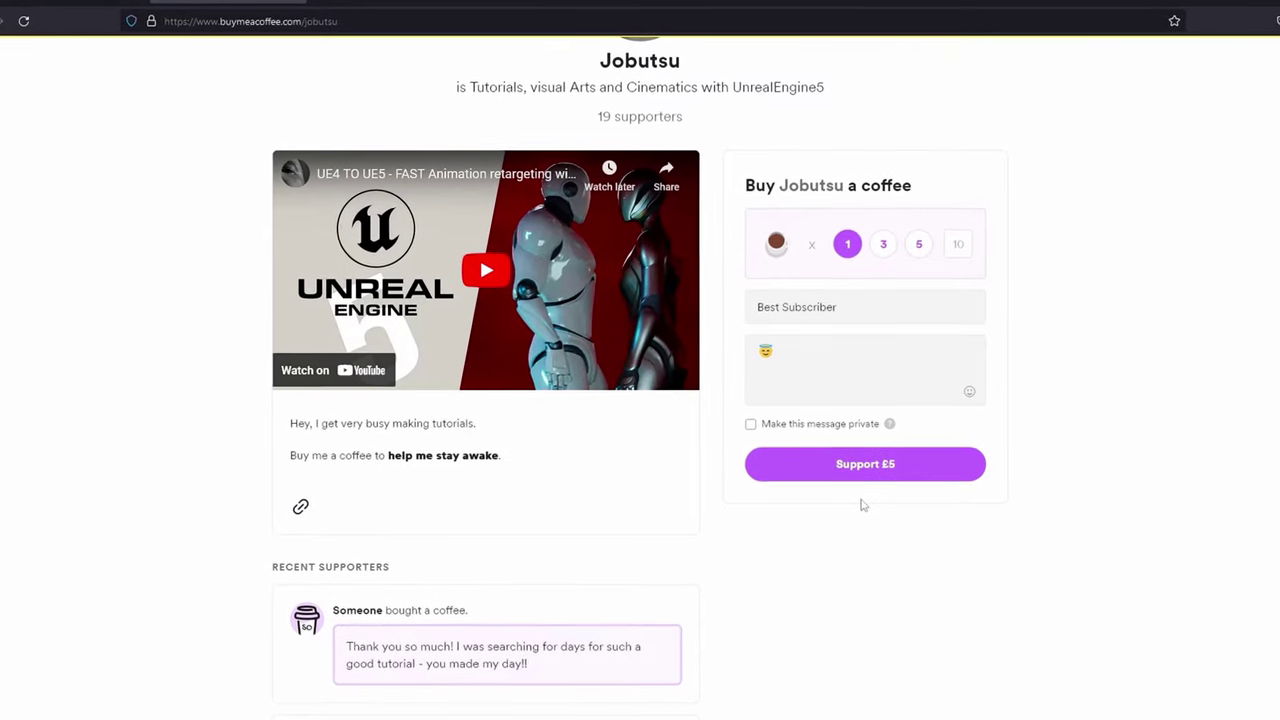
left_click(877, 478)
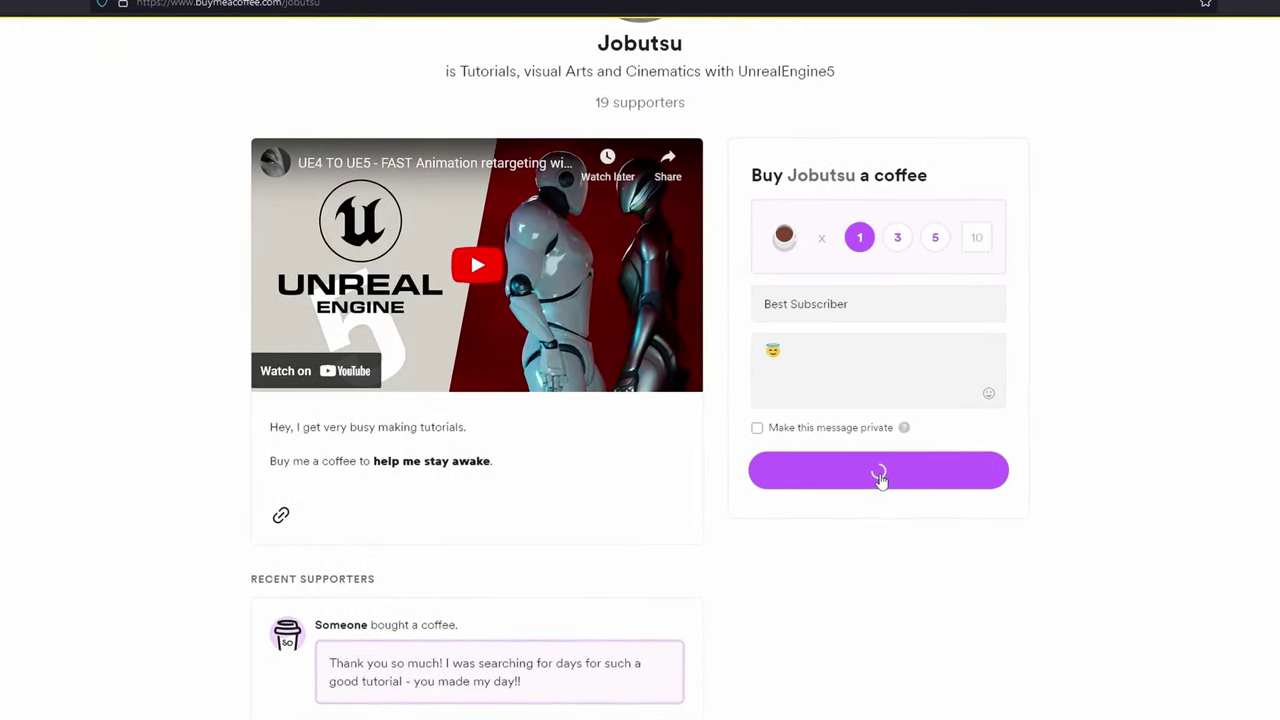